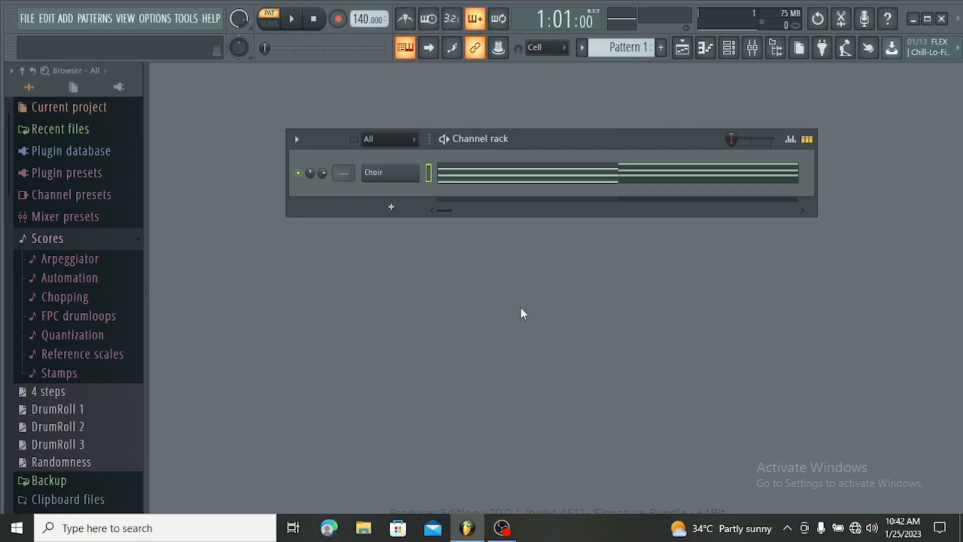
# Look over the Choir channel's Sytrus instrument, close it and open the channel's piano roll
pyautogui.click(390, 183)
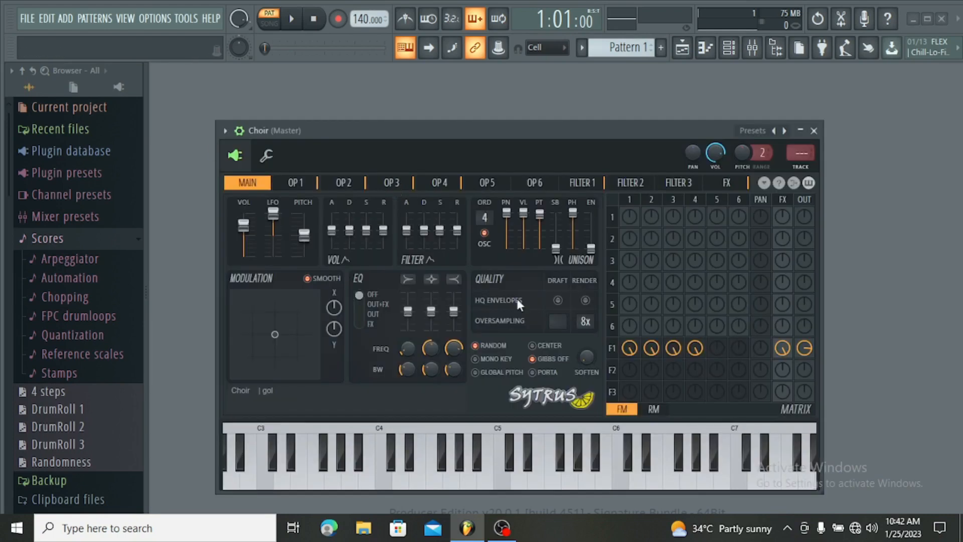
pyautogui.click(814, 130)
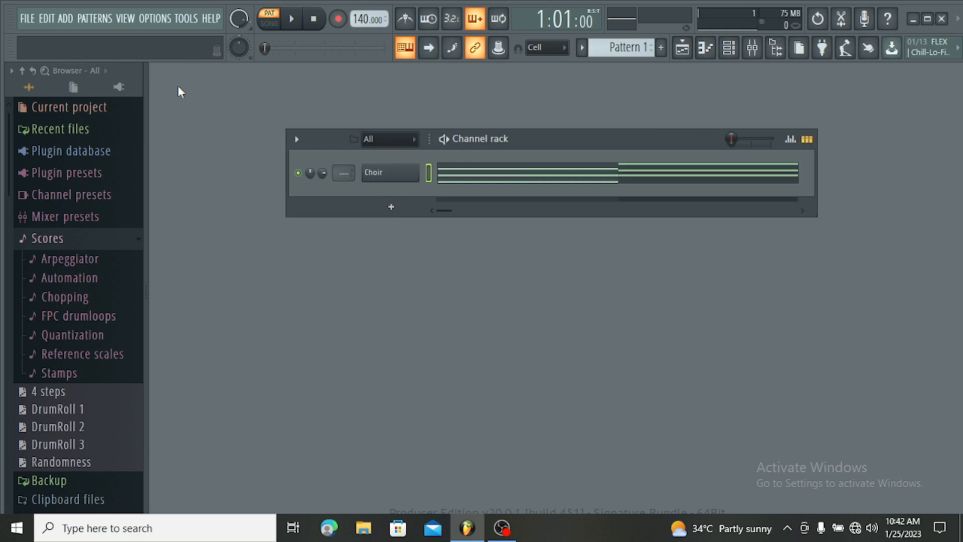
pyautogui.moveTo(536, 141); pyautogui.dragTo(478, 163)
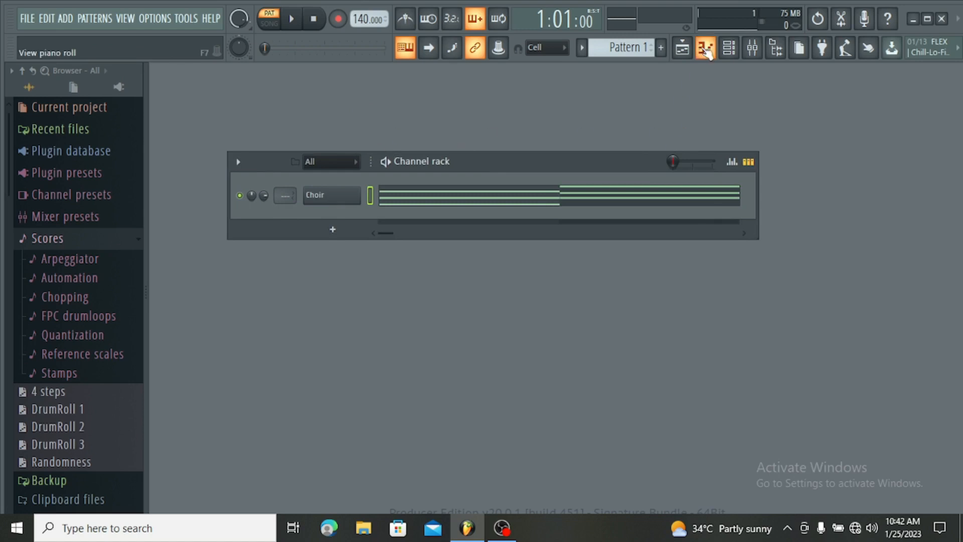
pyautogui.click(705, 48)
pyautogui.moveTo(545, 88)
pyautogui.mouseDown()
pyautogui.moveTo(515, 102)
pyautogui.moveTo(564, 82)
pyautogui.moveTo(537, 83)
pyautogui.moveTo(546, 85)
pyautogui.mouseUp()
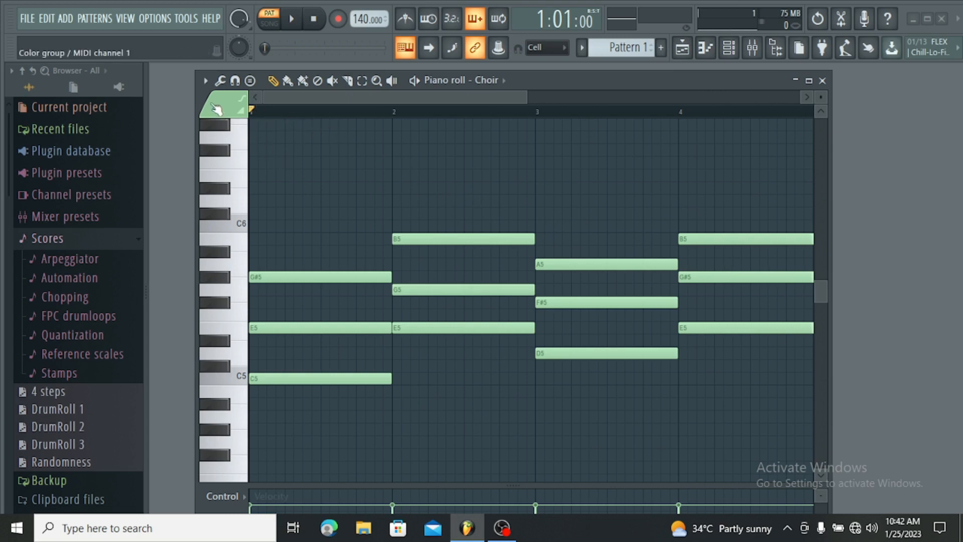
pyautogui.click(206, 82)
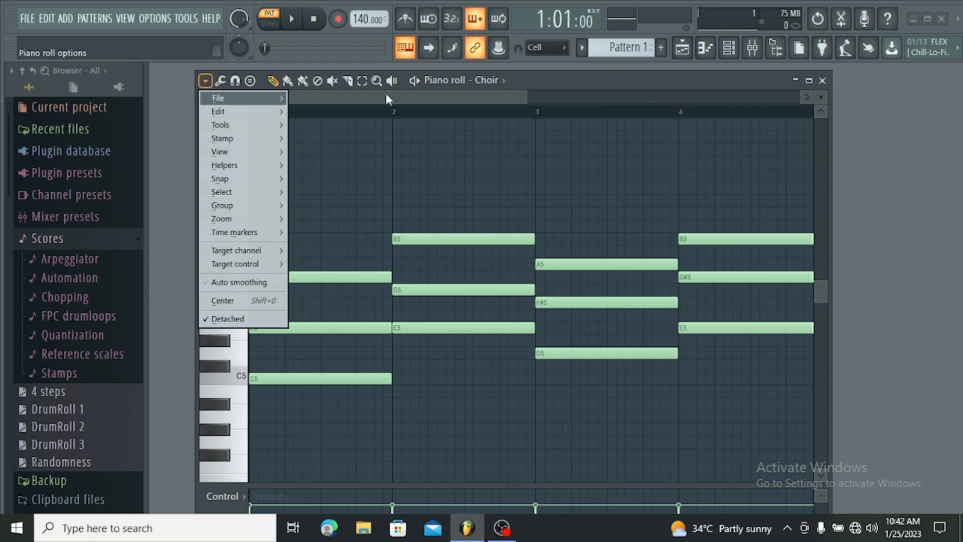
pyautogui.moveTo(216, 98)
pyautogui.click(322, 110)
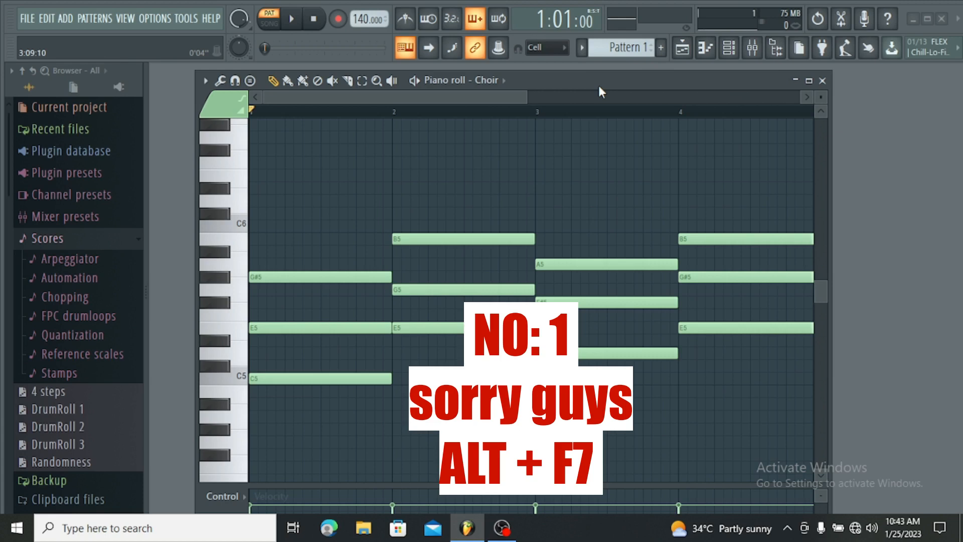
# Show the touch keyboard with the Keys preset and play a few of its notes
pyautogui.hotkey('alt', 'F7')
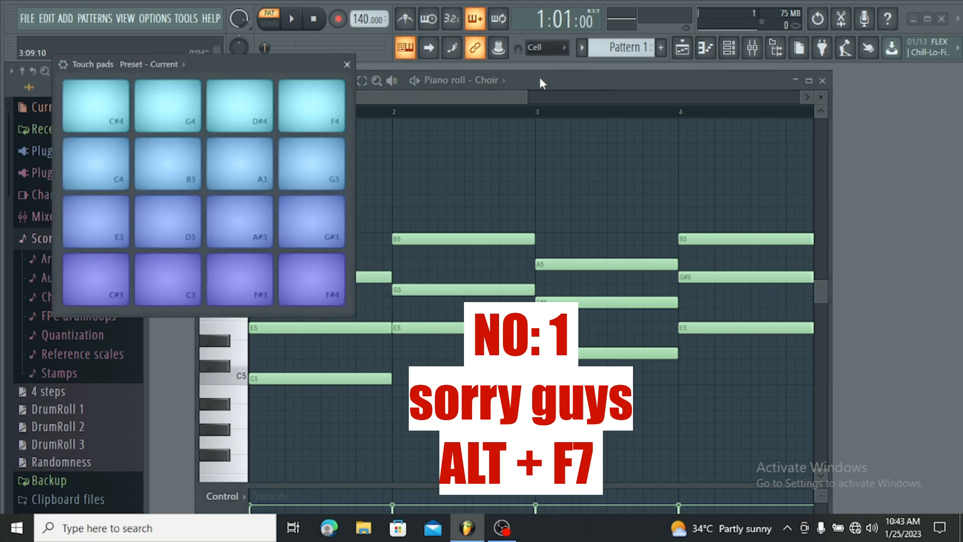
pyautogui.click(175, 66)
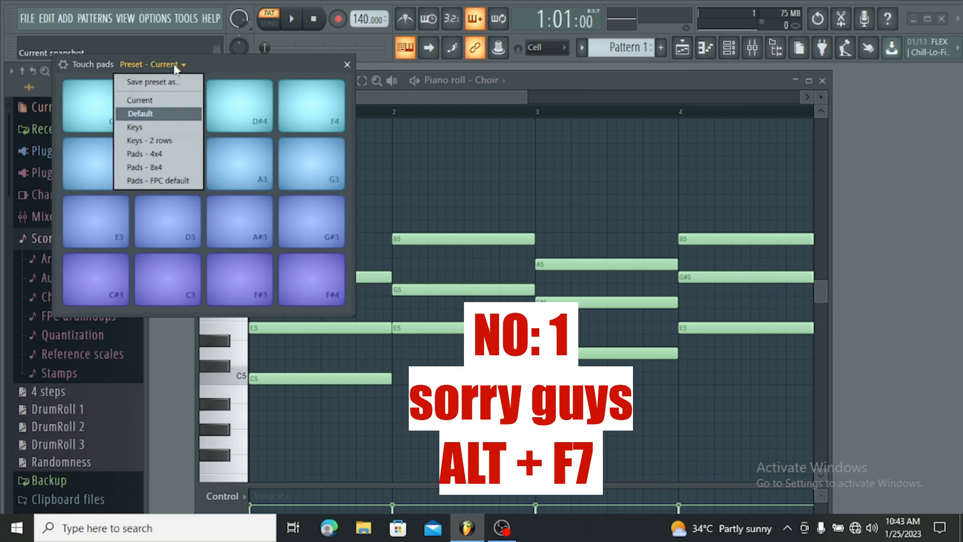
pyautogui.click(168, 126)
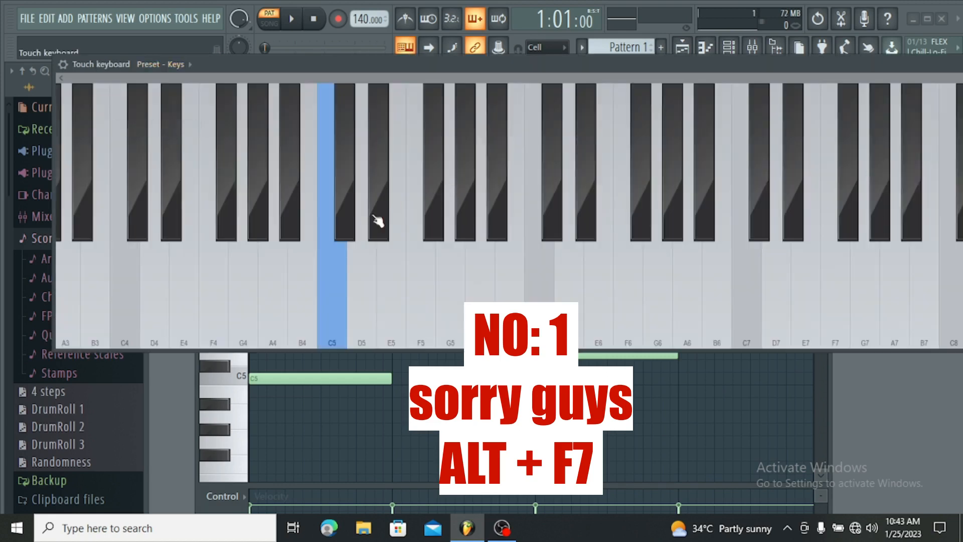
pyautogui.click(415, 308)
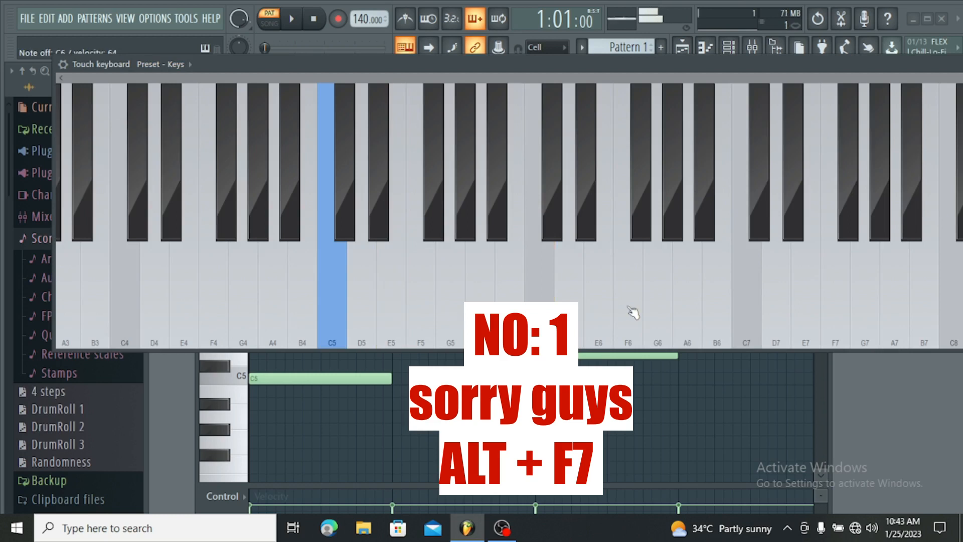
pyautogui.click(707, 310)
pyautogui.click(802, 296)
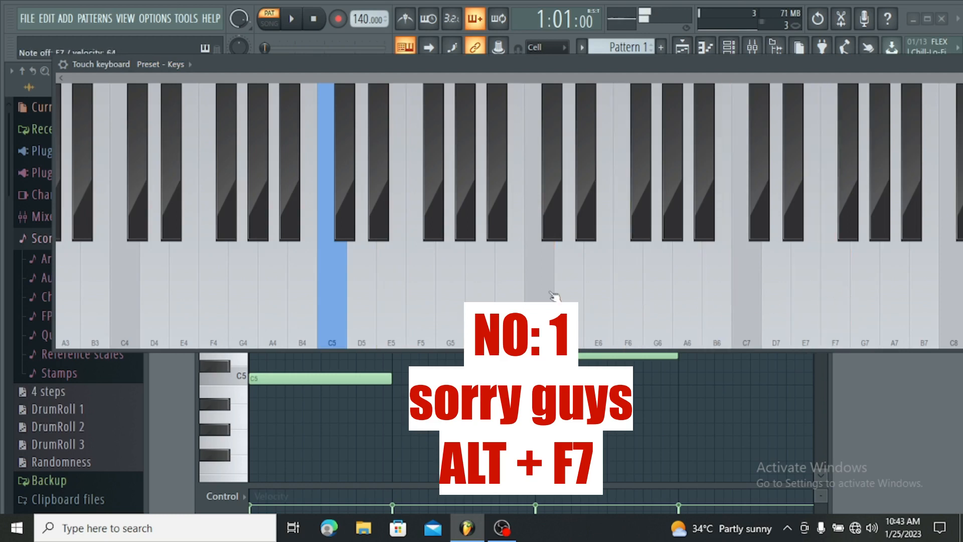
# Switch the touch keyboard to the Keys - 2 rows preset and play notes on it
pyautogui.click(183, 65)
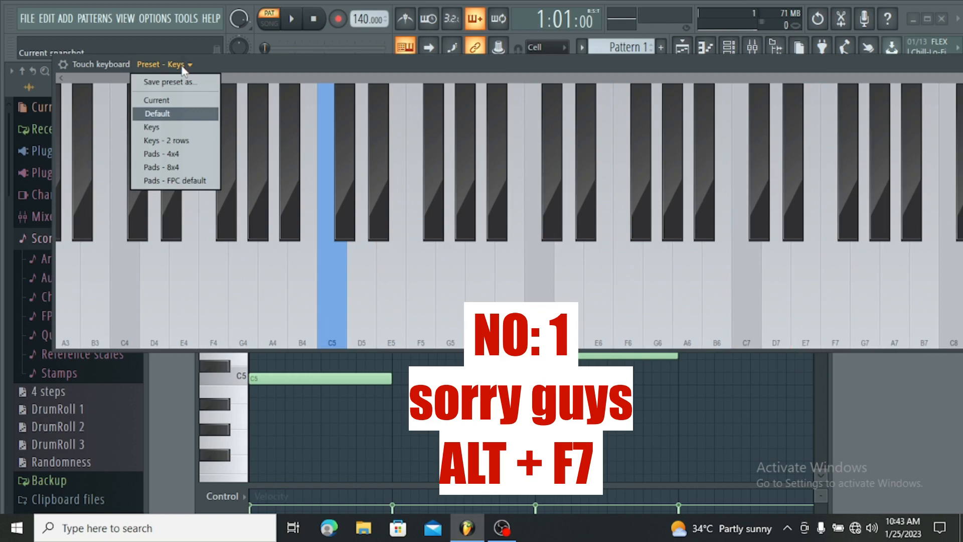
pyautogui.click(178, 144)
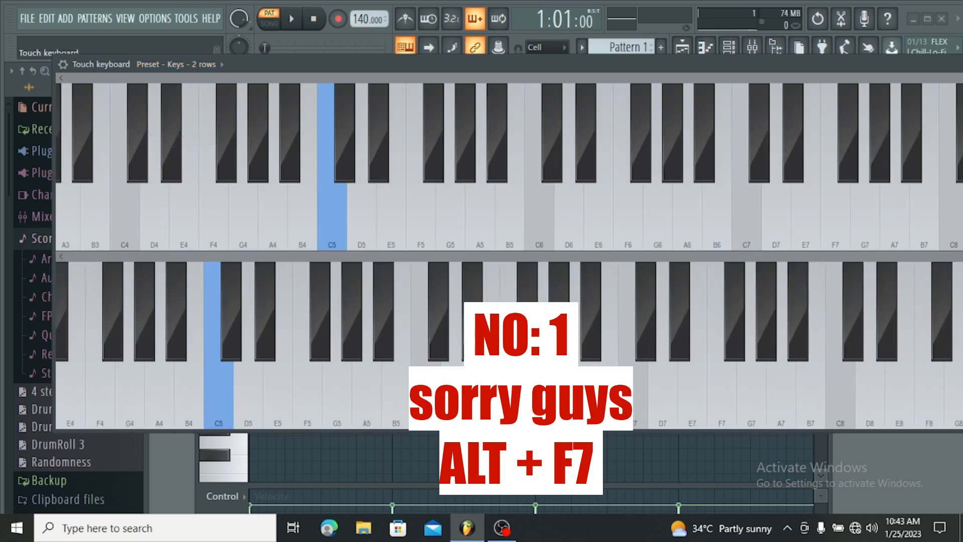
pyautogui.click(567, 386)
pyautogui.click(563, 232)
pyautogui.click(569, 385)
# Try the touch keyboard's Pads - 4x4 preset, followed by Pads - 8x4
pyautogui.click(222, 65)
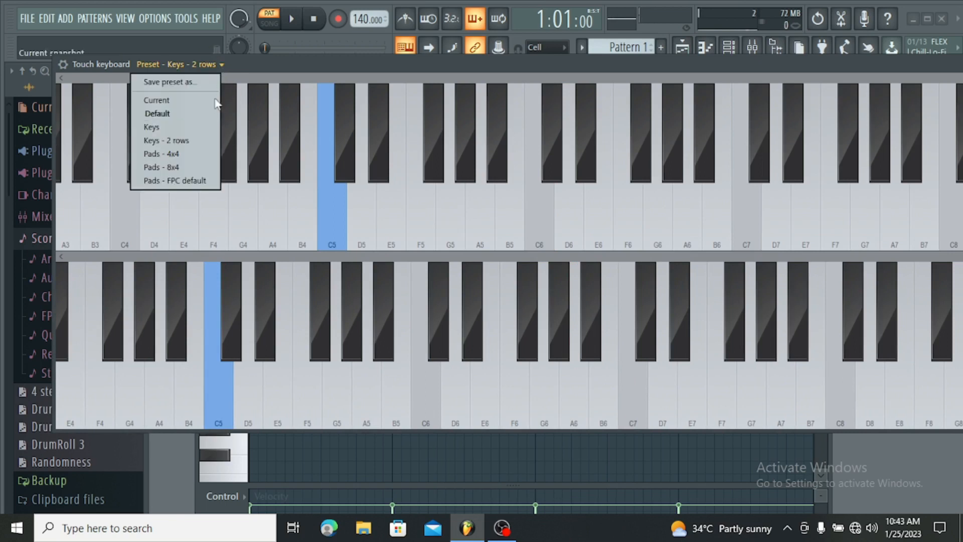
pyautogui.click(199, 158)
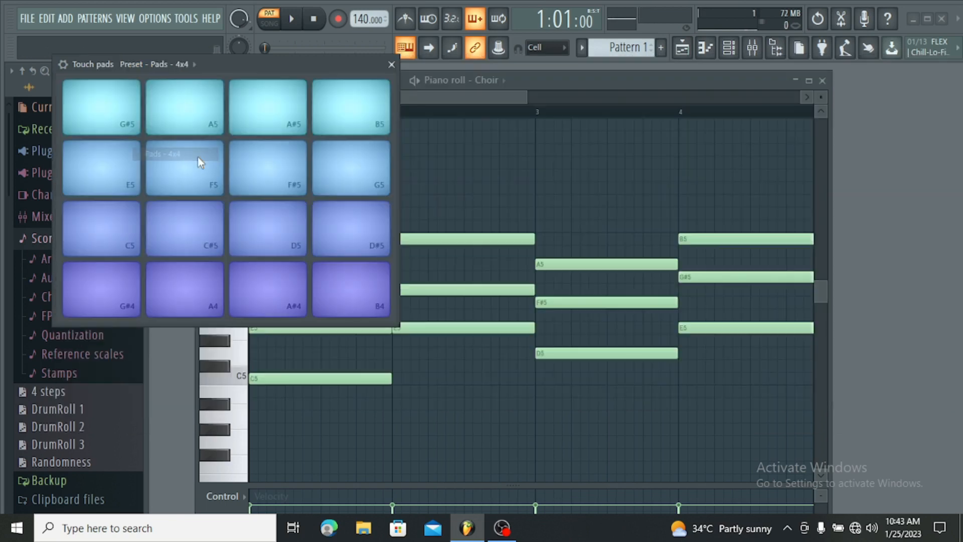
pyautogui.click(195, 64)
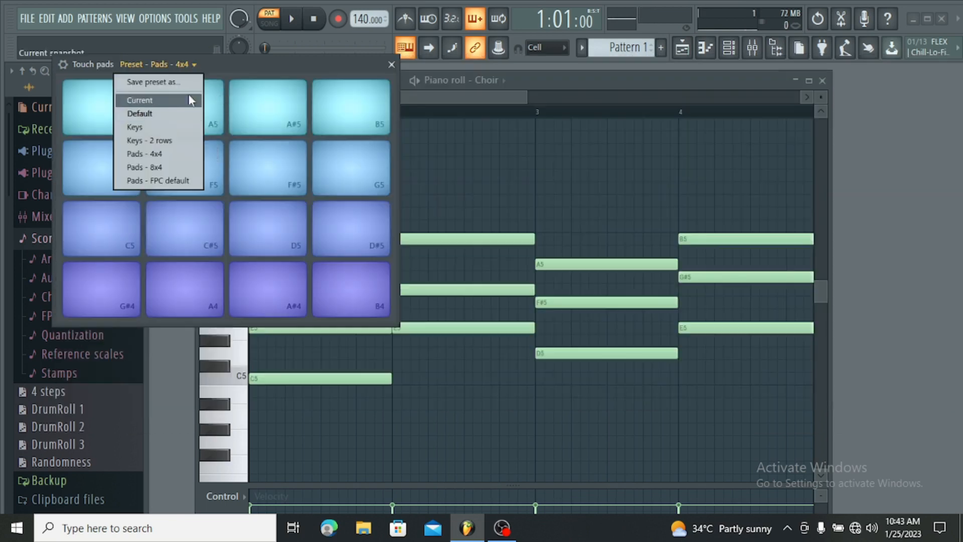
pyautogui.click(181, 168)
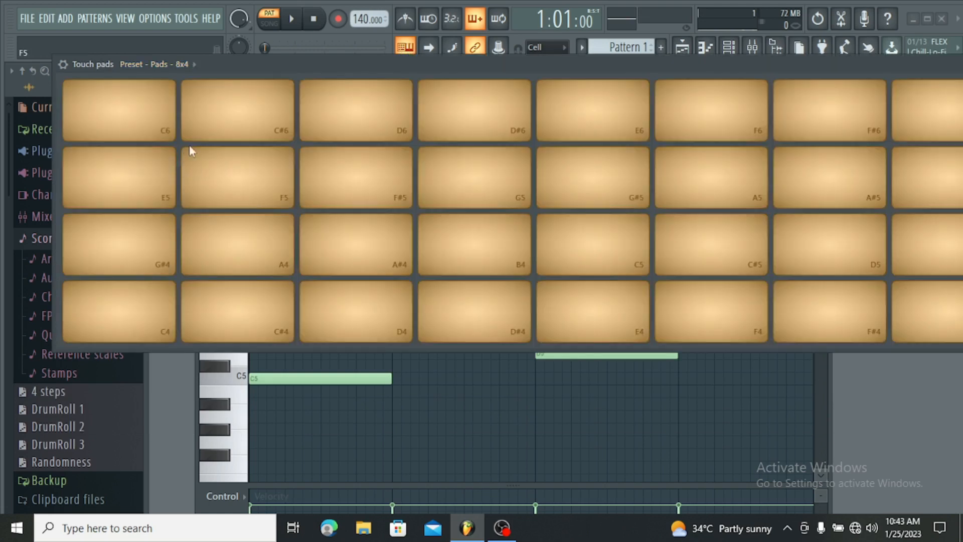
# Switch to the Pads - FPC default preset, play several pads and close the touch pads
pyautogui.click(194, 64)
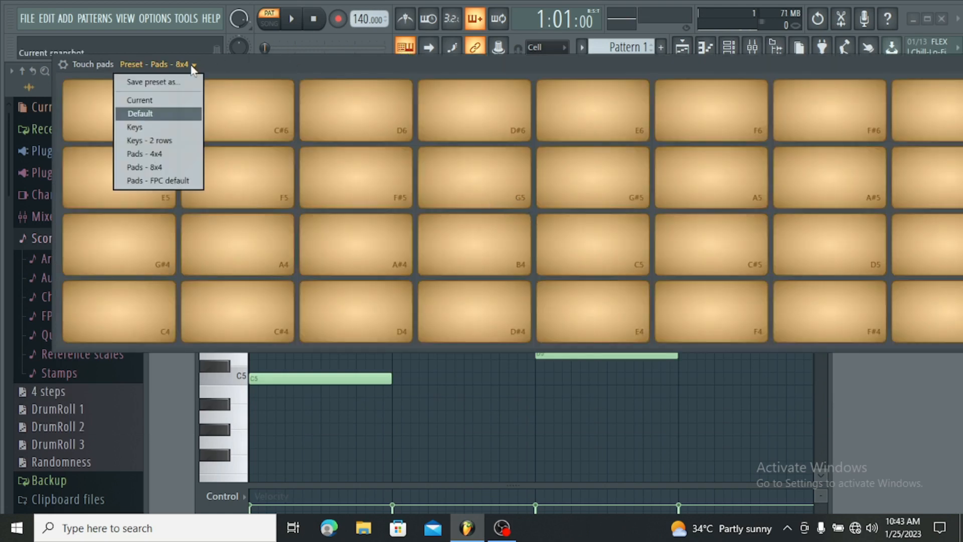
pyautogui.click(195, 181)
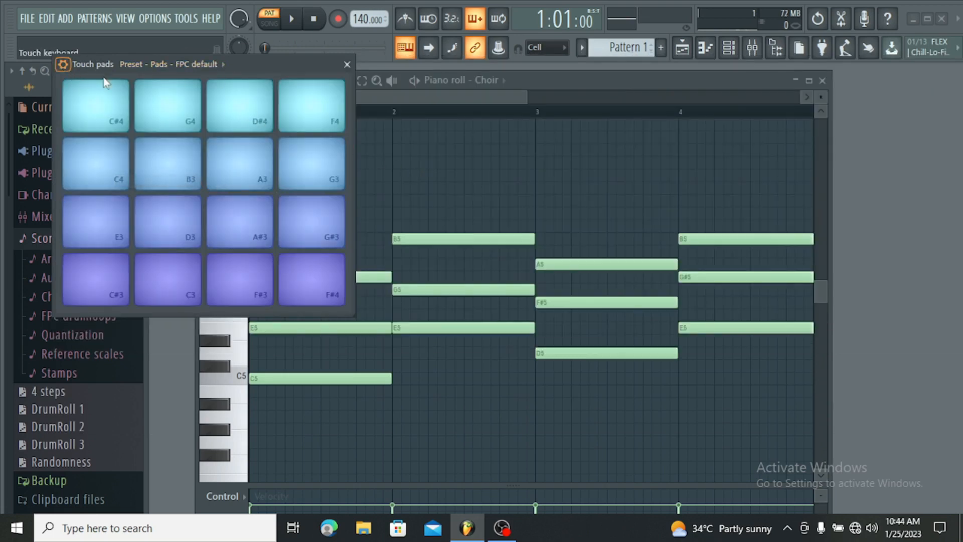
pyautogui.click(195, 175)
pyautogui.click(176, 210)
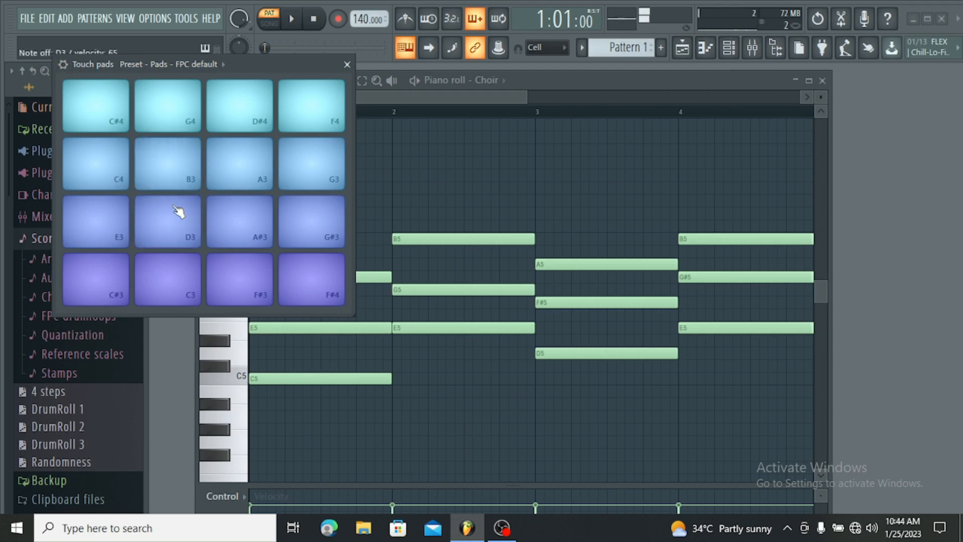
pyautogui.click(308, 282)
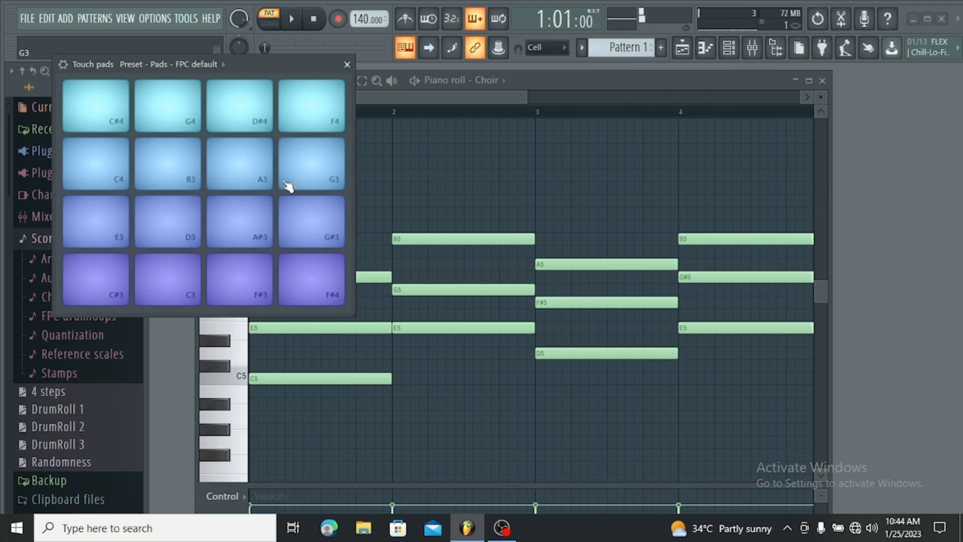
pyautogui.click(347, 64)
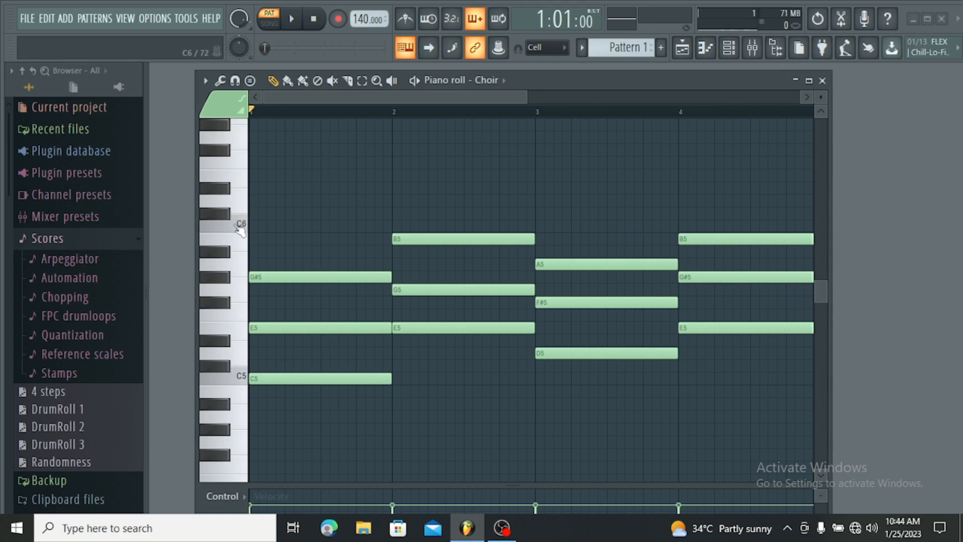
# Set the piano roll's keyboard style to Modern
pyautogui.click(205, 81)
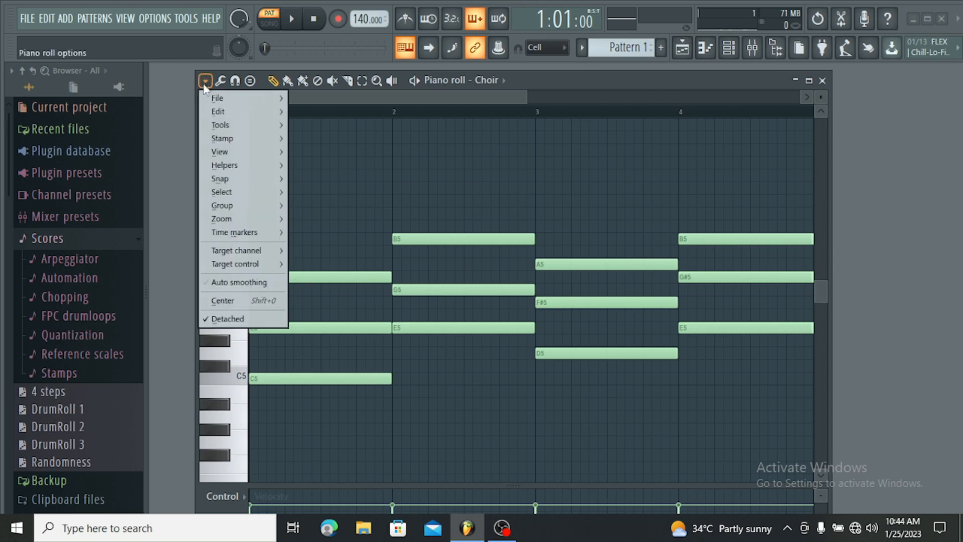
pyautogui.moveTo(236, 115)
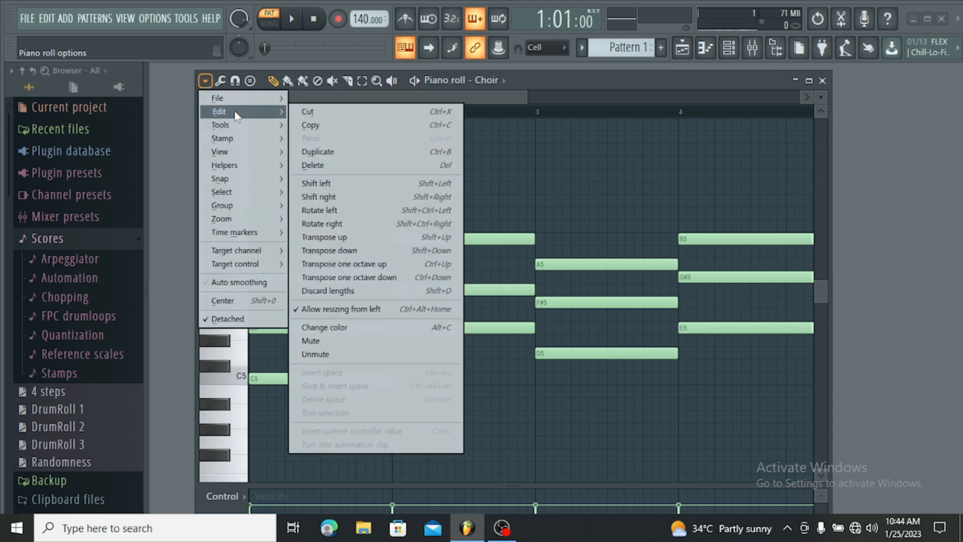
pyautogui.moveTo(236, 137)
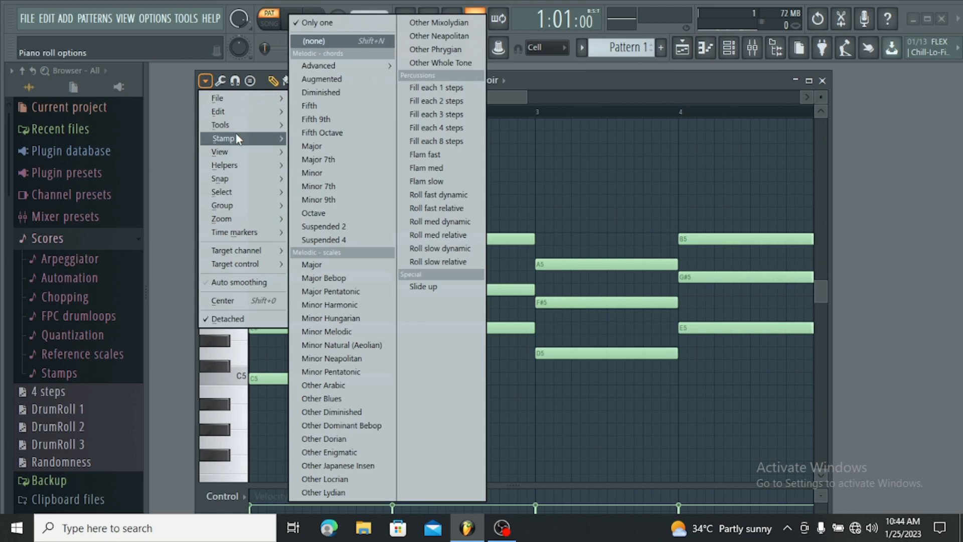
pyautogui.moveTo(244, 159)
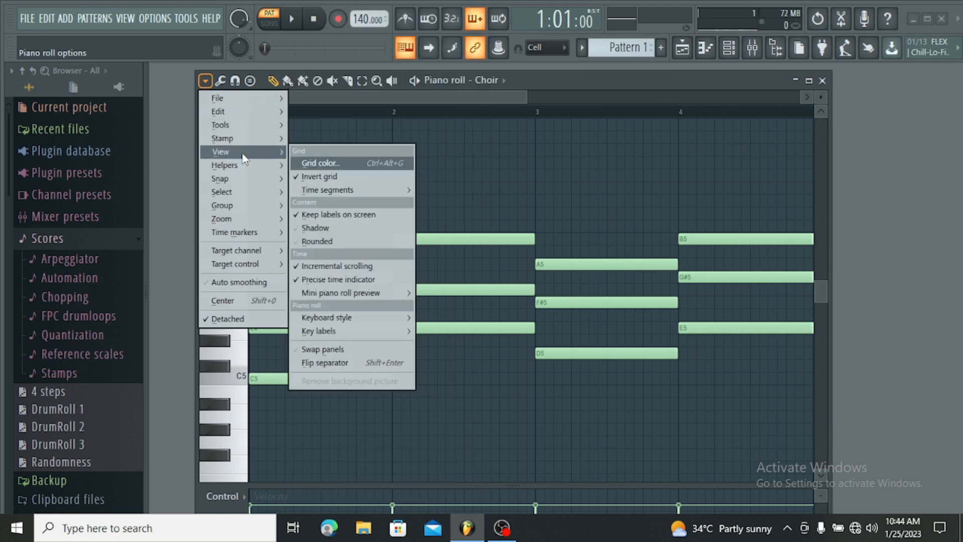
pyautogui.moveTo(350, 296)
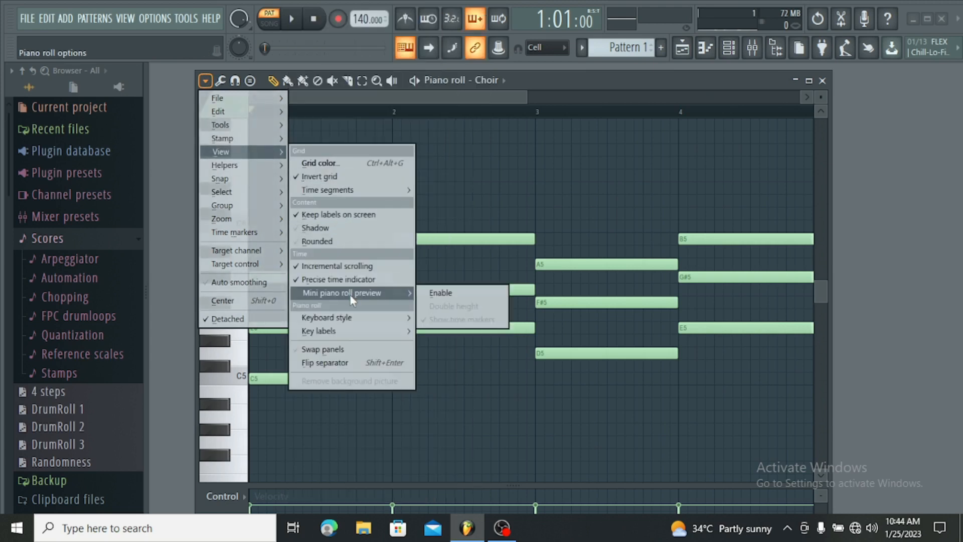
pyautogui.moveTo(340, 319)
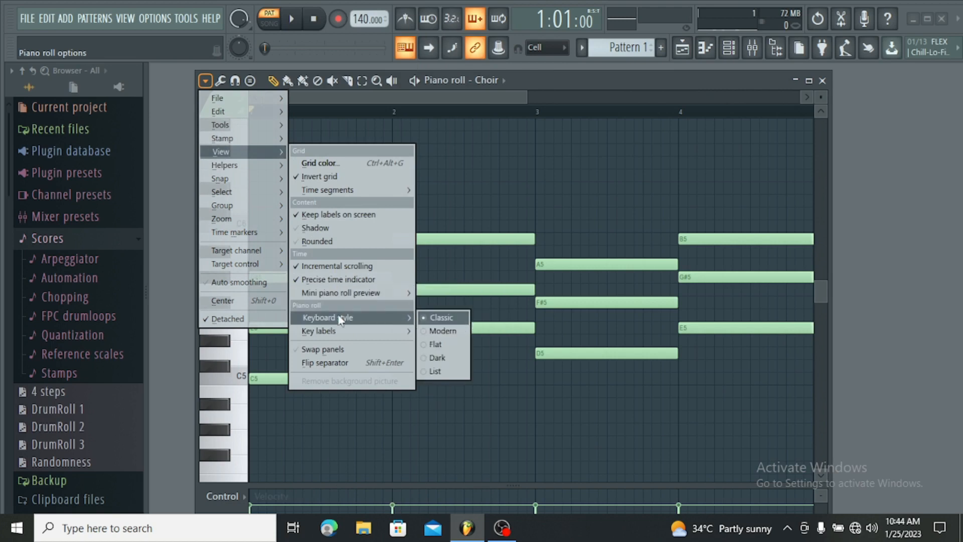
pyautogui.click(426, 332)
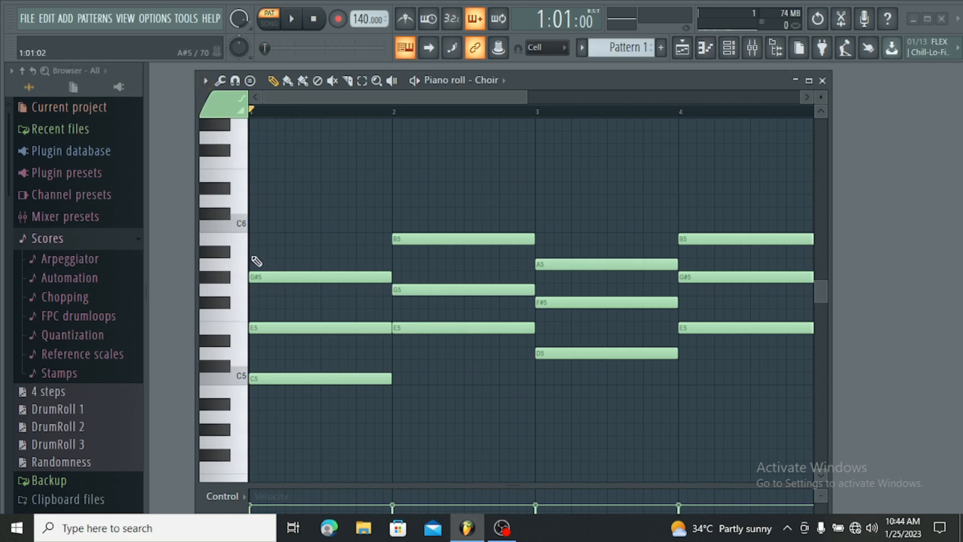
# Set the piano roll's keyboard style to Flat
pyautogui.click(206, 82)
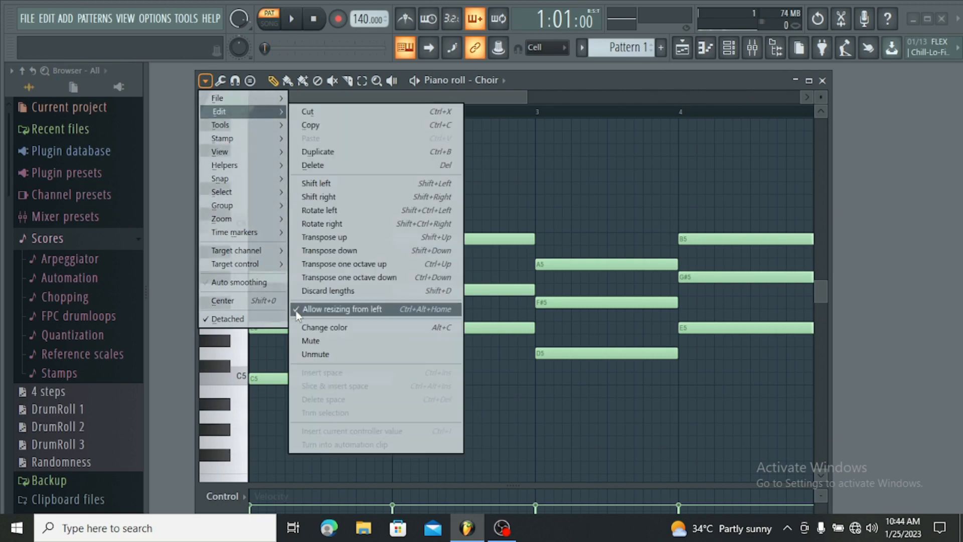
pyautogui.click(297, 312)
pyautogui.click(206, 81)
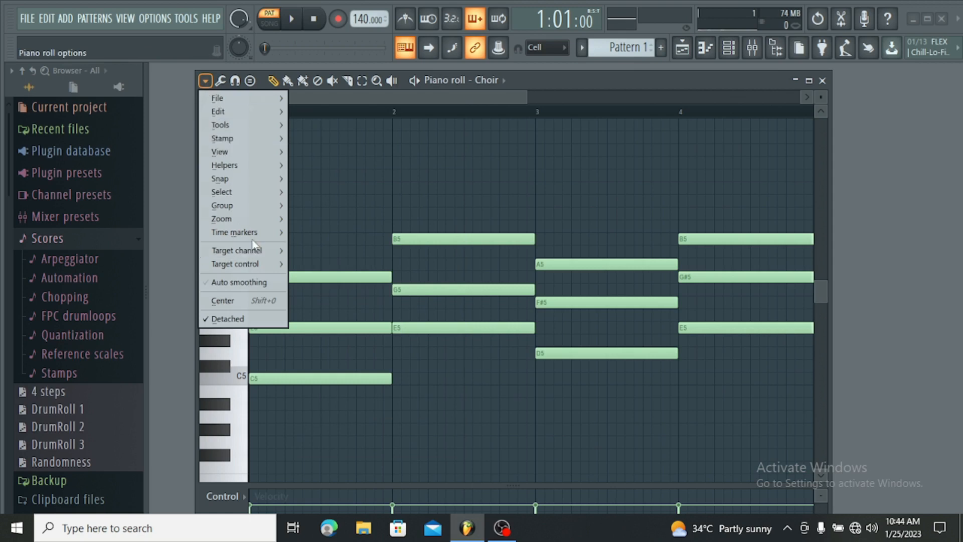
pyautogui.moveTo(251, 201)
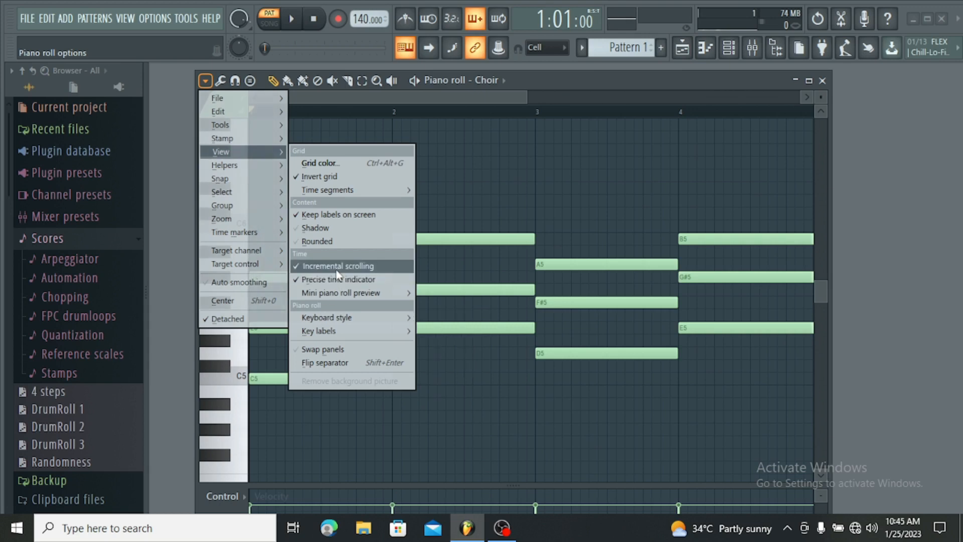
pyautogui.moveTo(367, 322)
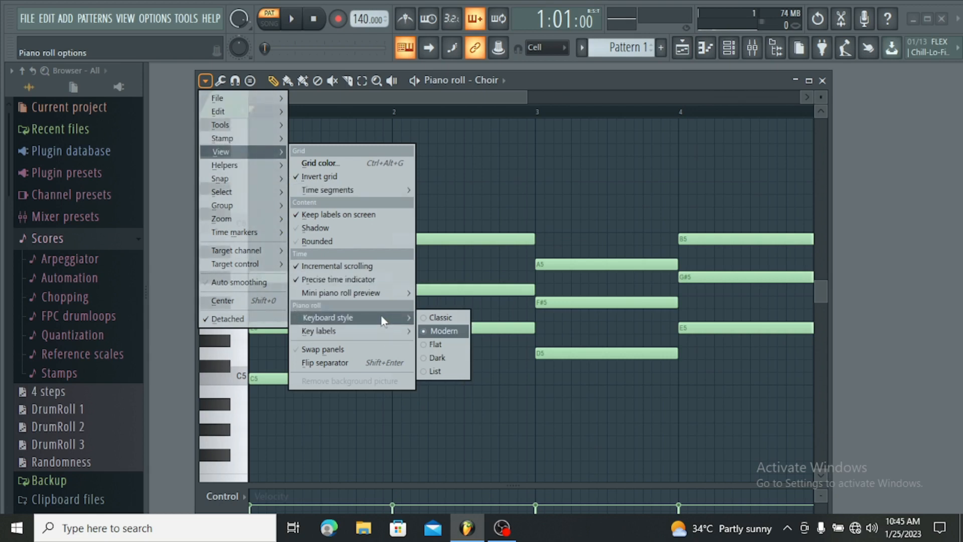
pyautogui.click(438, 345)
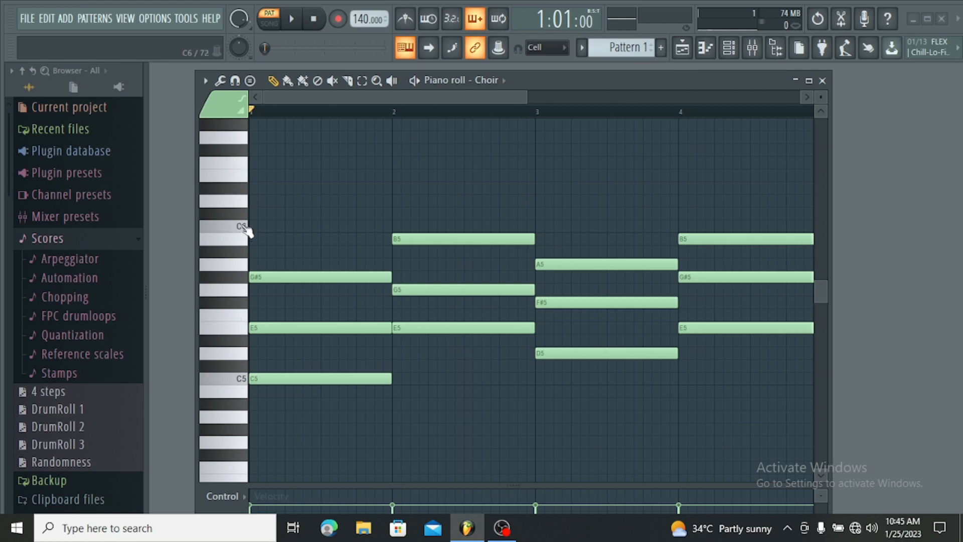
# Set the piano roll's keyboard style to List
pyautogui.click(207, 80)
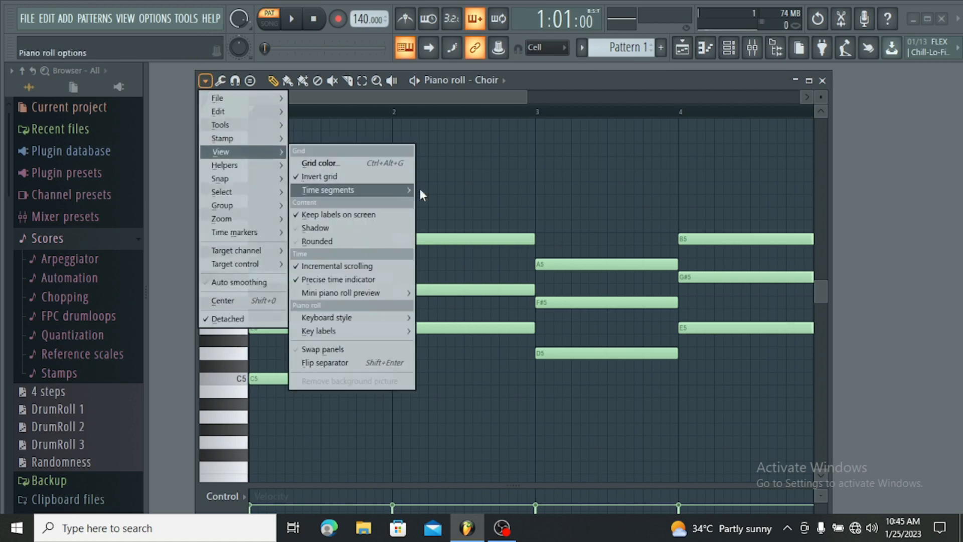
pyautogui.moveTo(405, 320)
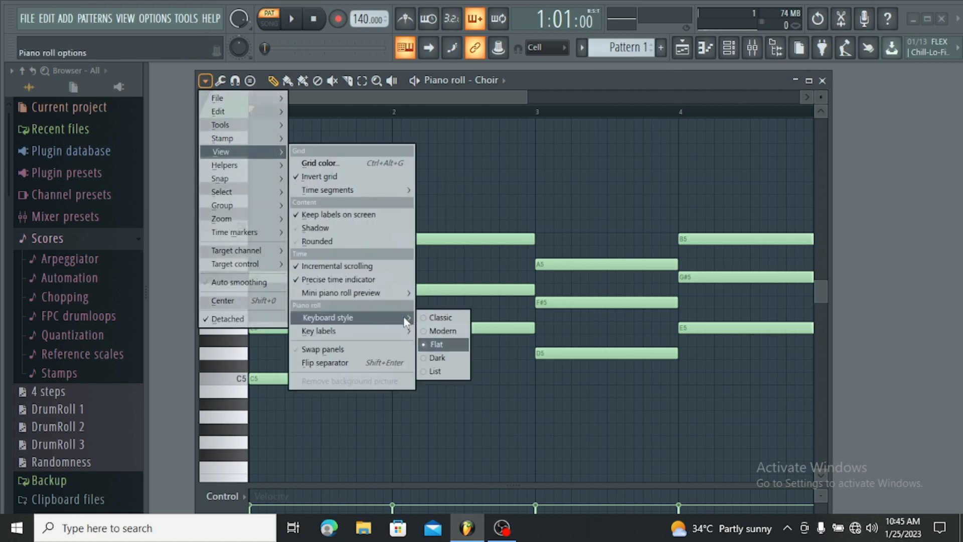
pyautogui.click(432, 371)
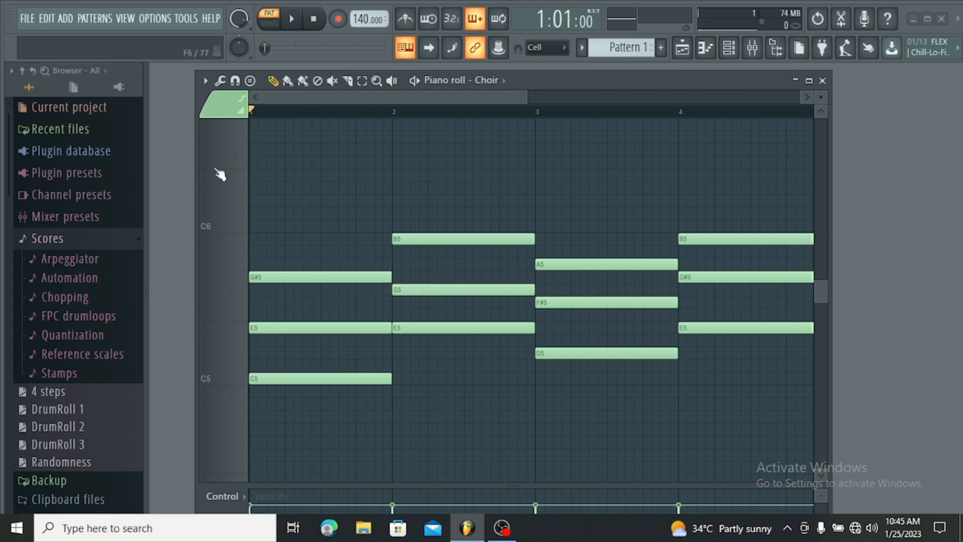
# Switch the piano roll's keyboard style to Dark
pyautogui.click(205, 81)
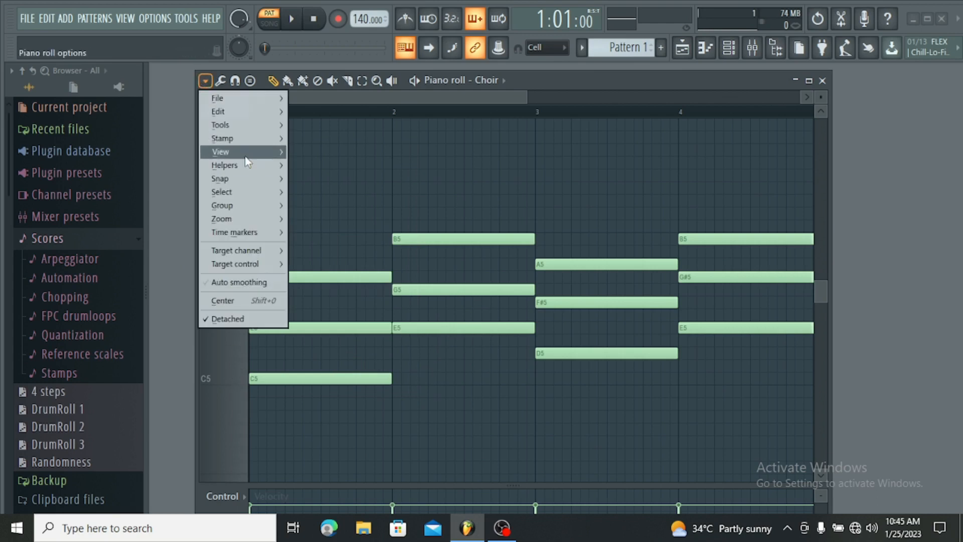
pyautogui.moveTo(404, 324)
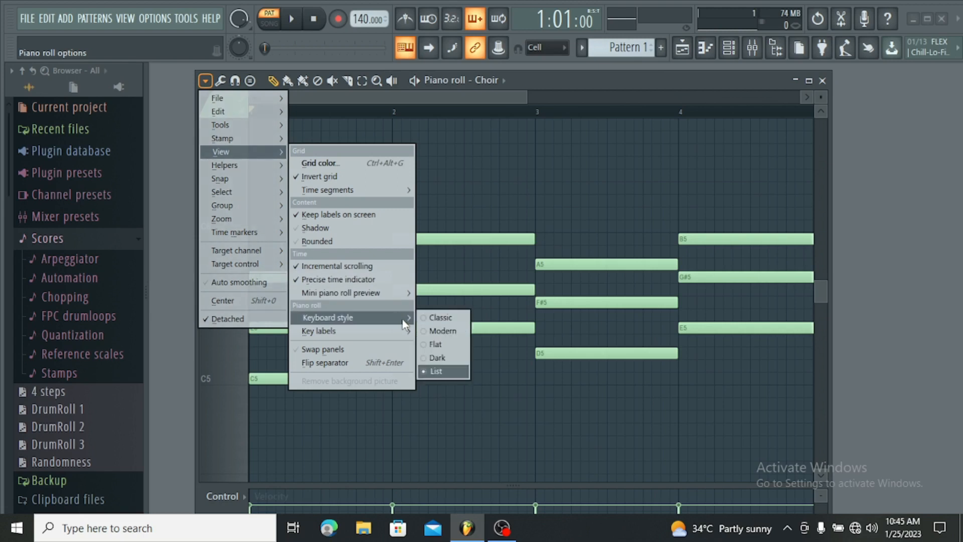
pyautogui.click(425, 358)
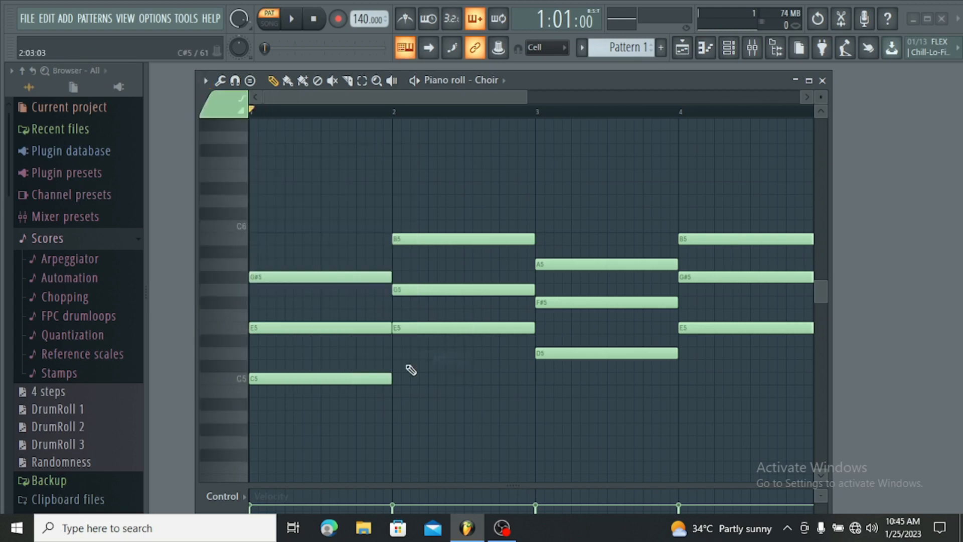
# Return the piano roll's keyboard style to Flat
pyautogui.click(205, 80)
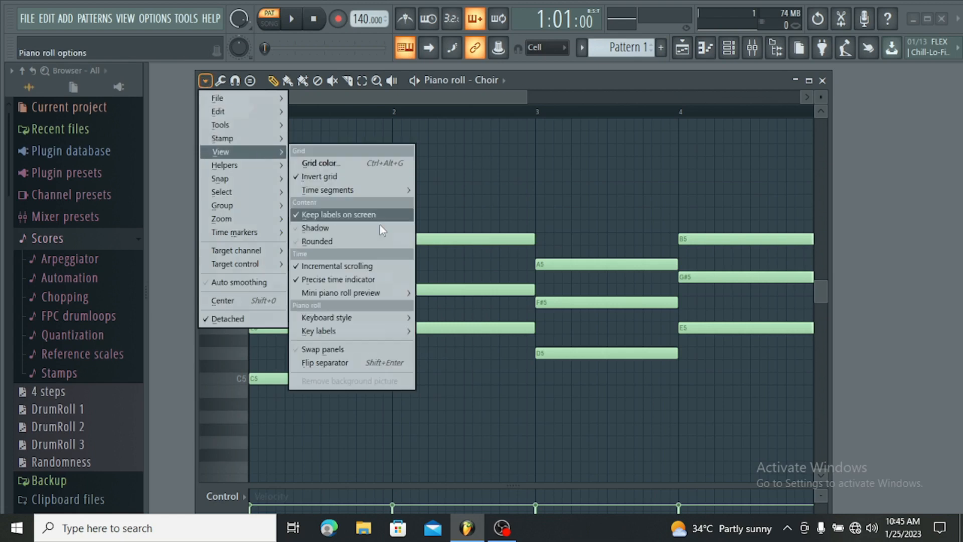
pyautogui.moveTo(405, 312)
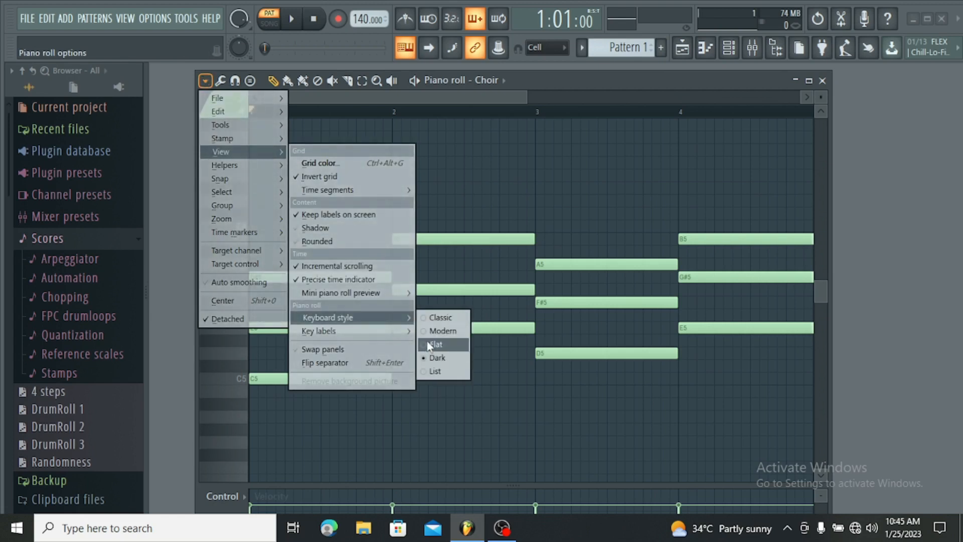
pyautogui.click(423, 345)
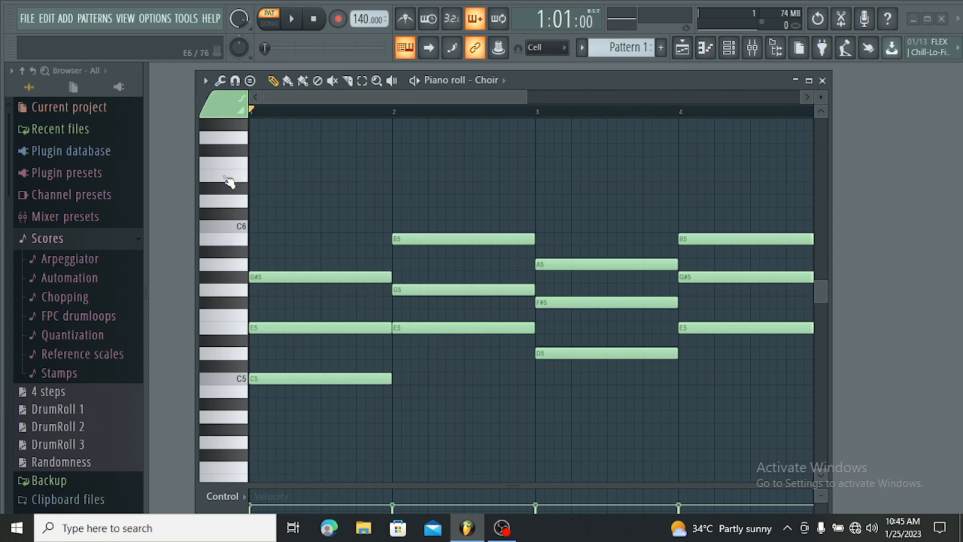
# Change the piano roll's keyboard style to Classic
pyautogui.click(206, 82)
pyautogui.moveTo(240, 140)
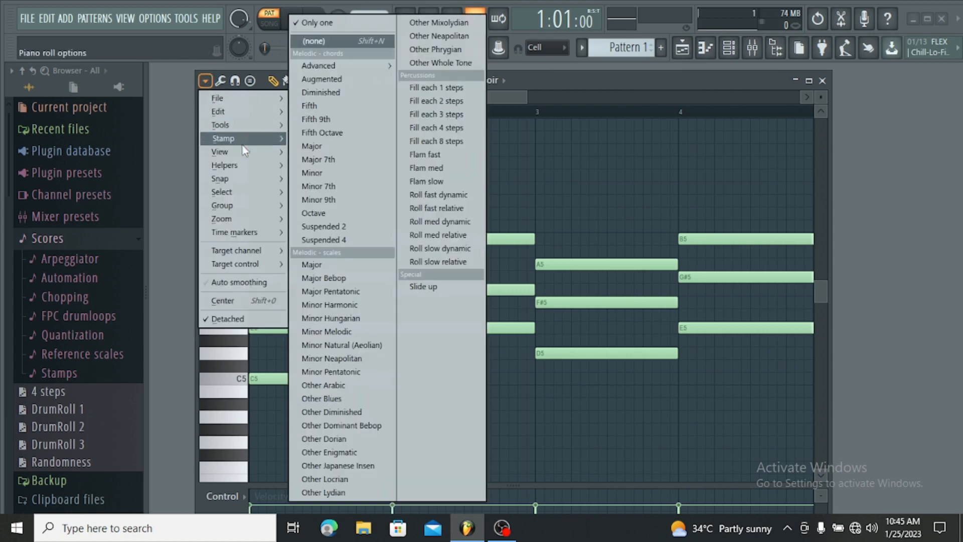
pyautogui.moveTo(247, 156)
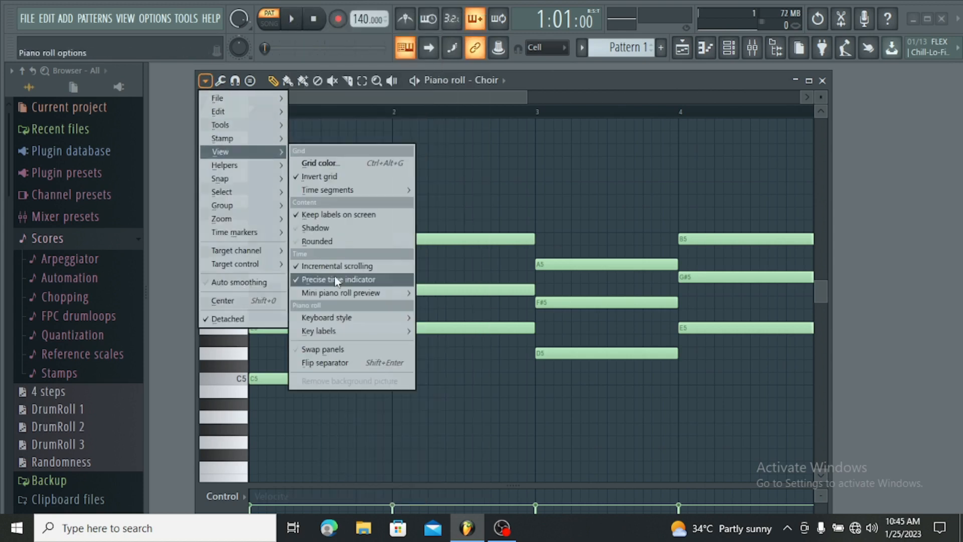
pyautogui.moveTo(383, 325)
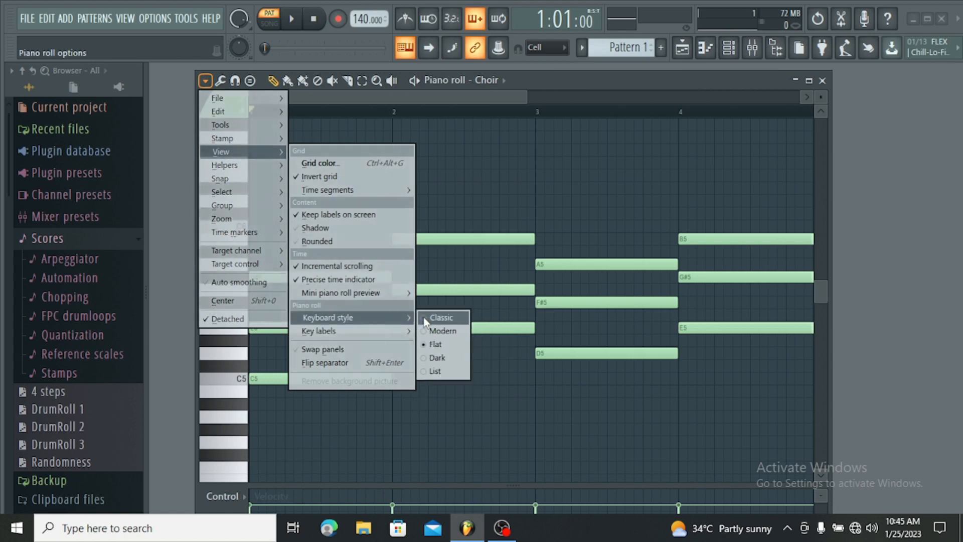
pyautogui.click(423, 321)
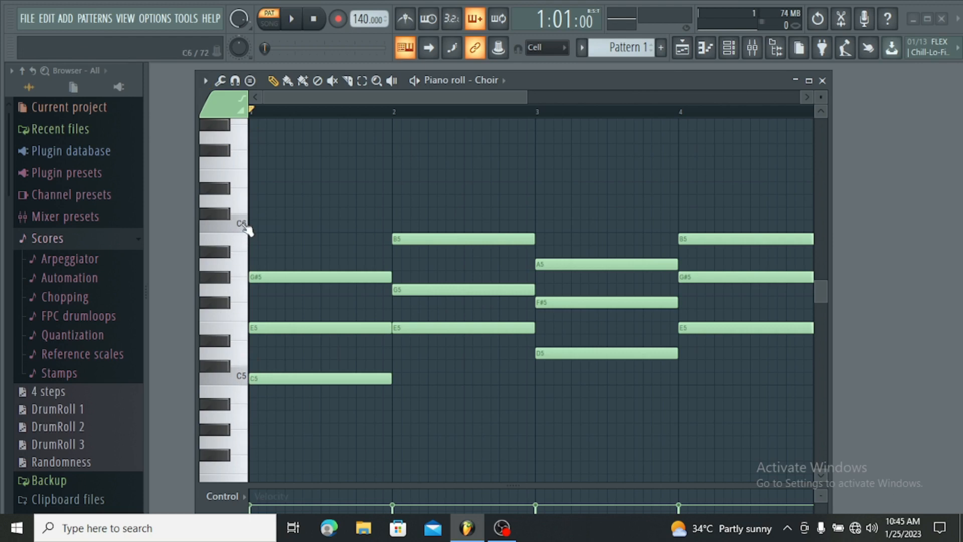
# Set the piano roll's key labels to None
pyautogui.click(205, 81)
pyautogui.moveTo(249, 156)
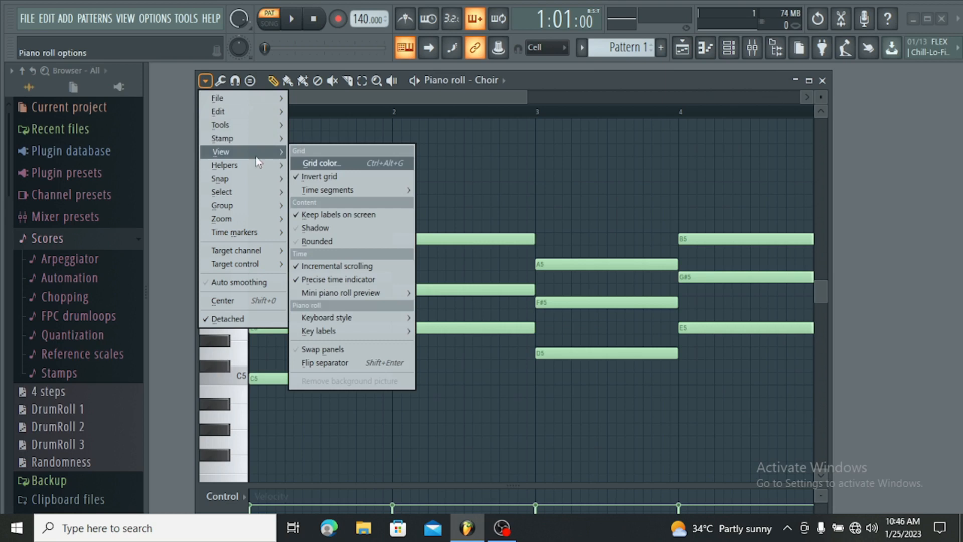
pyautogui.moveTo(331, 335)
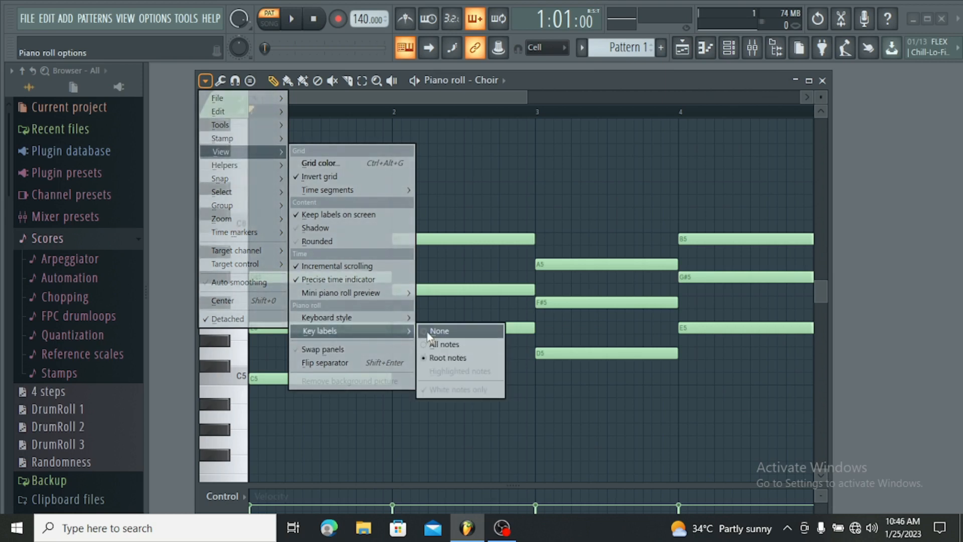
pyautogui.click(429, 345)
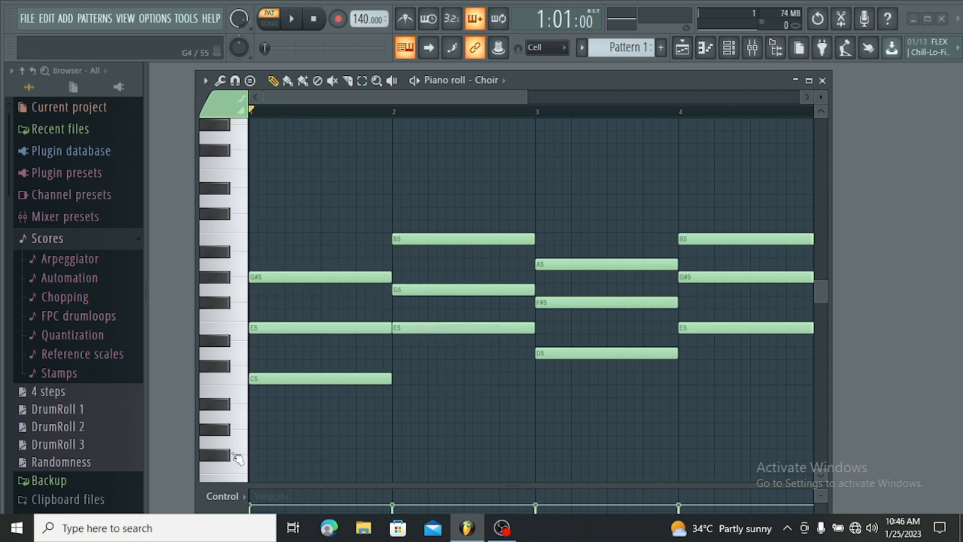
# Set the piano roll's key labels to All notes
pyautogui.click(205, 81)
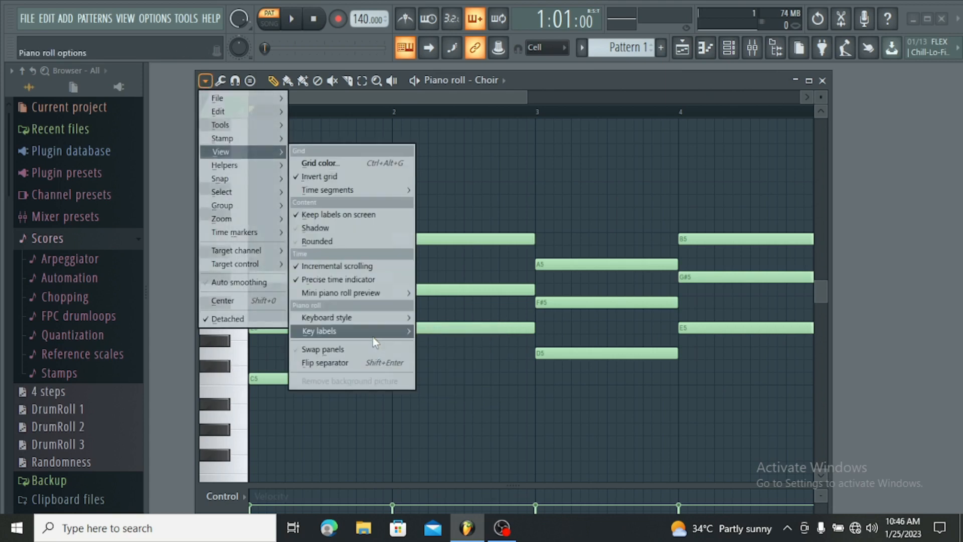
pyautogui.moveTo(372, 337)
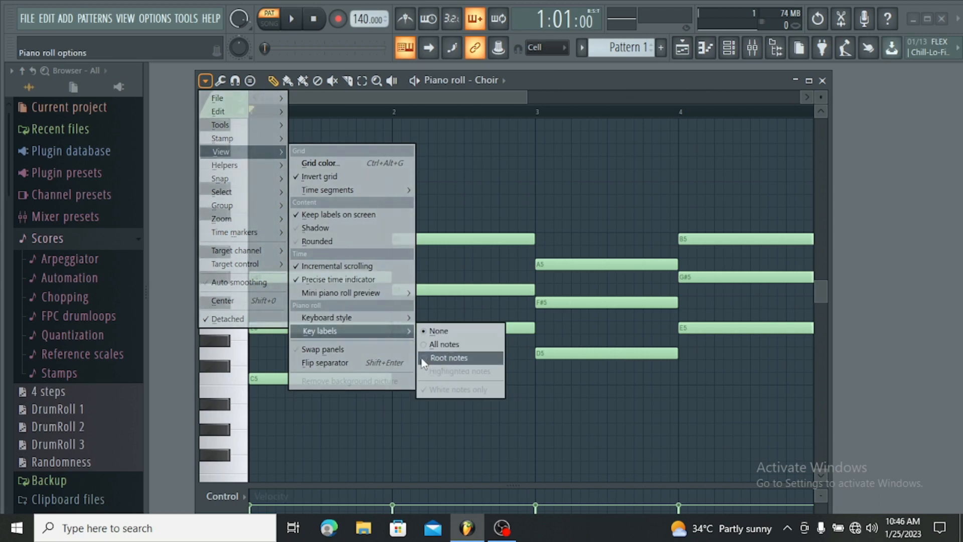
pyautogui.click(434, 344)
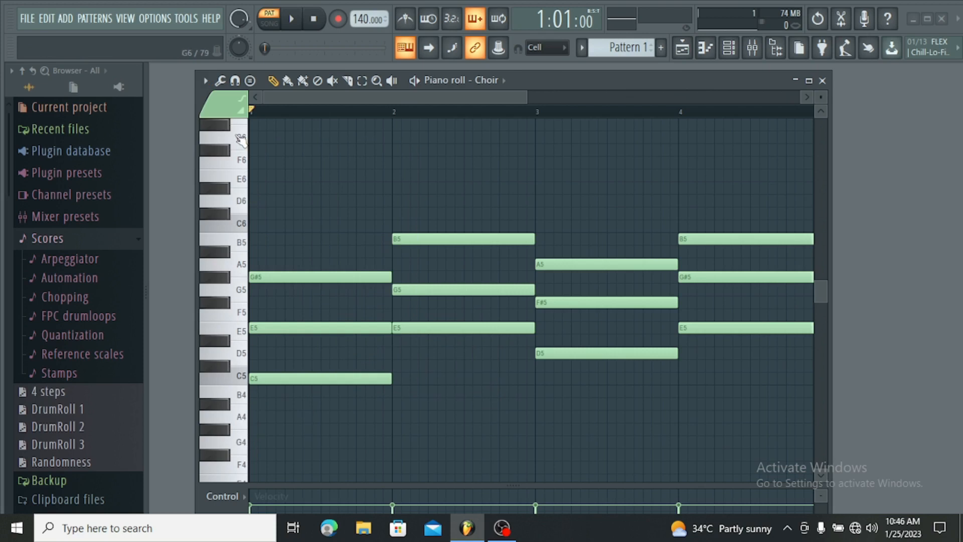
# Set the piano roll's key labels back to Root notes
pyautogui.click(206, 81)
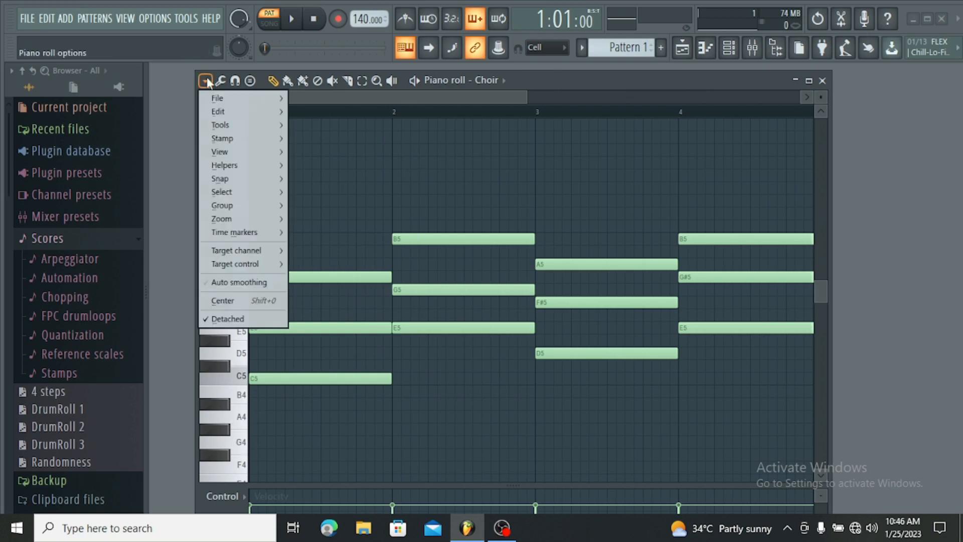
pyautogui.moveTo(248, 151)
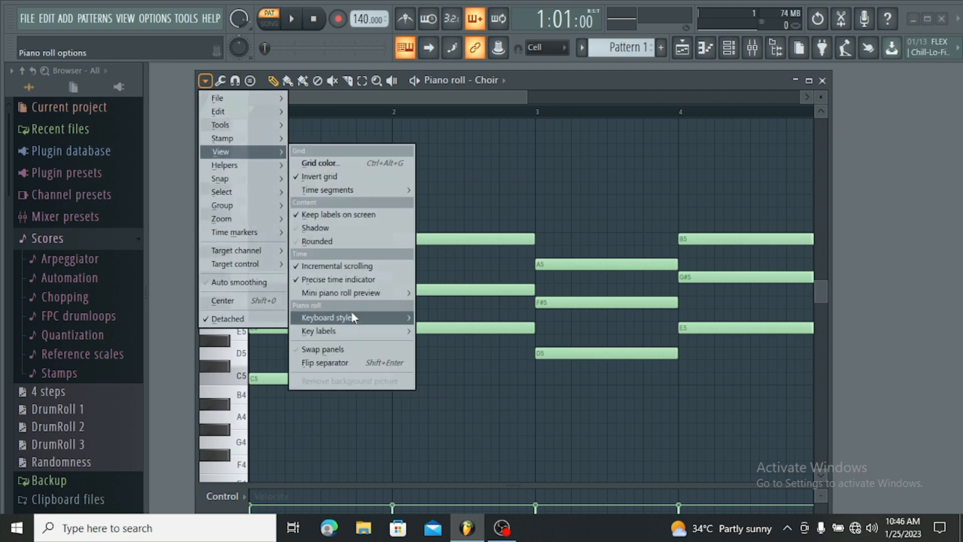
pyautogui.moveTo(362, 332)
pyautogui.click(447, 357)
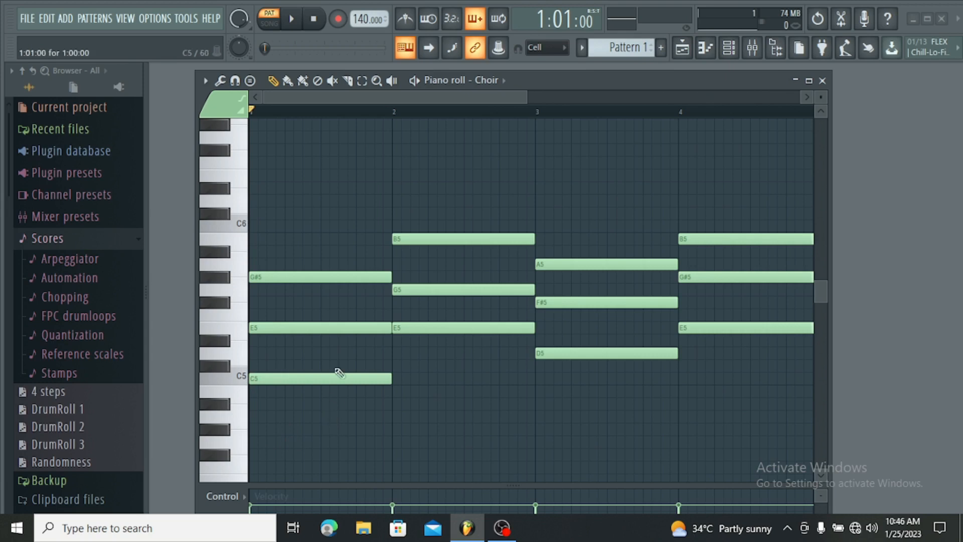
# Open the piano roll LFO tool with the whole chord pattern in view, adjust its start value and range, and choose the triangle shape
pyautogui.moveTo(525, 97); pyautogui.dragTo(682, 98)
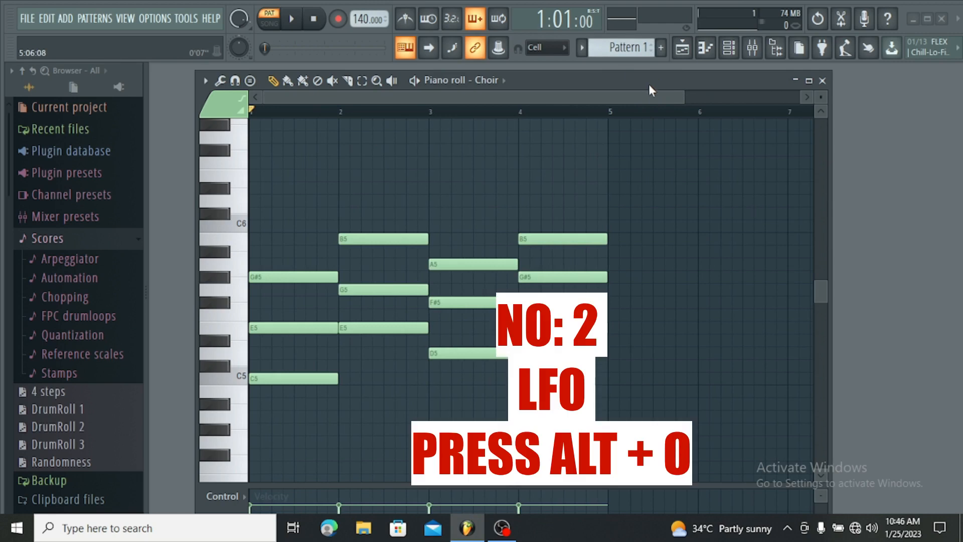
pyautogui.hotkey('alt', 'o')
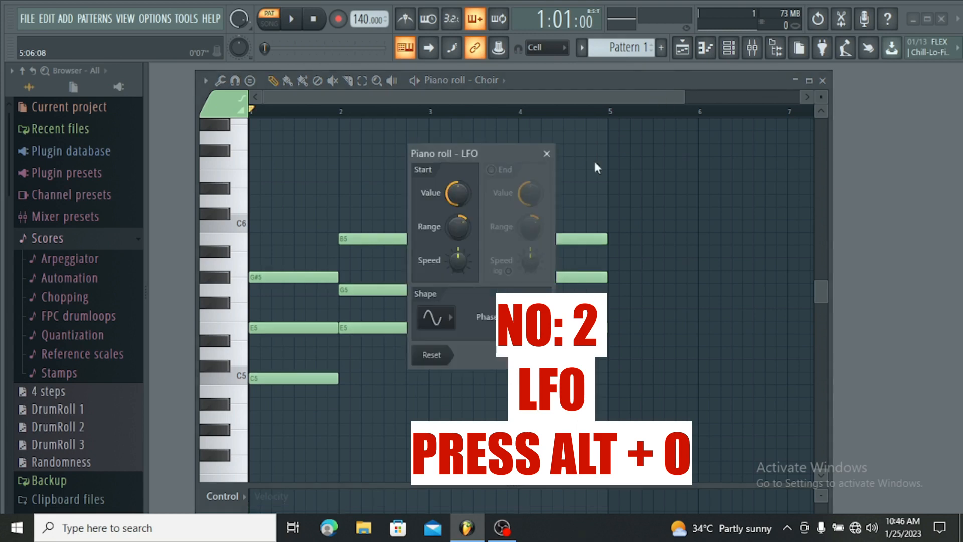
pyautogui.moveTo(457, 193); pyautogui.dragTo(457, 177)
pyautogui.moveTo(458, 227)
pyautogui.mouseDown()
pyautogui.moveTo(457, 217)
pyautogui.moveTo(458, 247)
pyautogui.moveTo(458, 239)
pyautogui.mouseUp()
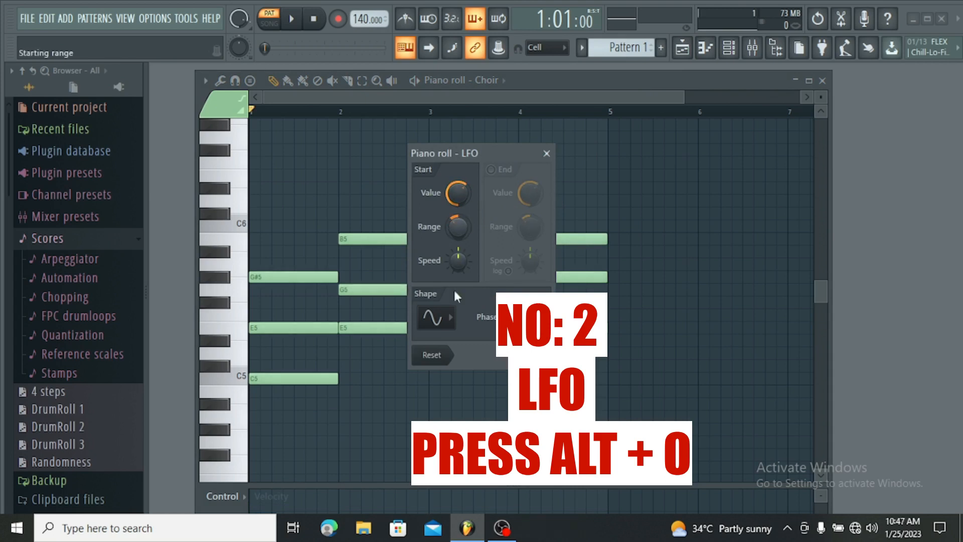
pyautogui.click(443, 323)
pyautogui.click(445, 352)
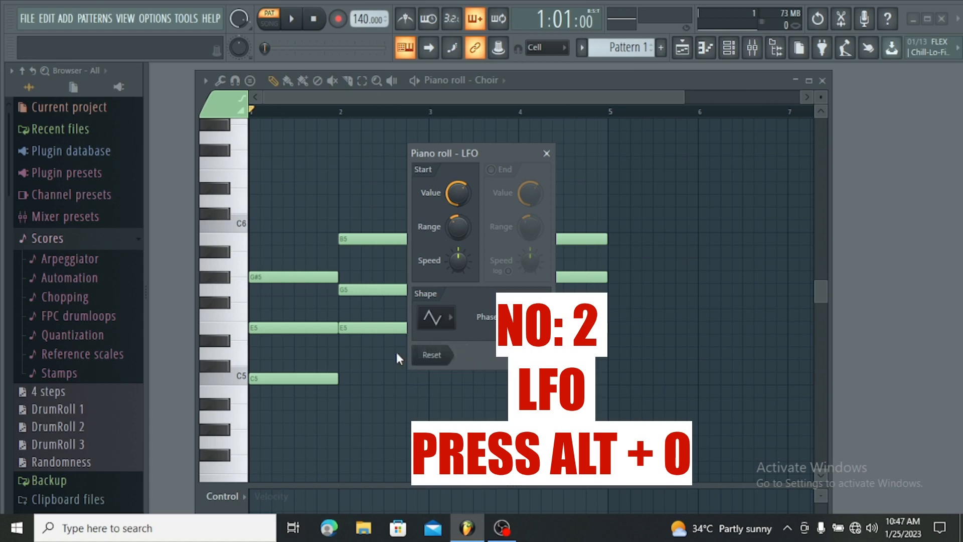
# Play the pattern while setting the LFO's start range to -82% and raising the start value to 100% before lowering it partway
pyautogui.click(293, 24)
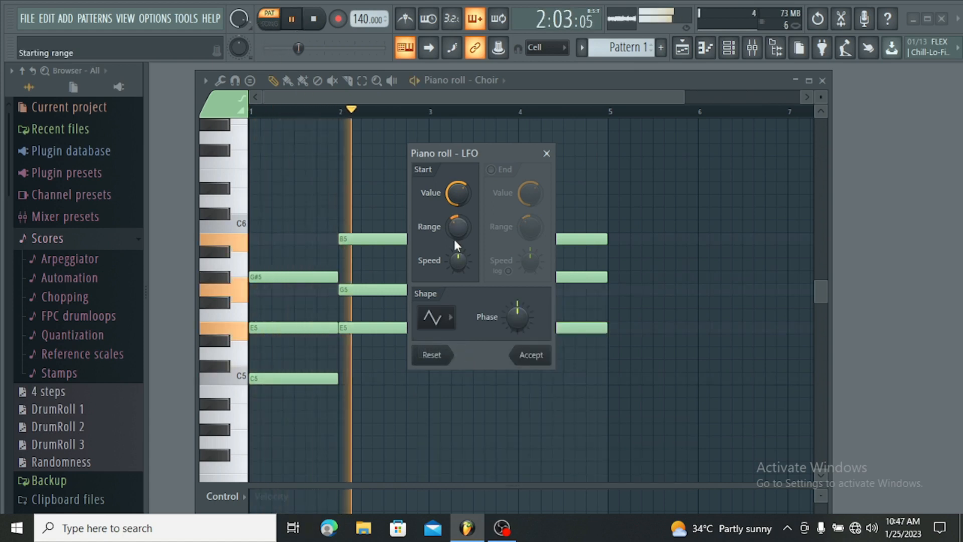
pyautogui.moveTo(453, 230); pyautogui.dragTo(452, 264)
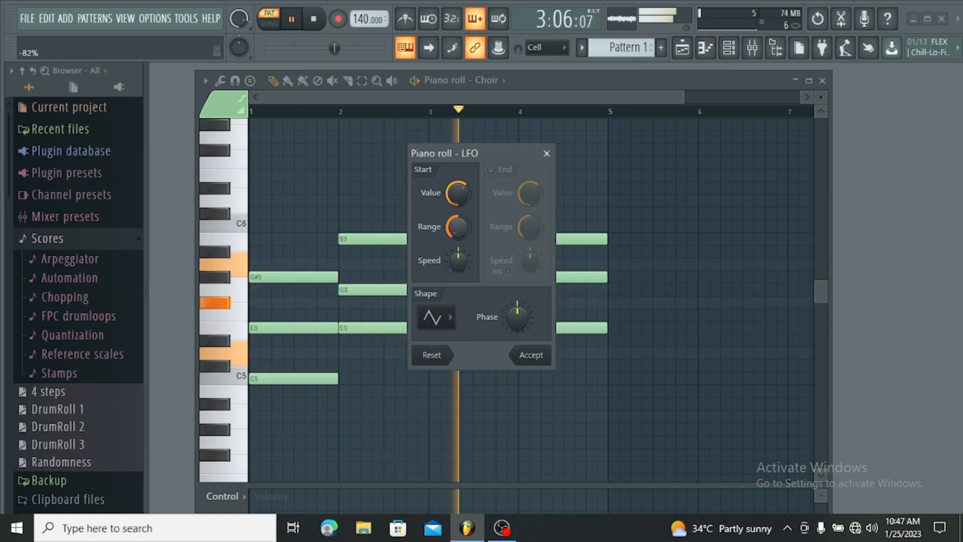
pyautogui.moveTo(458, 193); pyautogui.dragTo(457, 155)
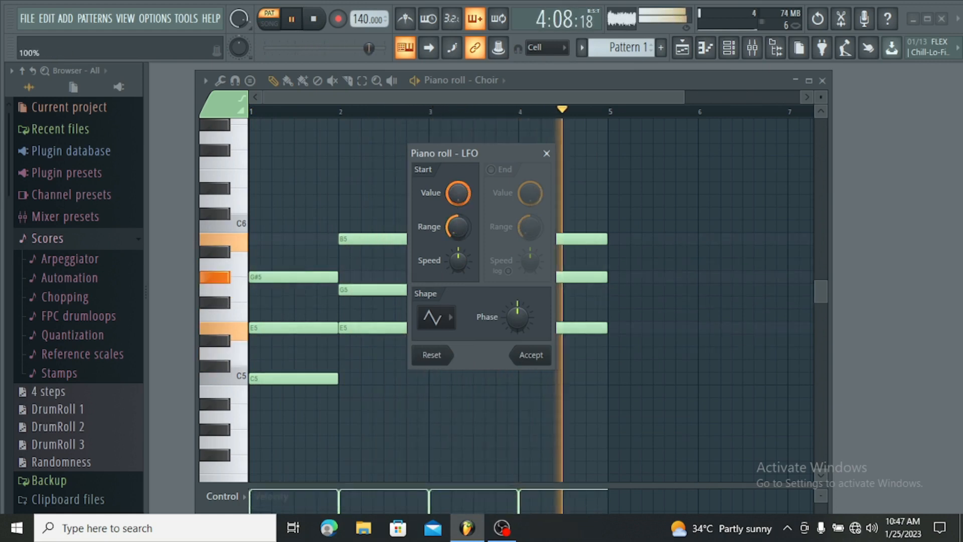
pyautogui.moveTo(457, 194); pyautogui.dragTo(457, 213)
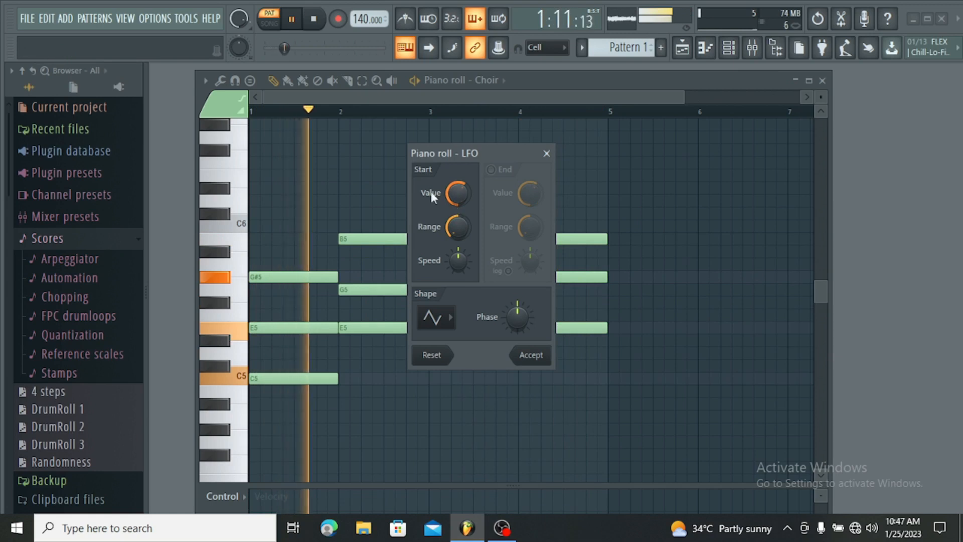
# Give the LFO separate end settings with a low end value and a smaller negative range, and set the start value to 75%
pyautogui.moveTo(528, 193); pyautogui.dragTo(528, 203)
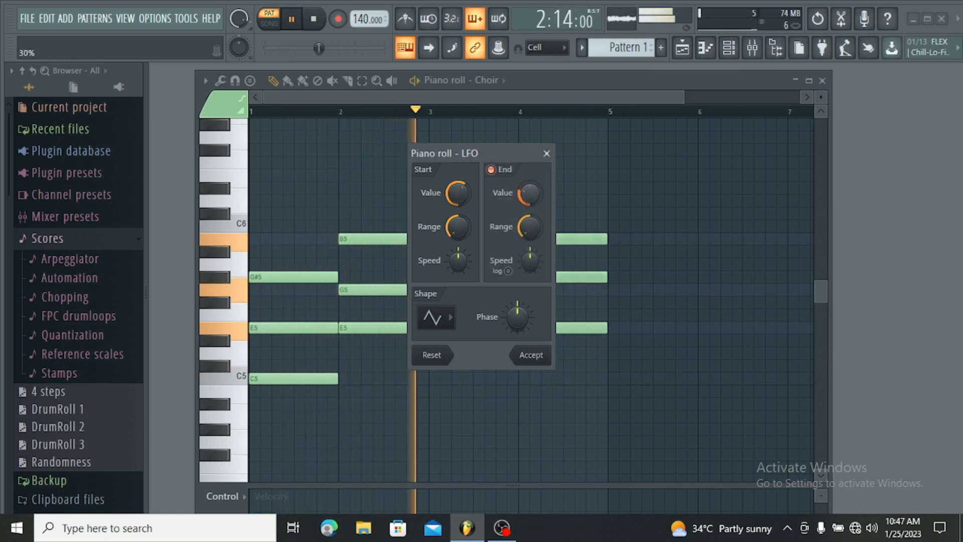
pyautogui.moveTo(457, 193); pyautogui.dragTo(457, 173)
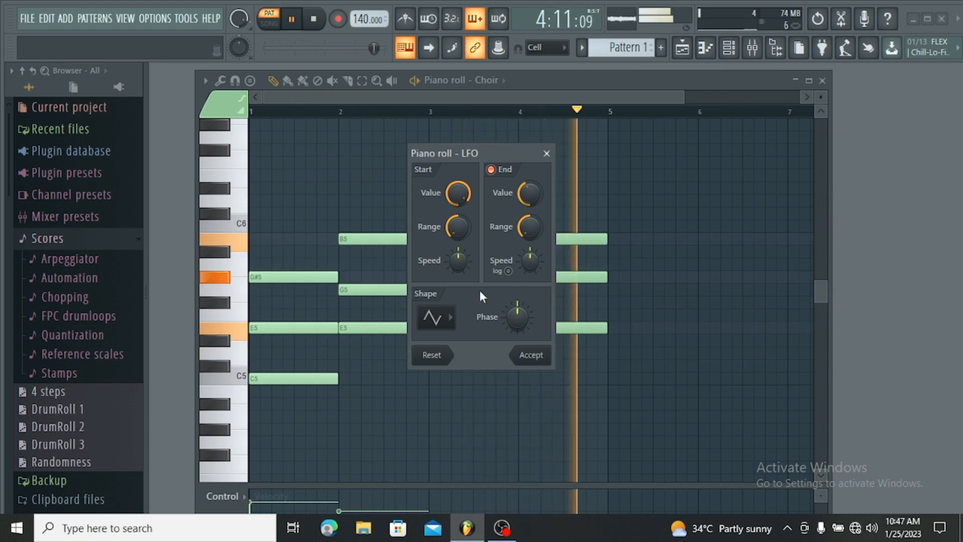
pyautogui.moveTo(528, 223)
pyautogui.mouseDown()
pyautogui.moveTo(529, 248)
pyautogui.moveTo(528, 232)
pyautogui.mouseUp()
pyautogui.moveTo(528, 195); pyautogui.dragTo(528, 217)
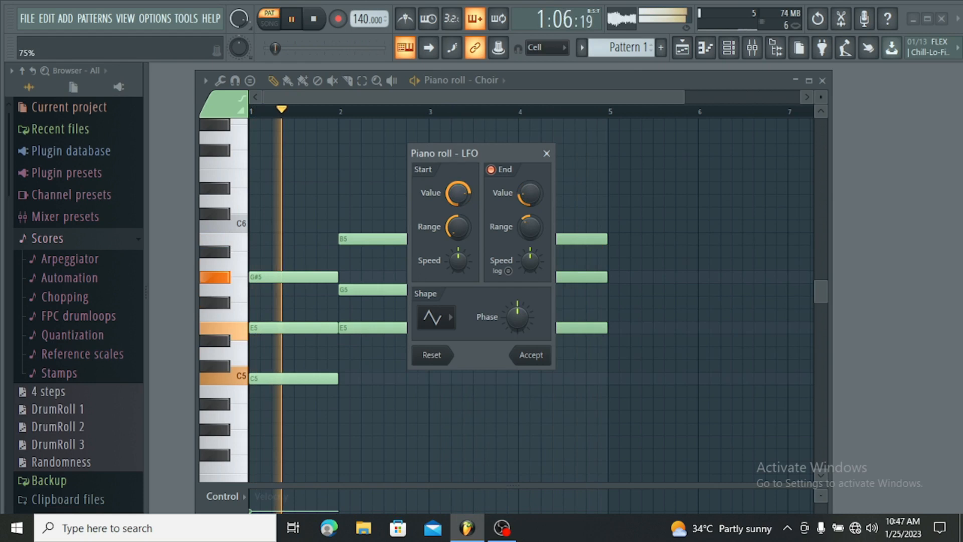
# Bring the LFO's start range close to zero and stop playback
pyautogui.moveTo(453, 228); pyautogui.dragTo(453, 205)
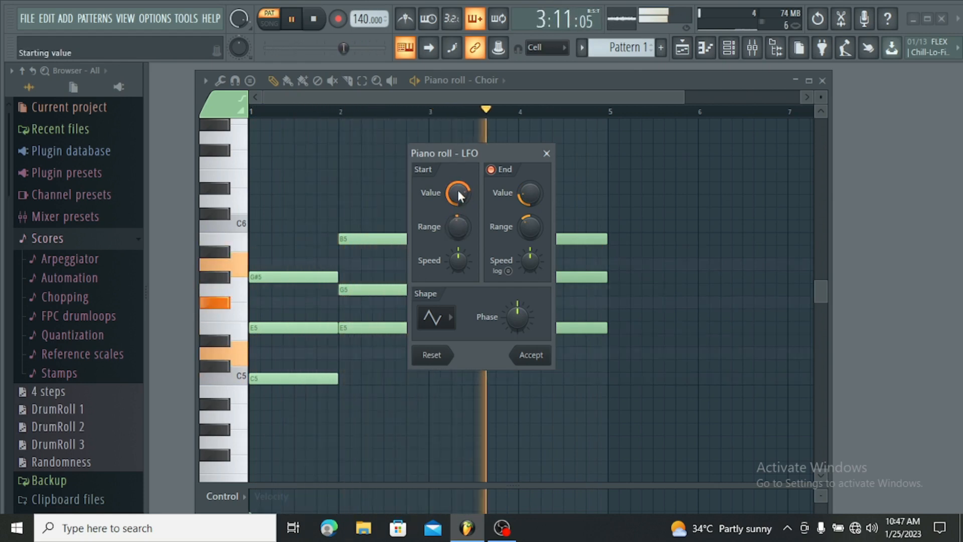
pyautogui.press('space')
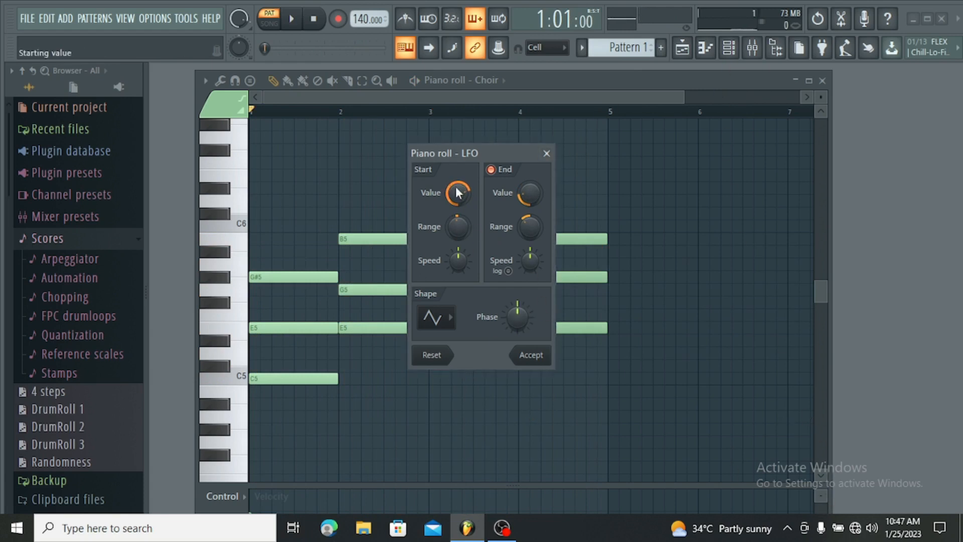
# Try the LFO's square shape with the start value lowered and then raised to maximum, and close the tool without accepting
pyautogui.moveTo(457, 193); pyautogui.dragTo(457, 208)
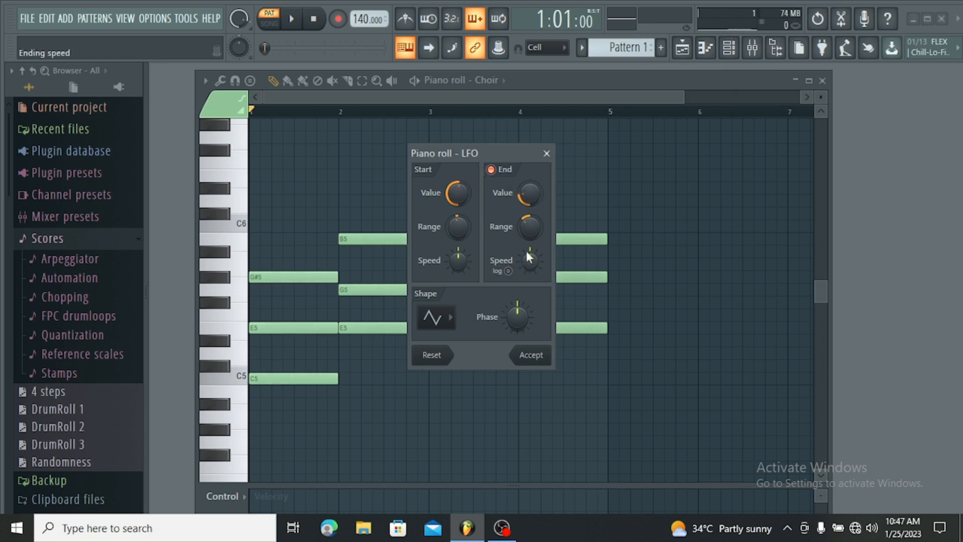
pyautogui.moveTo(526, 259); pyautogui.dragTo(526, 260)
pyautogui.click(434, 317)
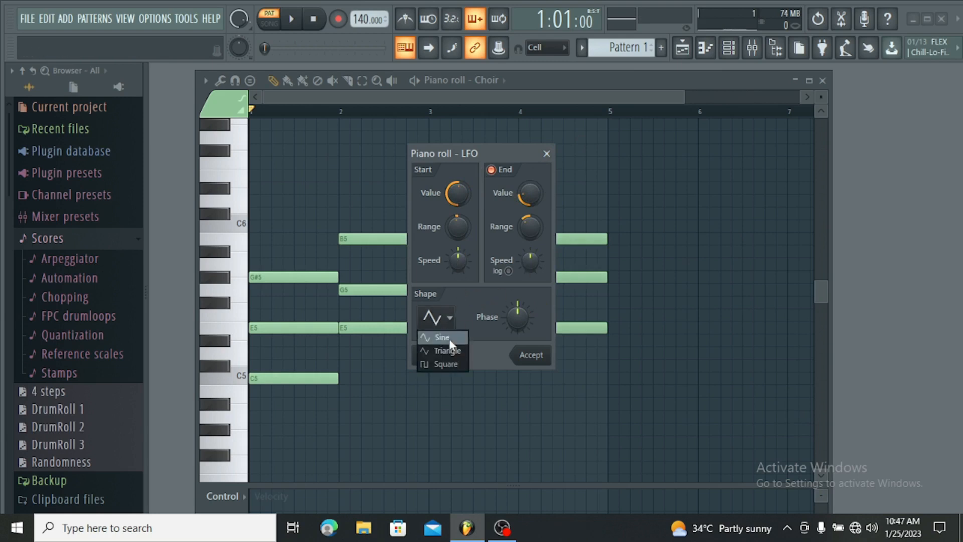
pyautogui.click(457, 364)
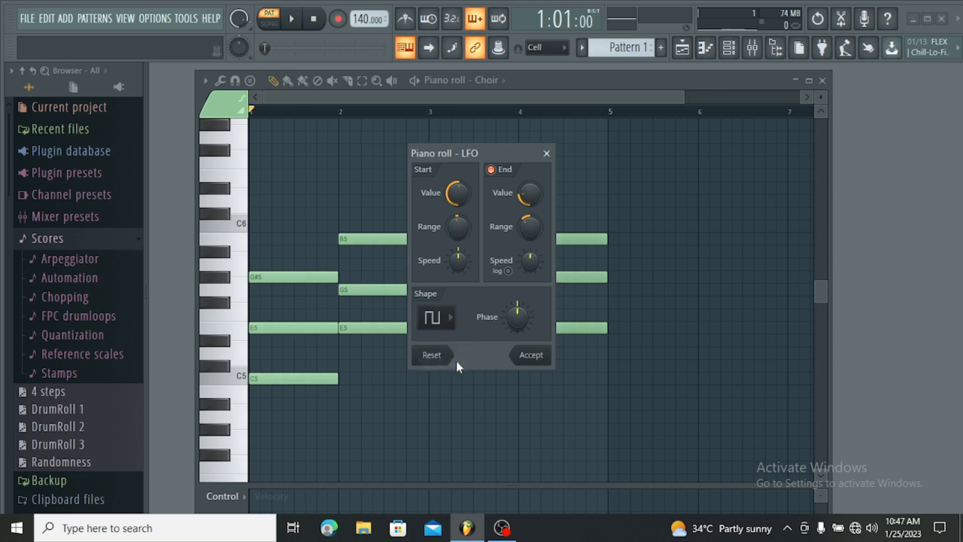
pyautogui.moveTo(457, 194); pyautogui.dragTo(457, 170)
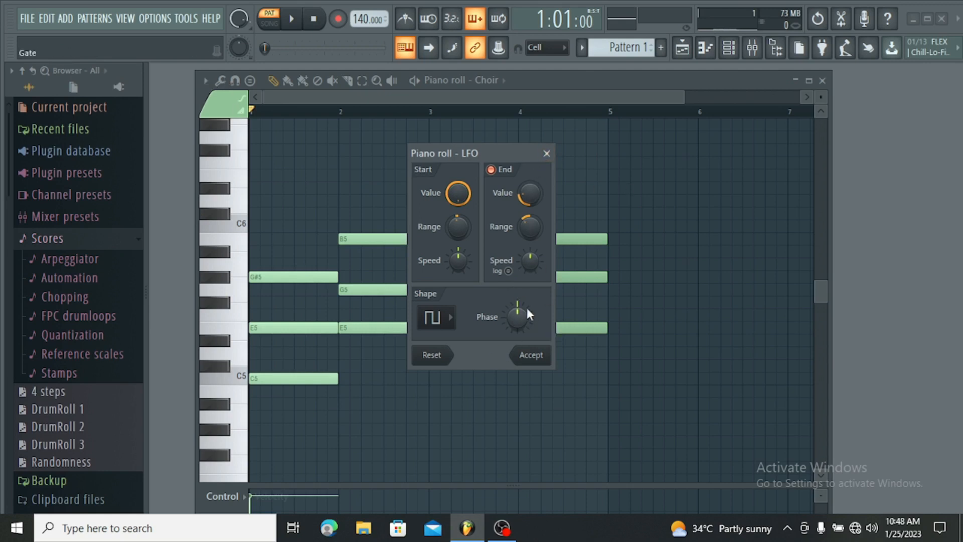
pyautogui.click(547, 154)
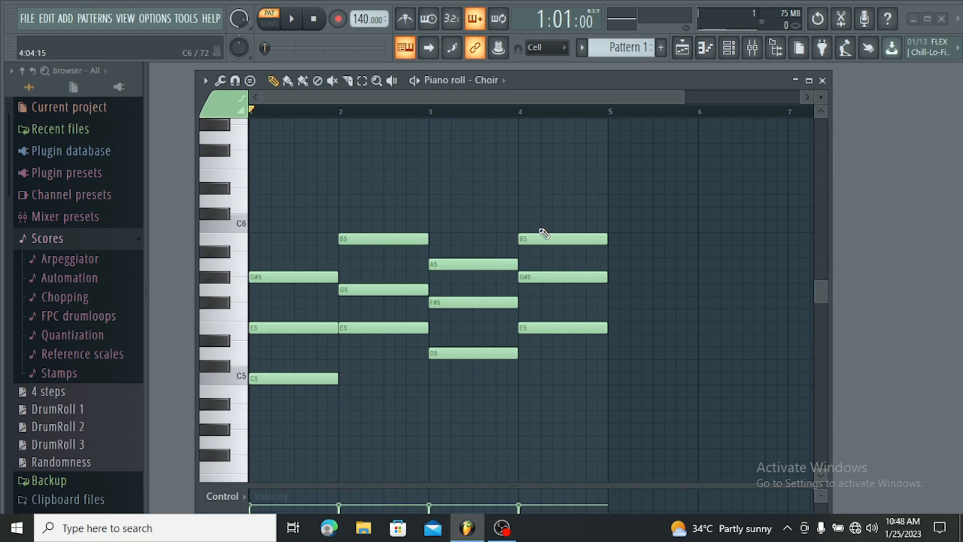
# Open the piano roll level scaling tool, raise the center, set the offset to 6% and lower the multiplier
pyautogui.hotkey('alt', 'x')
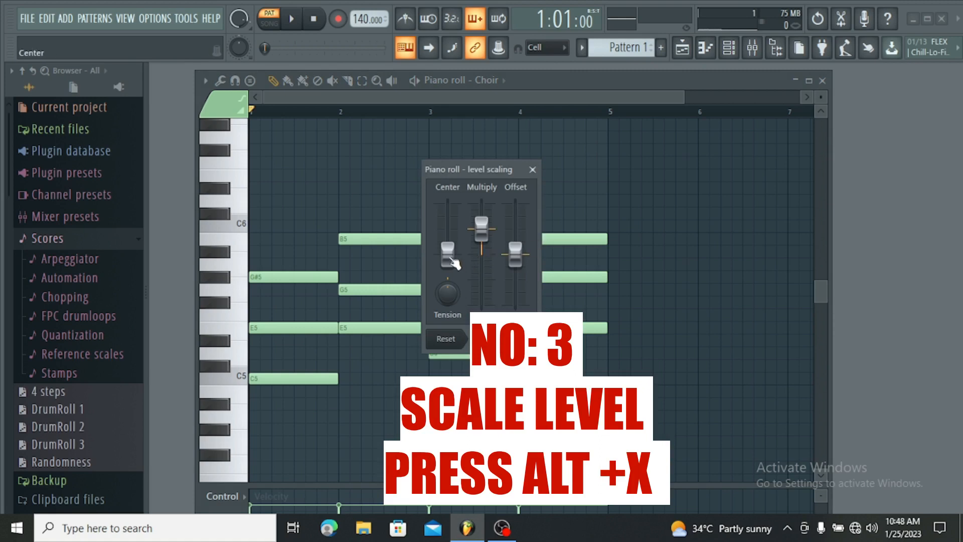
pyautogui.moveTo(447, 254); pyautogui.dragTo(481, 228)
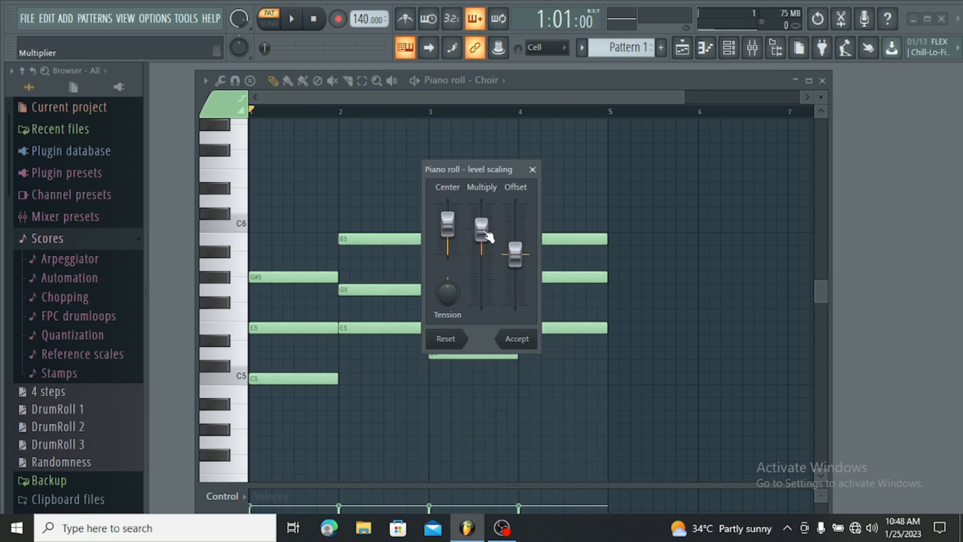
pyautogui.moveTo(515, 256)
pyautogui.mouseDown()
pyautogui.moveTo(515, 241)
pyautogui.moveTo(515, 267)
pyautogui.moveTo(515, 251)
pyautogui.mouseUp()
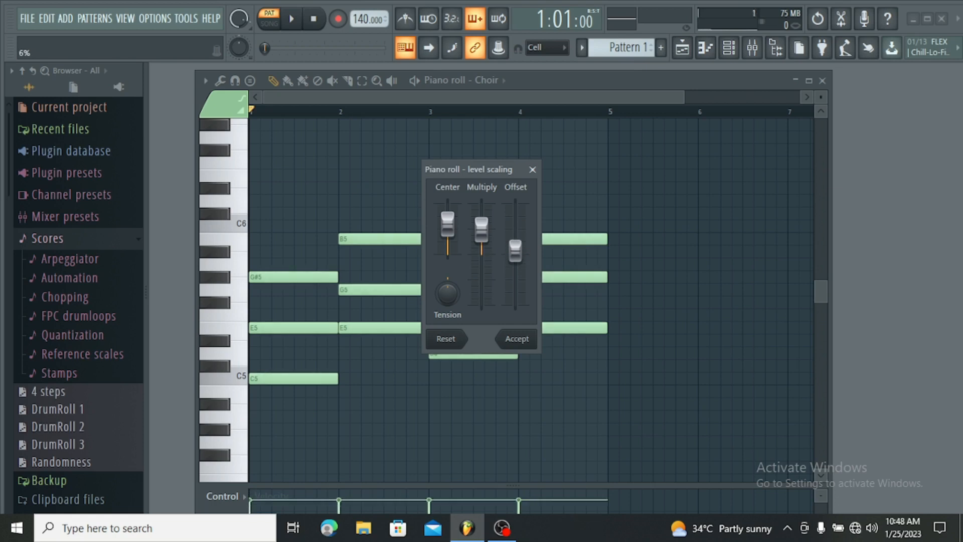
pyautogui.moveTo(447, 294); pyautogui.dragTo(448, 292)
pyautogui.moveTo(491, 239); pyautogui.dragTo(491, 277)
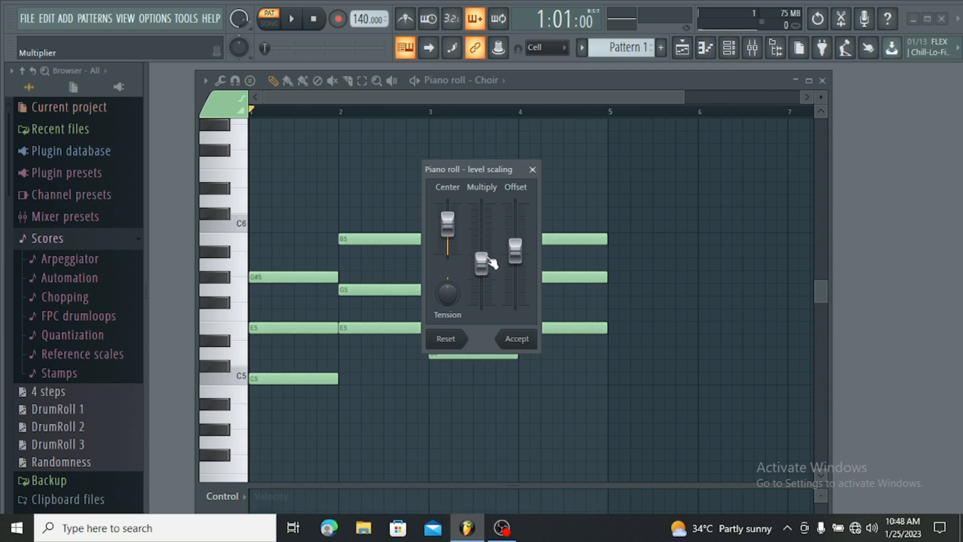
# Play the pattern while varying the level scaling center, multiplier and offset
pyautogui.click(290, 22)
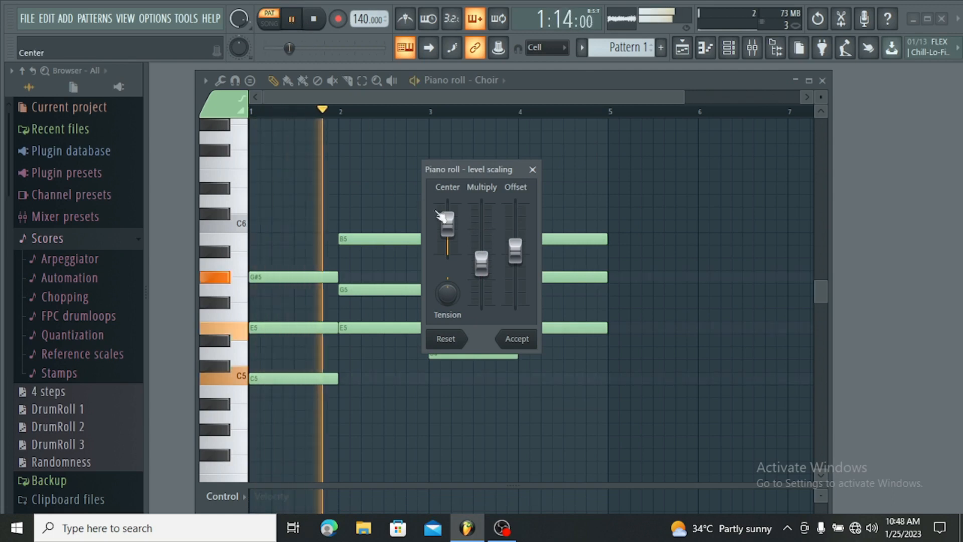
pyautogui.moveTo(441, 214); pyautogui.dragTo(441, 196)
pyautogui.moveTo(481, 263); pyautogui.dragTo(451, 255)
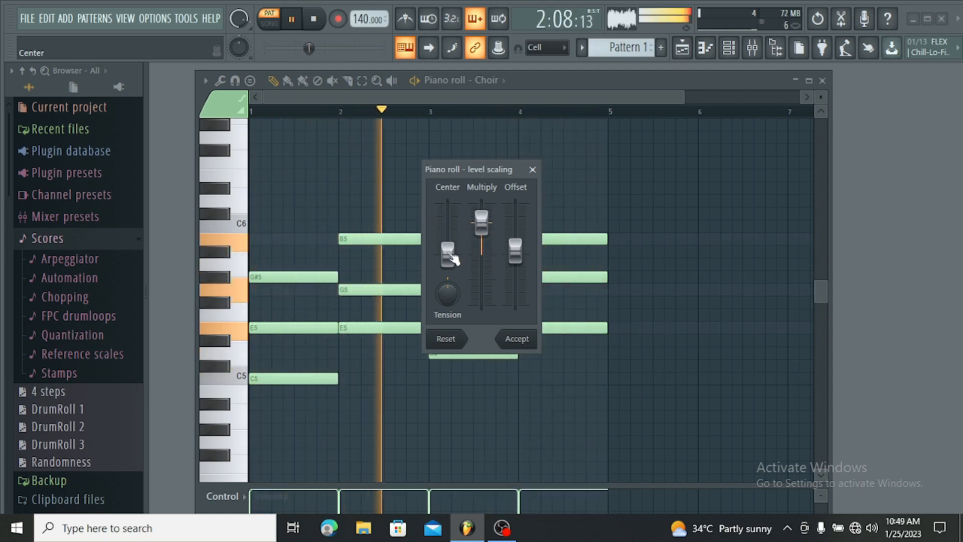
pyautogui.moveTo(515, 250); pyautogui.dragTo(515, 270)
pyautogui.moveTo(476, 221); pyautogui.dragTo(447, 240)
# Raise the level scaling offset, bring the multiplier to the middle of its range, and stop playback
pyautogui.moveTo(481, 268); pyautogui.dragTo(481, 247)
pyautogui.moveTo(521, 275); pyautogui.dragTo(481, 271)
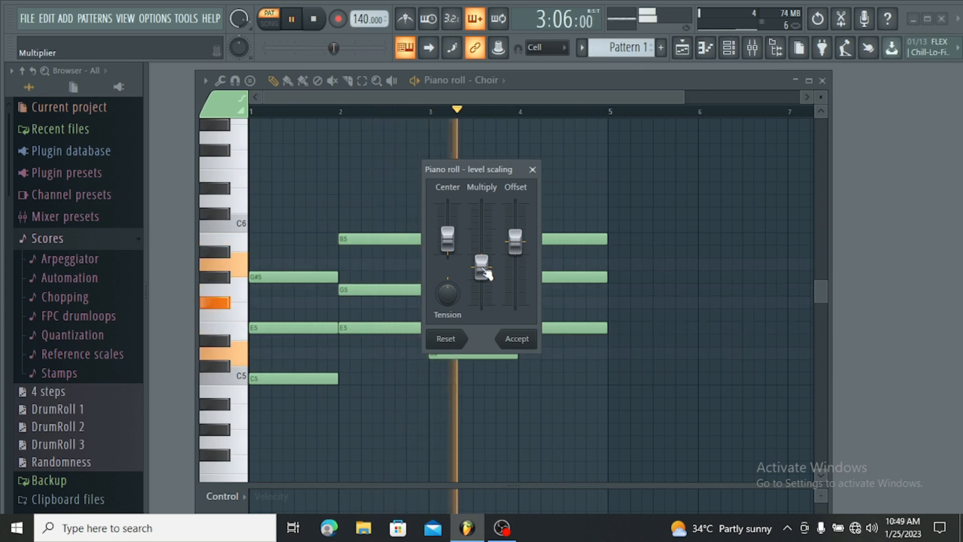
pyautogui.moveTo(515, 240); pyautogui.dragTo(515, 228)
pyautogui.moveTo(483, 274); pyautogui.dragTo(481, 254)
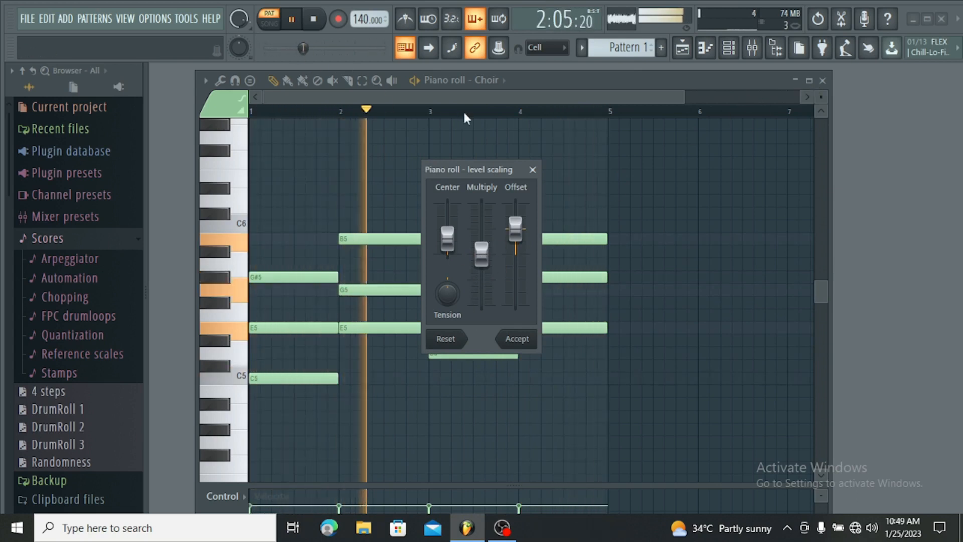
pyautogui.press('space')
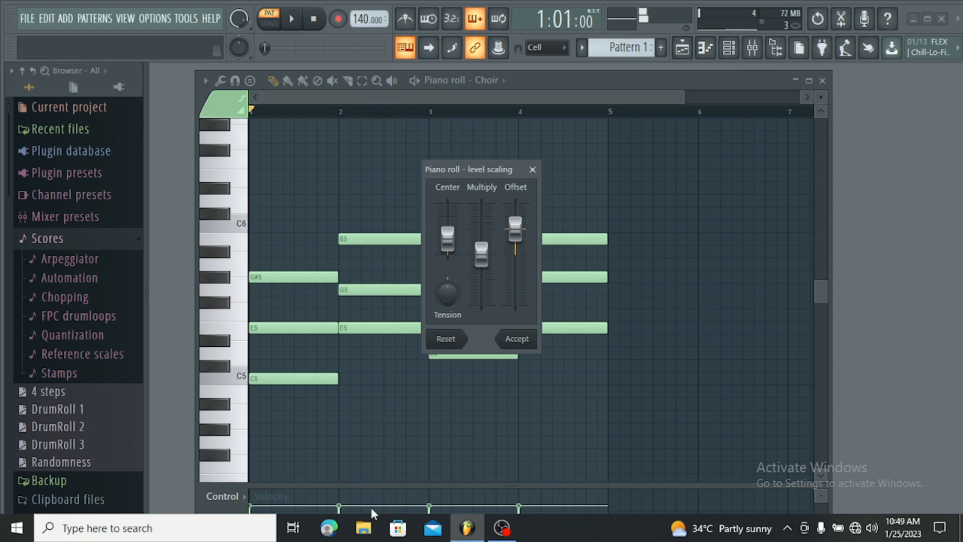
# Return the level scaling center and offset to neutral, raise the multiplier slightly, and close the tool without accepting
pyautogui.moveTo(482, 255)
pyautogui.mouseDown()
pyautogui.moveTo(453, 234)
pyautogui.moveTo(448, 243)
pyautogui.moveTo(448, 255)
pyautogui.moveTo(490, 256)
pyautogui.mouseUp()
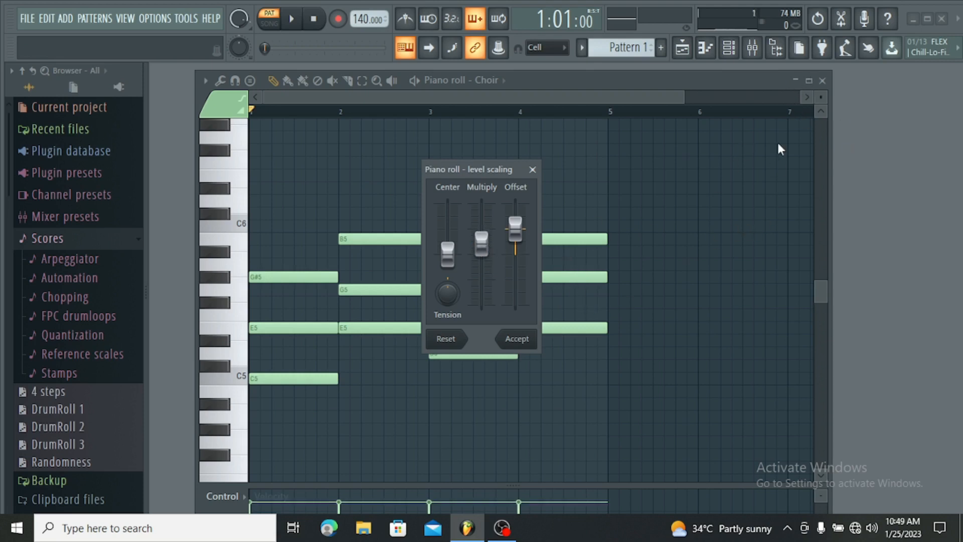
pyautogui.moveTo(522, 235); pyautogui.dragTo(481, 228)
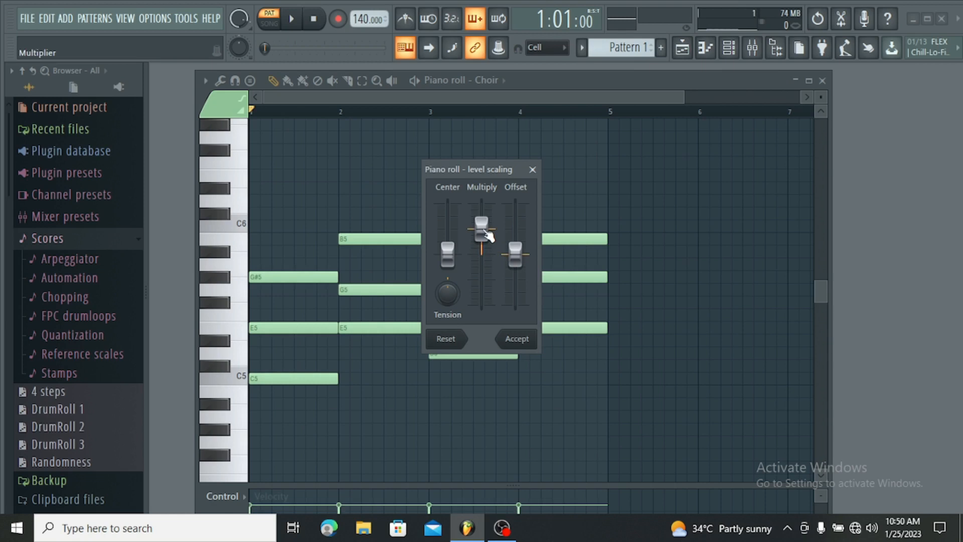
pyautogui.moveTo(481, 230); pyautogui.dragTo(487, 230)
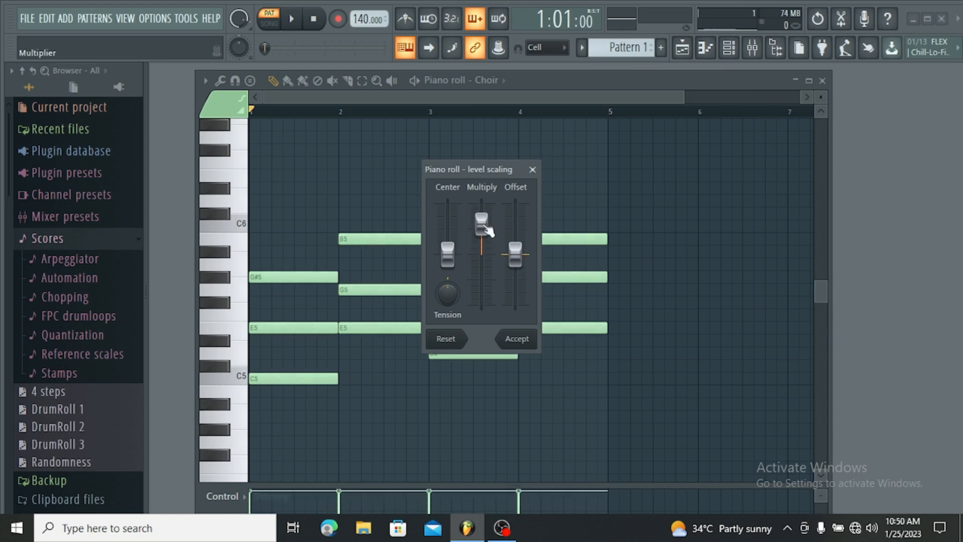
pyautogui.click(532, 170)
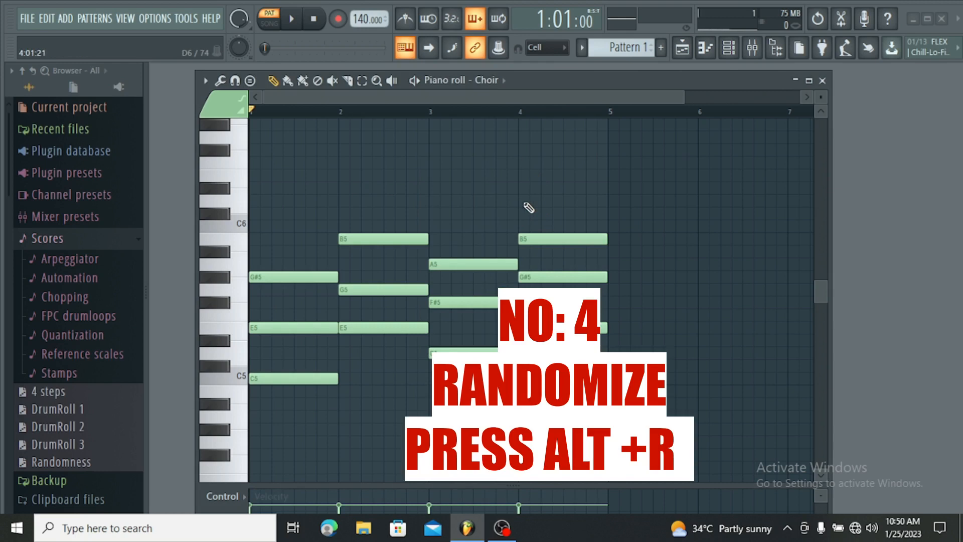
# Open the piano roll randomizer and audition the randomly generated pattern
pyautogui.hotkey('alt', 'r')
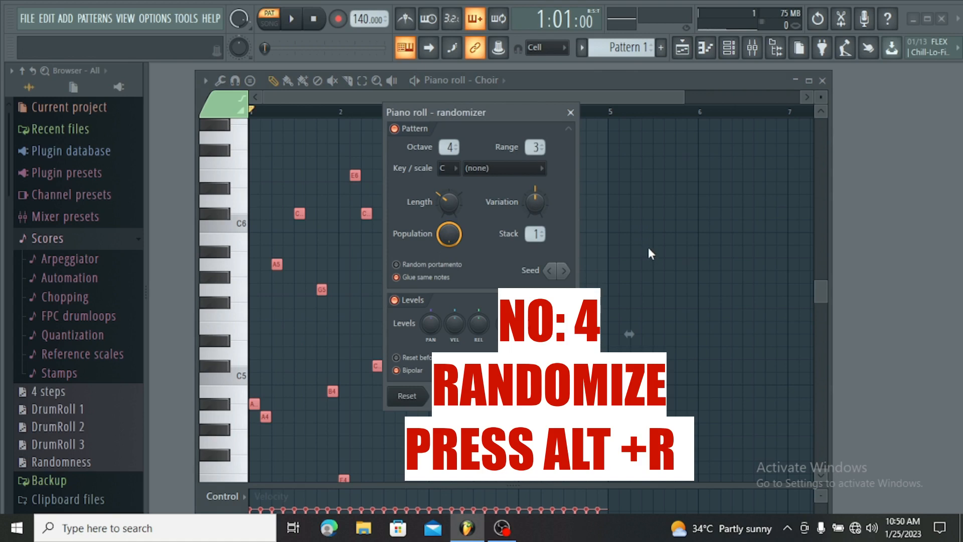
pyautogui.press('space')
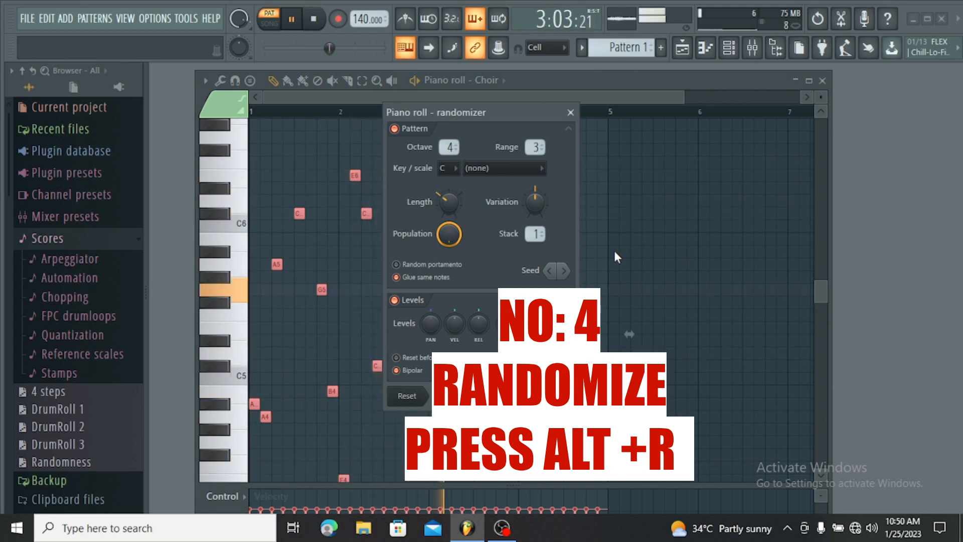
pyautogui.press('space')
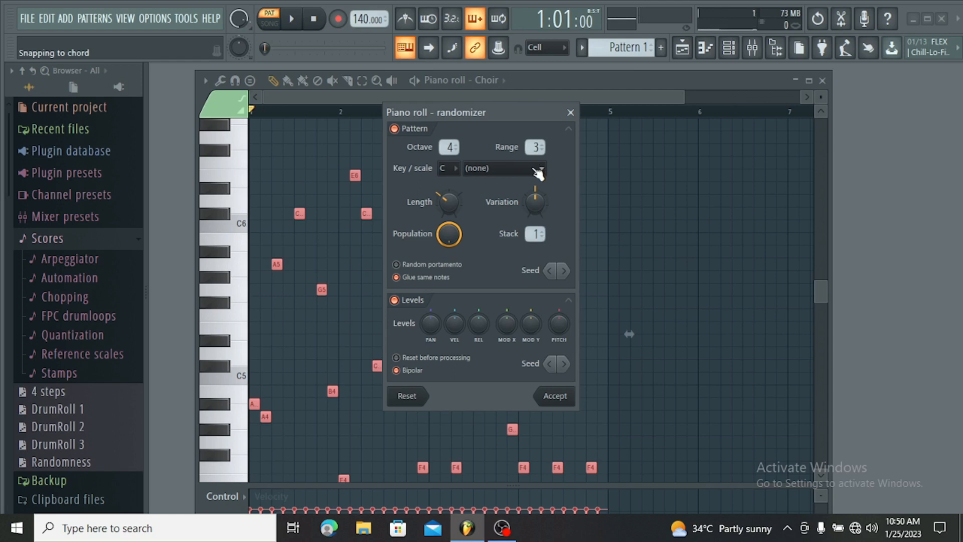
# Raise the randomizer's range to 5, play the pattern, set the range to 4 and stop playback
pyautogui.scroll(1, 535, 147)
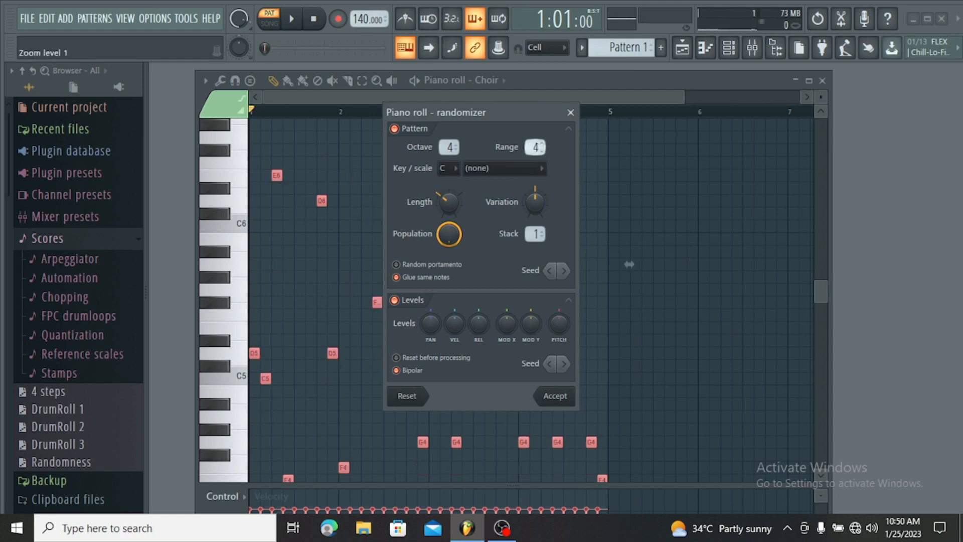
pyautogui.moveTo(628, 264); pyautogui.dragTo(628, 194)
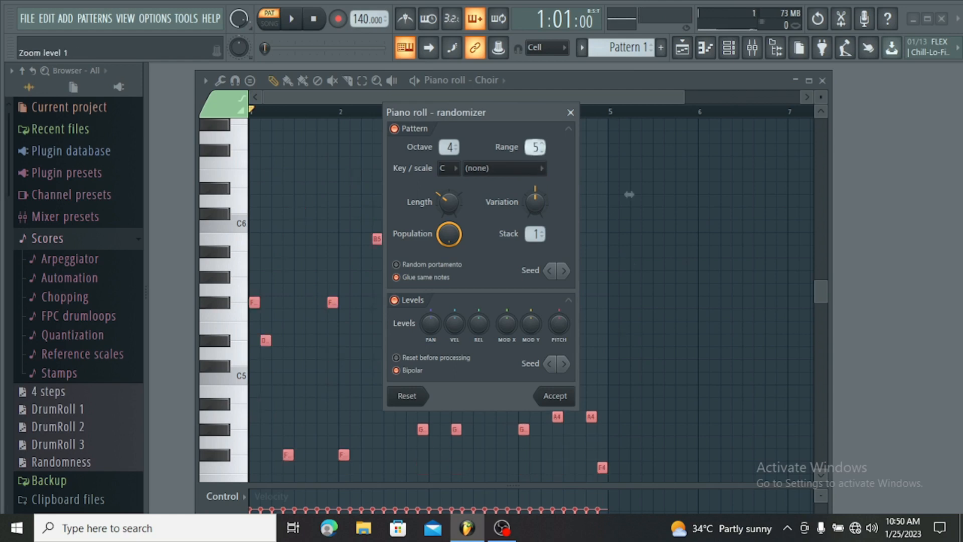
pyautogui.press('space')
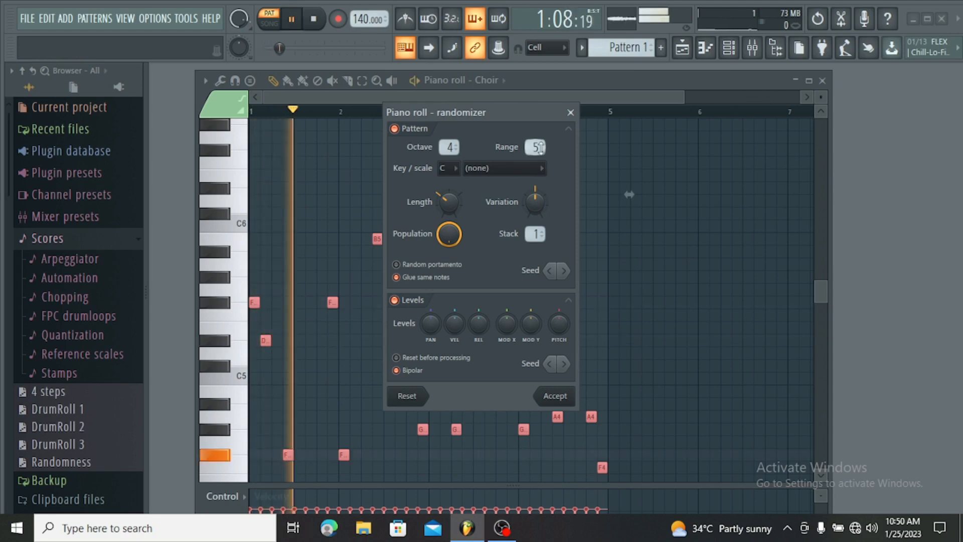
pyautogui.moveTo(629, 194); pyautogui.dragTo(629, 264)
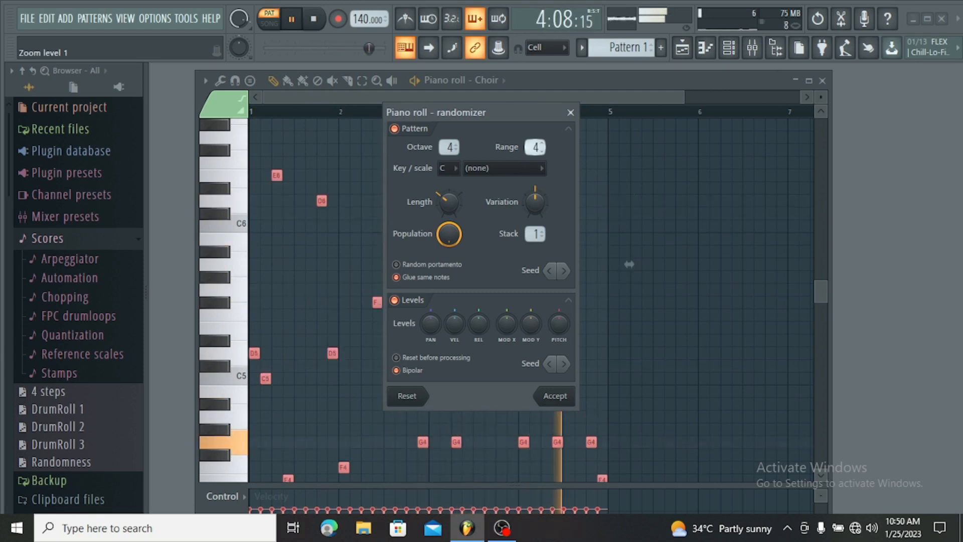
pyautogui.press('space')
# Set the randomizer's scale to Blues and start playing the pattern
pyautogui.click(537, 168)
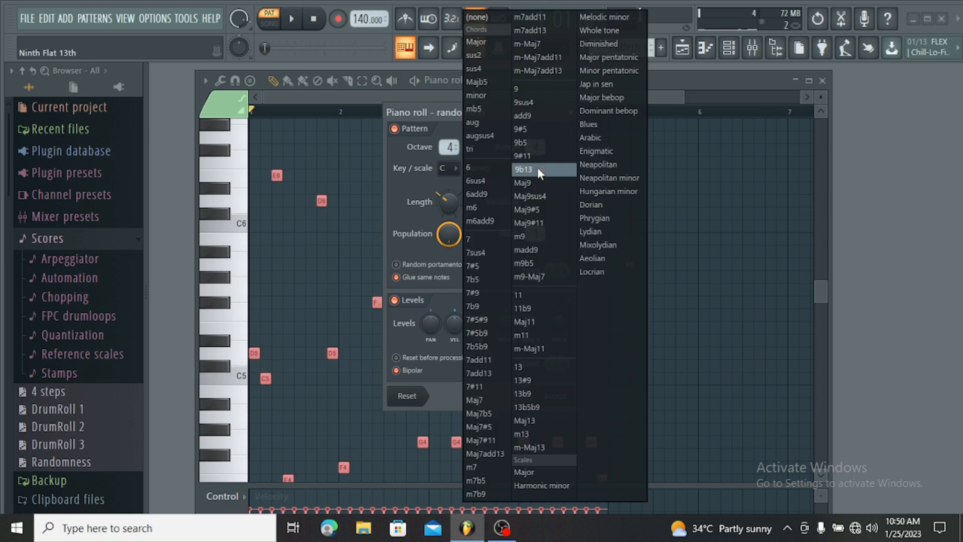
pyautogui.click(600, 124)
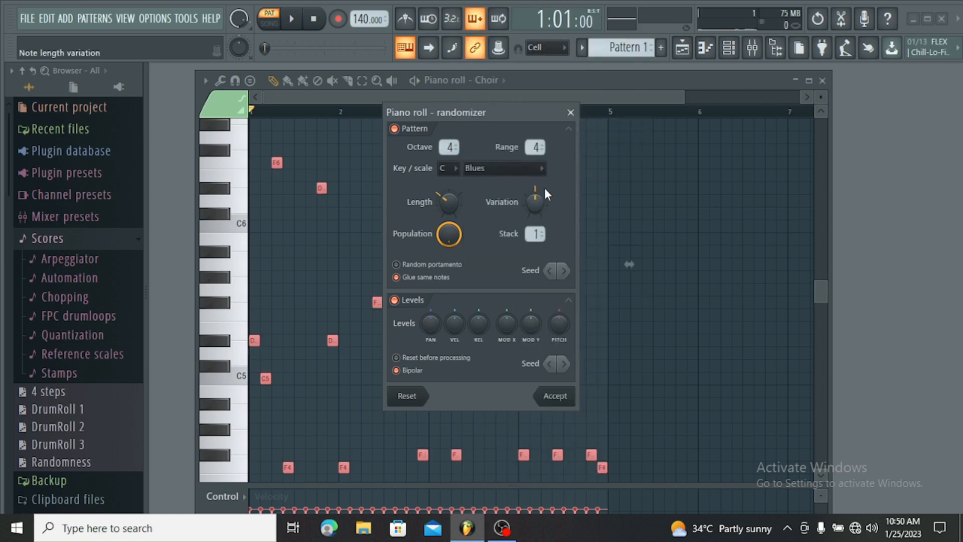
pyautogui.press('space')
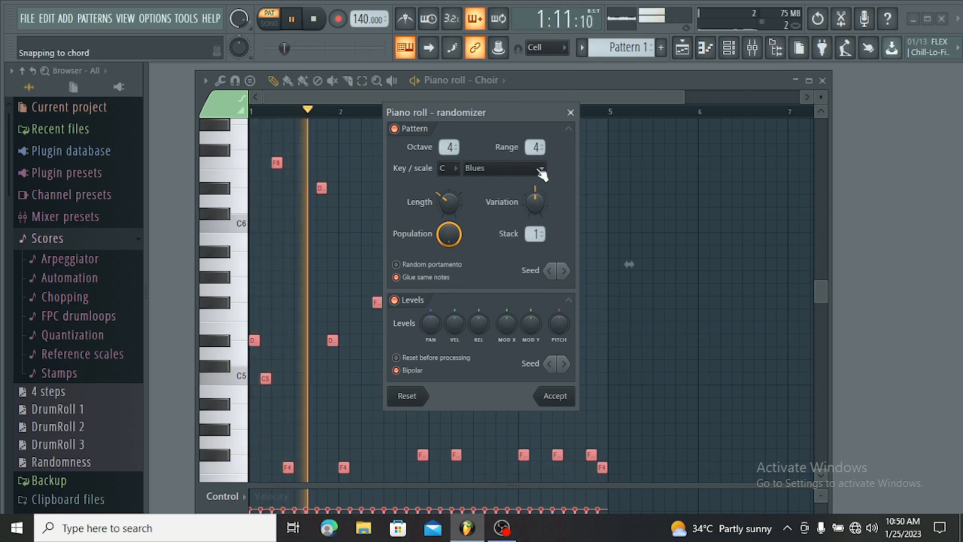
# Switch the randomizer's scale to 7sus4 during playback, stop, and close the tool without accepting the random notes
pyautogui.click(542, 173)
pyautogui.click(494, 200)
pyautogui.click(501, 167)
pyautogui.click(491, 254)
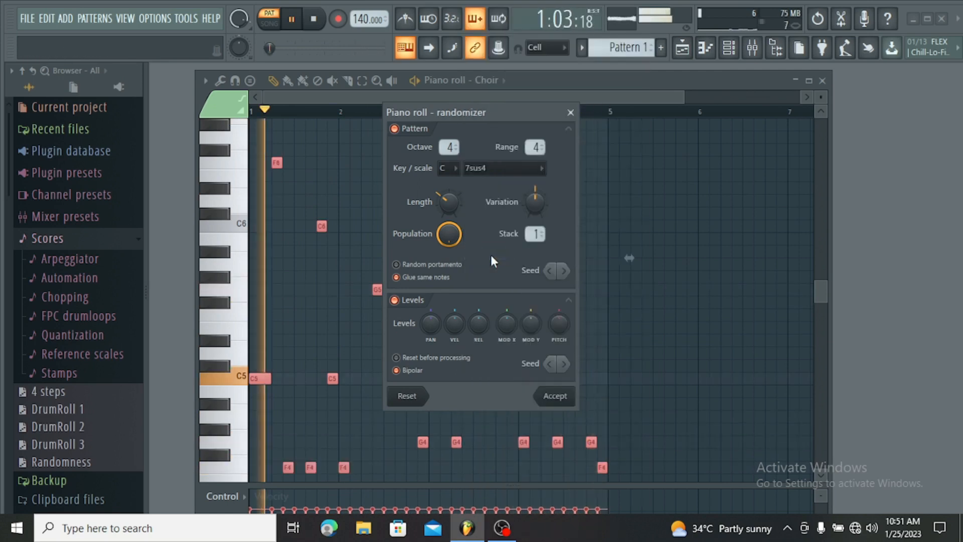
pyautogui.press('space')
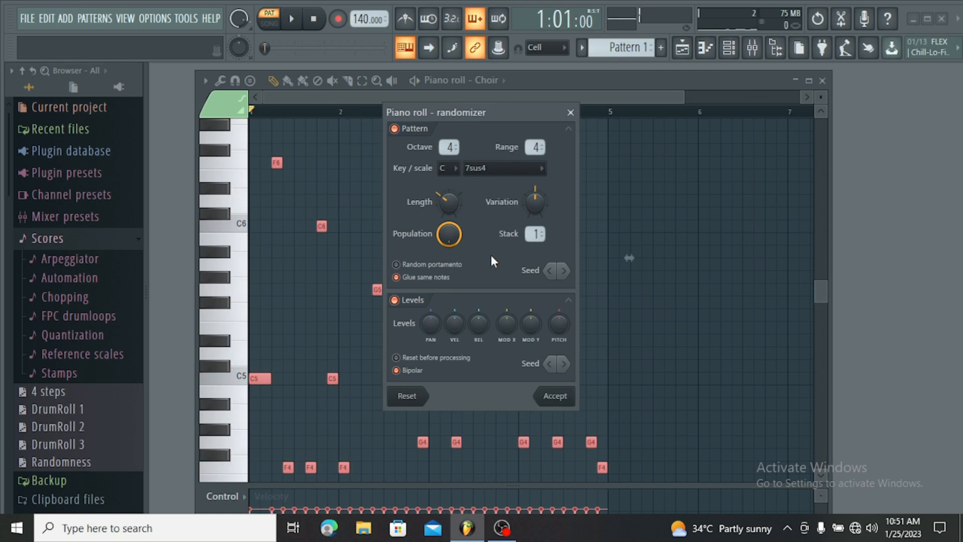
pyautogui.click(570, 112)
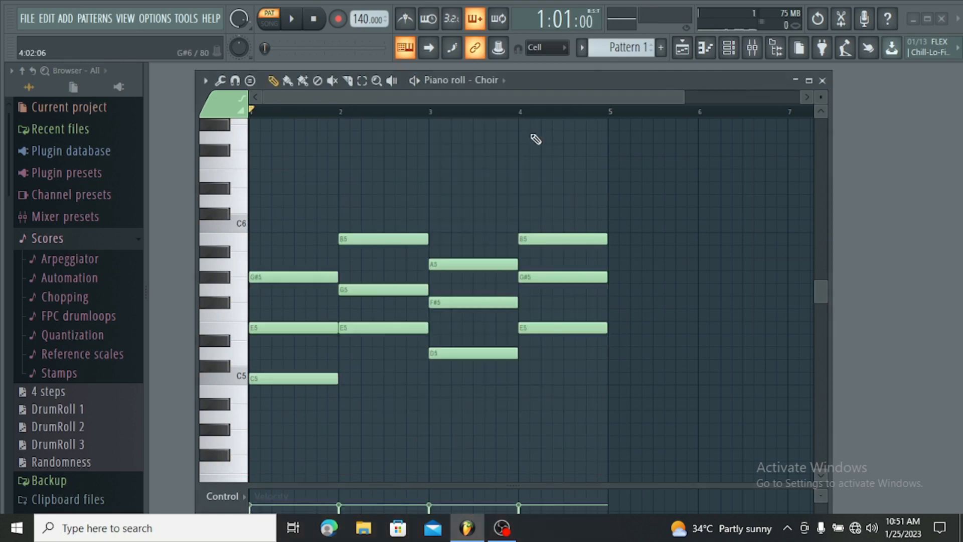
# Open the Choir channel's Sytrus plugin from the channel rack, load the Choir 2 preset and audition a note
pyautogui.click(729, 50)
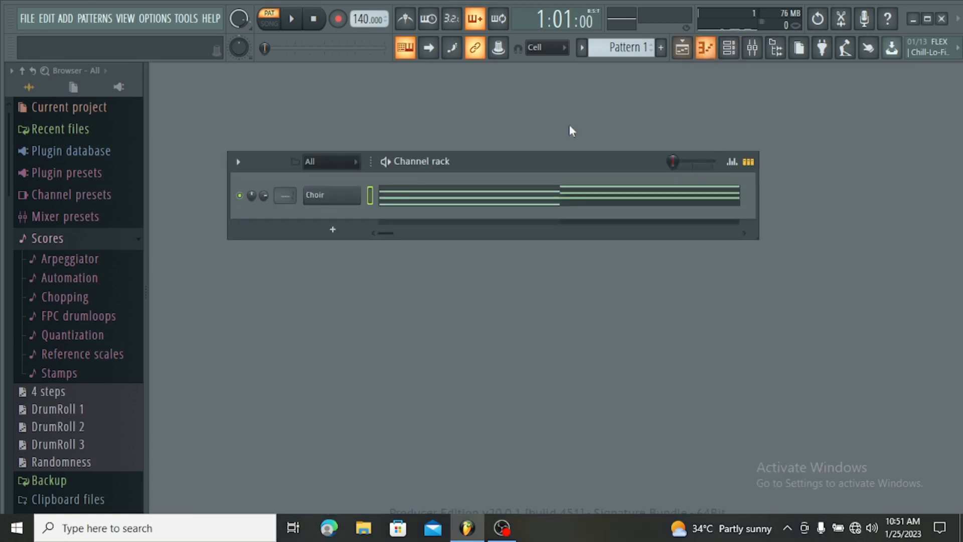
pyautogui.click(322, 195)
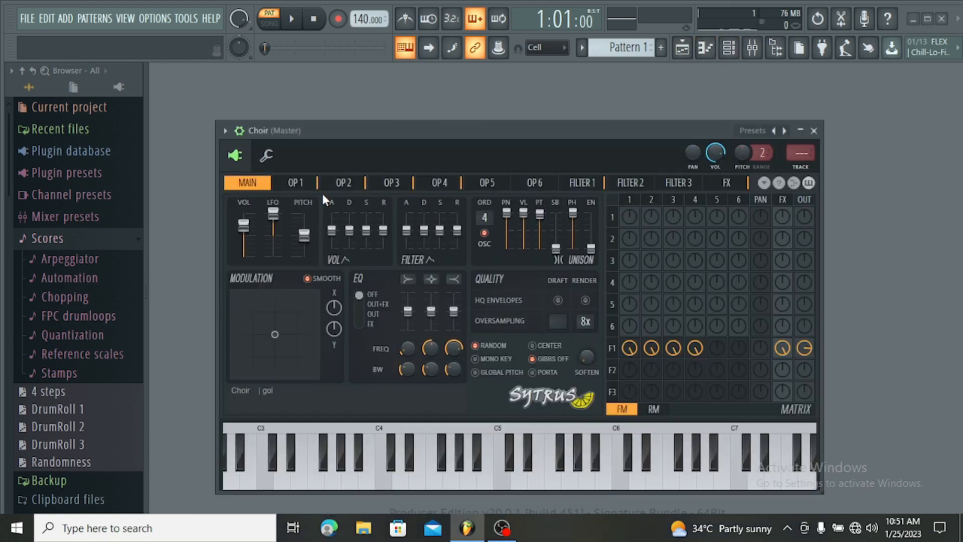
pyautogui.click(785, 131)
pyautogui.click(525, 489)
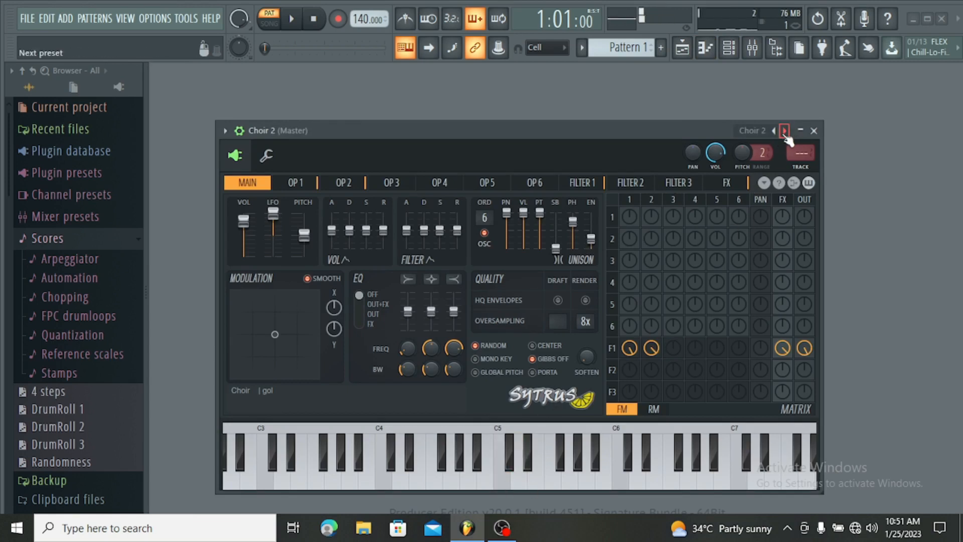
# Load the next Sytrus preset, Choir 3, and audition a couple of notes
pyautogui.click(785, 131)
pyautogui.click(530, 486)
pyautogui.click(486, 476)
# Load the Synth preset from the Organ category in Sytrus and audition two notes
pyautogui.click(750, 131)
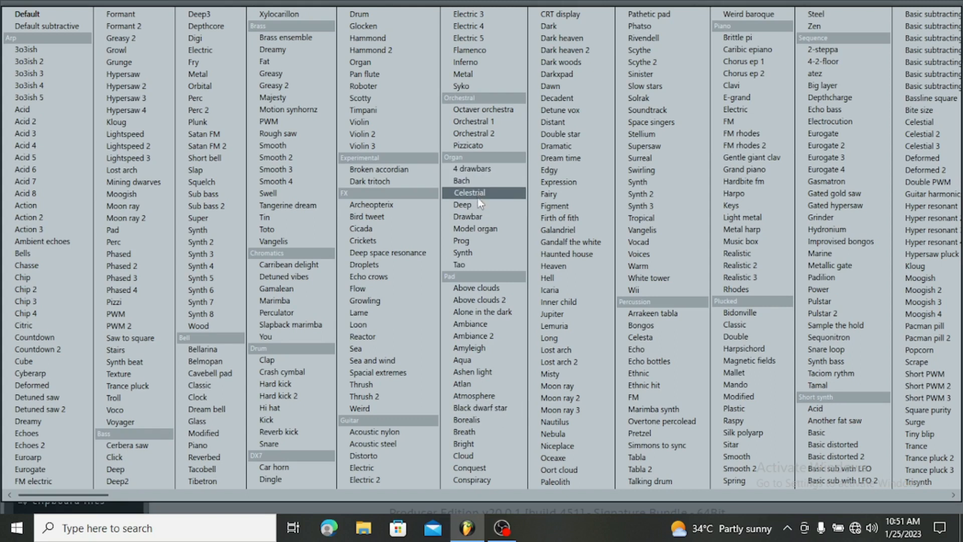
pyautogui.click(476, 252)
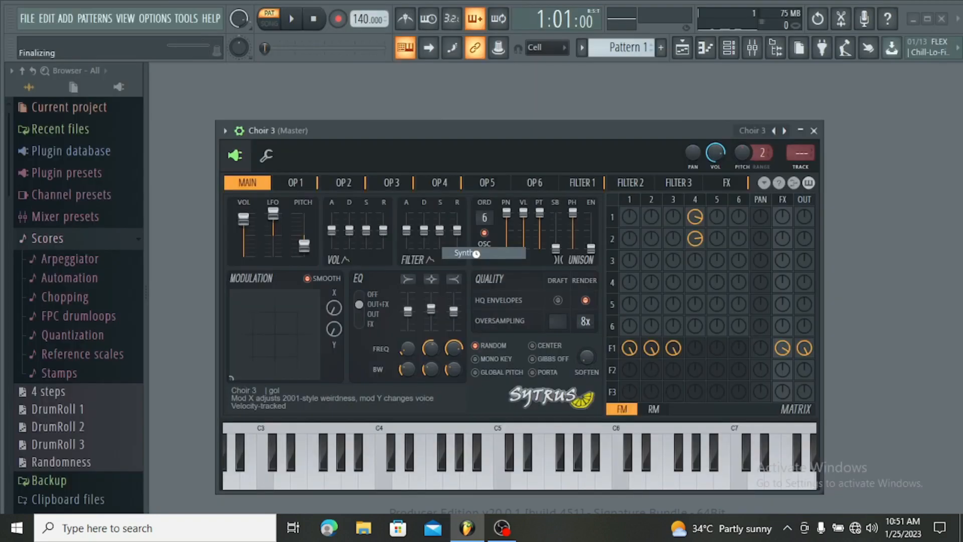
pyautogui.click(501, 482)
pyautogui.click(535, 481)
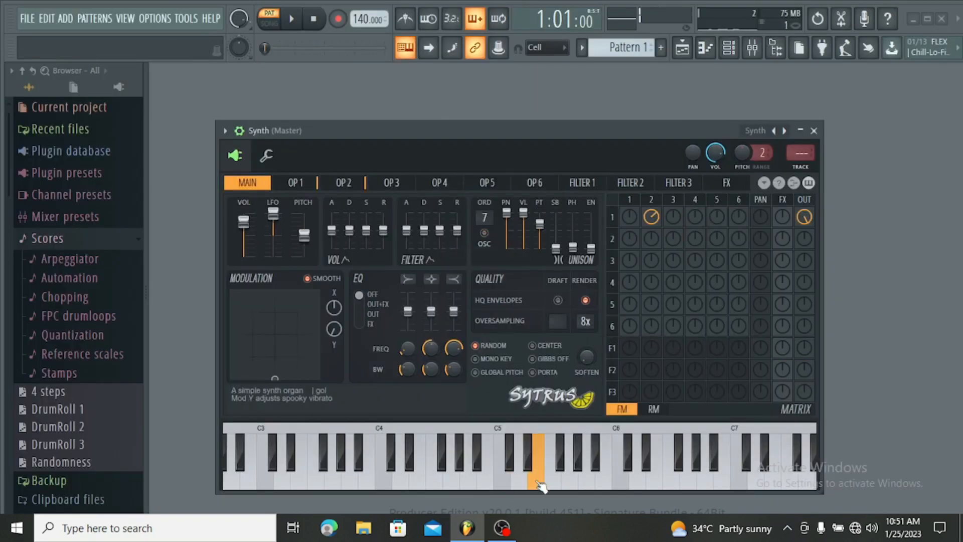
# Load the Synth preset from the Pad category in Sytrus and audition two notes
pyautogui.click(755, 131)
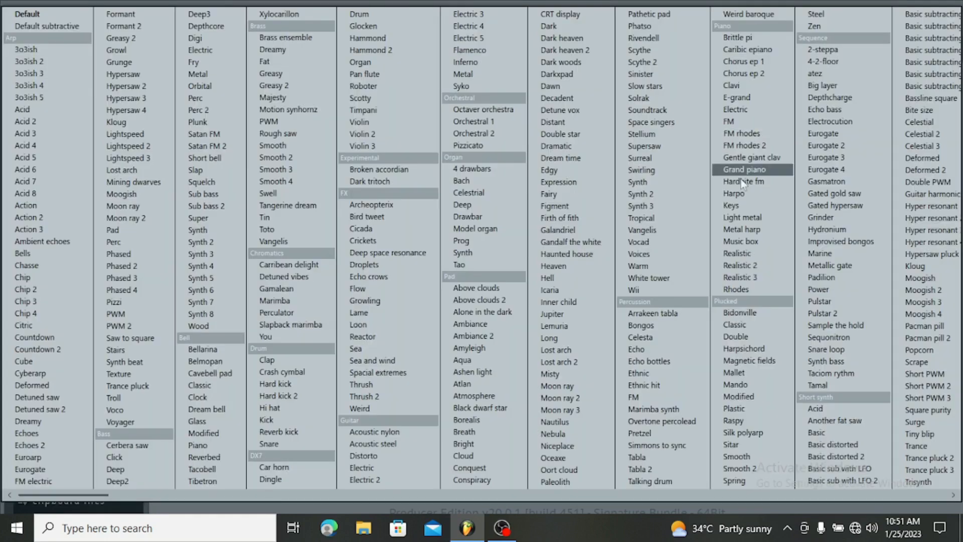
pyautogui.click(652, 183)
pyautogui.click(485, 482)
pyautogui.click(503, 482)
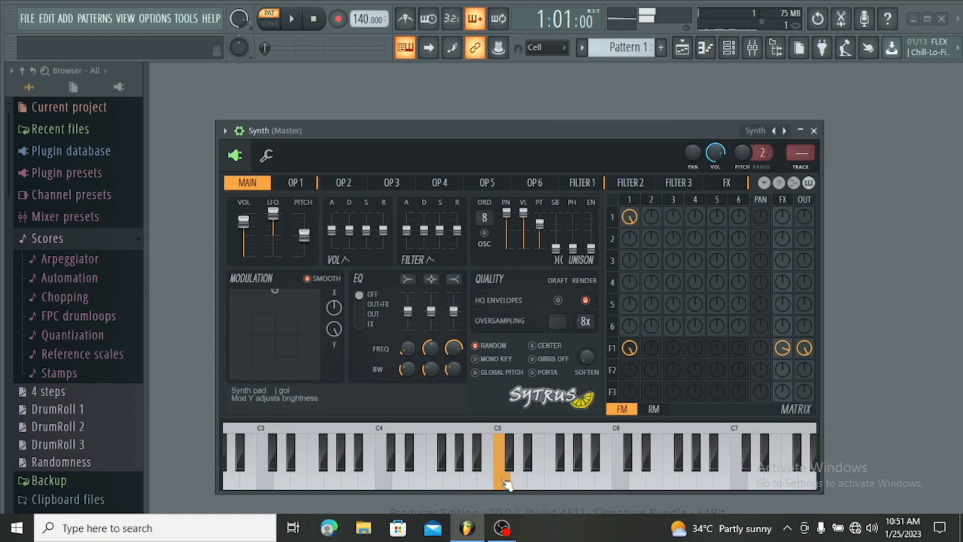
# Close Sytrus and open the Synth channel's piano roll with the randomizer tool
pyautogui.click(814, 131)
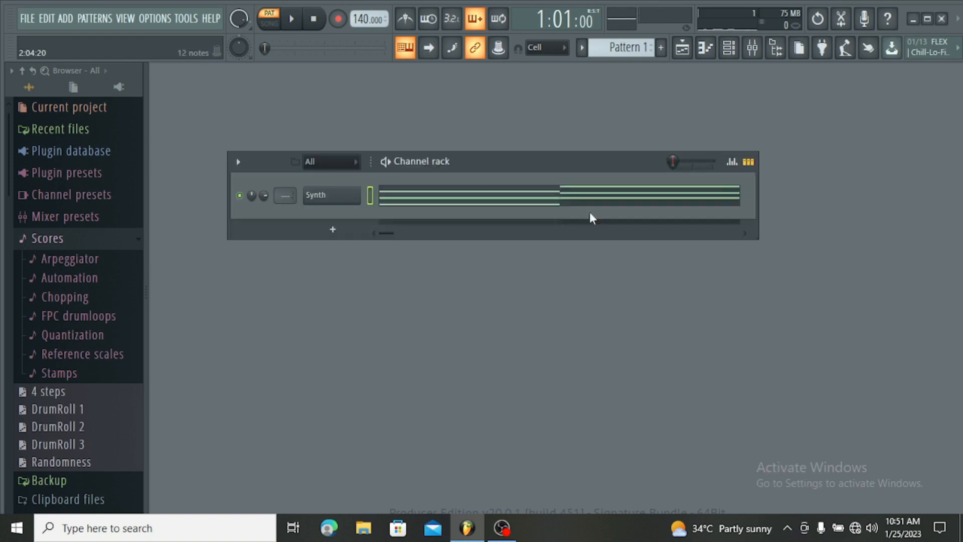
pyautogui.click(555, 191)
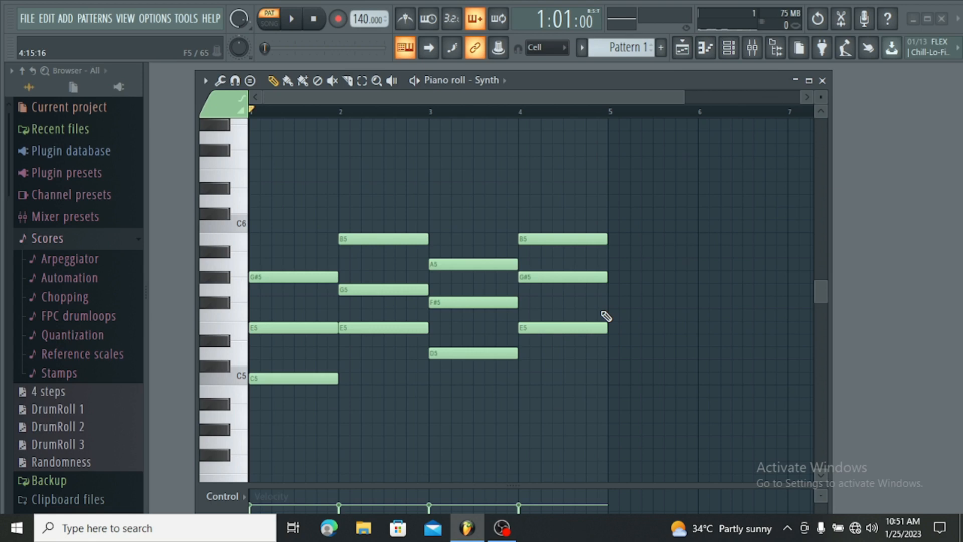
pyautogui.hotkey('alt', 'r')
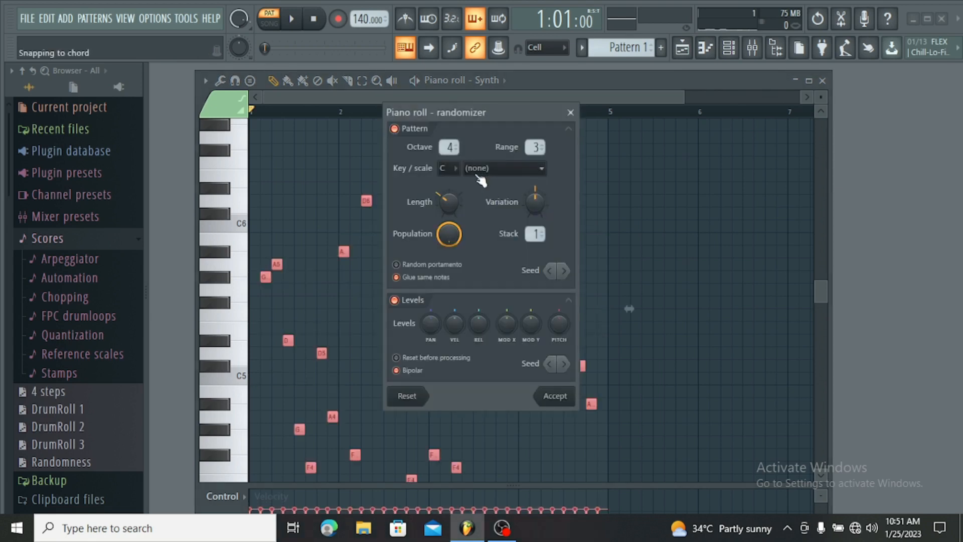
# Change the randomizer's key to D, D# and finally E
pyautogui.click(448, 169)
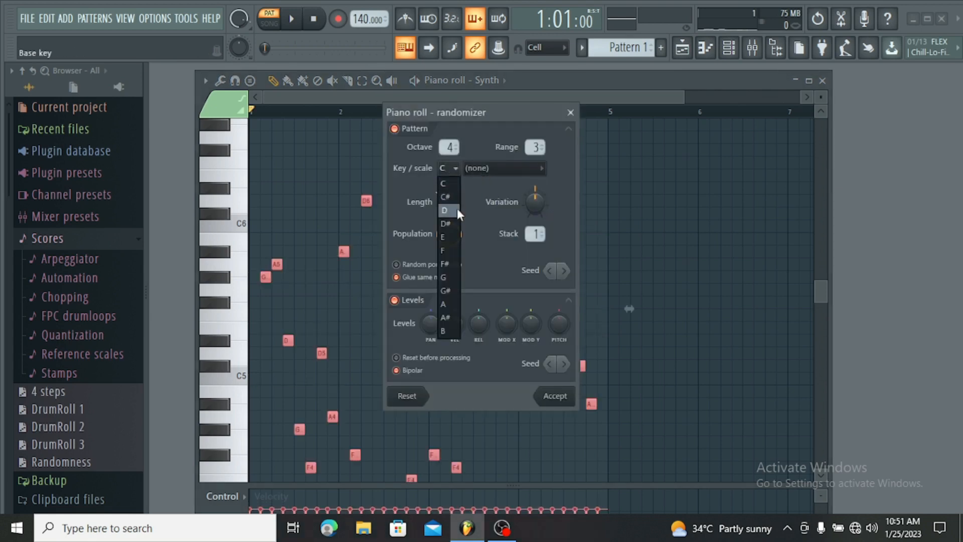
pyautogui.click(456, 209)
pyautogui.click(448, 169)
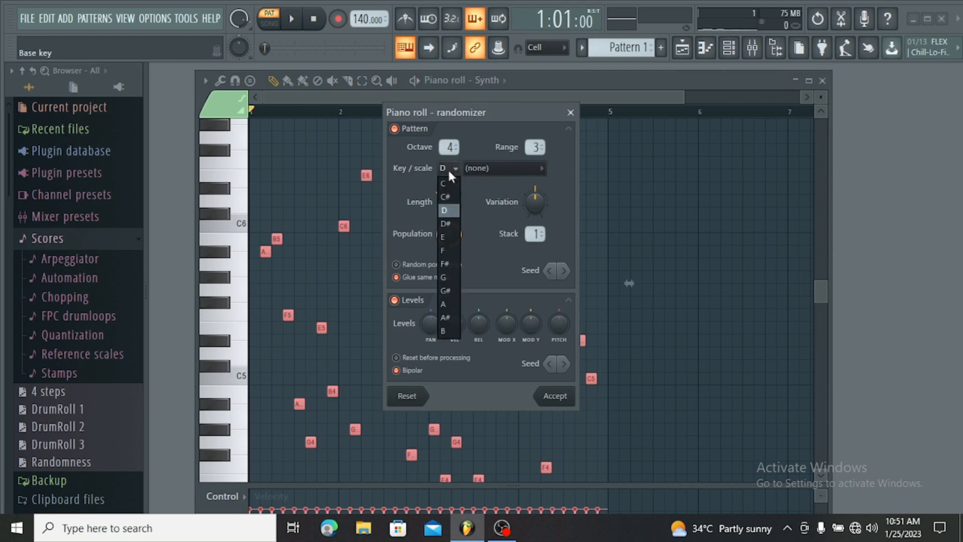
pyautogui.click(448, 227)
pyautogui.click(447, 169)
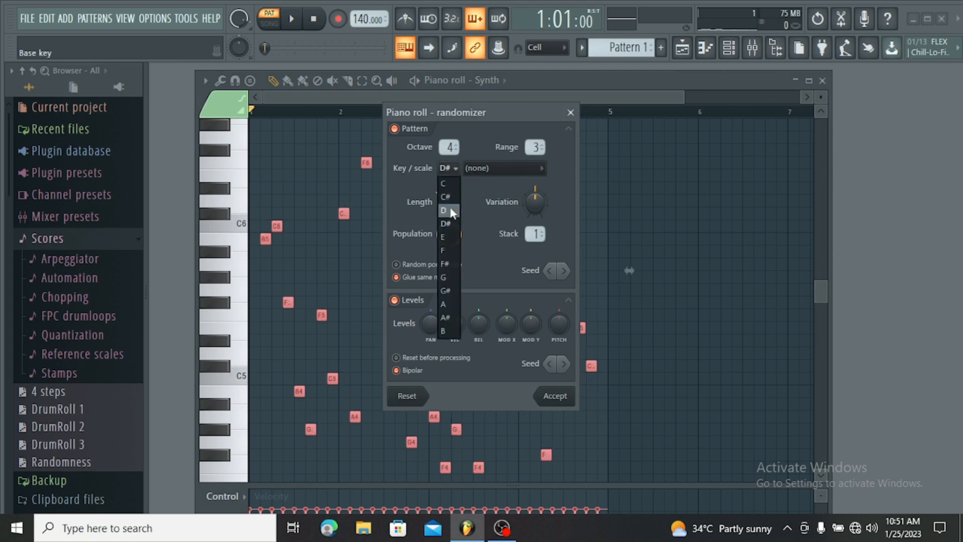
pyautogui.click(447, 235)
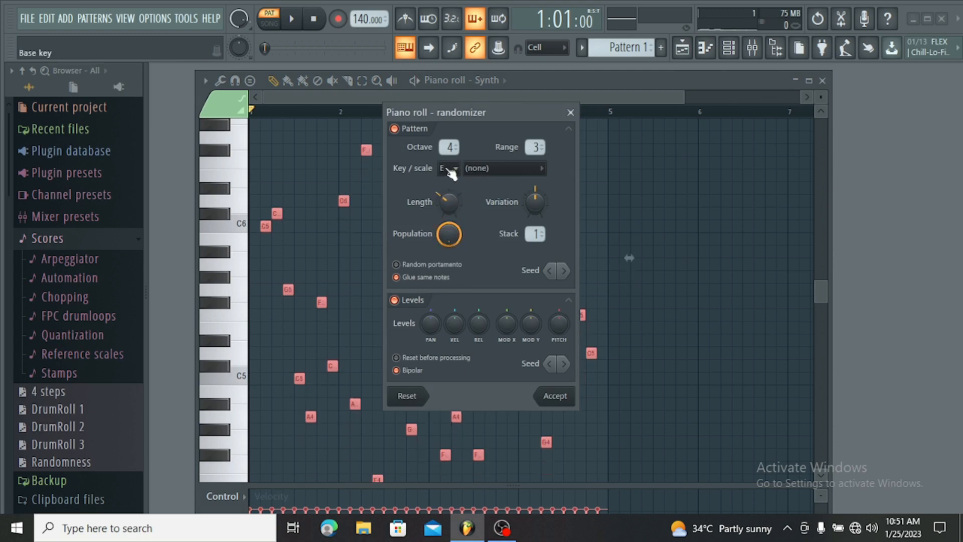
# Play the random pattern, switch the randomizer's key to F during playback and stop
pyautogui.press('space')
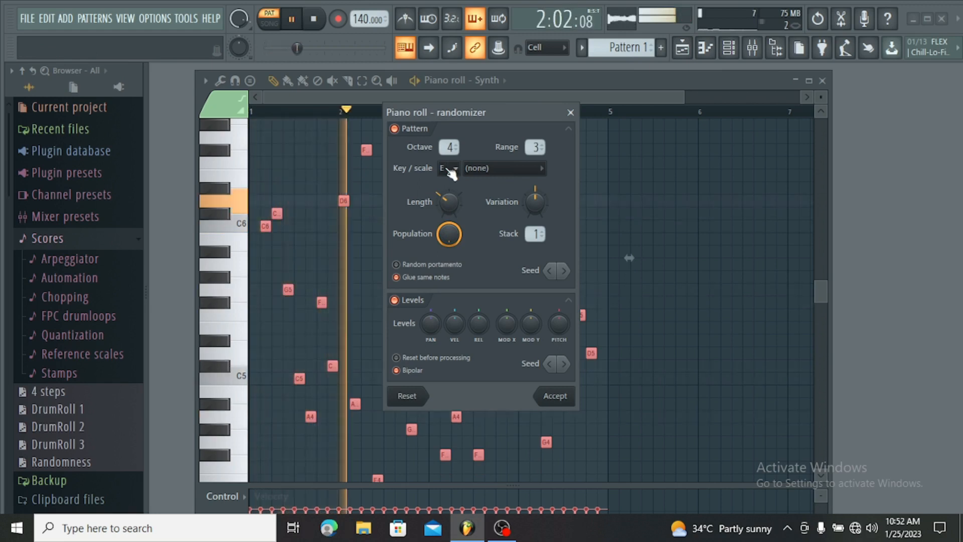
pyautogui.click(449, 168)
pyautogui.click(444, 249)
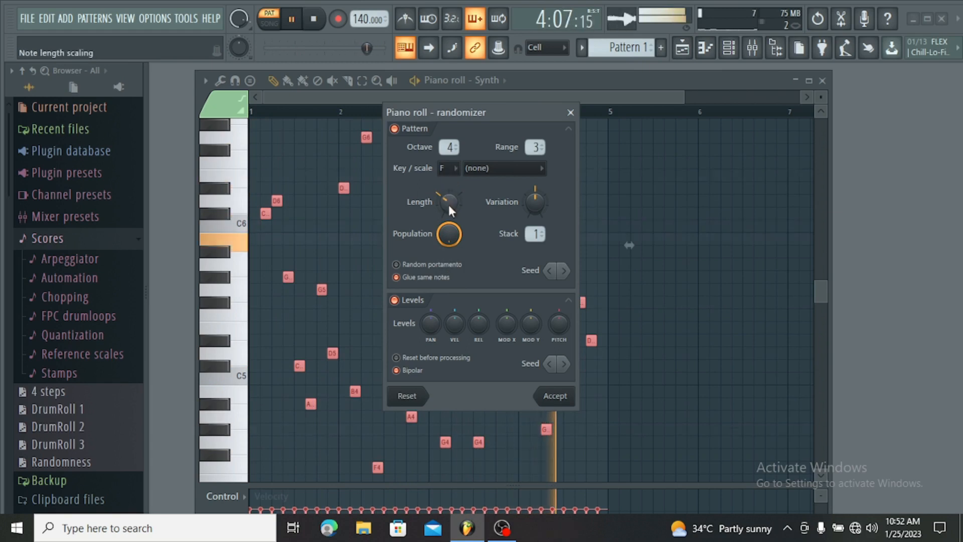
pyautogui.press('space')
# Slightly adjust the randomizer's note length, set the scale to Maj9sus4, and close the tool without accepting
pyautogui.moveTo(447, 202)
pyautogui.mouseDown()
pyautogui.moveTo(447, 190)
pyautogui.moveTo(447, 205)
pyautogui.mouseUp()
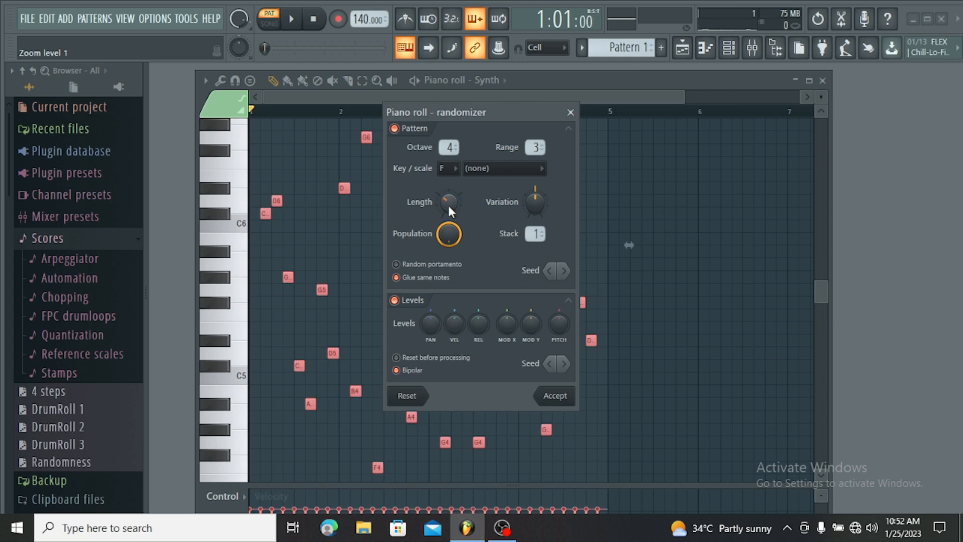
pyautogui.click(512, 168)
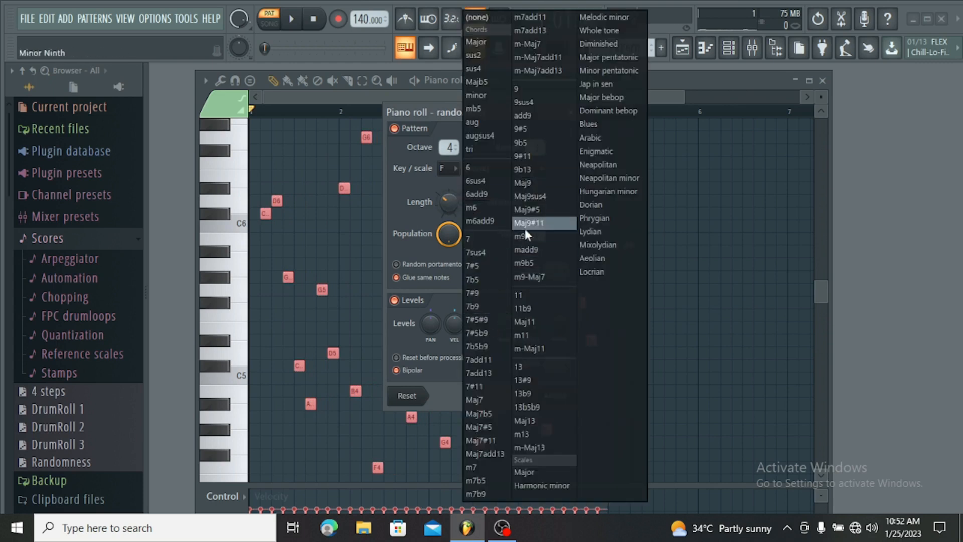
pyautogui.click(543, 199)
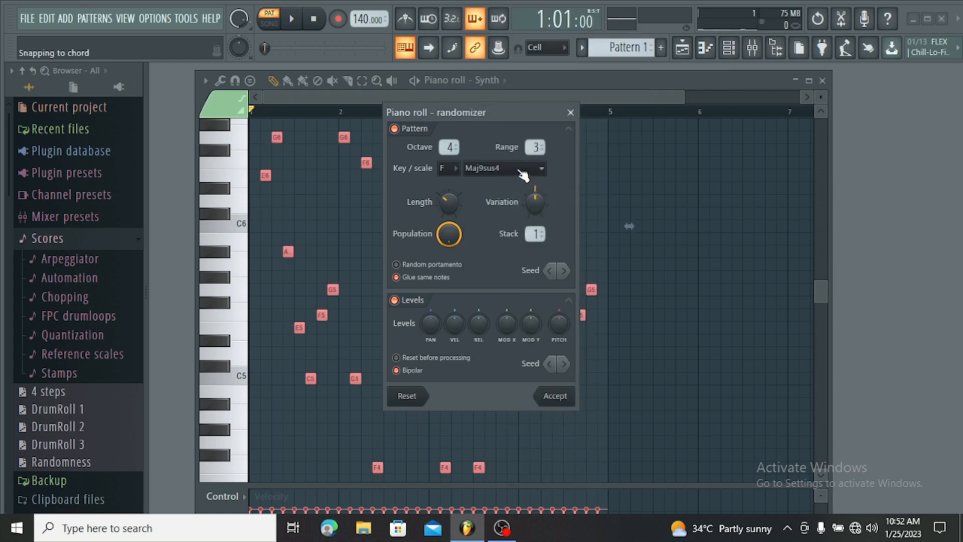
pyautogui.click(519, 171)
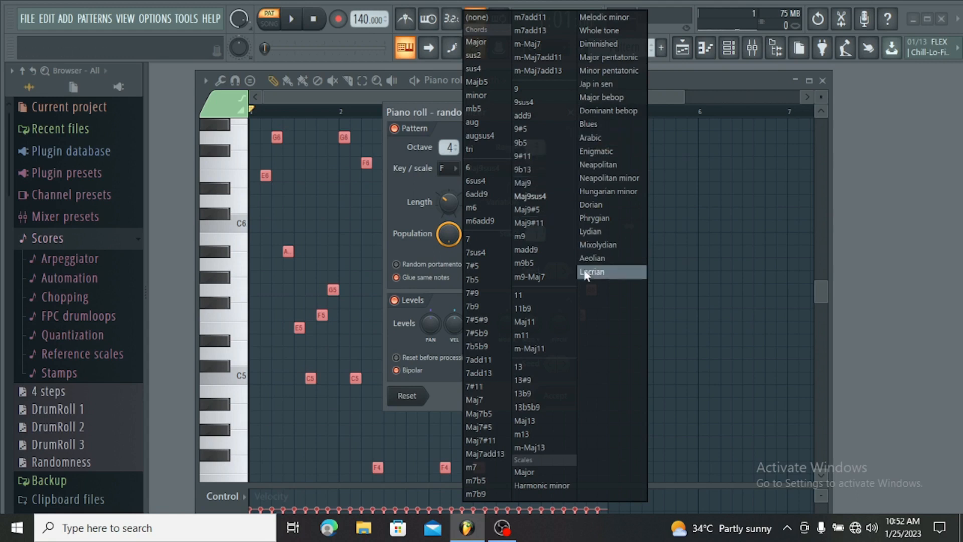
pyautogui.click(412, 250)
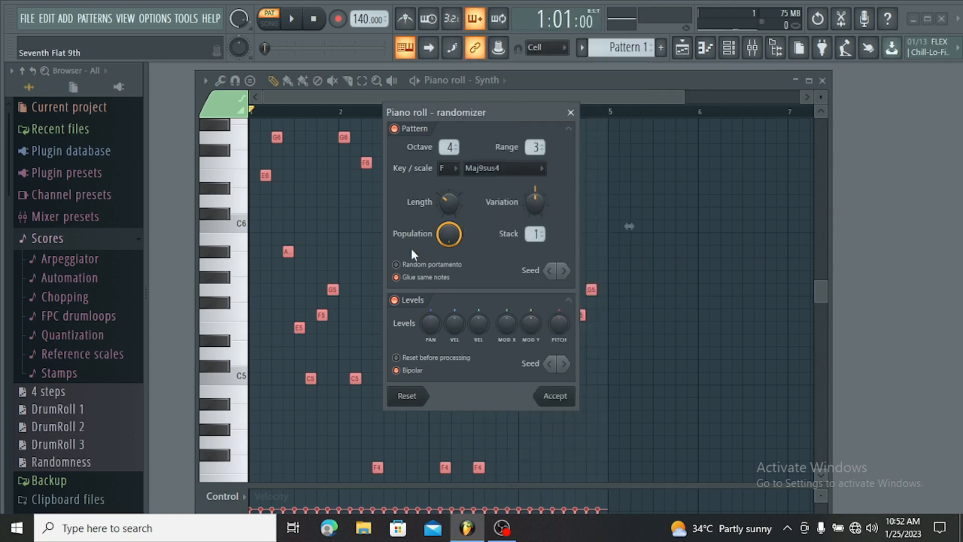
pyautogui.click(396, 357)
pyautogui.click(571, 111)
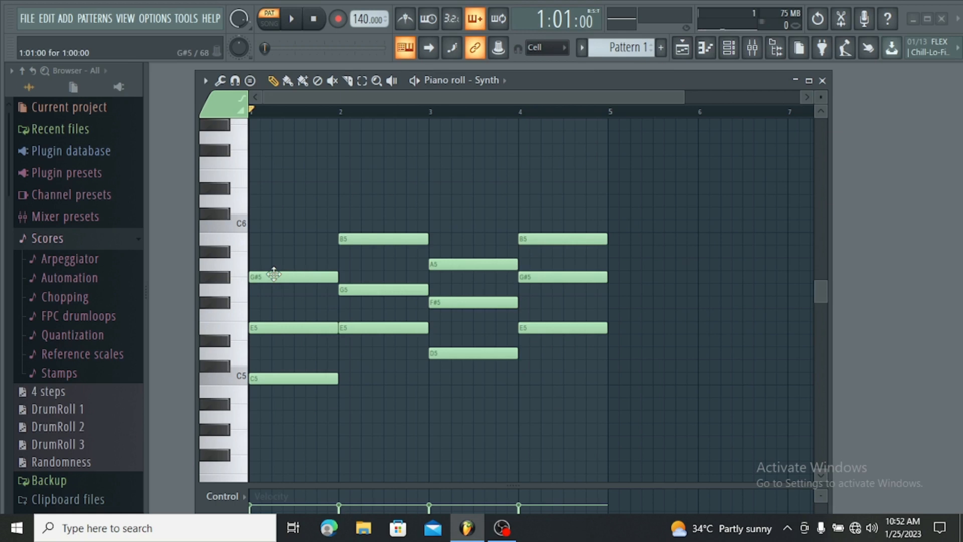
# Delay the first bar's G#5 and the second and fourth bars' B5 by two steps, trimming their ends to the bar lines
pyautogui.moveTo(274, 275); pyautogui.dragTo(285, 276)
pyautogui.moveTo(348, 277); pyautogui.dragTo(330, 277)
pyautogui.moveTo(383, 238); pyautogui.dragTo(428, 237)
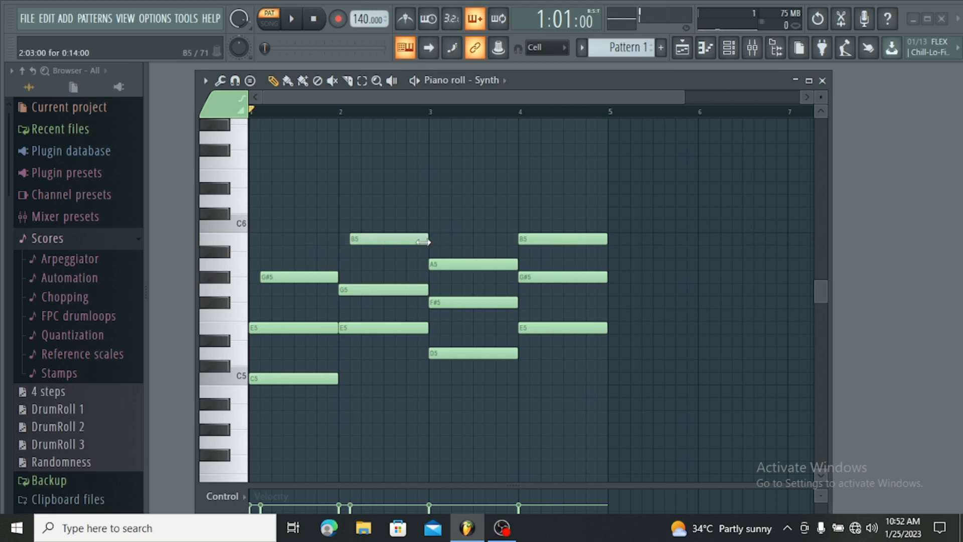
pyautogui.click(524, 236)
pyautogui.moveTo(524, 236); pyautogui.dragTo(535, 238)
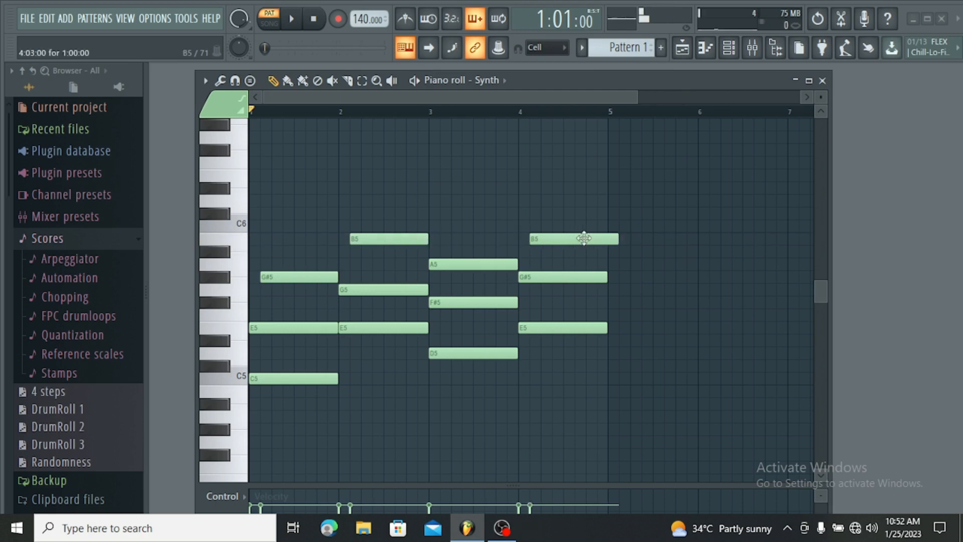
pyautogui.moveTo(611, 238); pyautogui.dragTo(607, 237)
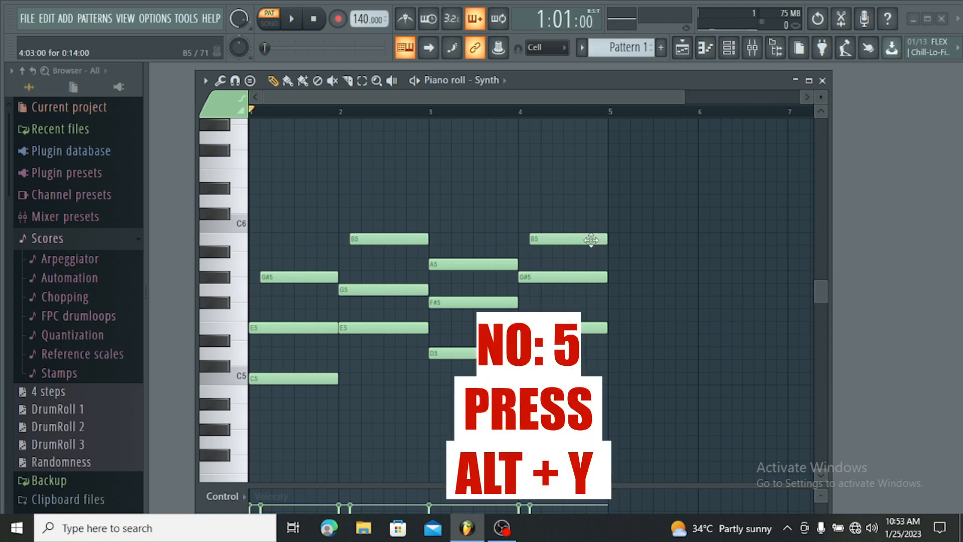
# Open the score flipper with the horizontal flip enabled and play the flipped pattern once before stopping
pyautogui.hotkey('alt', 'y')
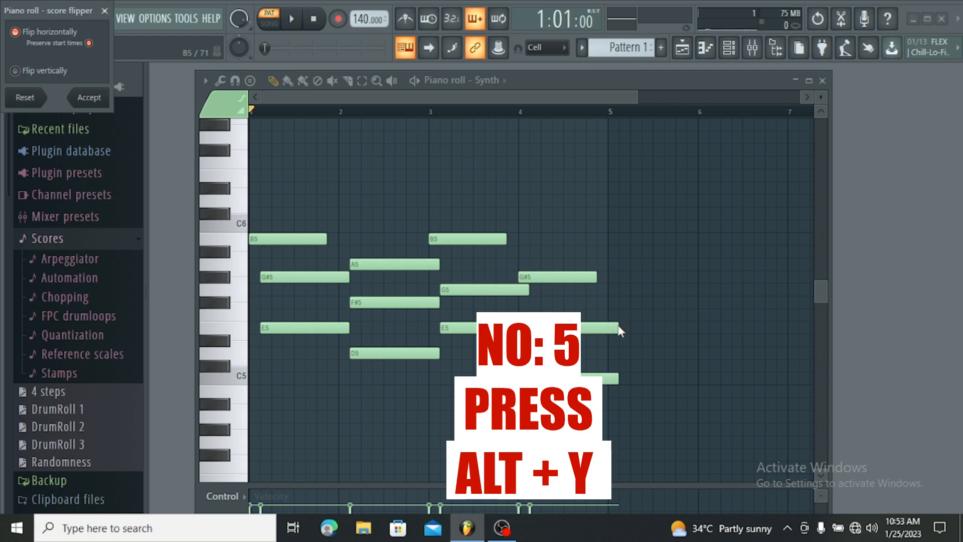
pyautogui.press('space')
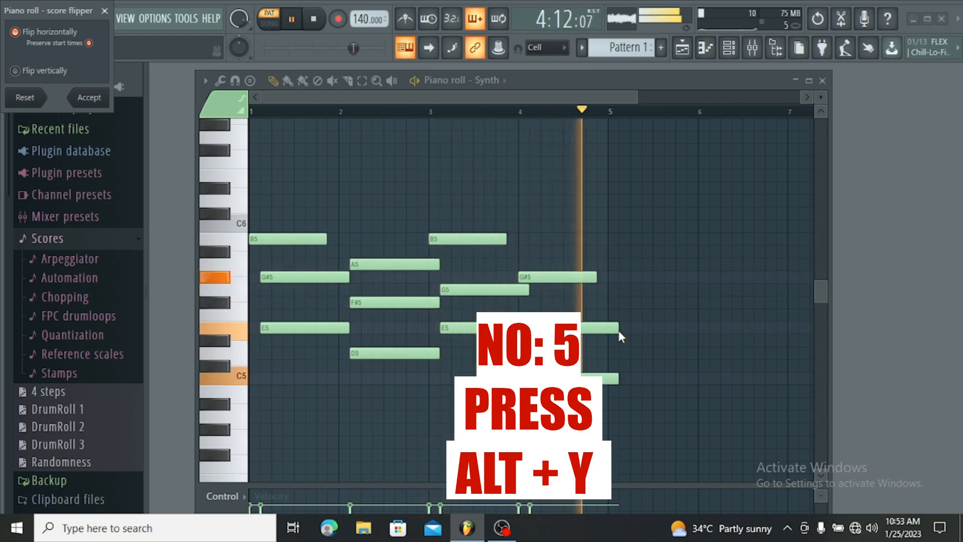
pyautogui.press('space')
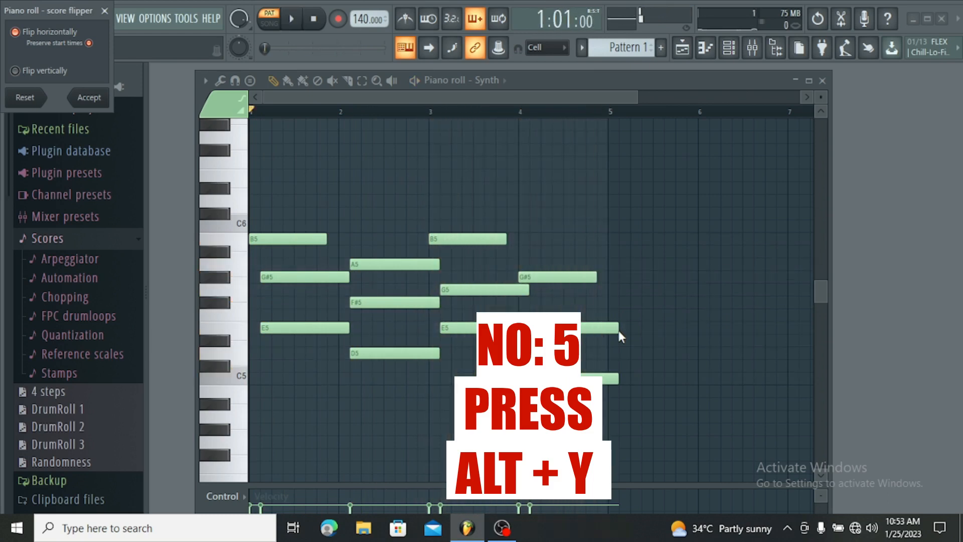
# Move the score flipper over the piano roll, toggle the horizontal flip off and on, and add the vertical flip
pyautogui.moveTo(32, 10); pyautogui.dragTo(456, 138)
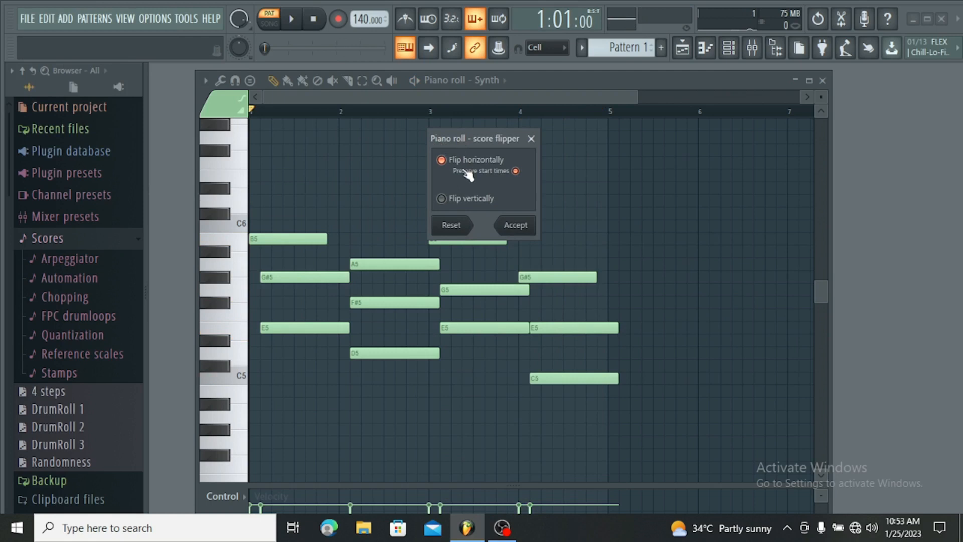
pyautogui.click(443, 160)
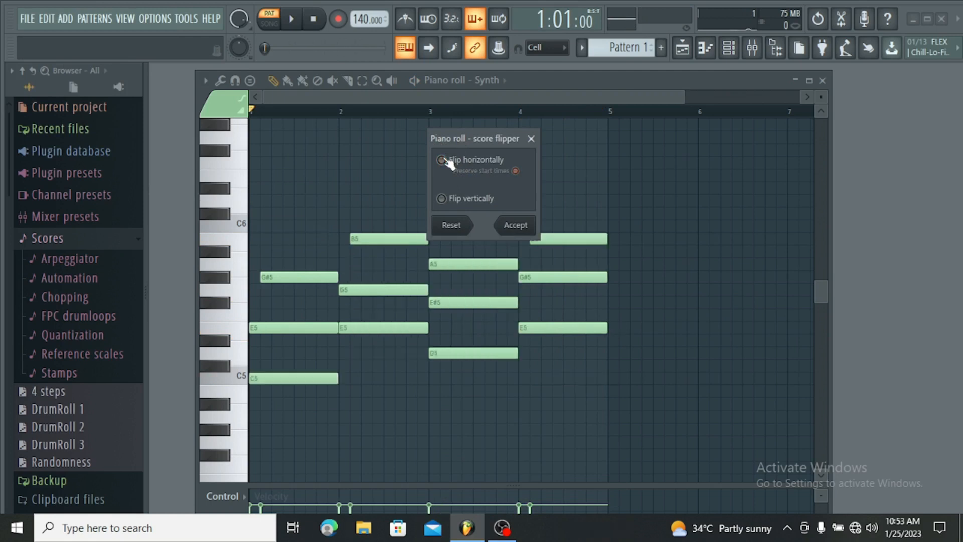
pyautogui.click(442, 160)
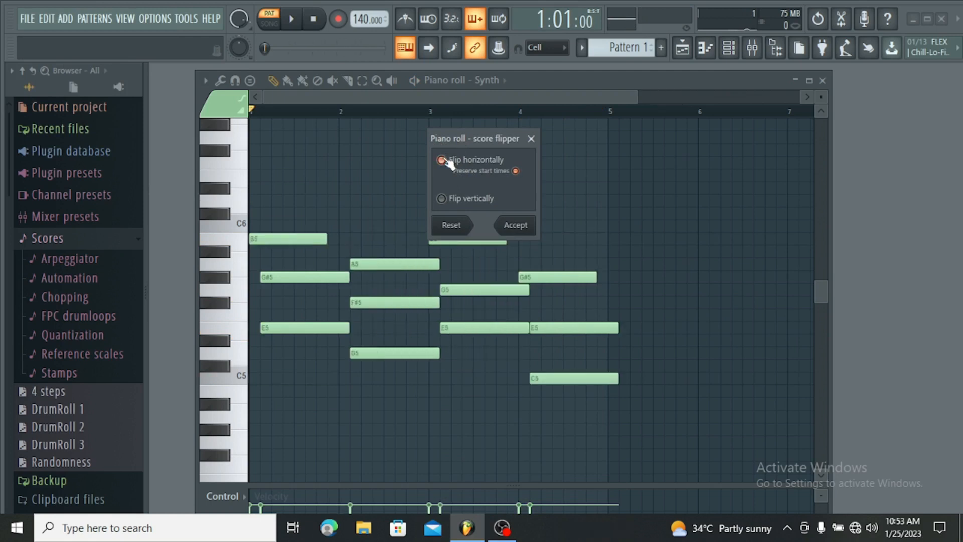
pyautogui.click(442, 199)
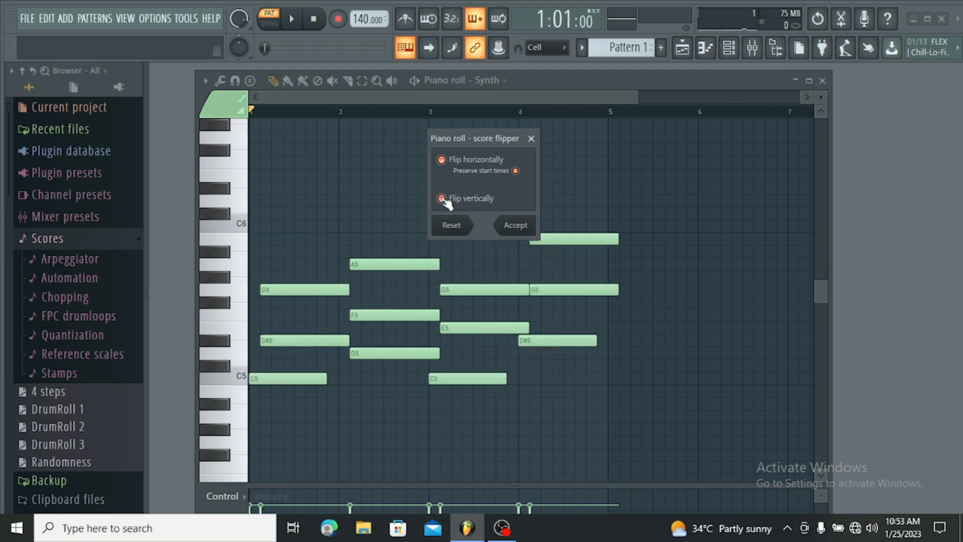
# Play the pattern with only the vertical flip, disable that flip as well and stop playback
pyautogui.click(442, 159)
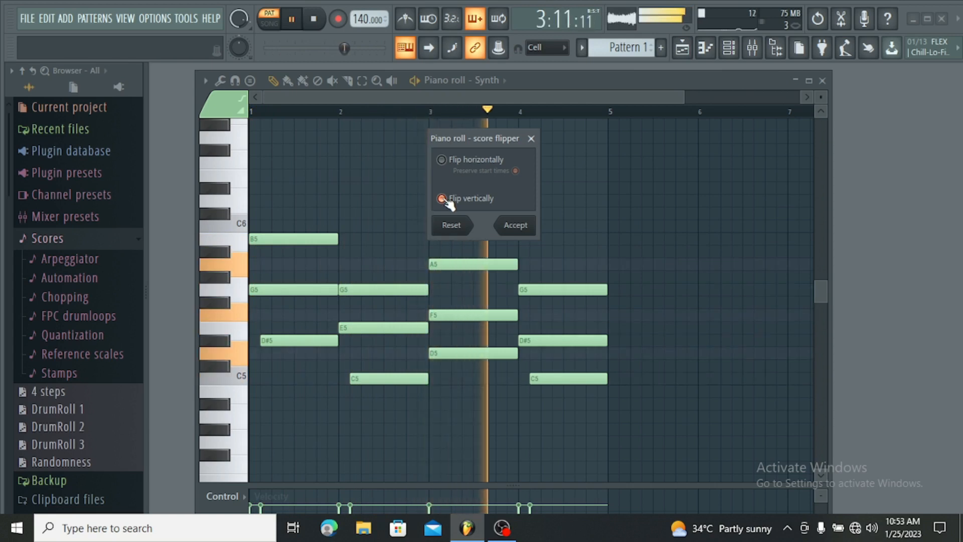
pyautogui.click(442, 199)
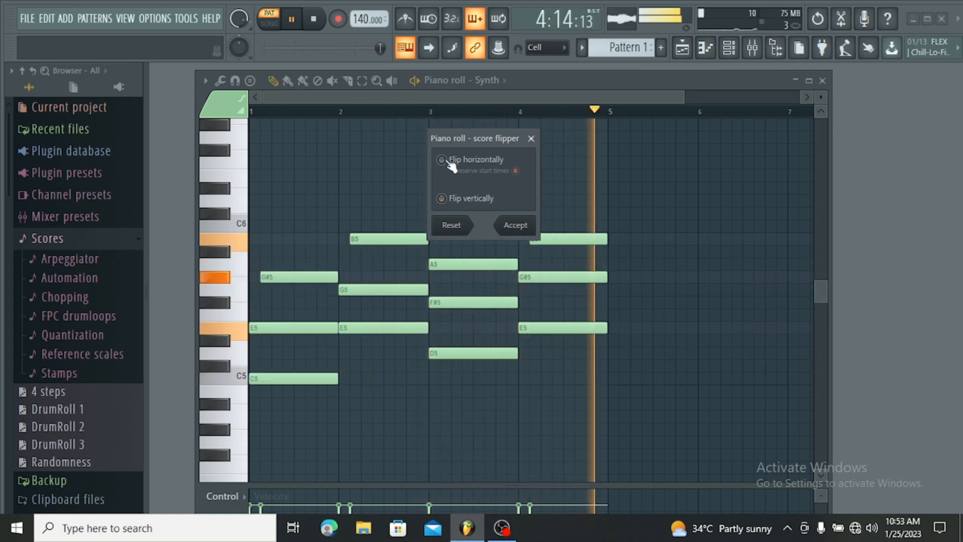
pyautogui.press('space')
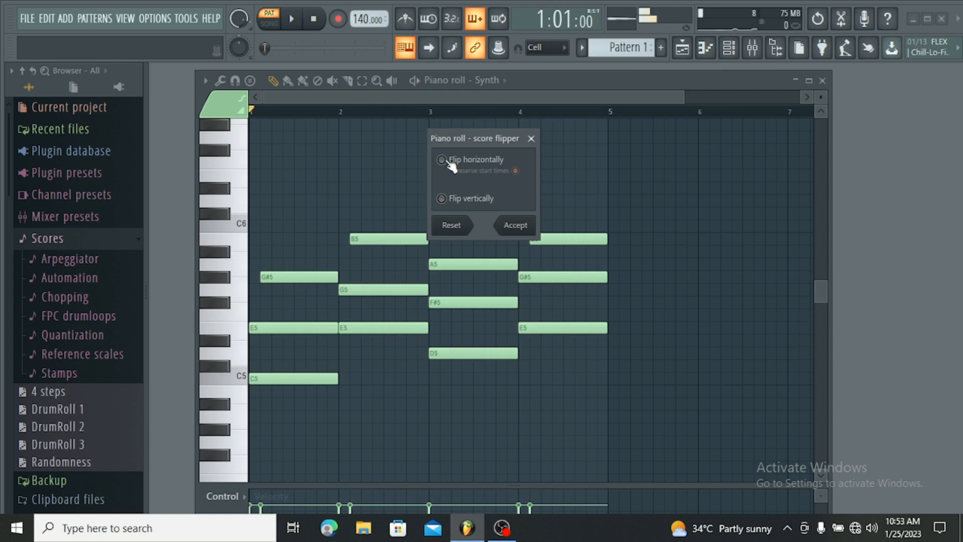
# Enable both the horizontal and vertical flips and start playing the pattern
pyautogui.click(441, 160)
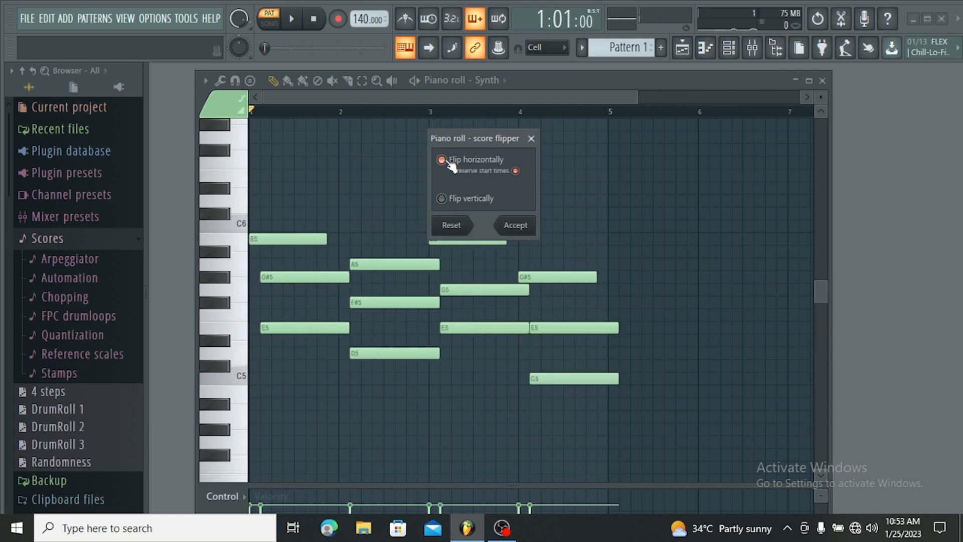
pyautogui.click(442, 199)
pyautogui.press('space')
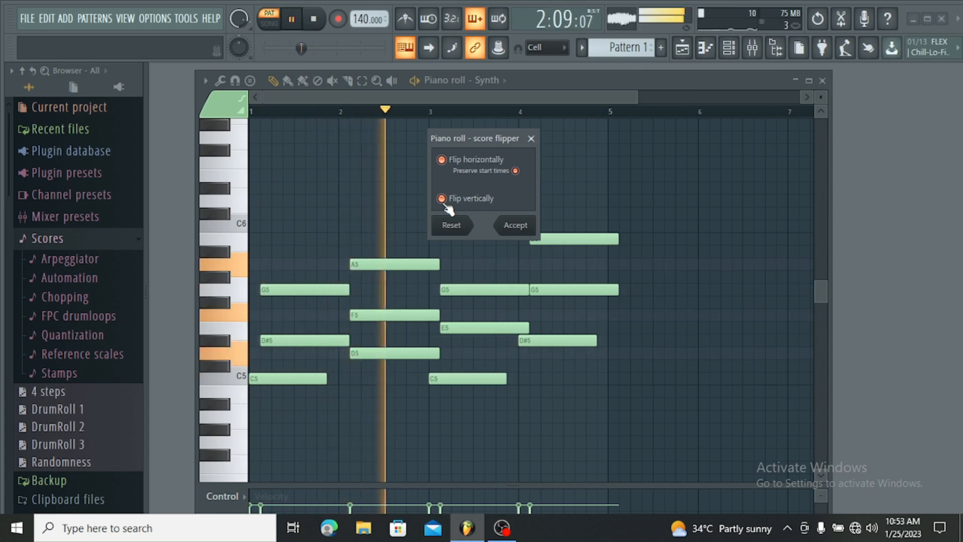
# Stop playback, preview the pattern briefly with only the horizontal flip enabled, and close the score flipper without applying it
pyautogui.press('space')
pyautogui.click(443, 161)
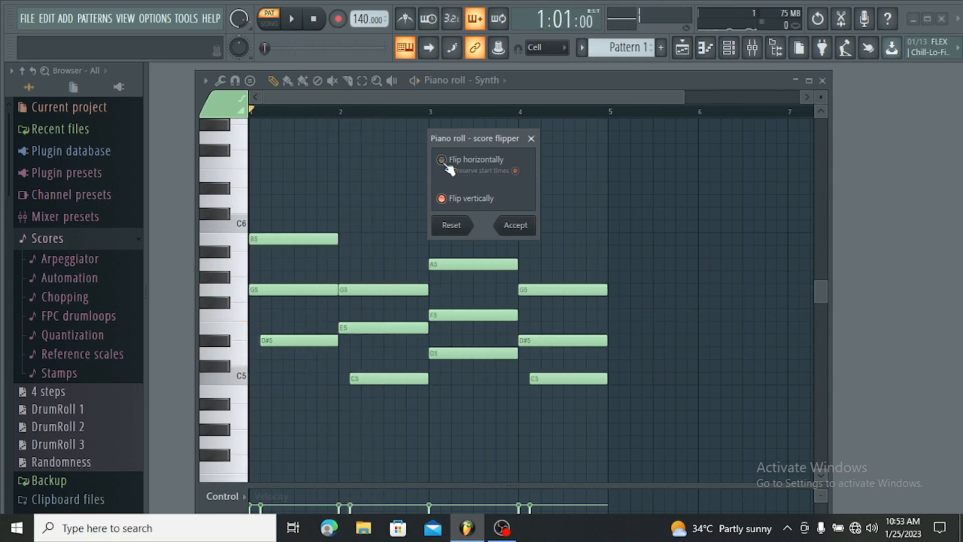
pyautogui.click(442, 199)
pyautogui.click(444, 161)
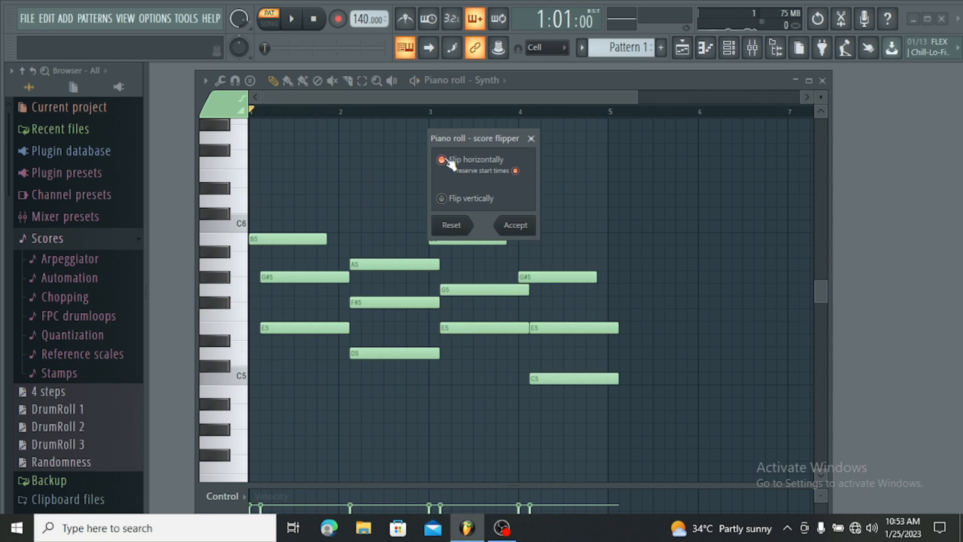
pyautogui.press('space')
pyautogui.press('space')
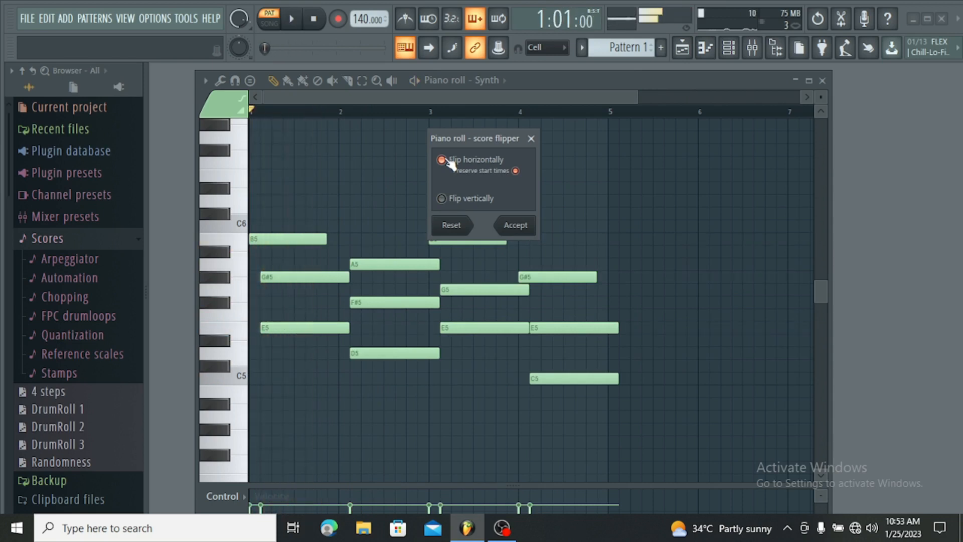
pyautogui.click(530, 139)
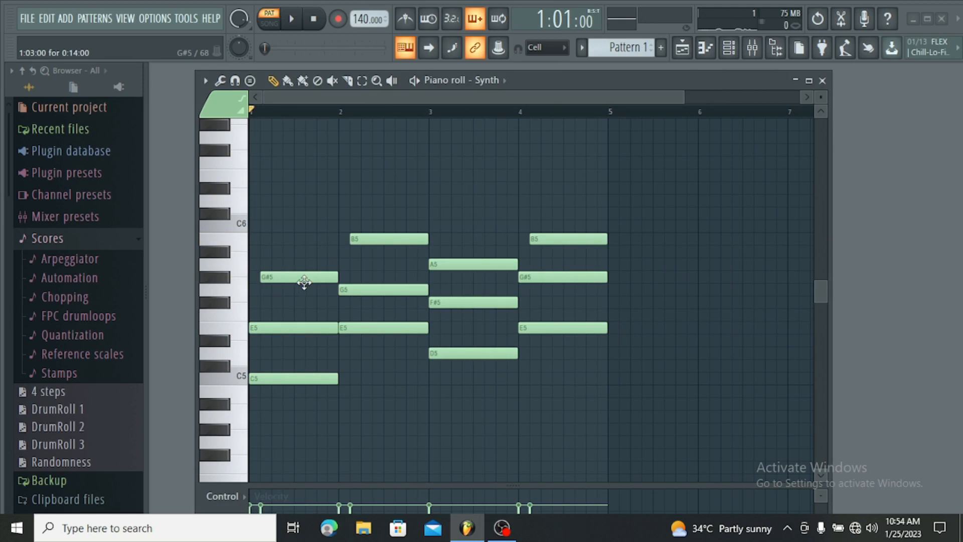
# Quick quantize the start times of the strummed notes, undo and reapply it to compare, and keep the notes quantized
pyautogui.hotkey('ctrl', 'z')
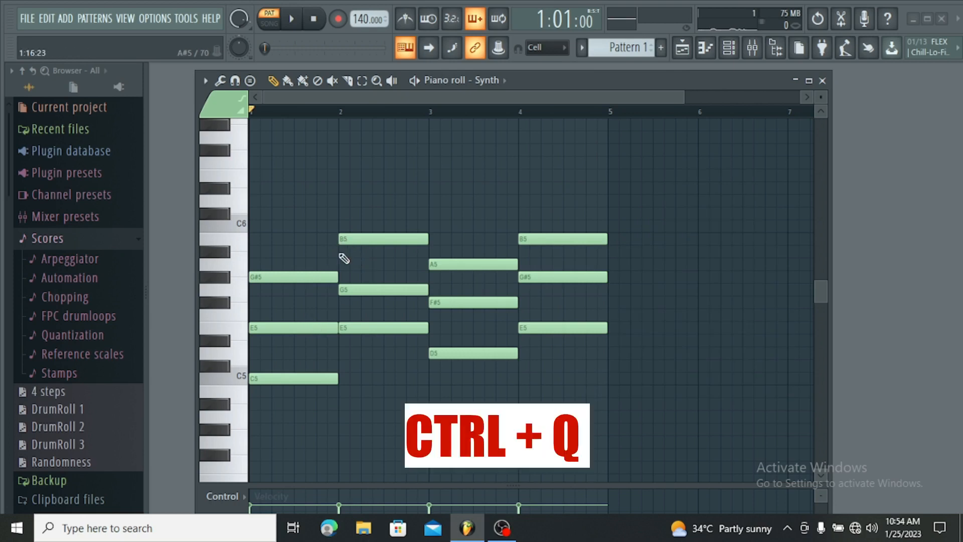
pyautogui.hotkey('ctrl', 'q')
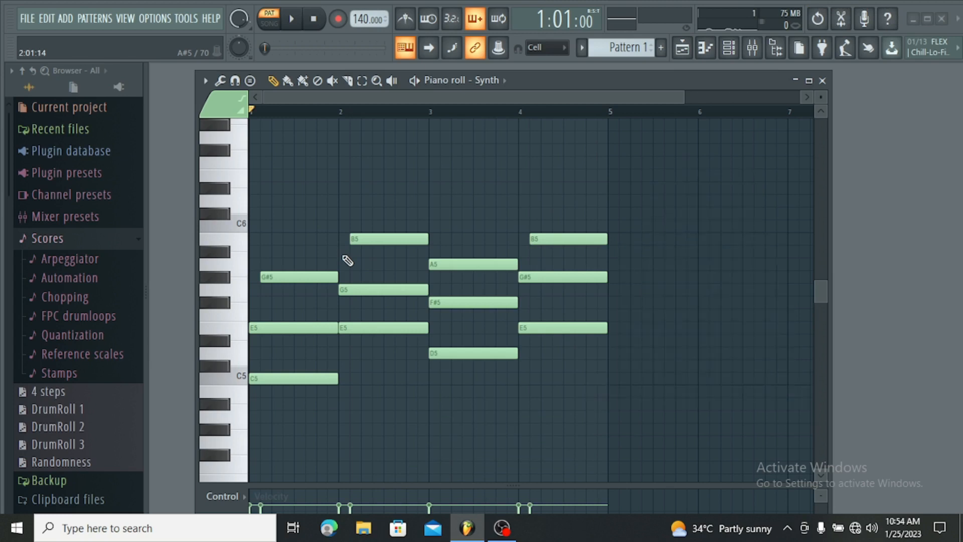
pyautogui.hotkey('ctrl', 'q')
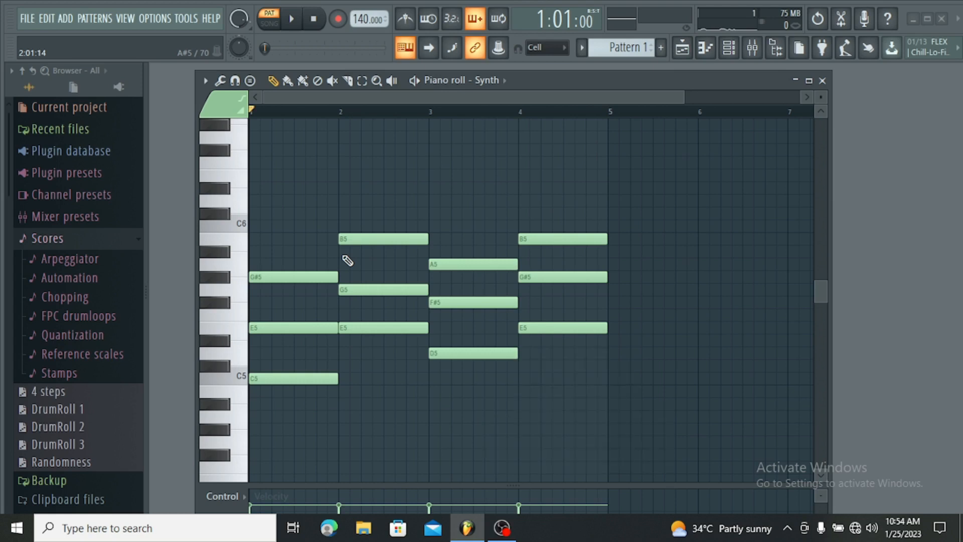
pyautogui.hotkey('ctrl', 'z')
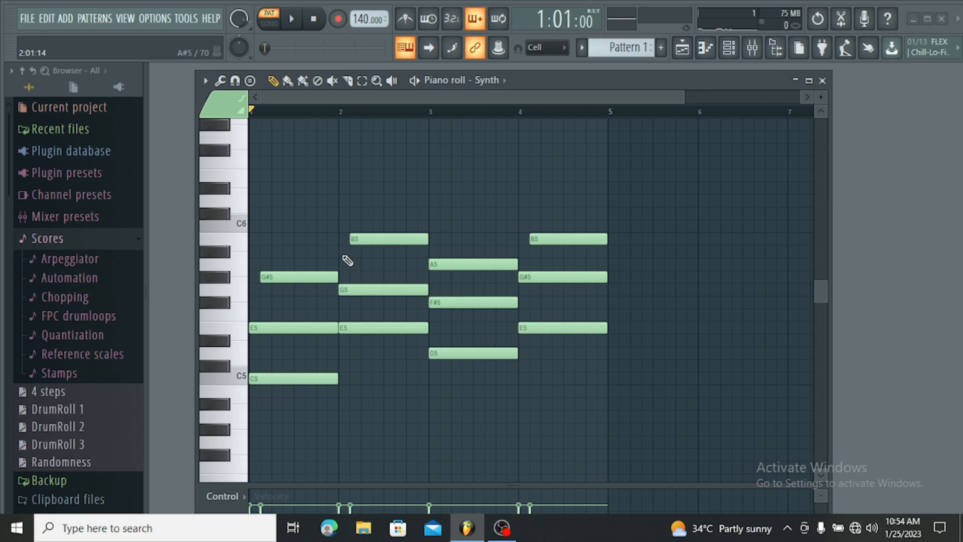
pyautogui.hotkey('ctrl', 'q')
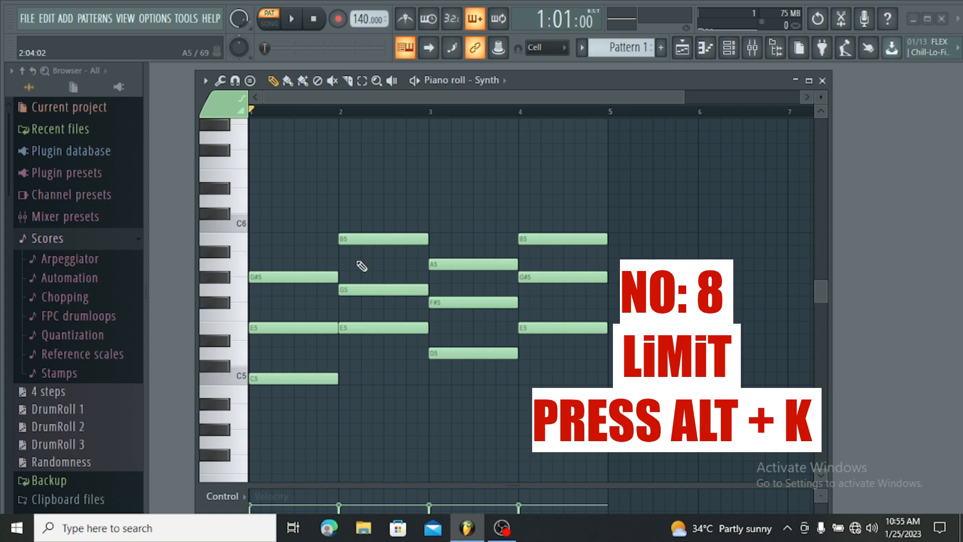
# Open the limiter / transposer, move it over the piano roll, and preview the pattern before and after restricting it to C Major
pyautogui.hotkey('alt', 'k')
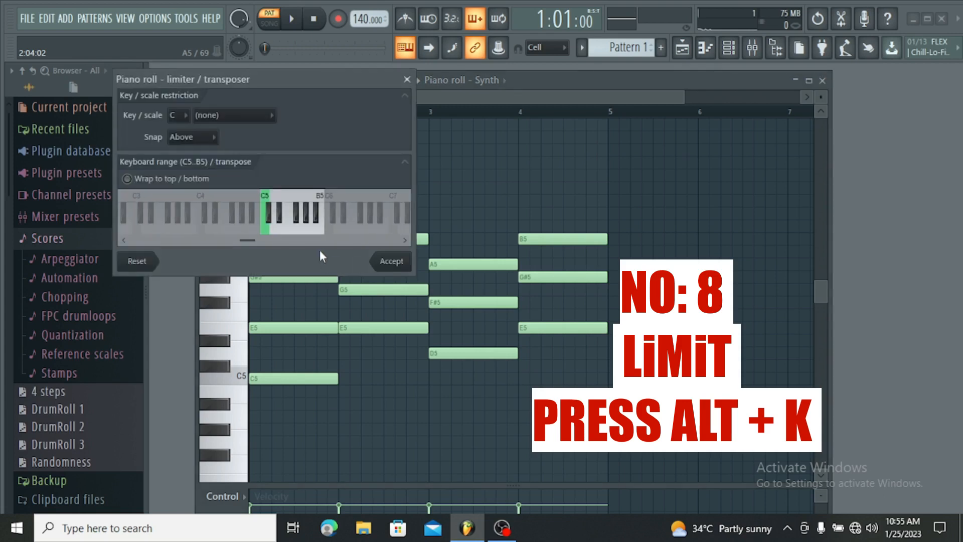
pyautogui.moveTo(284, 78); pyautogui.dragTo(401, 120)
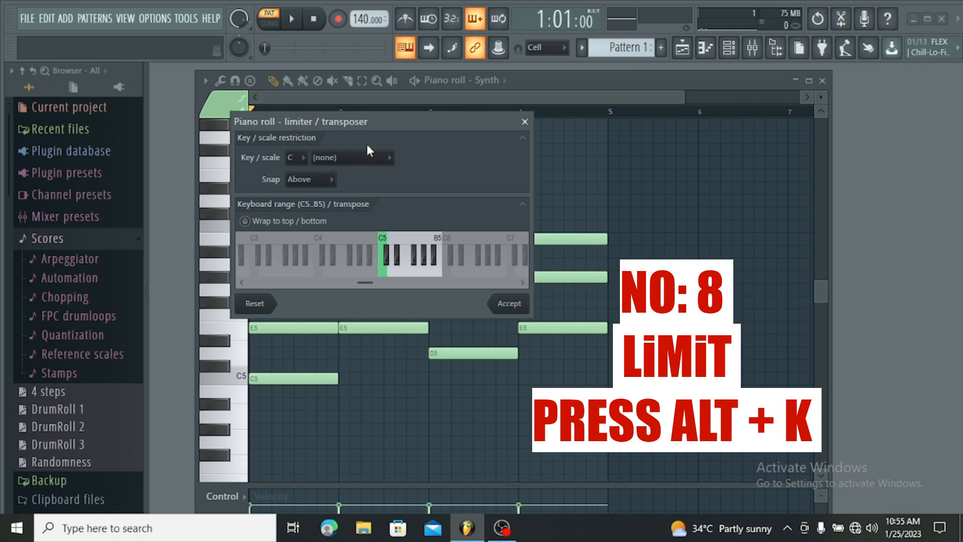
pyautogui.press('space')
pyautogui.press('space')
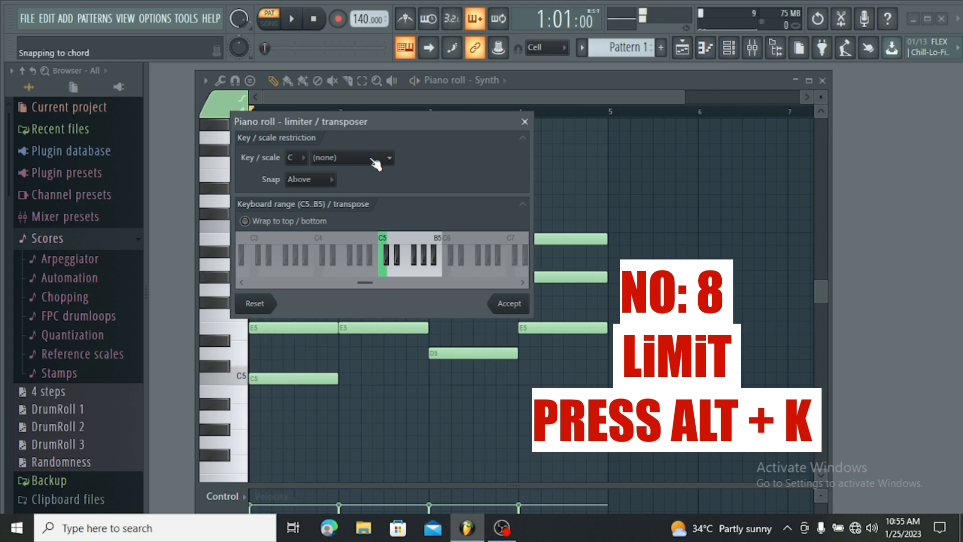
pyautogui.click(371, 159)
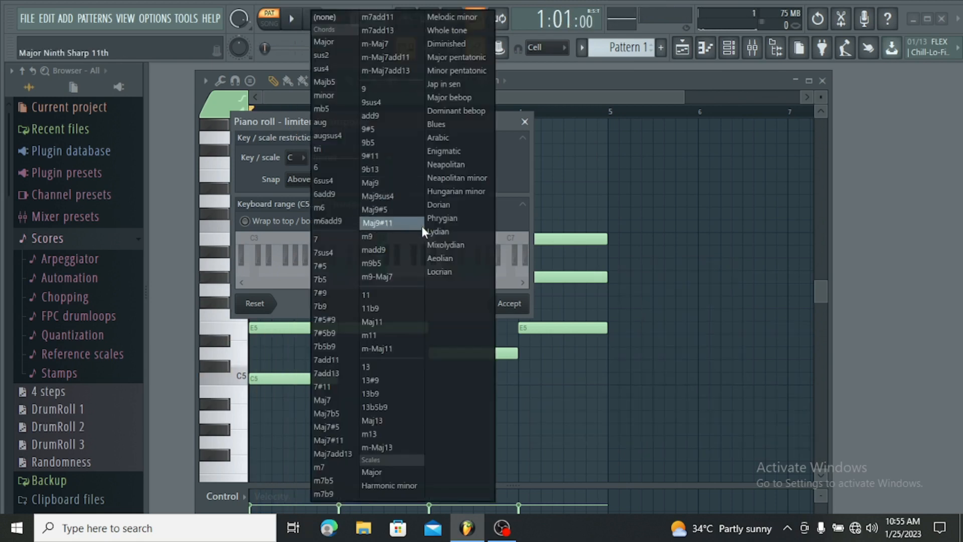
pyautogui.click(392, 474)
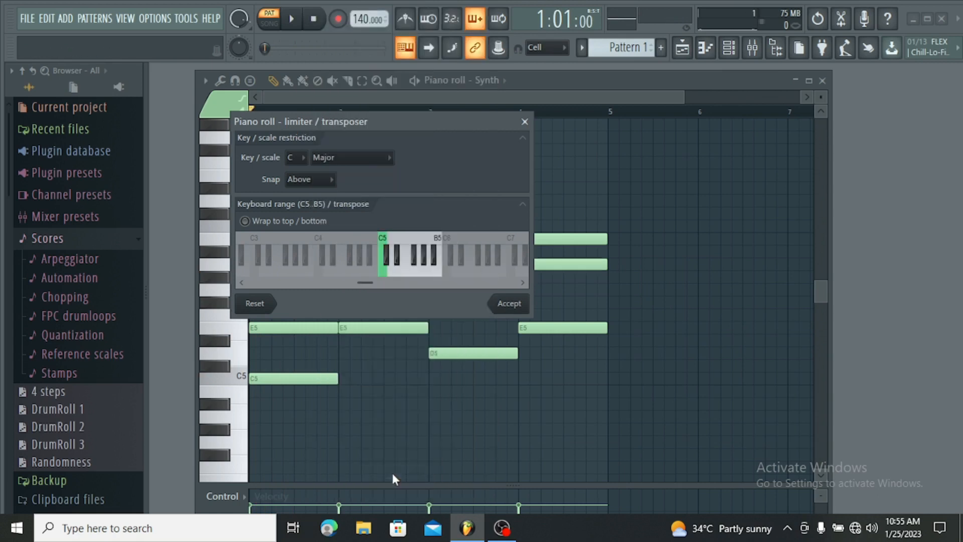
pyautogui.press('space')
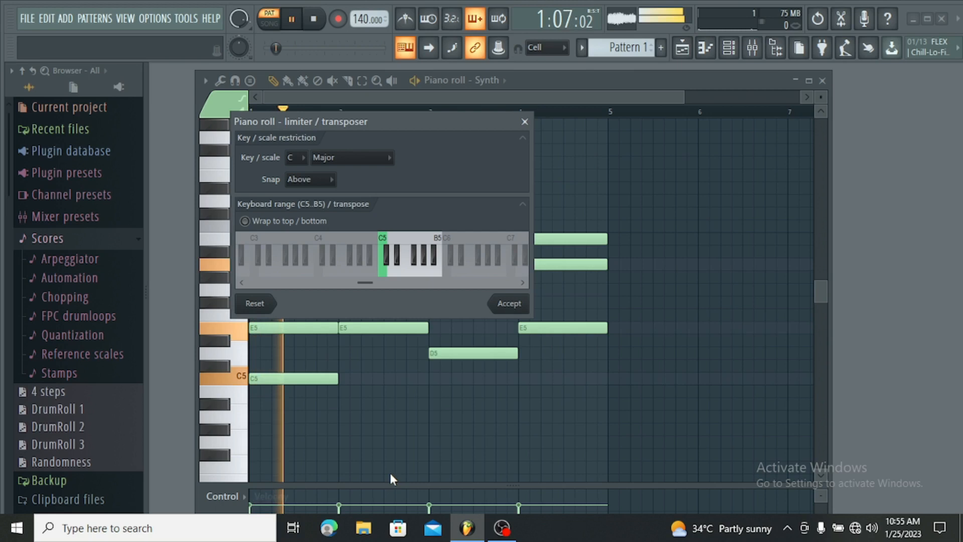
pyautogui.press('space')
# Audition the pattern with the limiter's key set to F, G# and A# Major, and close the limiter without applying it
pyautogui.click(294, 157)
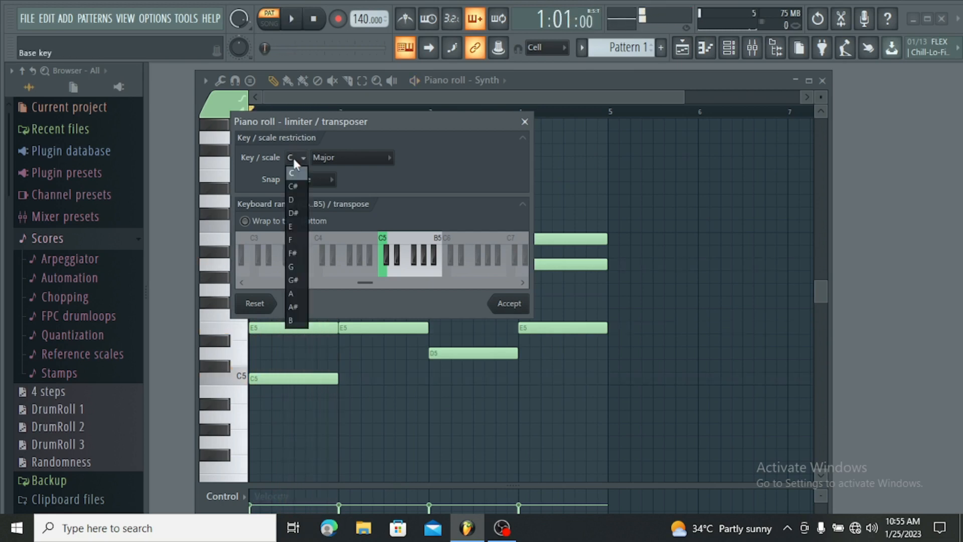
pyautogui.click(293, 240)
pyautogui.press('space')
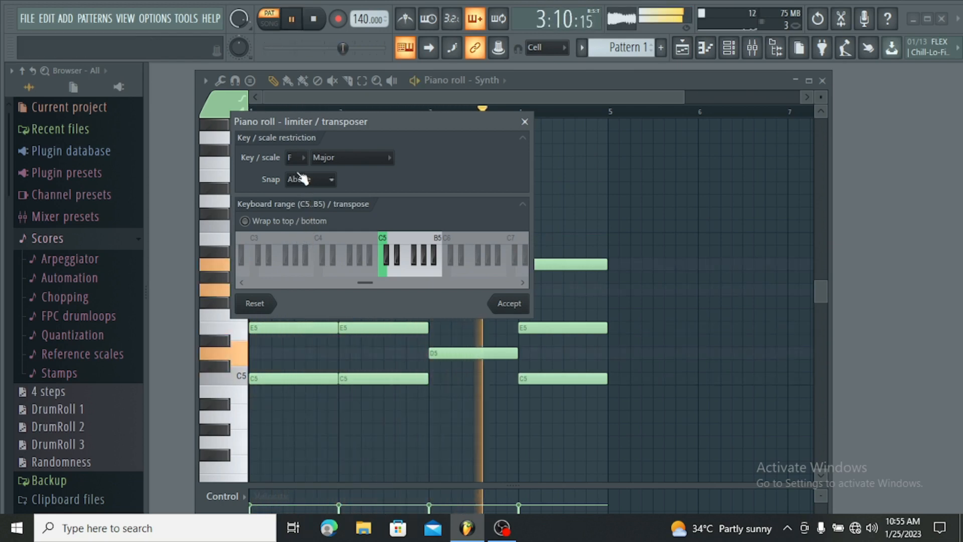
pyautogui.click(293, 157)
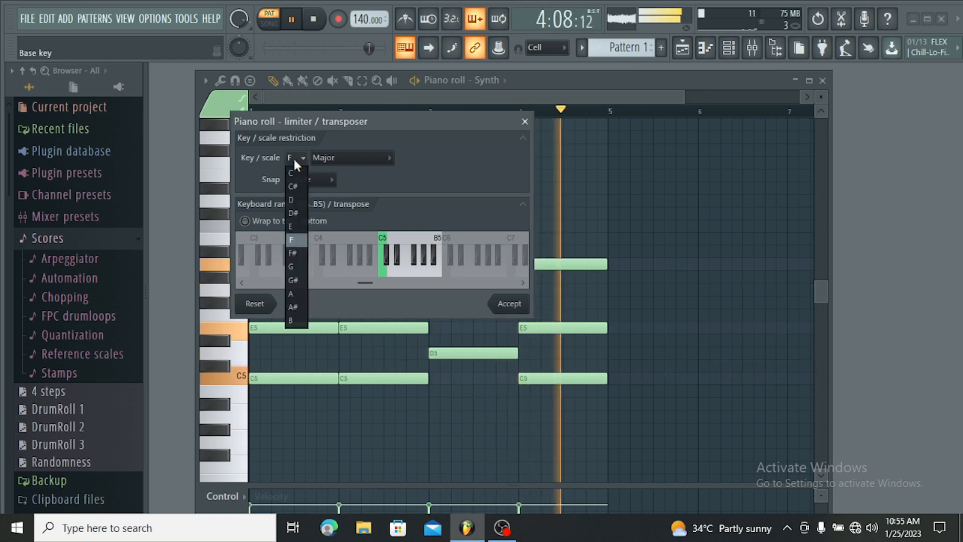
pyautogui.click(302, 275)
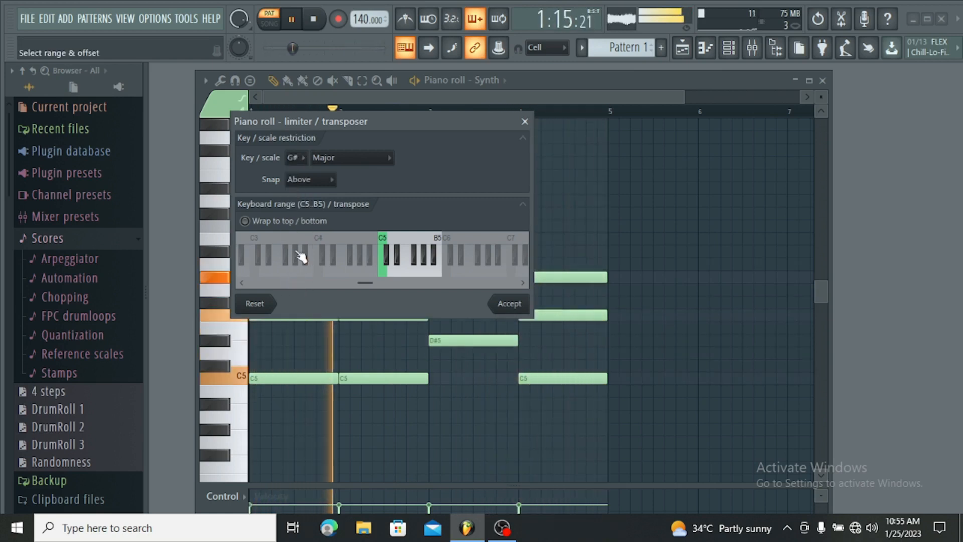
pyautogui.click(295, 157)
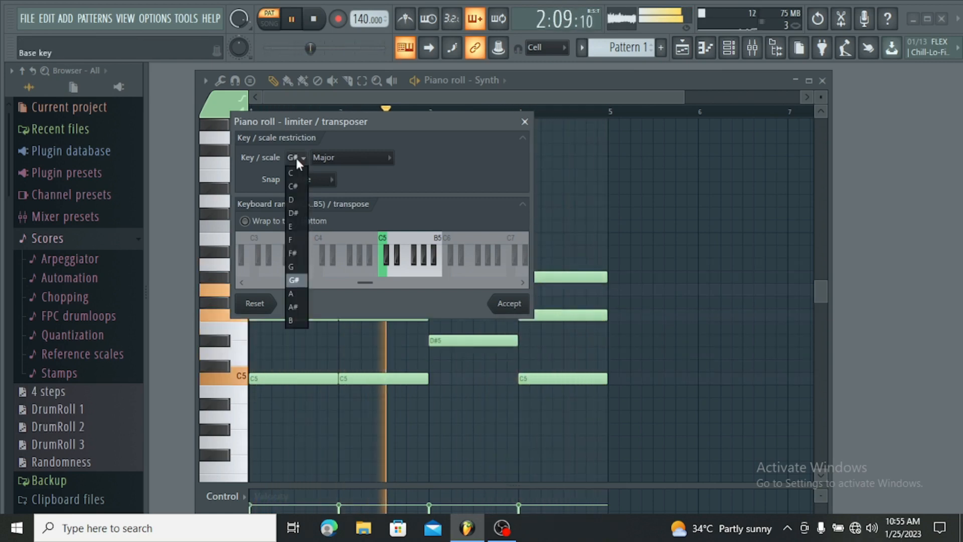
pyautogui.click(294, 306)
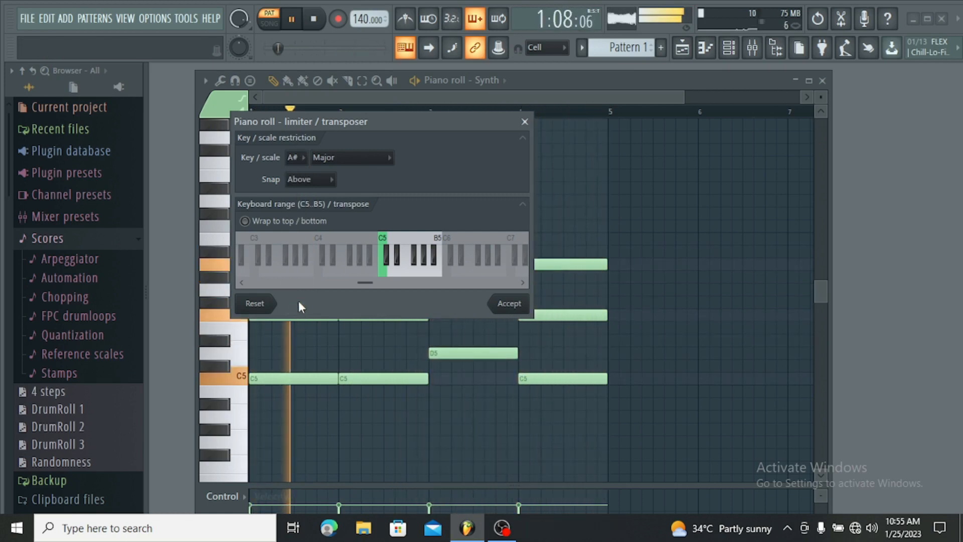
pyautogui.click(525, 122)
pyautogui.press('space')
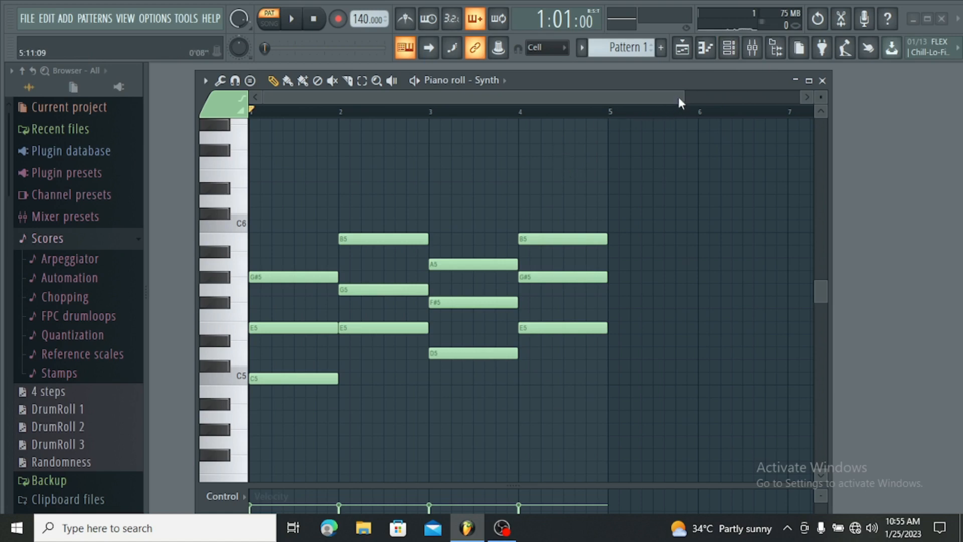
# Hide the piano roll, show the channel rack and open the Synth channel's Sytrus window
pyautogui.moveTo(685, 95); pyautogui.dragTo(726, 96)
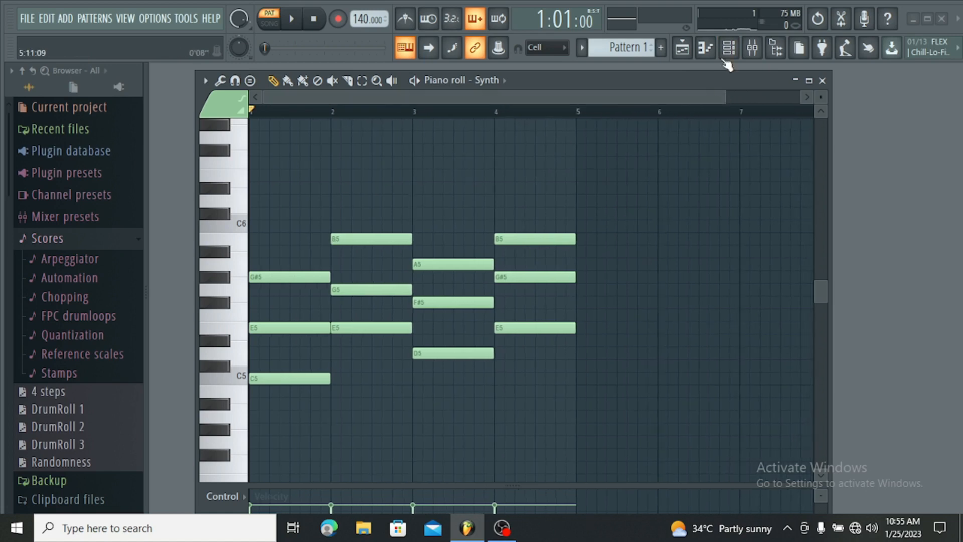
pyautogui.click(733, 55)
pyautogui.click(705, 50)
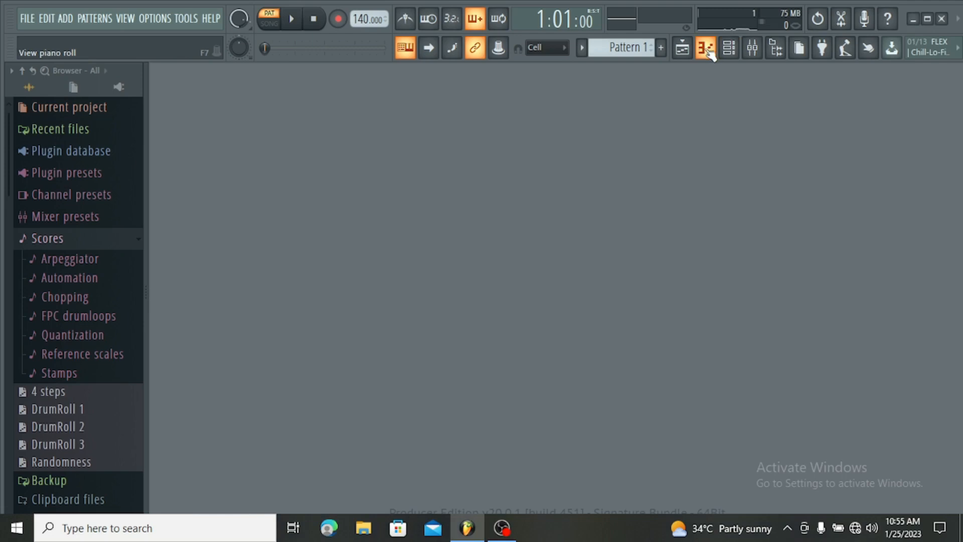
pyautogui.click(706, 51)
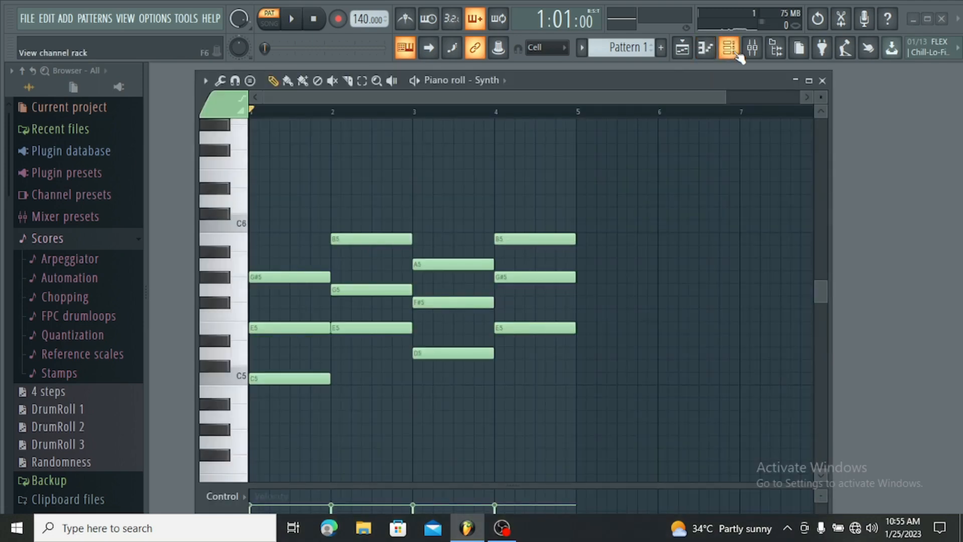
pyautogui.click(707, 50)
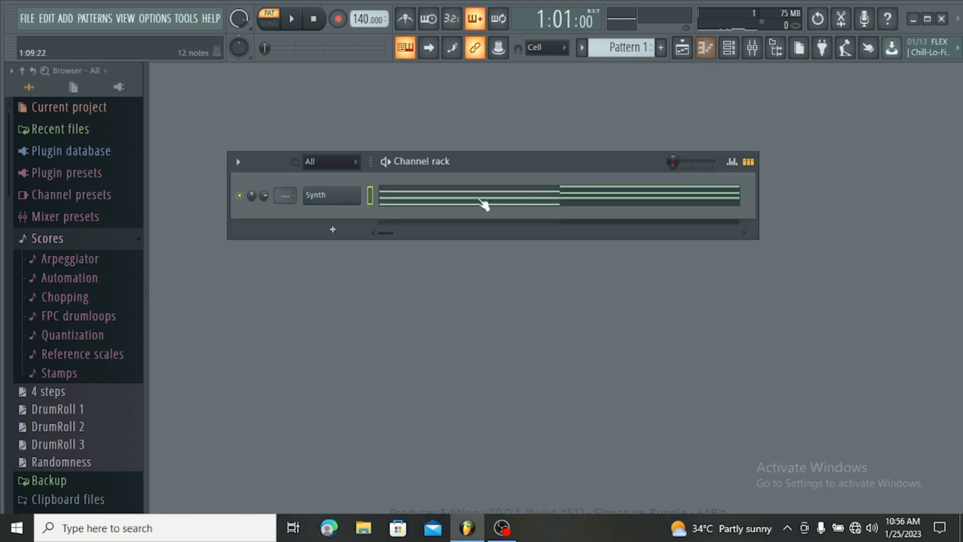
pyautogui.click(319, 198)
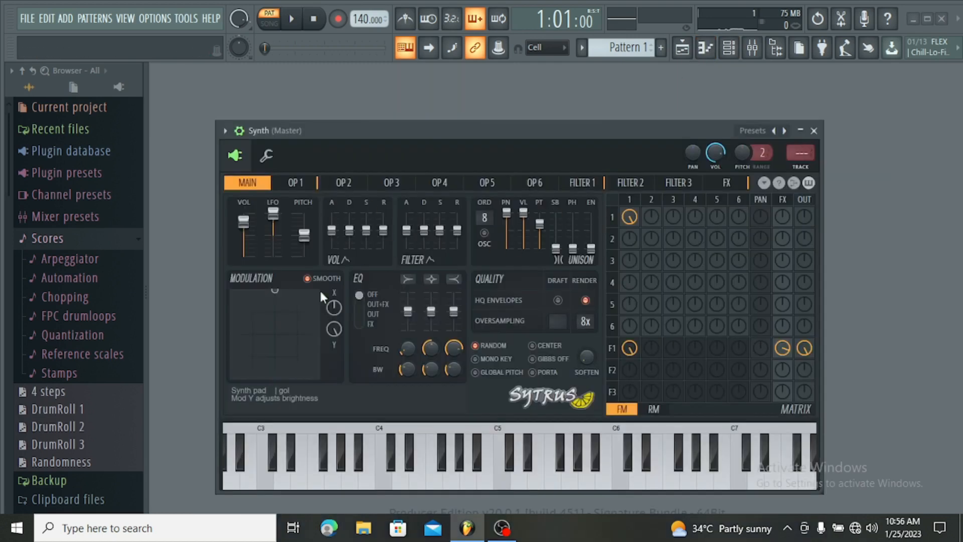
# Move the Sytrus modulation X/Y point near the pad's centre and then toward its lower-right corner, auditioning notes on the keyboard
pyautogui.moveTo(273, 291); pyautogui.dragTo(286, 333)
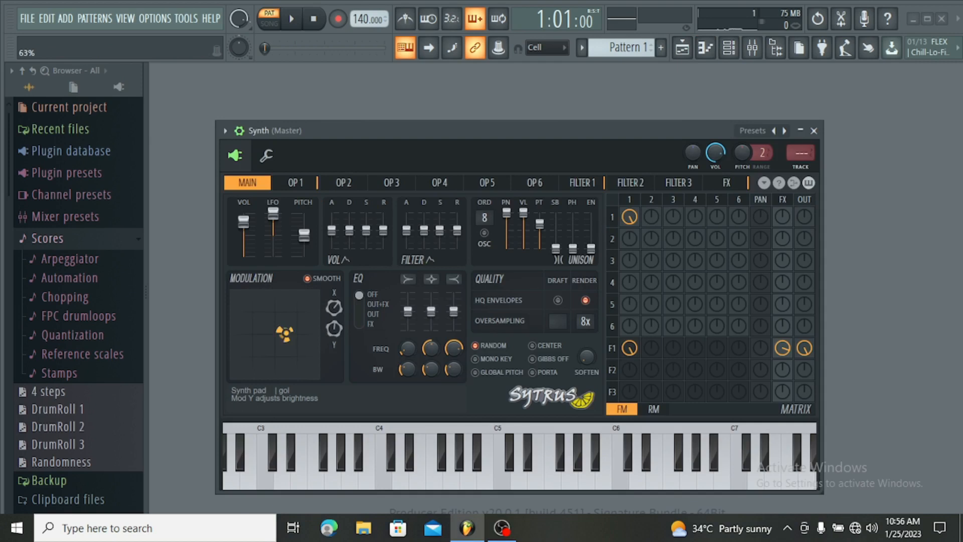
pyautogui.click(487, 479)
pyautogui.click(452, 482)
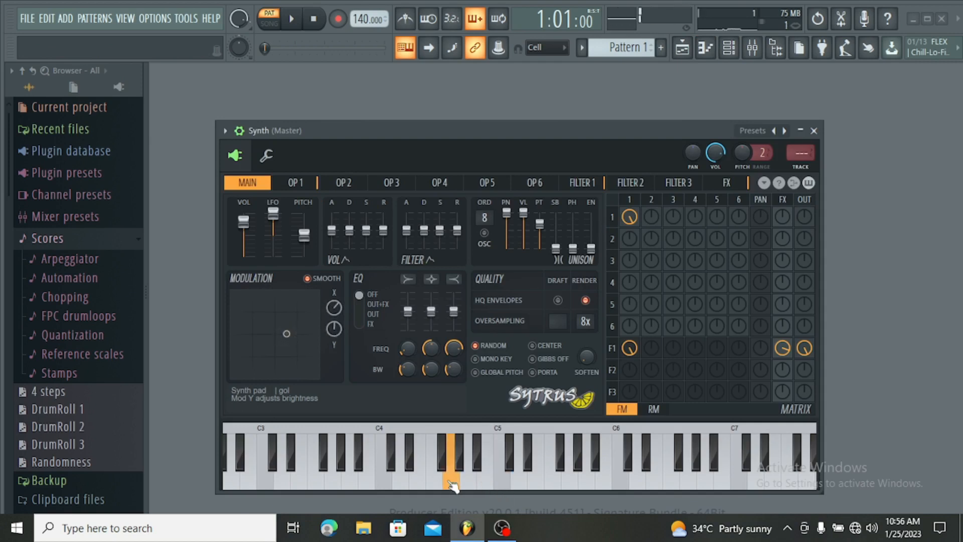
pyautogui.moveTo(282, 333); pyautogui.dragTo(306, 359)
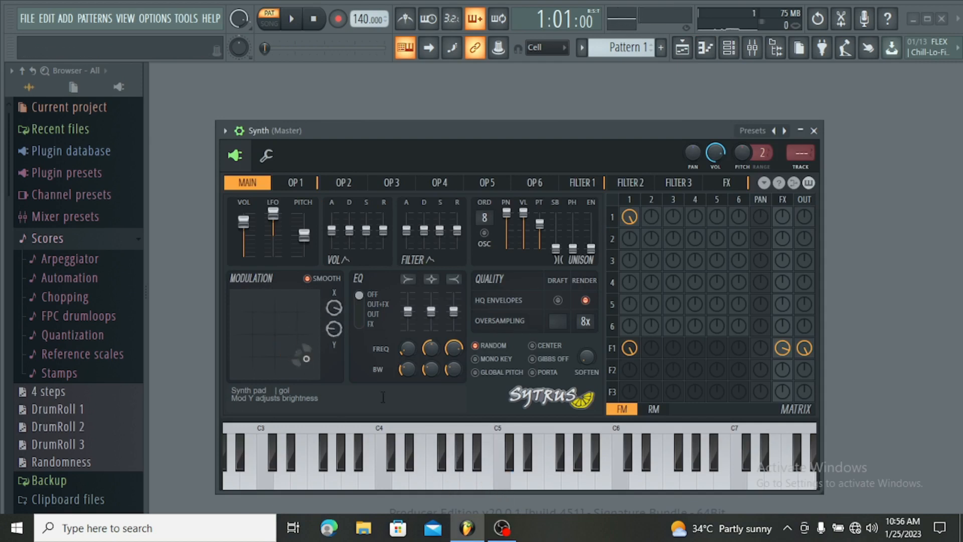
pyautogui.click(569, 485)
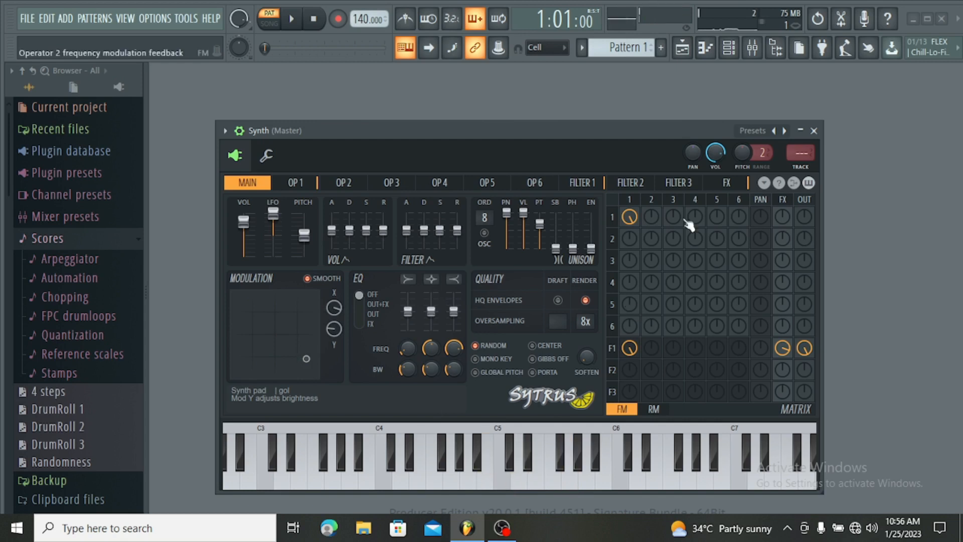
# Load the Bach organ preset in Sytrus and audition it with a note around C5
pyautogui.click(752, 131)
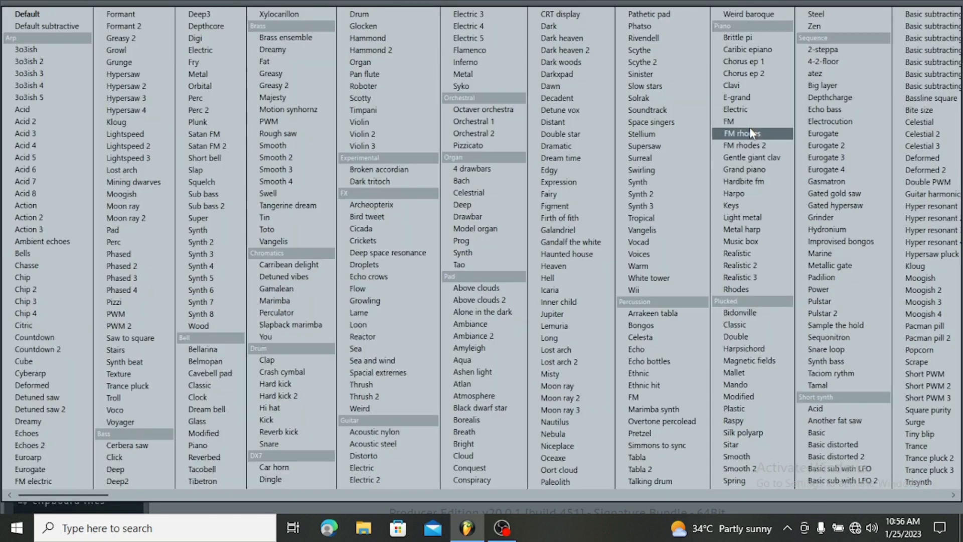
pyautogui.click(470, 182)
pyautogui.click(503, 479)
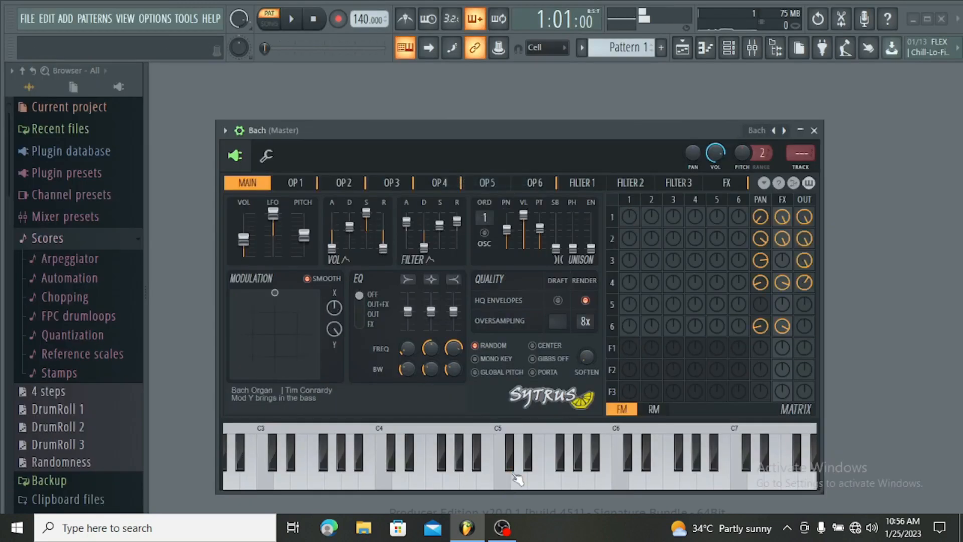
# Reopen the Synth channel's Sytrus window, audition a note, and load the Electric preset from the Piano category
pyautogui.click(814, 132)
pyautogui.click(336, 200)
pyautogui.click(552, 486)
pyautogui.click(752, 130)
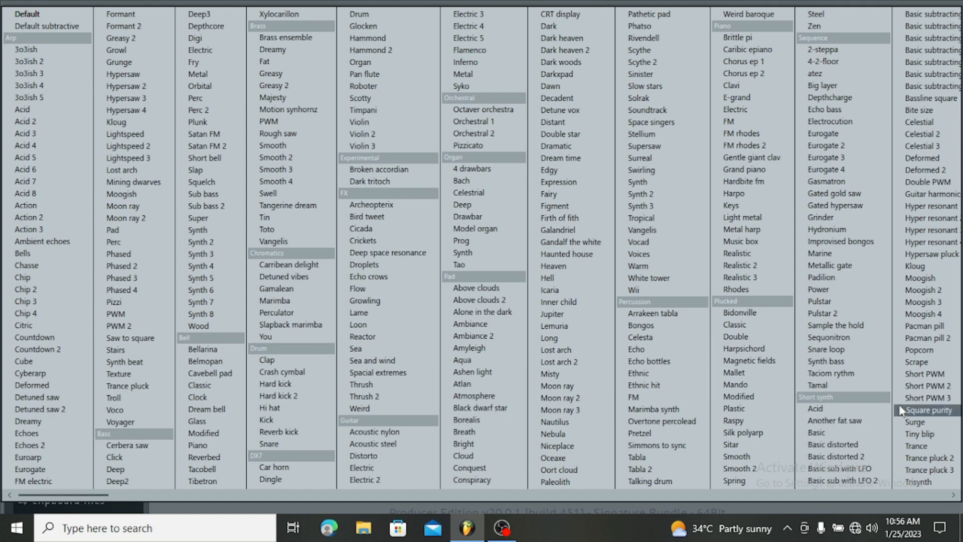
pyautogui.scroll(-1, 901, 410)
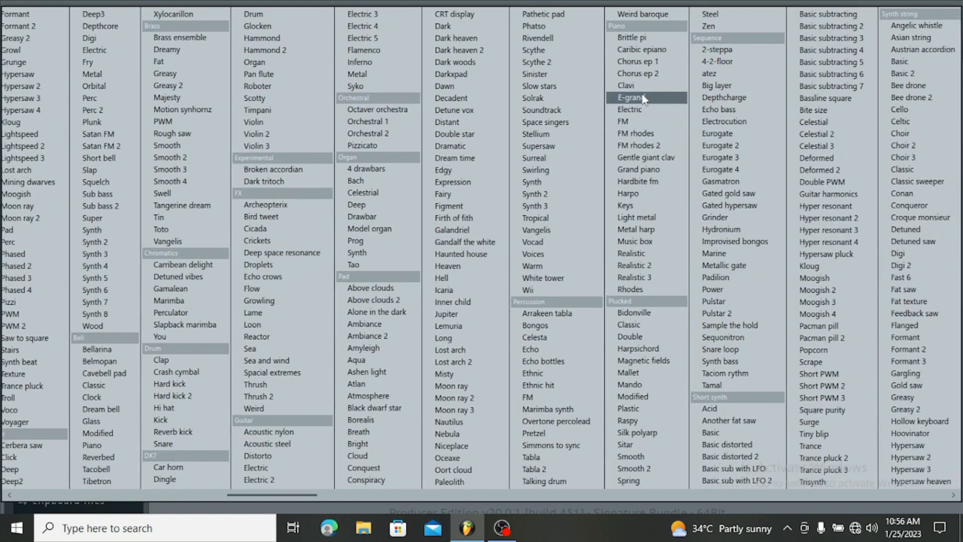
pyautogui.click(630, 109)
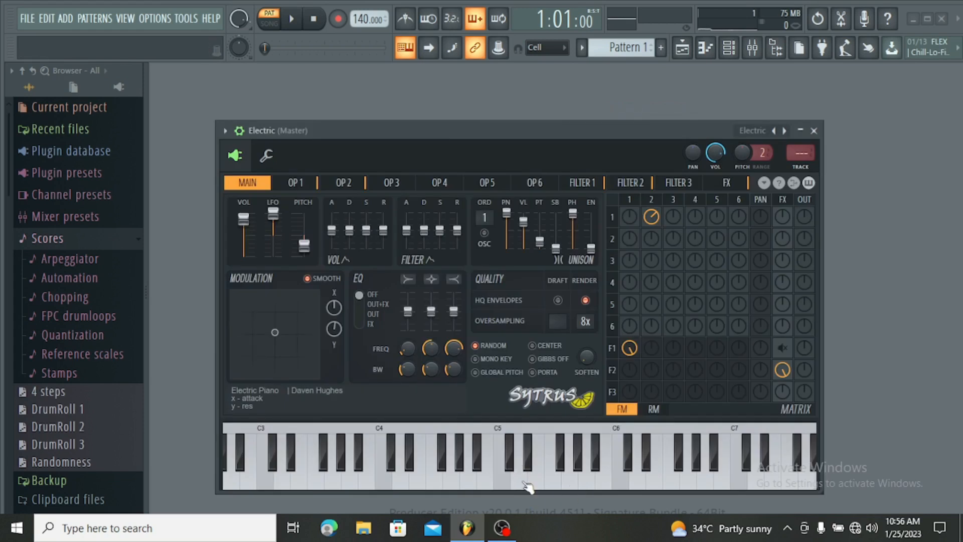
# Audition the Electric preset around C5, shift the modulation X/Y point slightly off centre, replay a note, and close Sytrus
pyautogui.click(534, 484)
pyautogui.click(504, 483)
pyautogui.click(456, 484)
pyautogui.moveTo(275, 332); pyautogui.dragTo(286, 339)
pyautogui.click(465, 487)
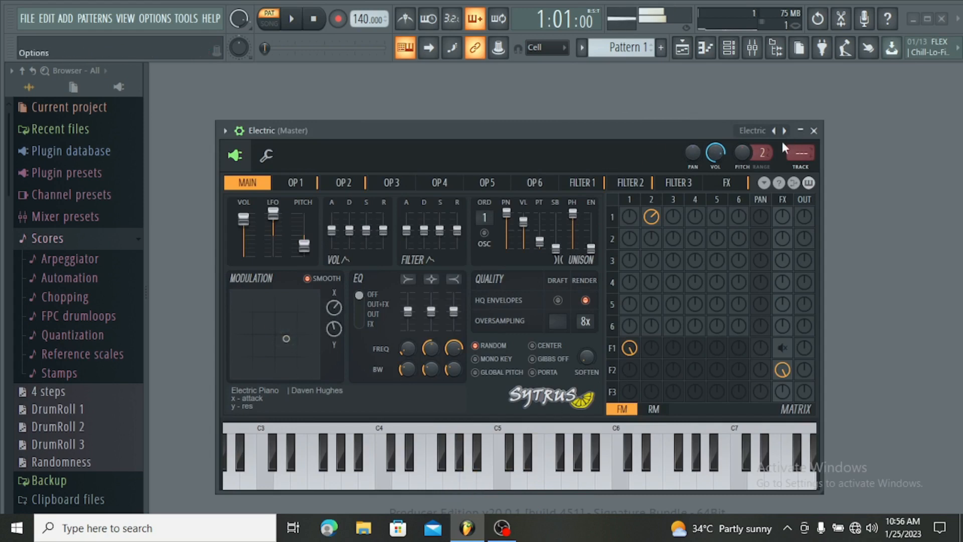
pyautogui.click(813, 131)
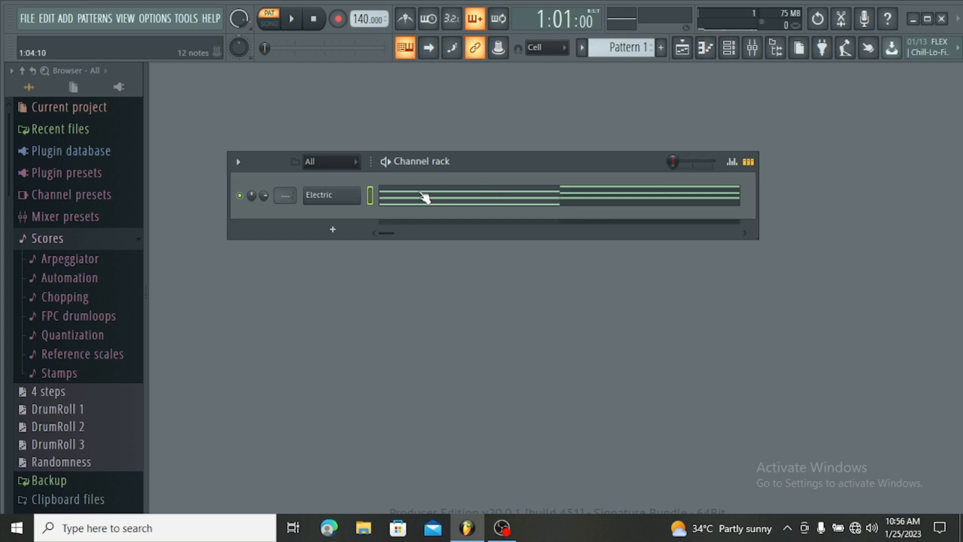
# Open the Electric channel's piano roll and play the chord pattern briefly
pyautogui.click(426, 198)
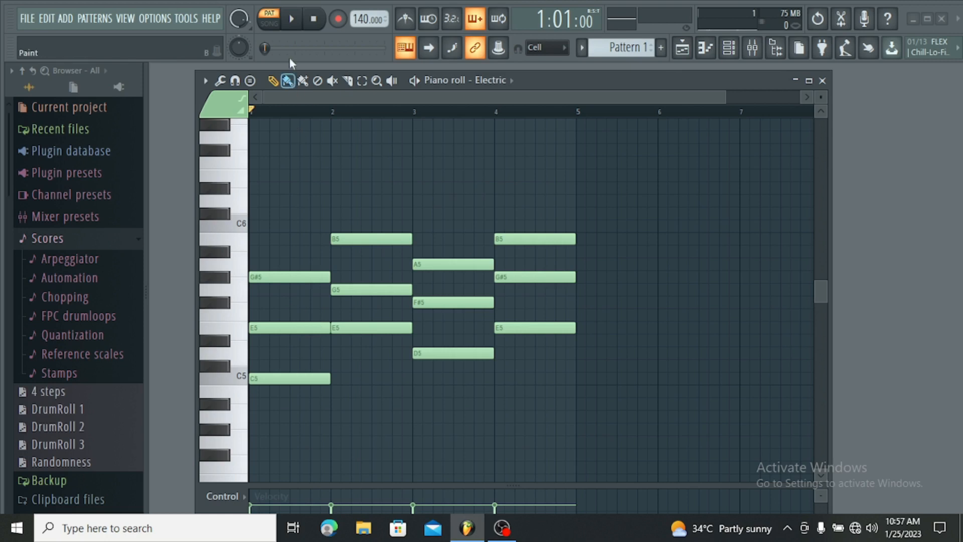
pyautogui.click(291, 19)
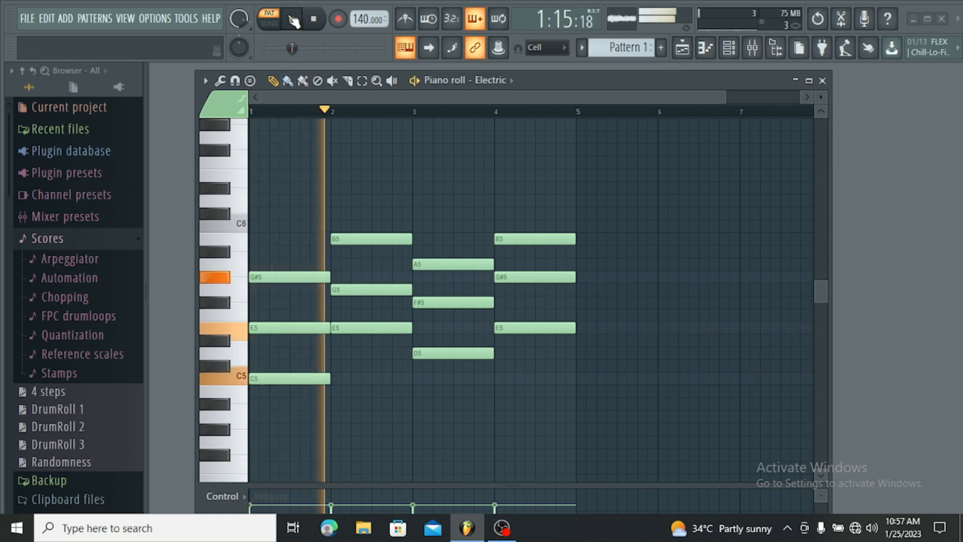
pyautogui.click(292, 19)
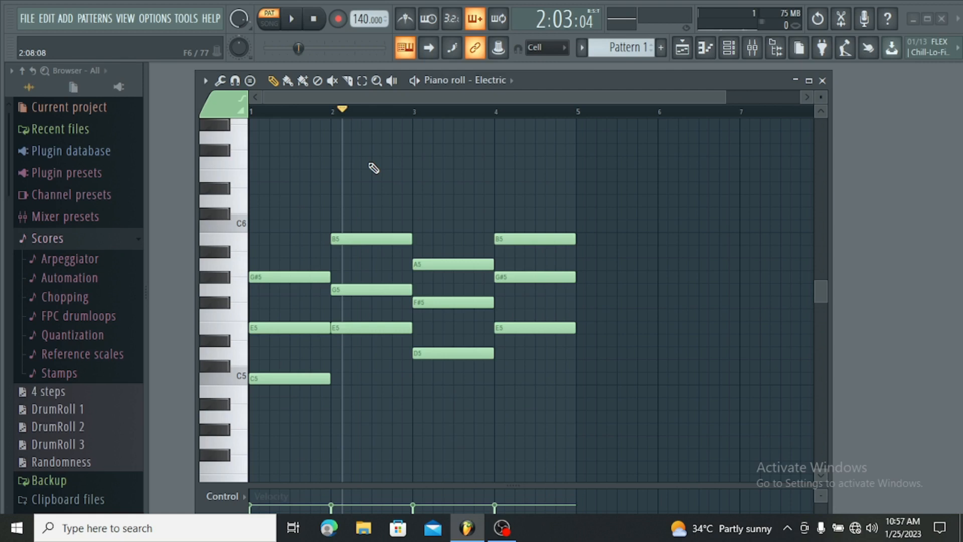
# Preview the flamer on the chords, adjusting its velocity and setting the time offset to 41 ms
pyautogui.hotkey('alt', 'f')
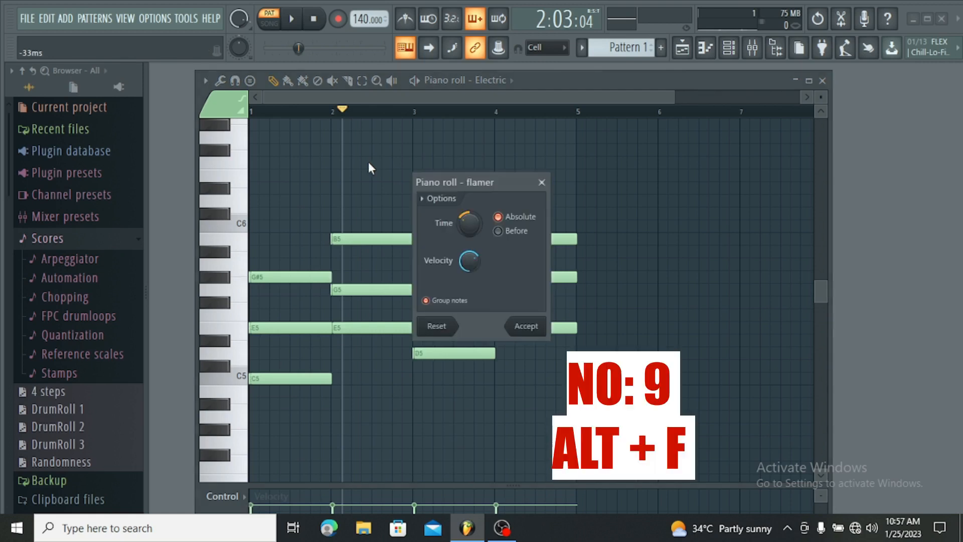
pyautogui.moveTo(469, 223); pyautogui.dragTo(470, 203)
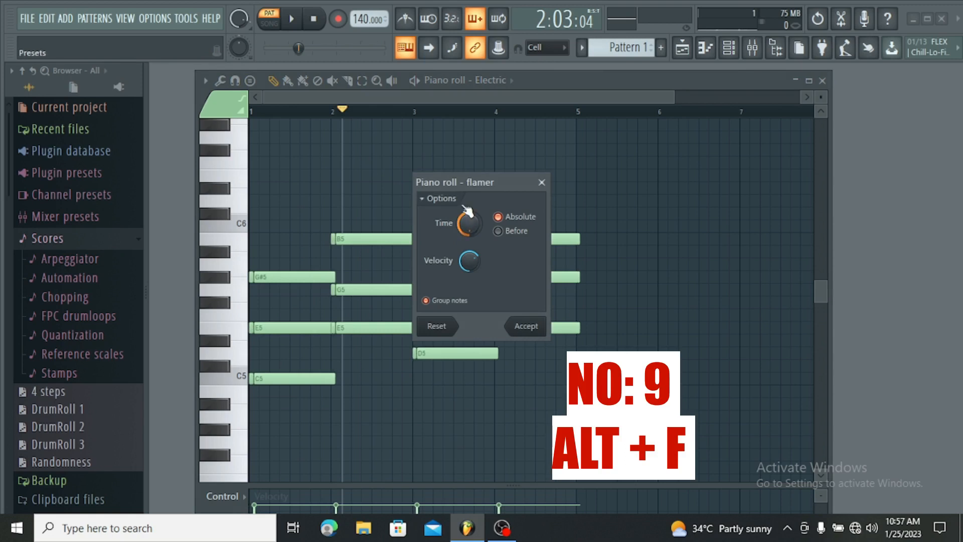
pyautogui.moveTo(469, 260); pyautogui.dragTo(469, 239)
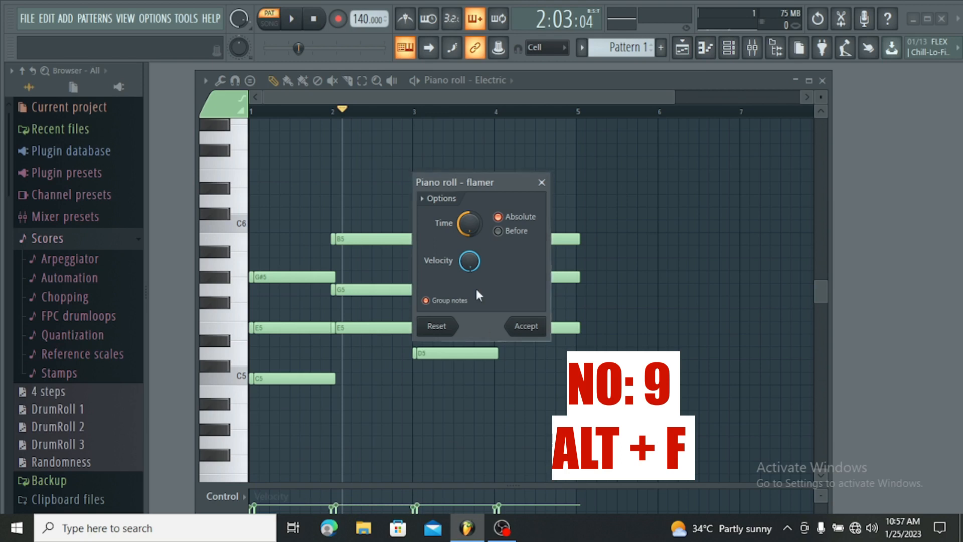
pyautogui.moveTo(465, 261)
pyautogui.mouseDown()
pyautogui.moveTo(465, 251)
pyautogui.moveTo(465, 270)
pyautogui.moveTo(466, 261)
pyautogui.mouseUp()
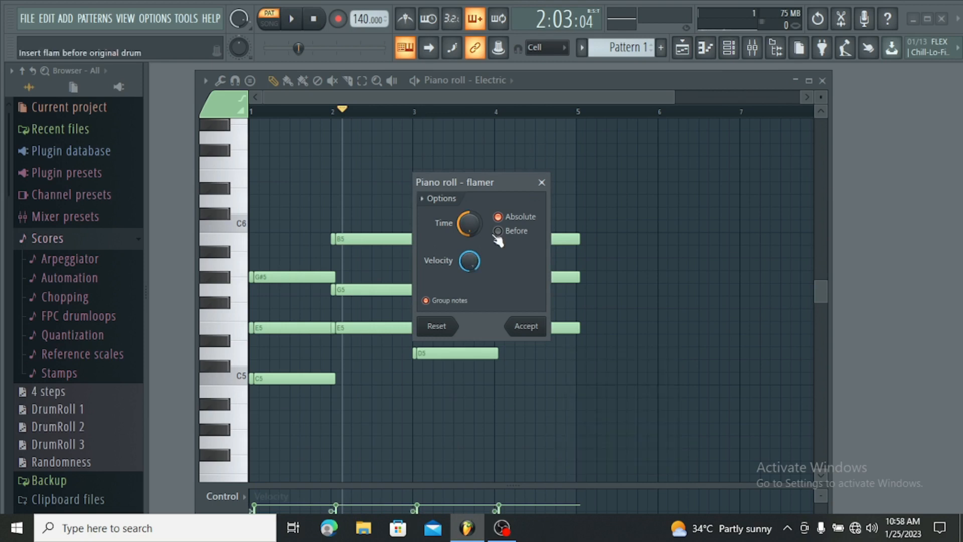
pyautogui.moveTo(469, 262); pyautogui.dragTo(468, 268)
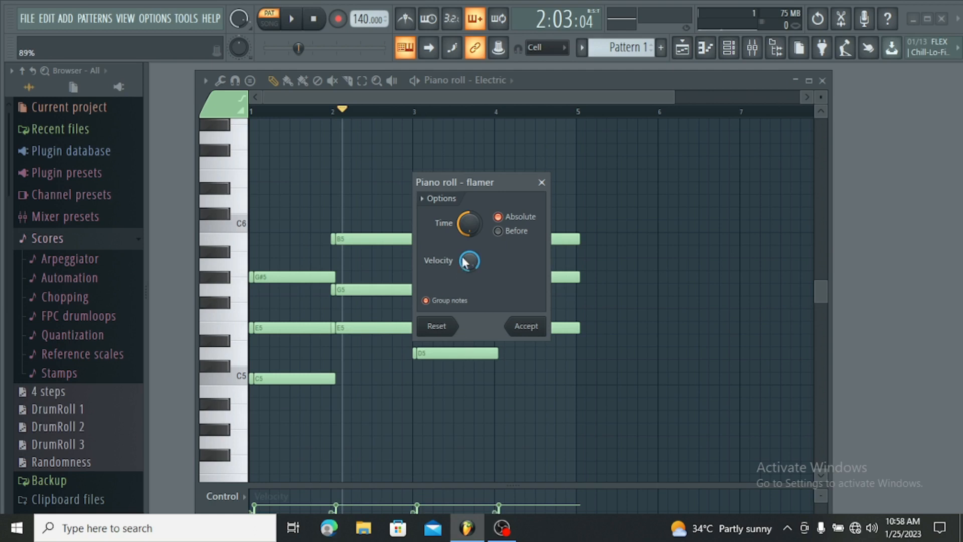
pyautogui.moveTo(469, 223)
pyautogui.mouseDown()
pyautogui.moveTo(469, 249)
pyautogui.moveTo(469, 220)
pyautogui.mouseUp()
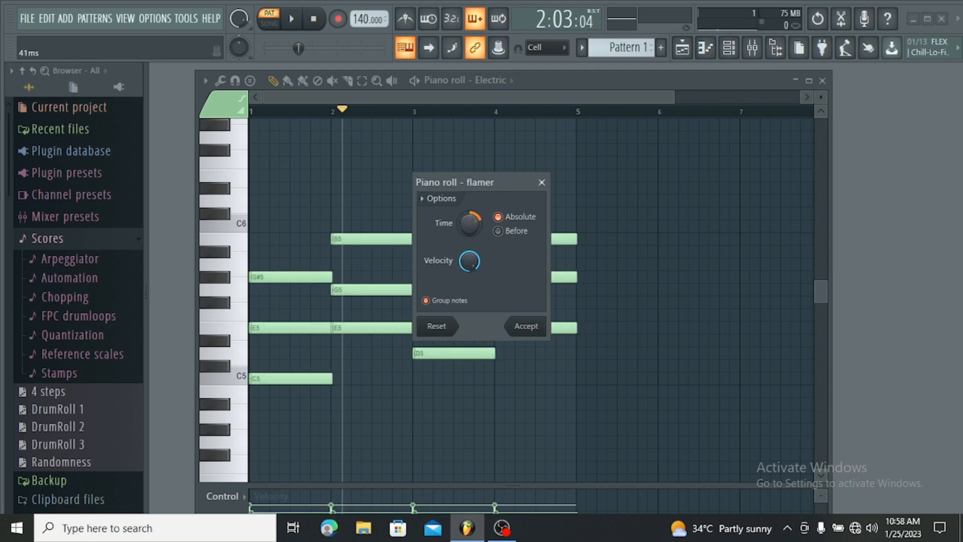
# Play the pattern while lowering the flamer's velocity to near minimum and setting its time offset to -100 ms, then pause
pyautogui.click(293, 14)
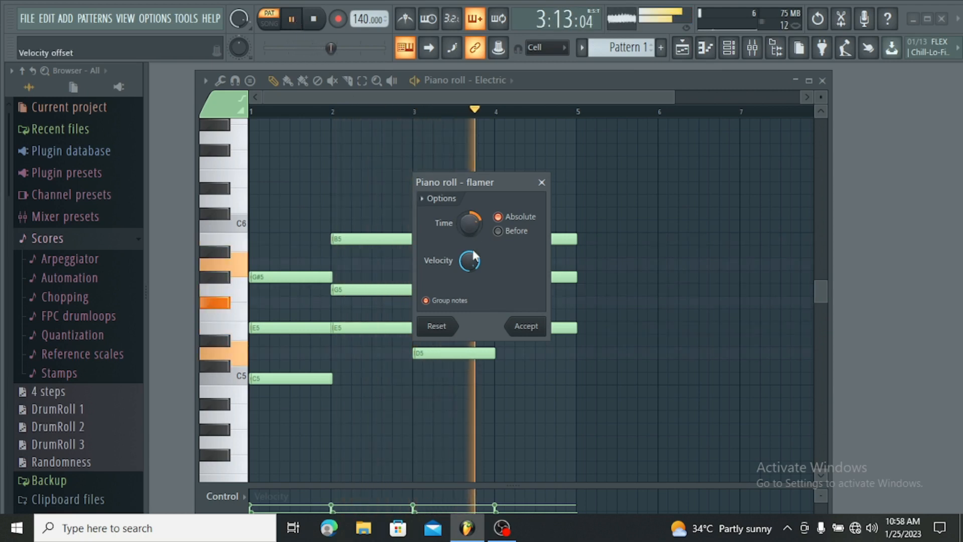
pyautogui.moveTo(469, 260); pyautogui.dragTo(469, 311)
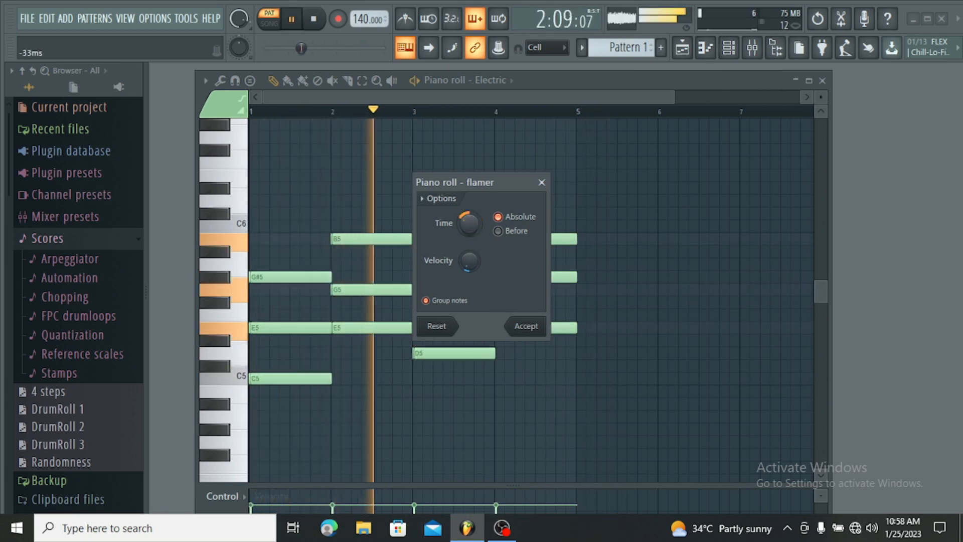
pyautogui.moveTo(470, 216); pyautogui.dragTo(470, 241)
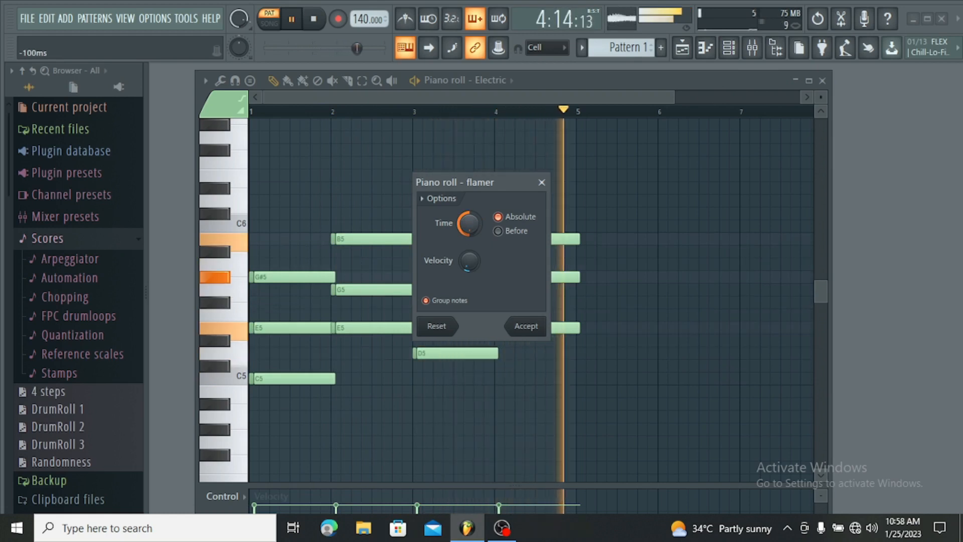
pyautogui.press('space')
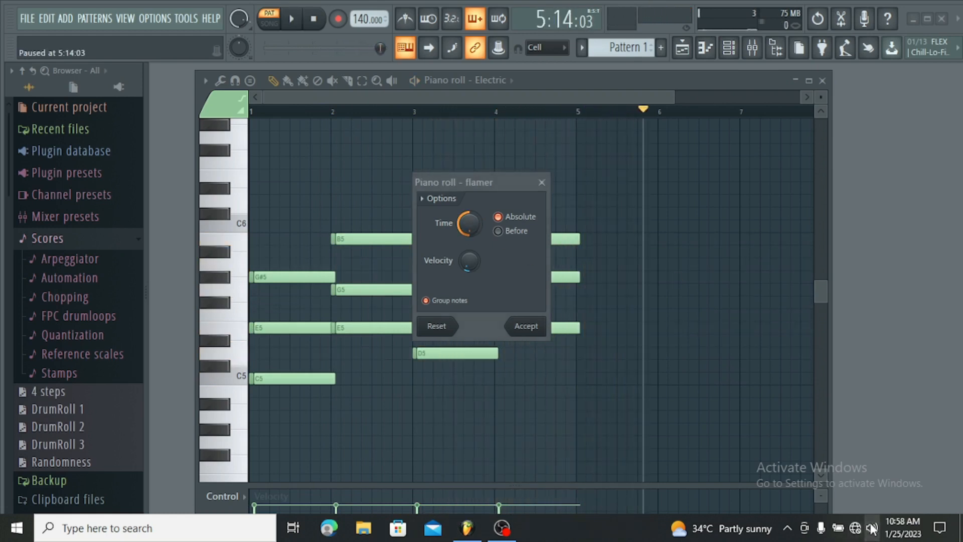
# Set the system volume to 76 and dismiss the volume control
pyautogui.click(873, 528)
pyautogui.click(878, 497)
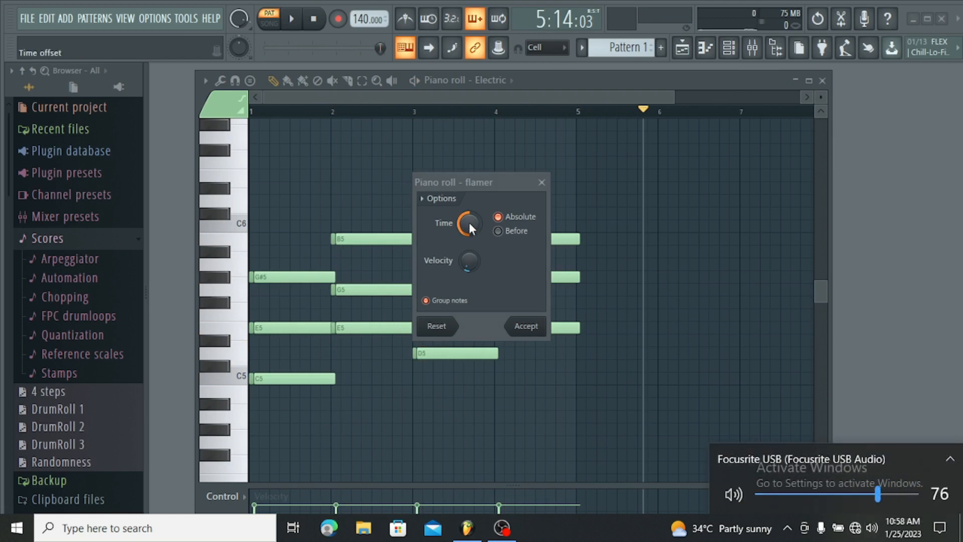
pyautogui.click(924, 327)
# Audition the flamed chords while bringing the time offset closer to zero, and close the flamer without applying it
pyautogui.press('space')
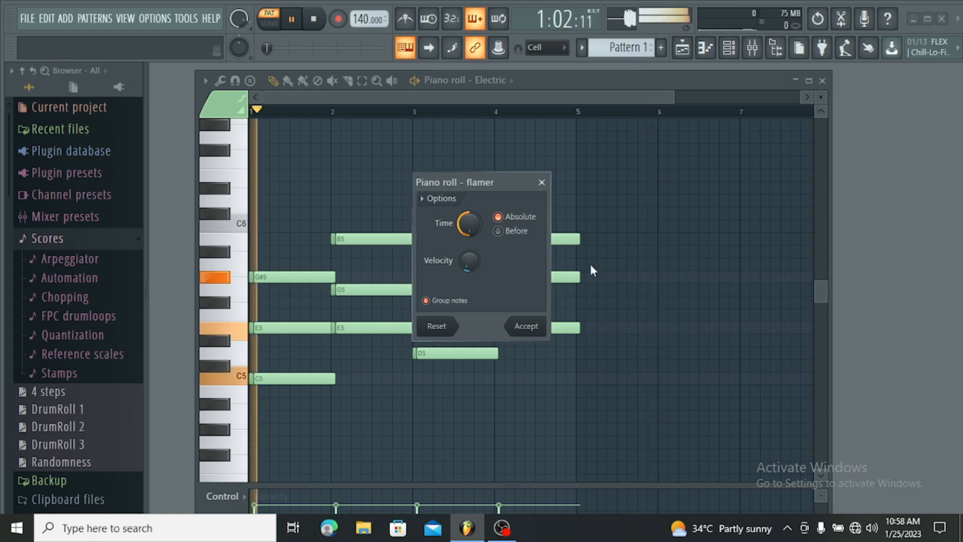
pyautogui.click(472, 225)
pyautogui.press('space')
pyautogui.moveTo(472, 226); pyautogui.dragTo(472, 191)
pyautogui.press('space')
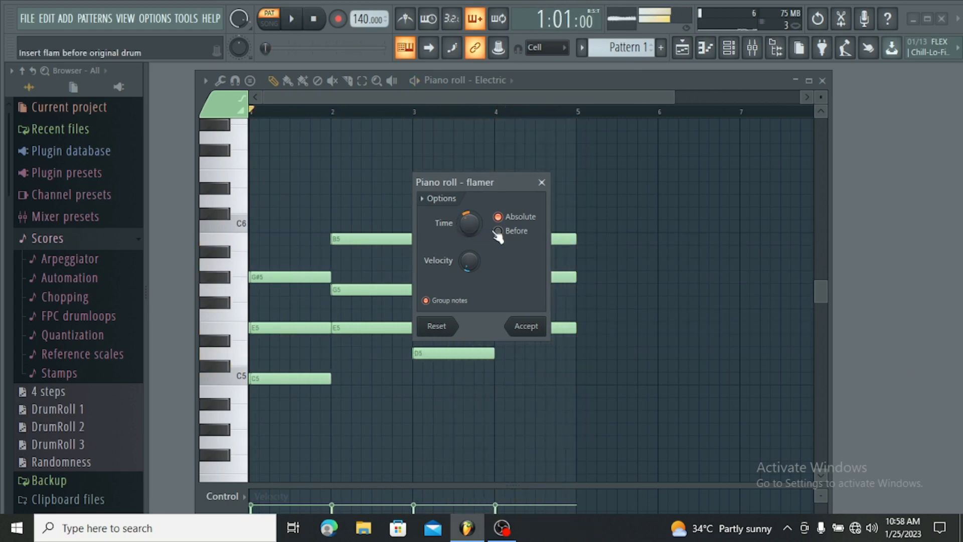
pyautogui.click(541, 182)
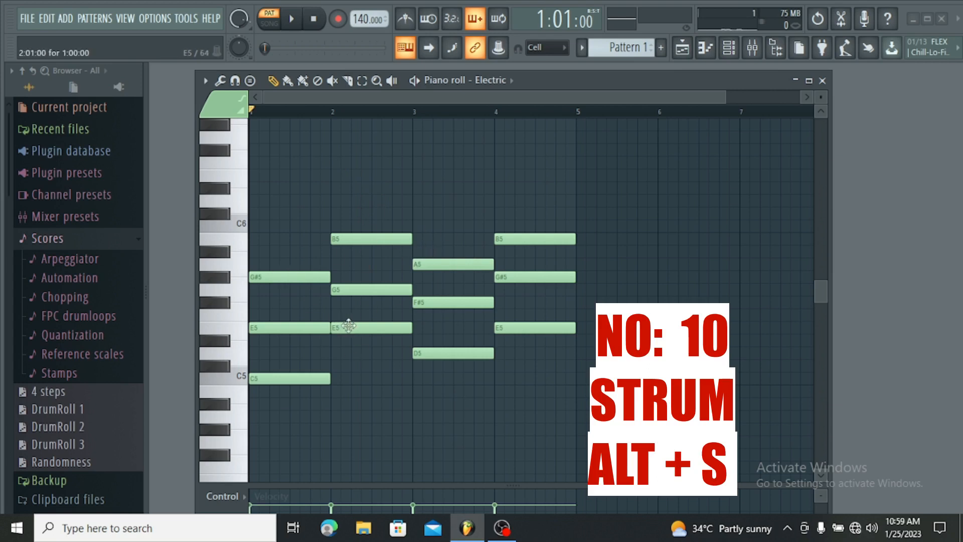
# Preview the strumizer on the chords with the start time tension at -100% and a reduced start velocity strength
pyautogui.hotkey('alt', 's')
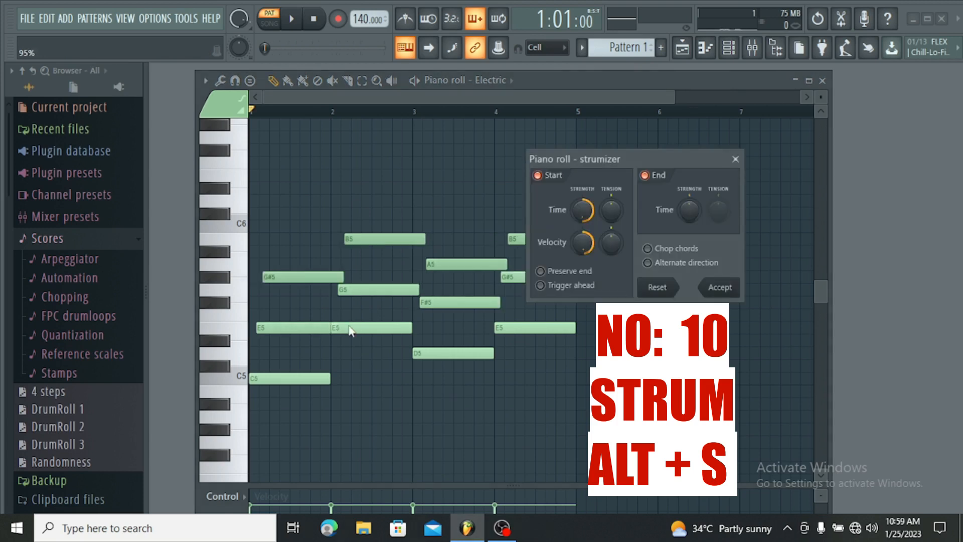
pyautogui.moveTo(627, 159); pyautogui.dragTo(694, 131)
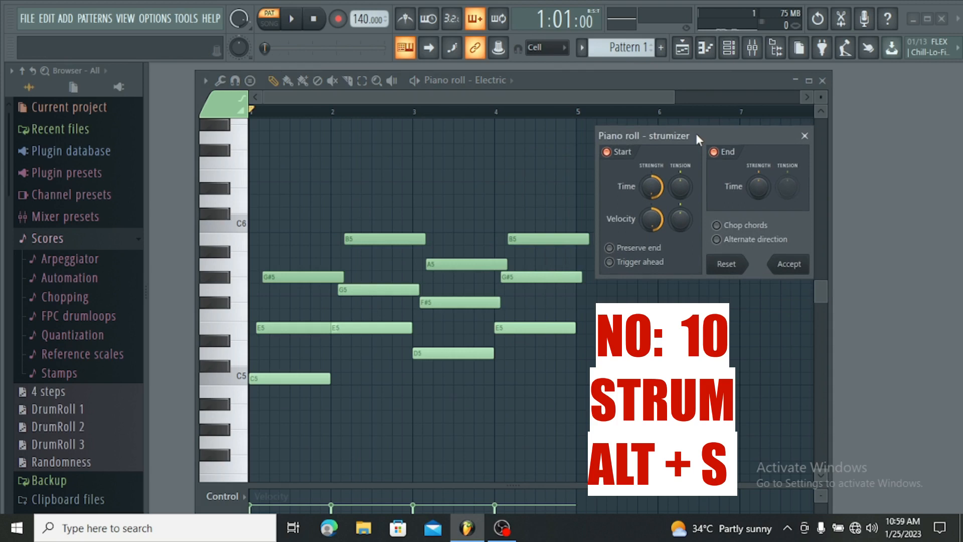
pyautogui.moveTo(680, 187); pyautogui.dragTo(680, 236)
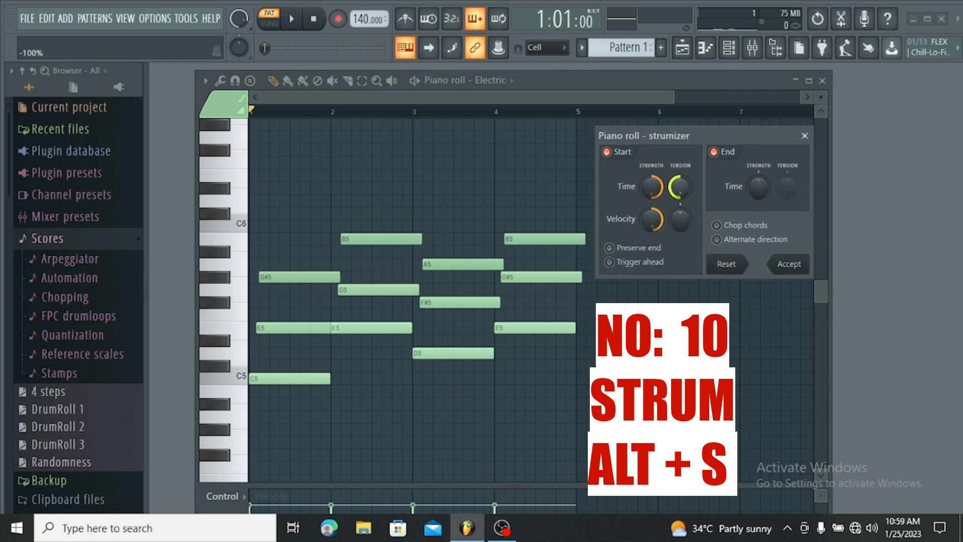
pyautogui.moveTo(679, 219)
pyautogui.mouseDown()
pyautogui.moveTo(680, 240)
pyautogui.moveTo(680, 220)
pyautogui.mouseUp()
pyautogui.moveTo(654, 186)
pyautogui.mouseDown()
pyautogui.moveTo(655, 206)
pyautogui.moveTo(654, 185)
pyautogui.mouseUp()
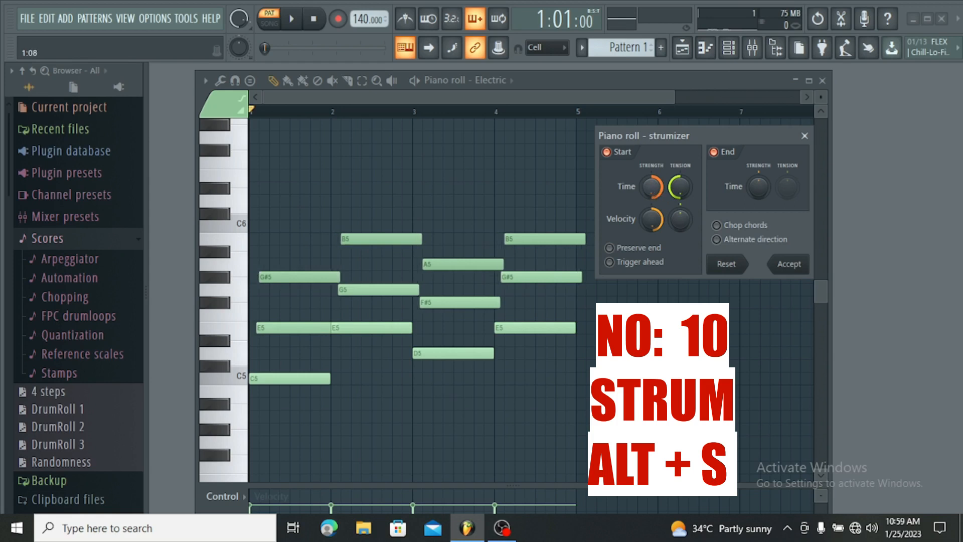
pyautogui.moveTo(651, 220)
pyautogui.mouseDown()
pyautogui.moveTo(651, 236)
pyautogui.moveTo(651, 223)
pyautogui.mouseUp()
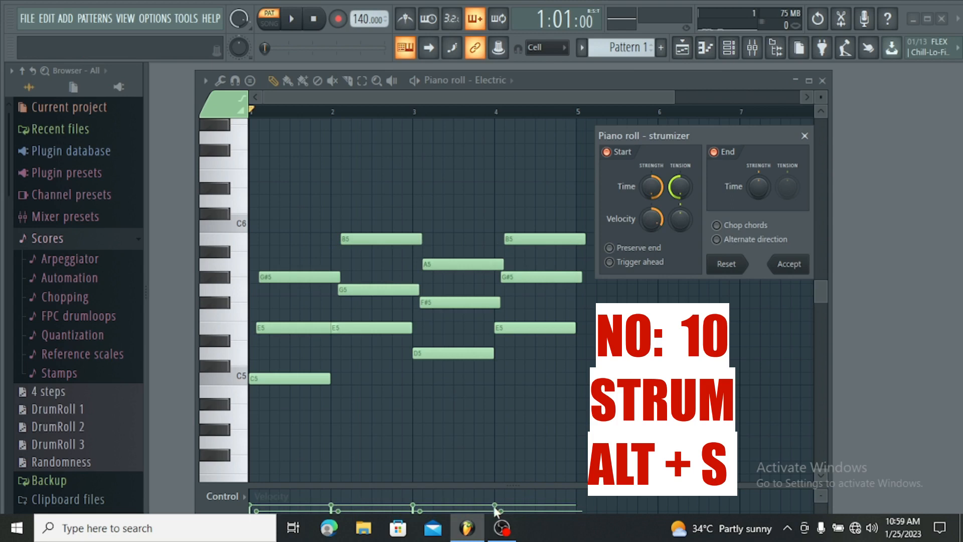
# Play the strummed pattern, stop it, and close the strumizer without applying it
pyautogui.click(282, 14)
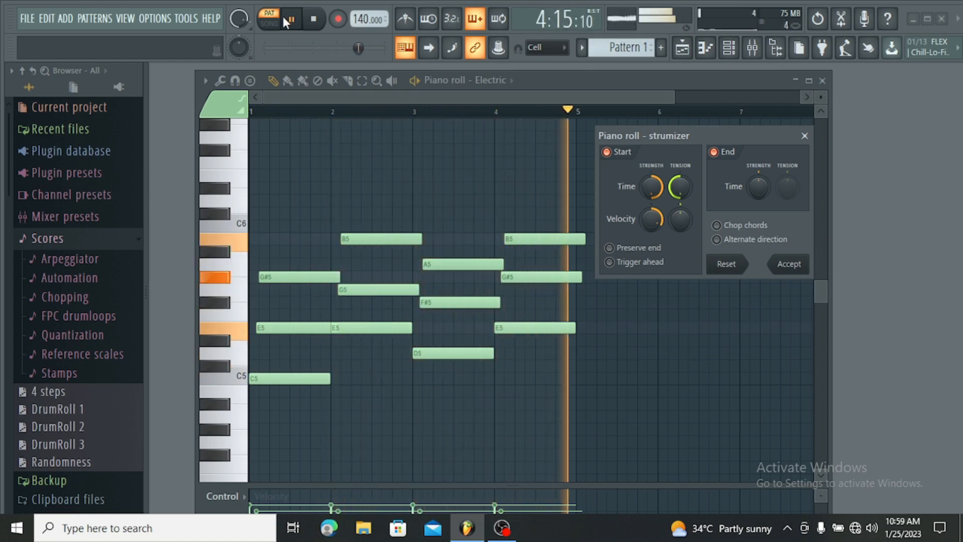
pyautogui.click(284, 18)
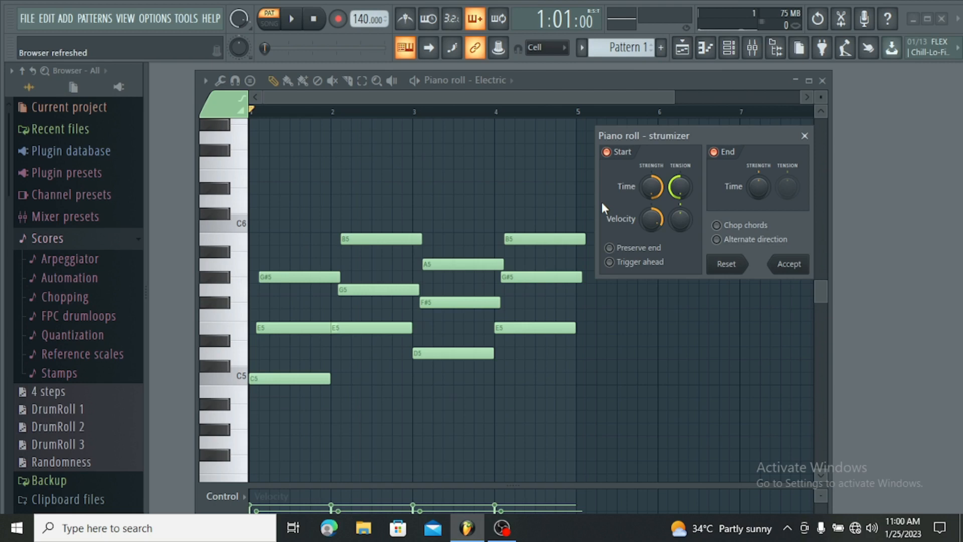
pyautogui.click(804, 136)
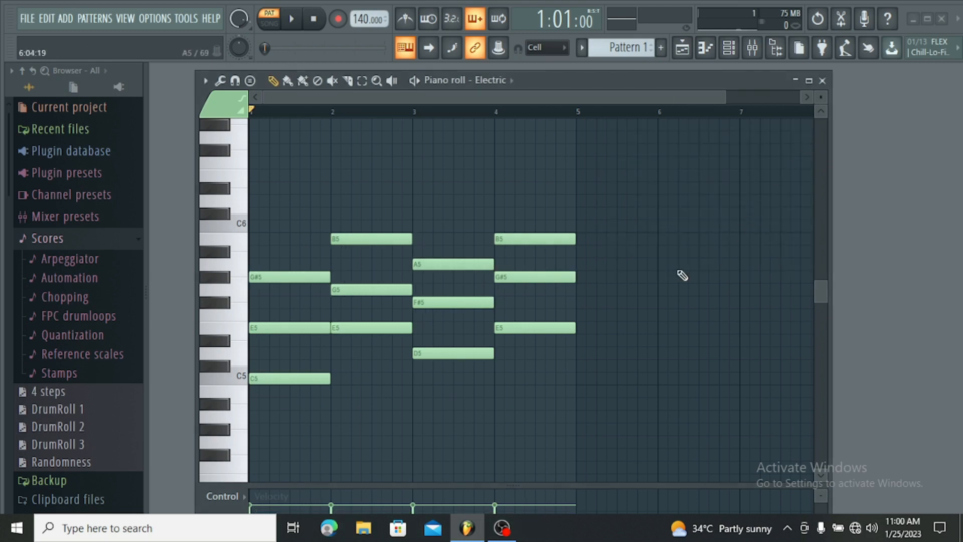
# Preview the strumizer on the chords with a reduced start time strength, a raised end time strength and alternate direction enabled
pyautogui.hotkey('alt', 's')
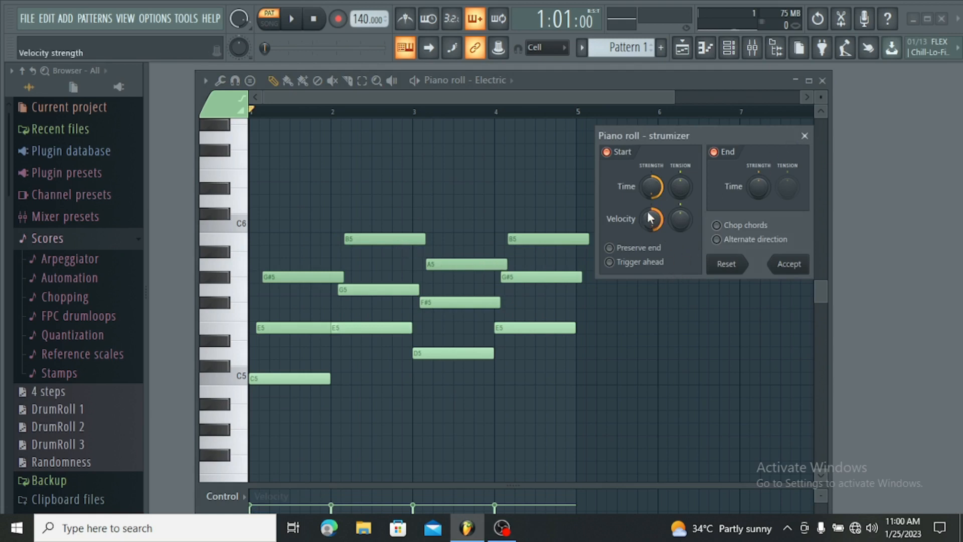
pyautogui.moveTo(650, 187); pyautogui.dragTo(650, 204)
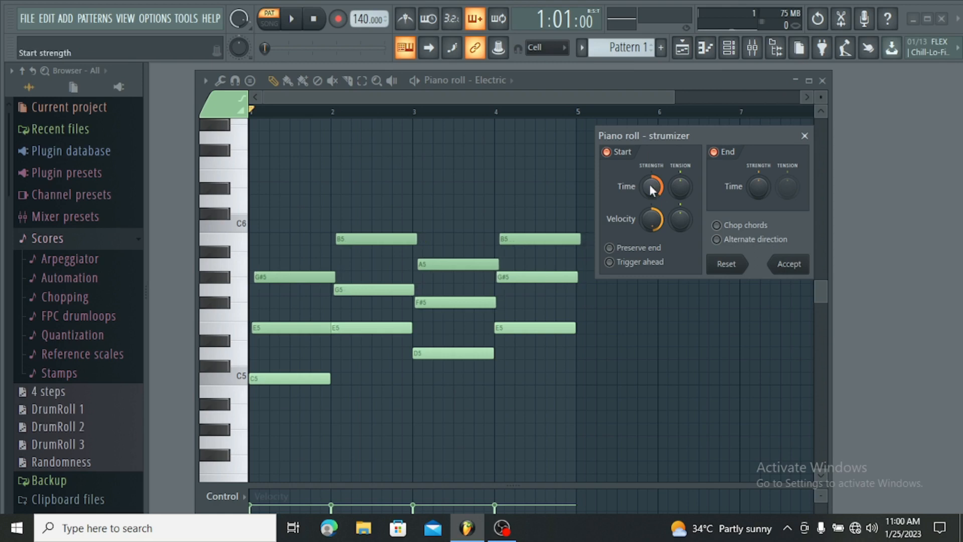
pyautogui.moveTo(758, 186)
pyautogui.mouseDown()
pyautogui.moveTo(759, 175)
pyautogui.moveTo(777, 210)
pyautogui.moveTo(777, 184)
pyautogui.moveTo(777, 211)
pyautogui.moveTo(778, 190)
pyautogui.moveTo(754, 197)
pyautogui.moveTo(754, 178)
pyautogui.mouseUp()
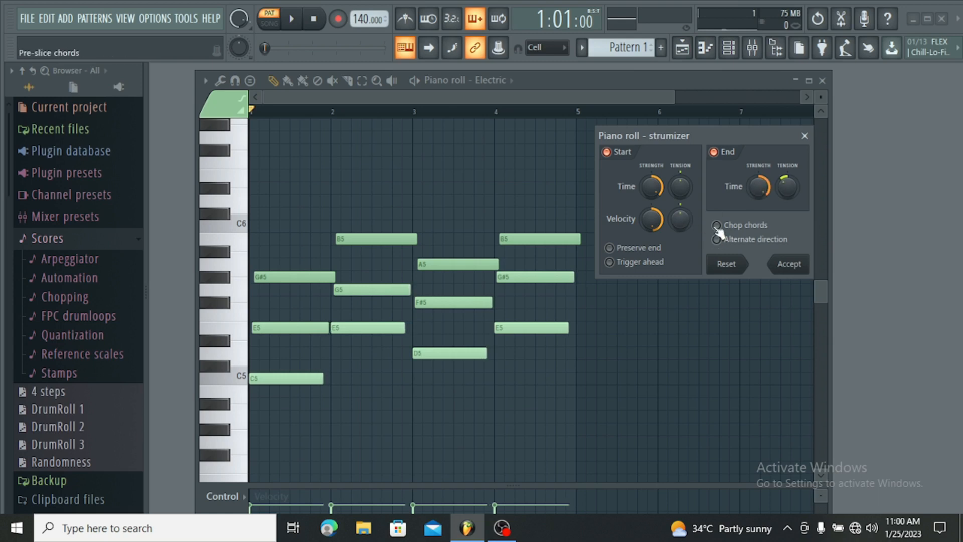
pyautogui.click(718, 240)
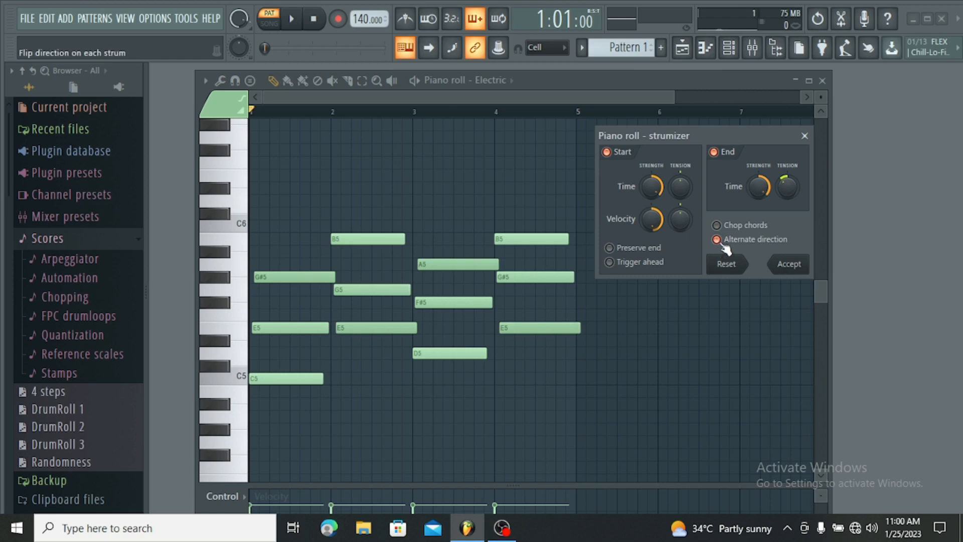
pyautogui.moveTo(652, 187)
pyautogui.mouseDown()
pyautogui.moveTo(651, 205)
pyautogui.moveTo(651, 176)
pyautogui.mouseUp()
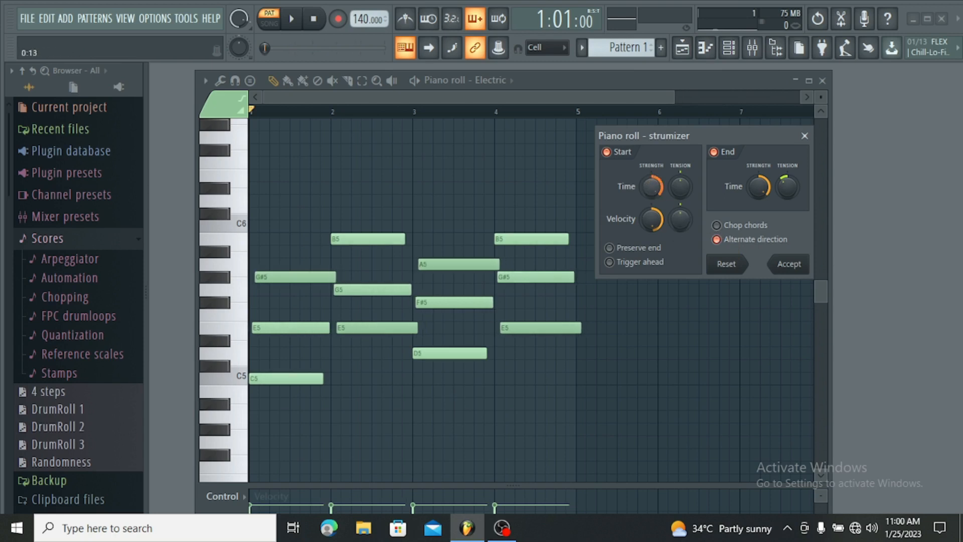
# Disable alternate direction, lower the start time strength to a very slight strum, and audition the chords
pyautogui.click(717, 239)
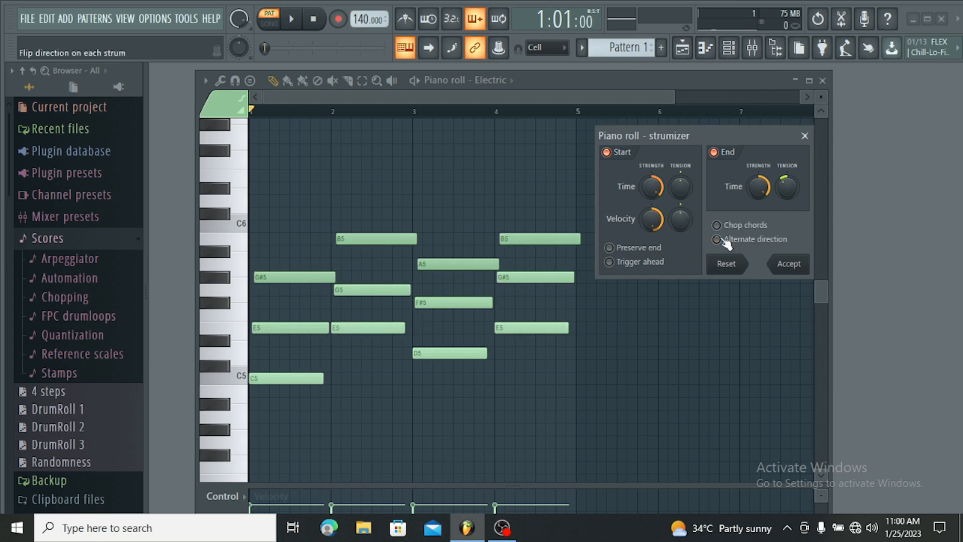
pyautogui.moveTo(652, 186); pyautogui.dragTo(651, 199)
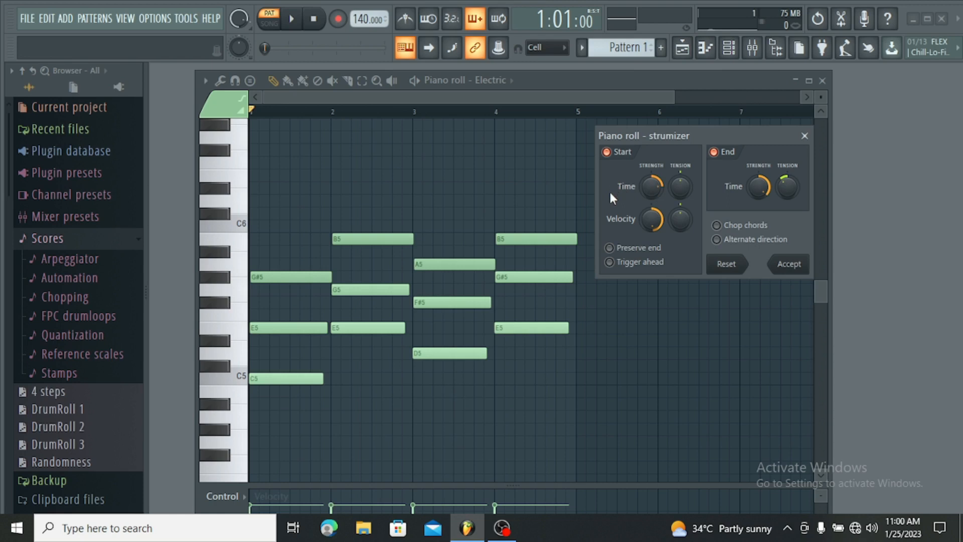
pyautogui.press('space')
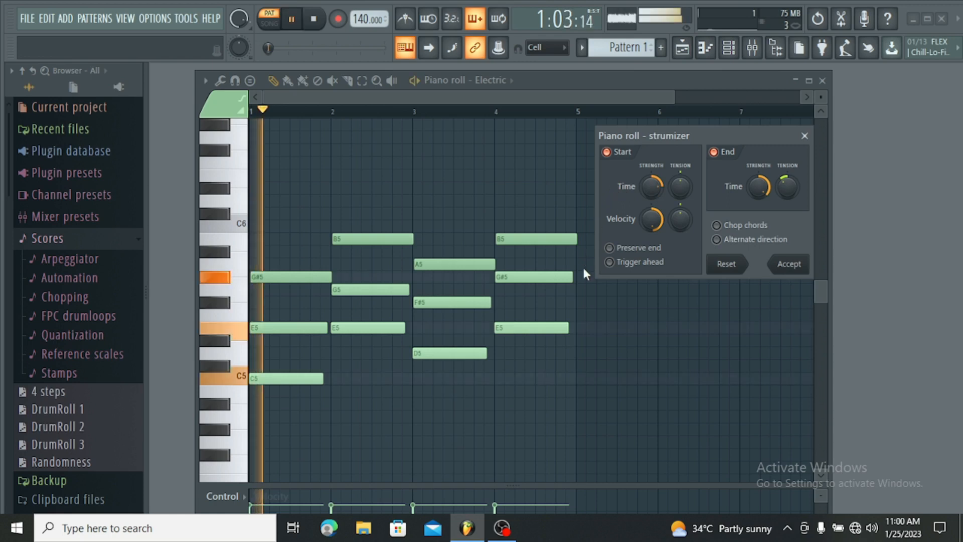
pyautogui.press('space')
# Enable Trigger ahead and audition the strum while sweeping the start time strength from strongly positive to negative
pyautogui.click(610, 262)
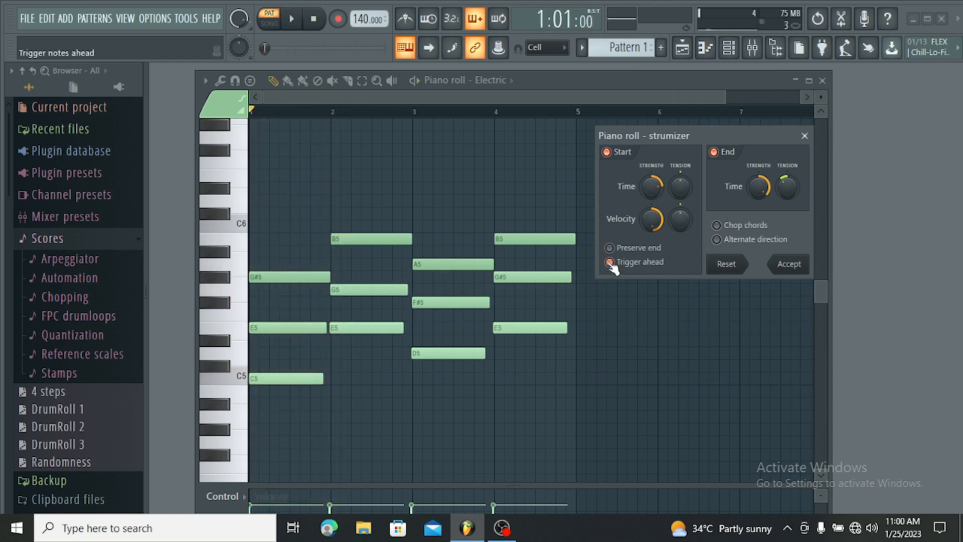
pyautogui.press('space')
pyautogui.moveTo(654, 182); pyautogui.dragTo(654, 178)
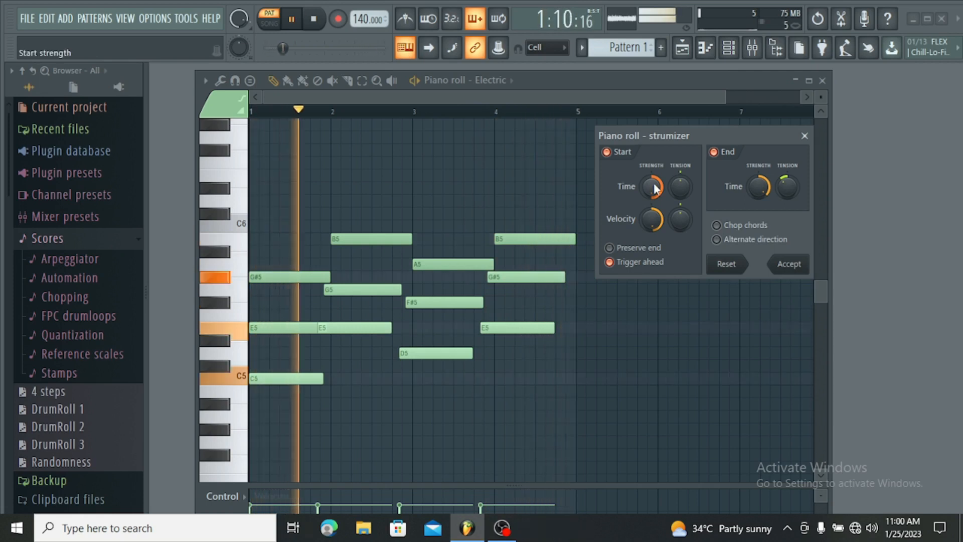
pyautogui.moveTo(654, 189); pyautogui.dragTo(655, 201)
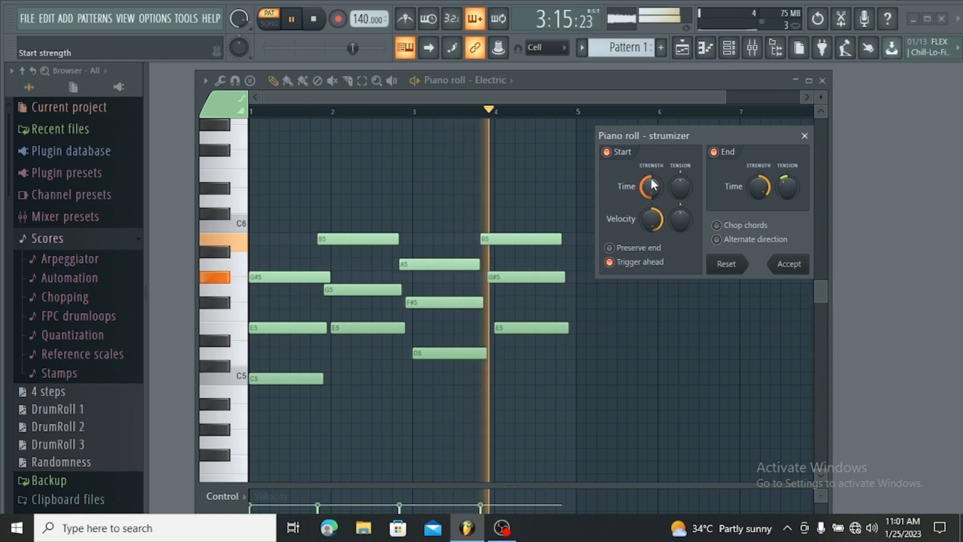
pyautogui.press('space')
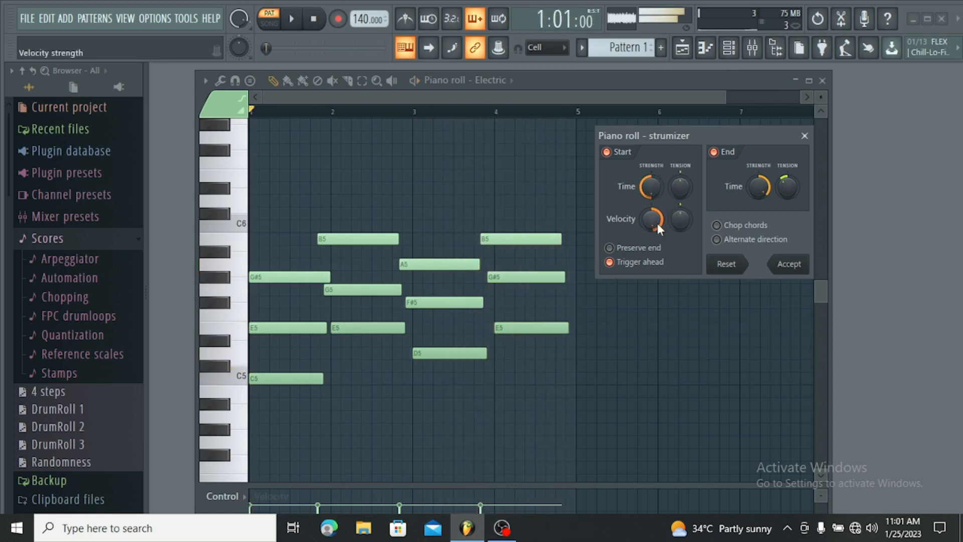
# Audition the strum with a negative end time strength and a weaker negative start time strength, and close the strumizer without applying it
pyautogui.press('space')
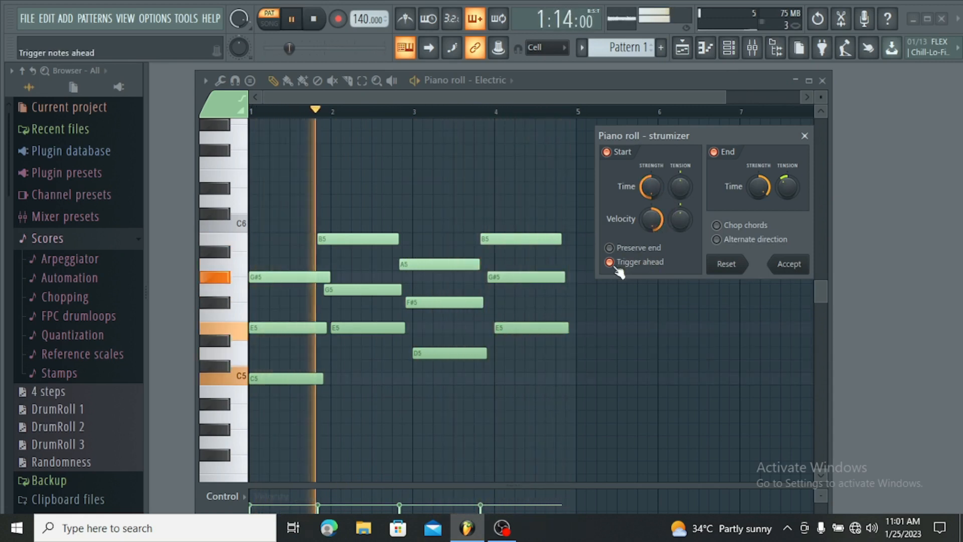
pyautogui.moveTo(758, 187); pyautogui.dragTo(758, 205)
pyautogui.moveTo(675, 219); pyautogui.dragTo(647, 186)
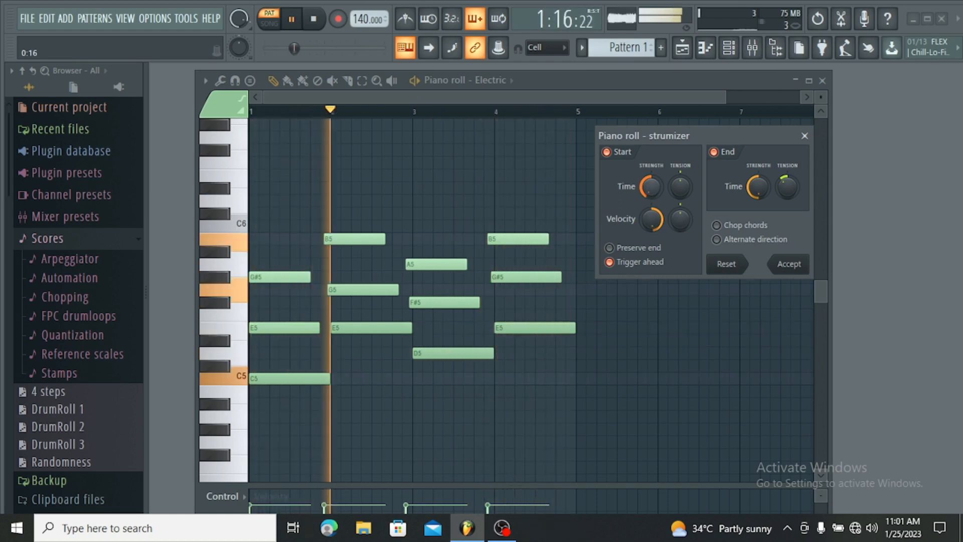
pyautogui.click(805, 136)
pyautogui.press('space')
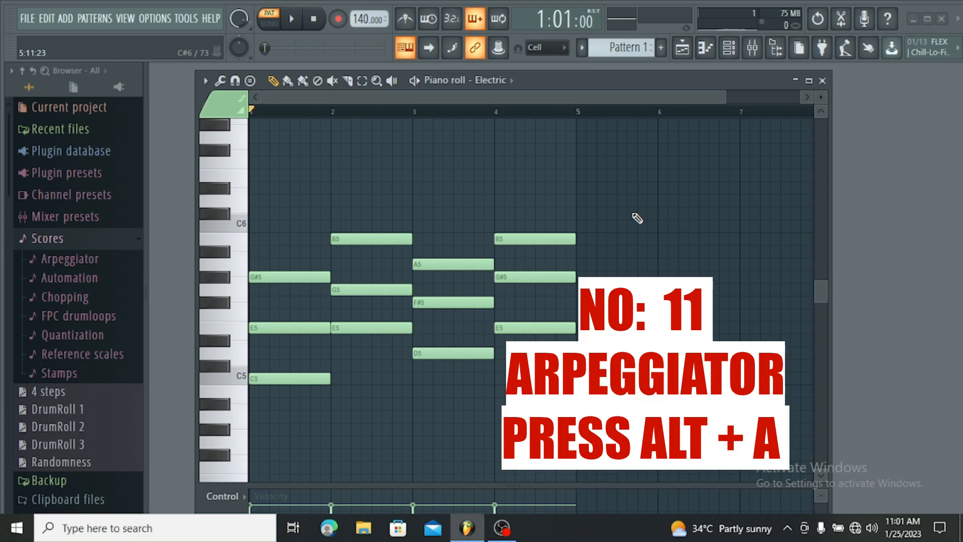
# Preview the arpeggiator on the chords with the Default pattern and audition the result
pyautogui.hotkey('alt', 'a')
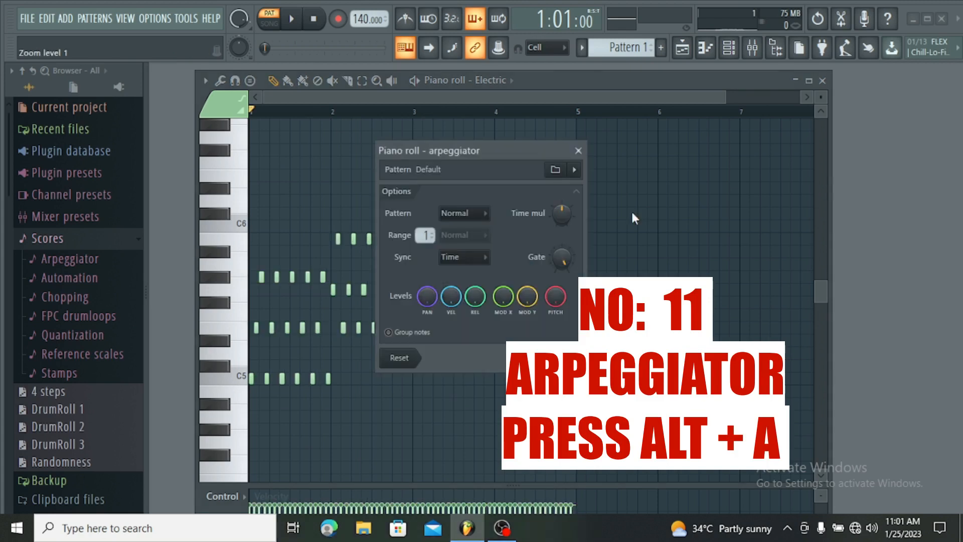
pyautogui.press('space')
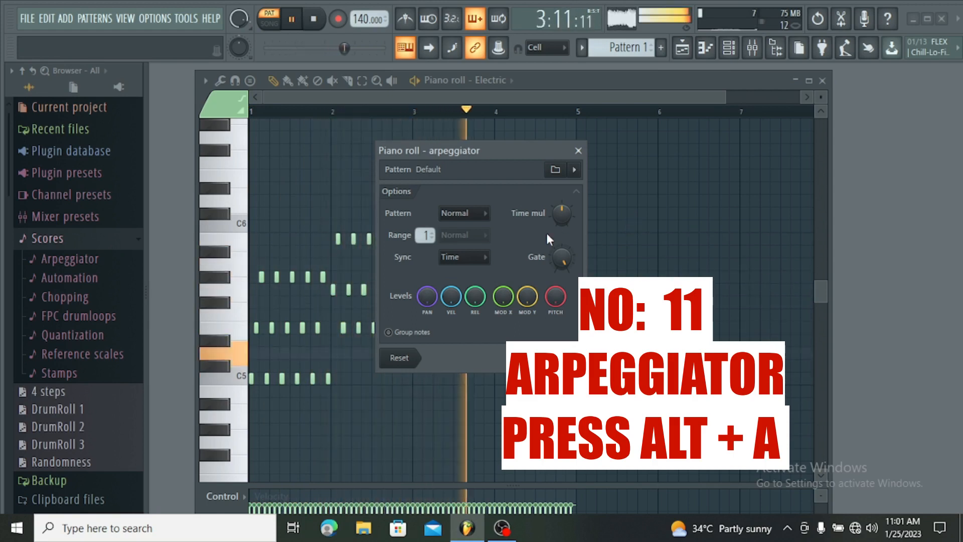
pyautogui.press('space')
# Try the arpeggiator's lowest time multiplier, and audition the arpeggio at the middle and highest multipliers
pyautogui.moveTo(565, 212); pyautogui.dragTo(564, 255)
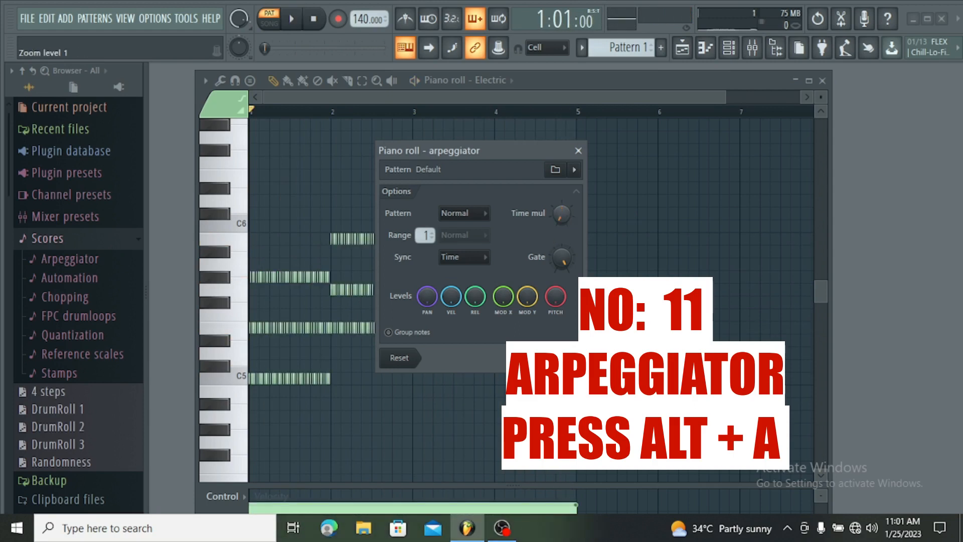
pyautogui.moveTo(562, 213)
pyautogui.mouseDown()
pyautogui.moveTo(561, 183)
pyautogui.moveTo(562, 226)
pyautogui.mouseUp()
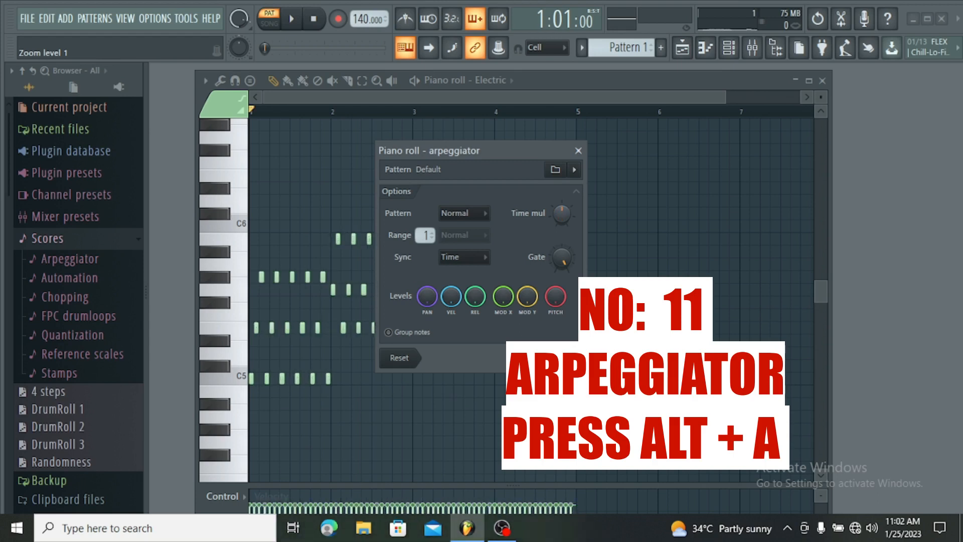
pyautogui.press('space')
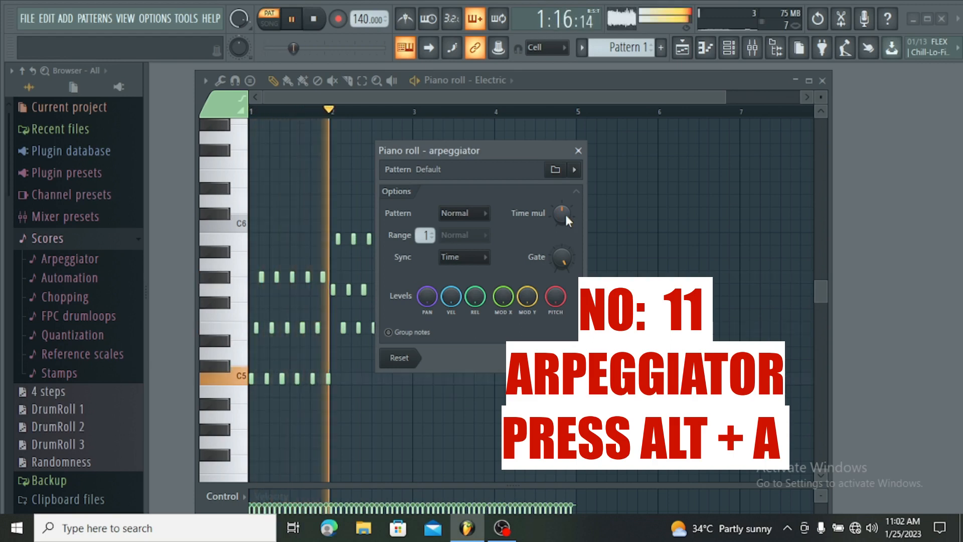
pyautogui.press('space')
pyautogui.moveTo(561, 213); pyautogui.dragTo(562, 193)
pyautogui.press('space')
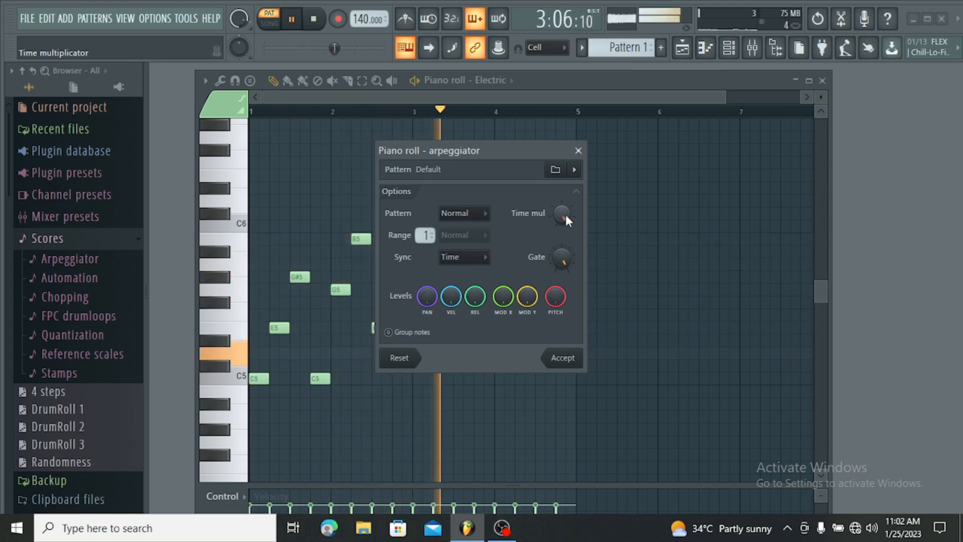
pyautogui.press('space')
# Audition the arpeggio in Flip pattern mode at different time multipliers, and close the arpeggiator without applying it
pyautogui.click(462, 214)
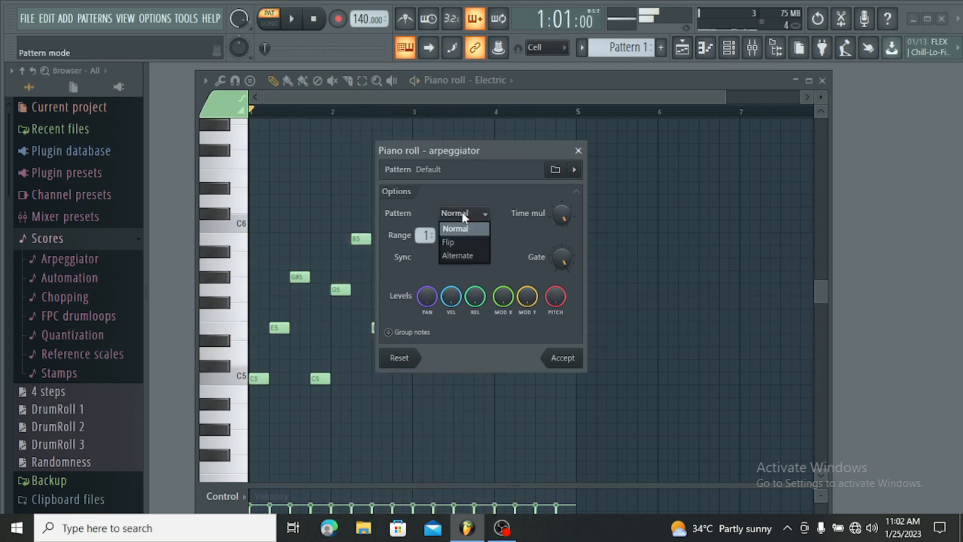
pyautogui.click(468, 243)
pyautogui.press('space')
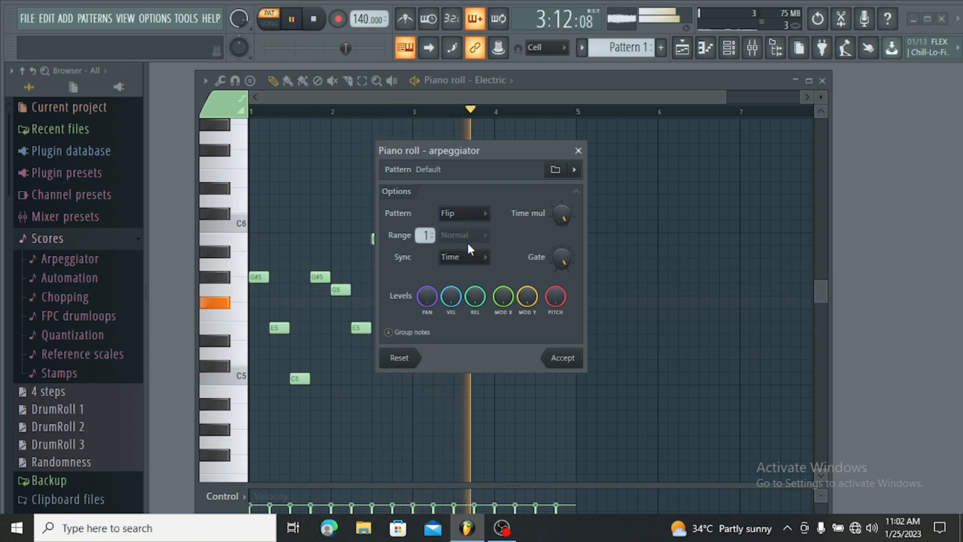
pyautogui.moveTo(562, 213); pyautogui.dragTo(562, 228)
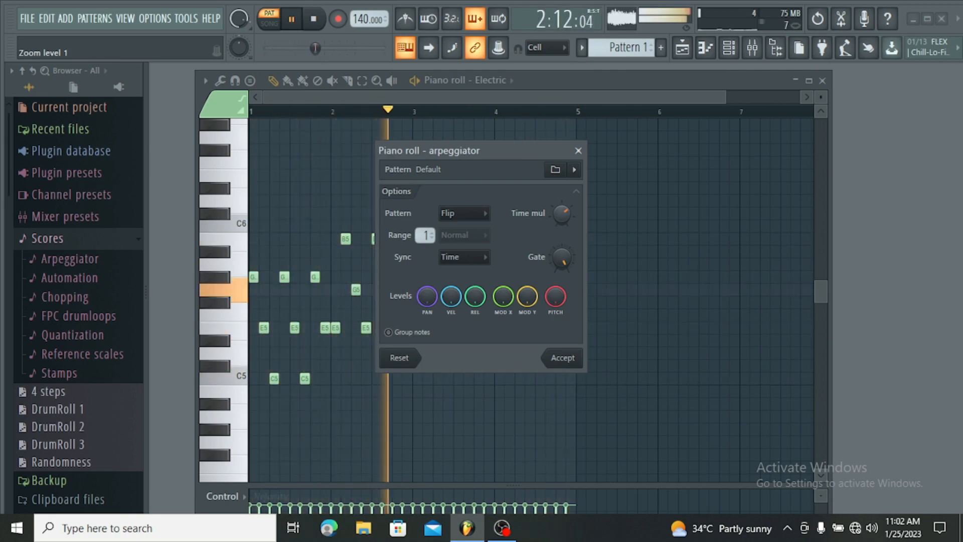
pyautogui.press('space')
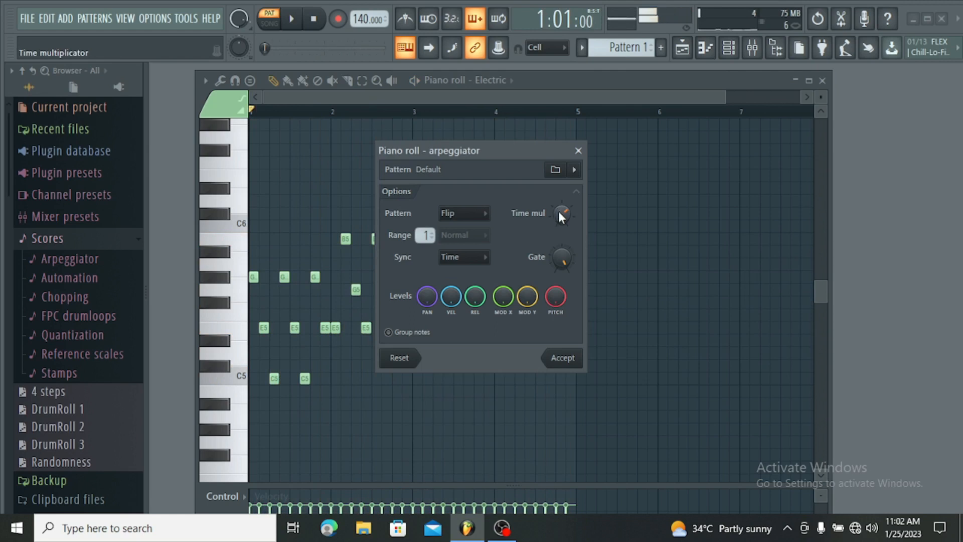
pyautogui.scroll(1, 558, 212)
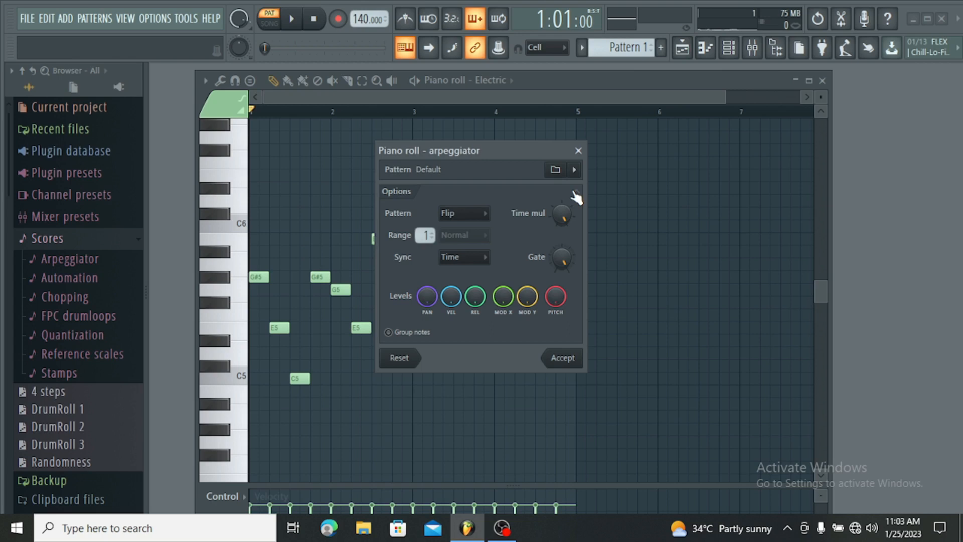
pyautogui.click(578, 150)
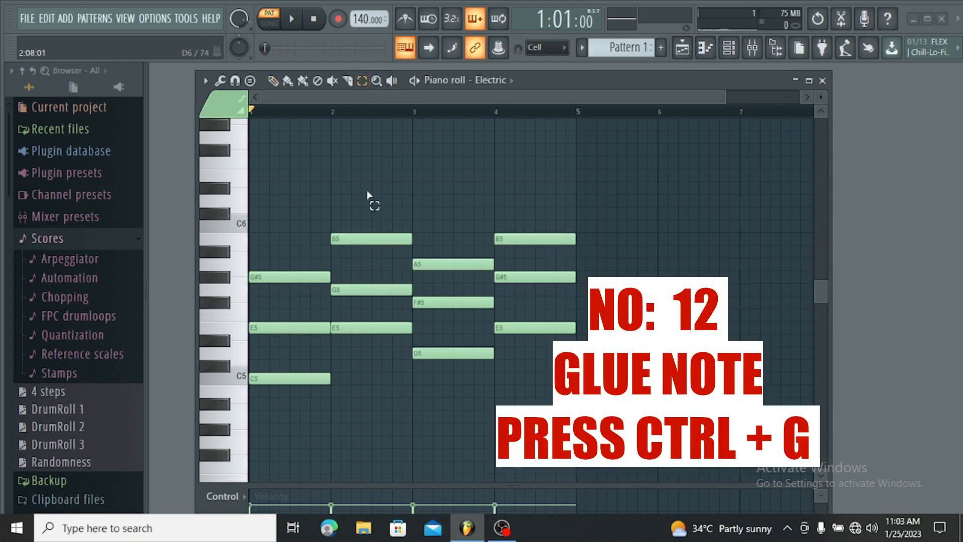
# Slice the three notes of the bar 2 chord near their middle, and glue the pieces back together
pyautogui.click(348, 80)
pyautogui.moveTo(377, 229); pyautogui.dragTo(381, 356)
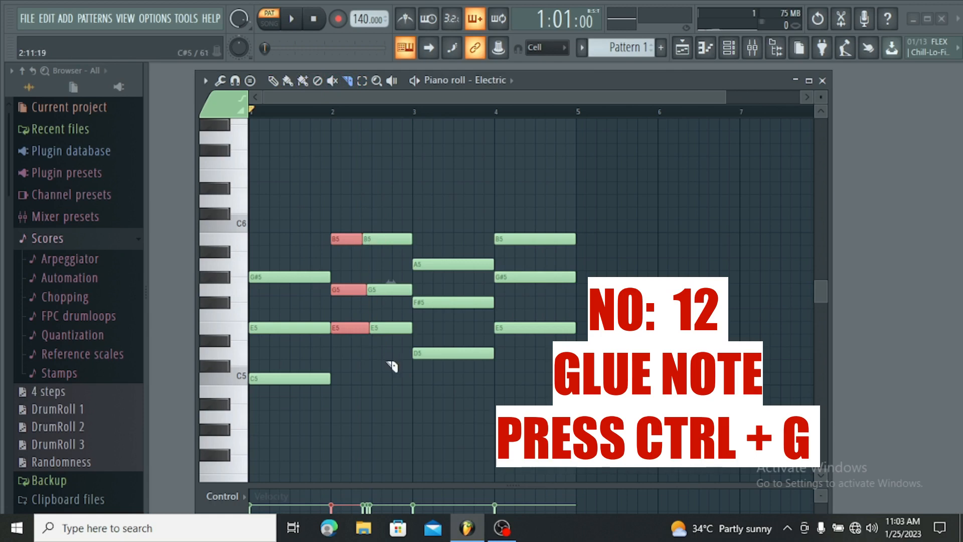
pyautogui.click(362, 80)
pyautogui.moveTo(346, 196); pyautogui.dragTo(393, 365)
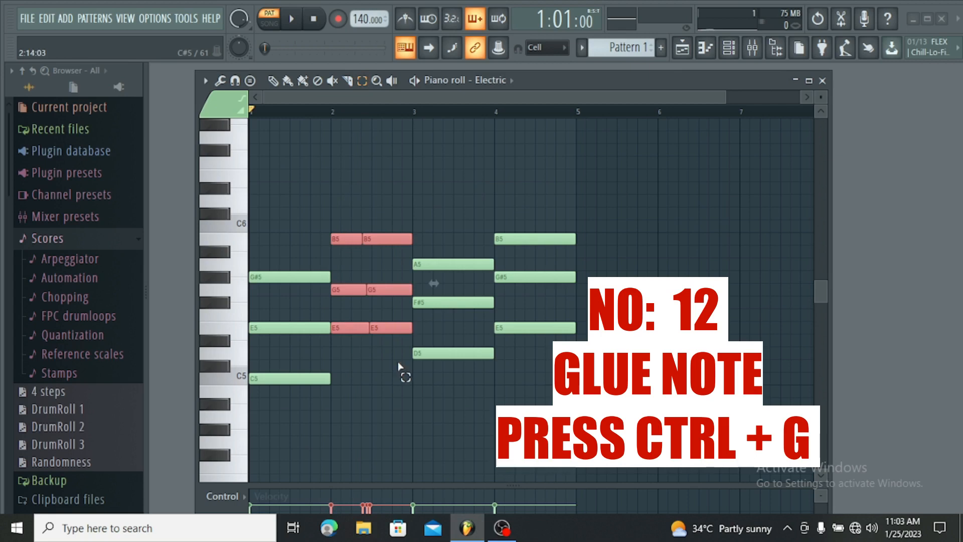
pyautogui.hotkey('ctrl', 'g')
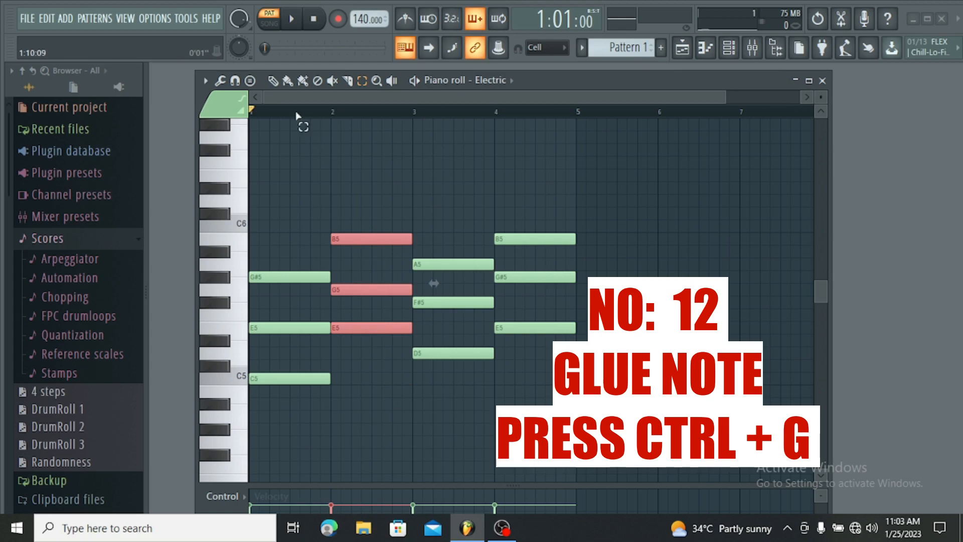
# Repeat the slice and glue on the bar 2 chord with a straight vertical cut through its B5, G5 and E5 notes
pyautogui.click(347, 80)
pyautogui.moveTo(376, 239); pyautogui.dragTo(375, 353)
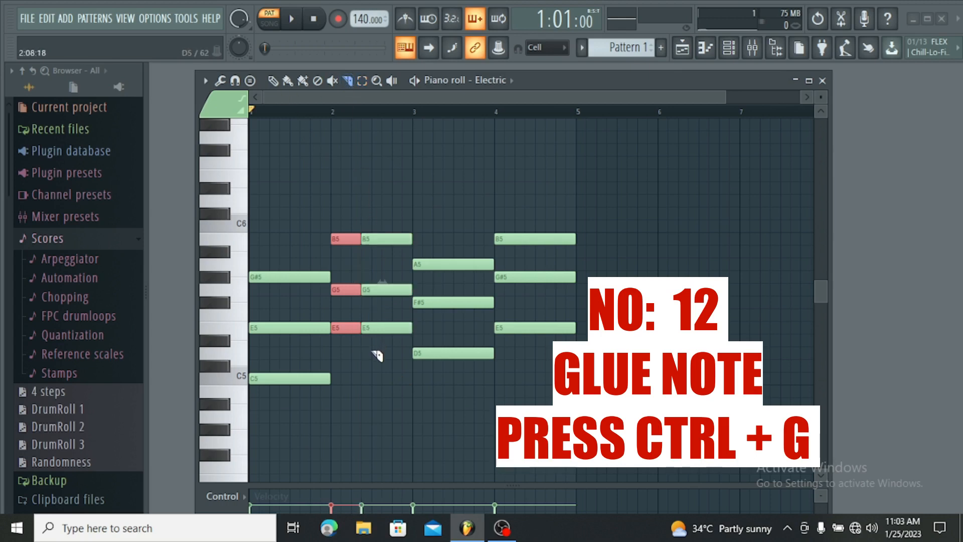
pyautogui.click(362, 80)
pyautogui.moveTo(346, 221); pyautogui.dragTo(386, 351)
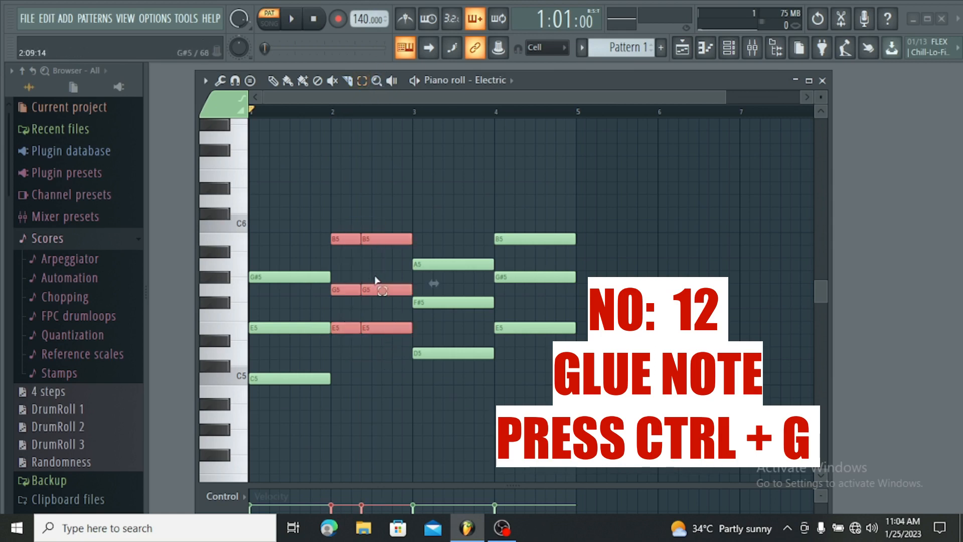
pyautogui.hotkey('ctrl', 'g')
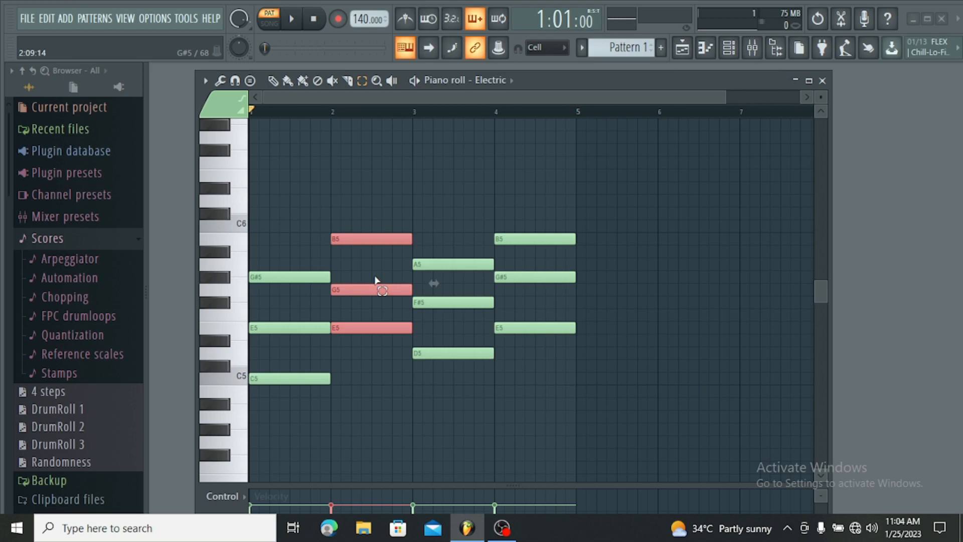
# Switch to the Draw tool and clear the selection of the bar 2 chord, leaving no extra note in bar 1
pyautogui.click(273, 81)
pyautogui.click(289, 190)
pyautogui.rightClick(289, 190)
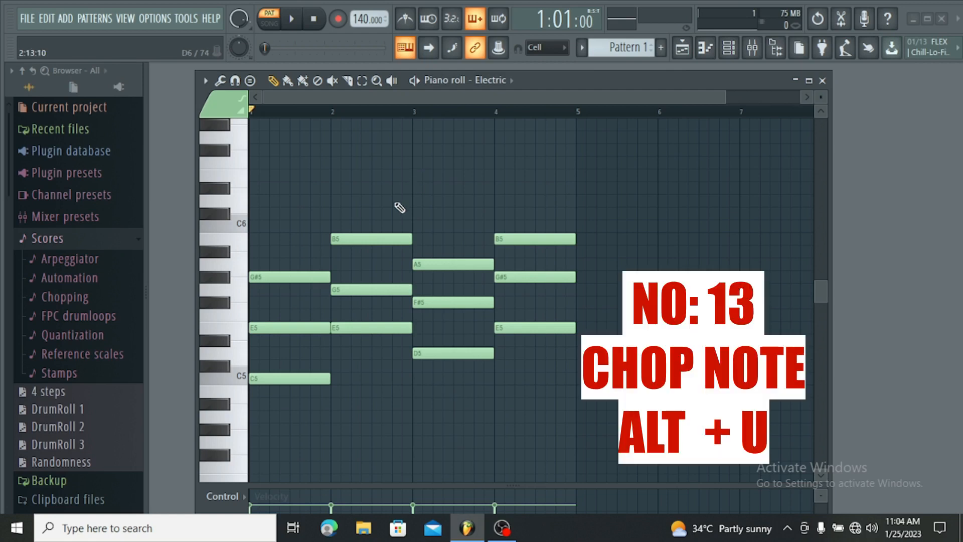
# Open the chopper on the chord notes and audition the Default pattern, raising the time multiplier to eight slices per bar
pyautogui.hotkey('alt', 'u')
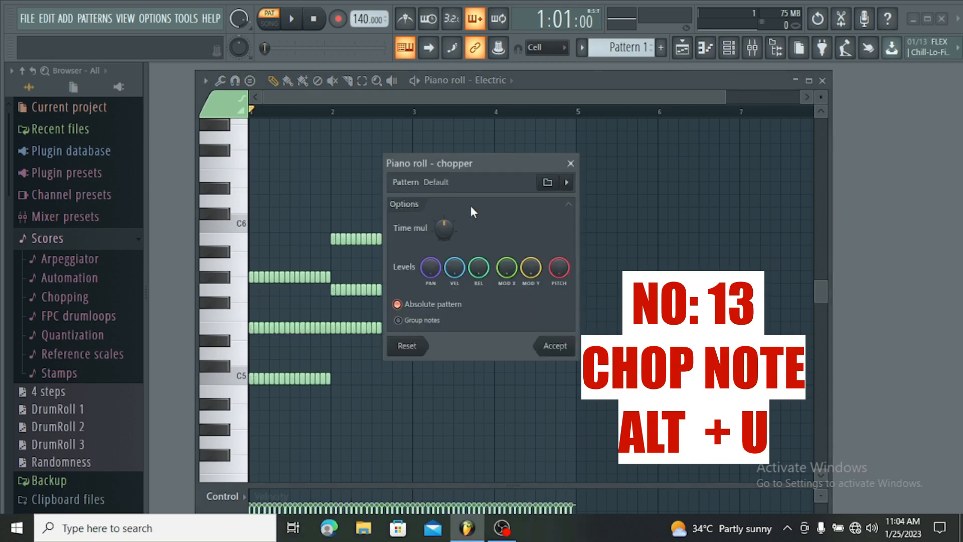
pyautogui.moveTo(439, 230)
pyautogui.mouseDown()
pyautogui.moveTo(439, 204)
pyautogui.moveTo(438, 228)
pyautogui.mouseUp()
pyautogui.press('space')
pyautogui.press('space')
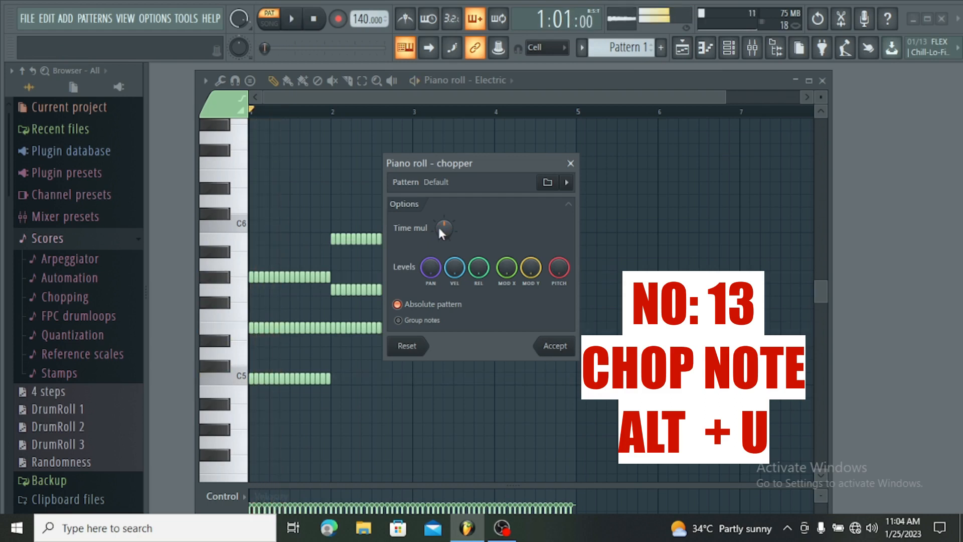
pyautogui.moveTo(440, 229); pyautogui.dragTo(440, 220)
pyautogui.press('space')
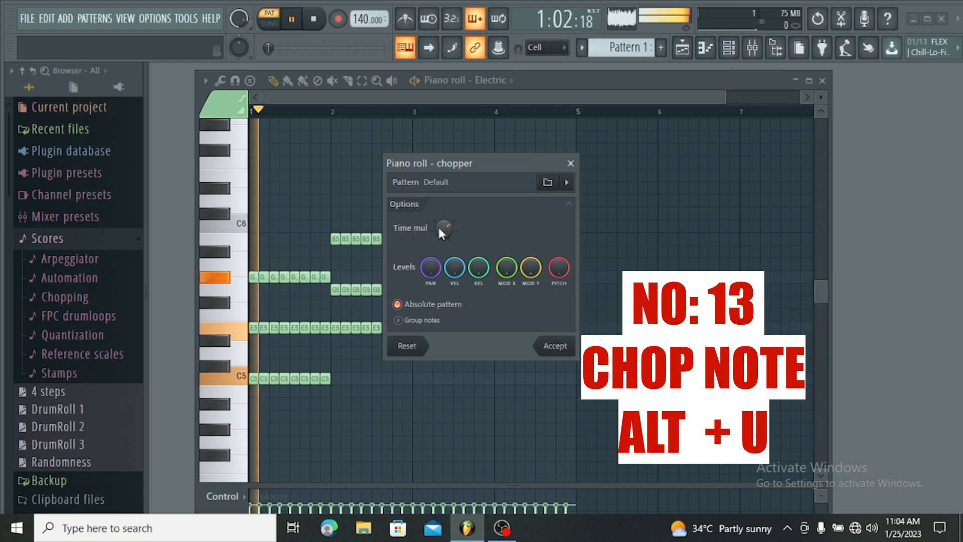
pyautogui.press('space')
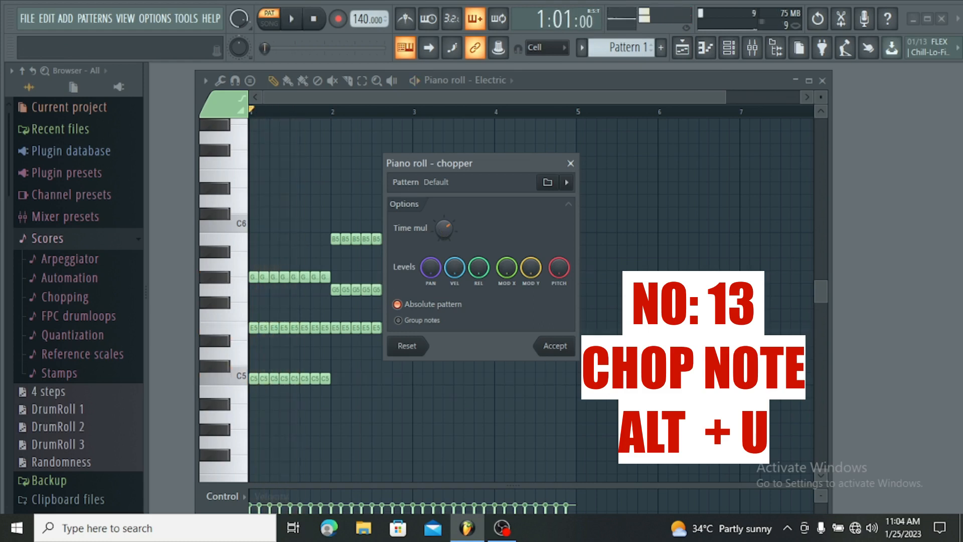
# Raise the chopper's time multiplier further to four slices per bar while auditioning, and close the chopper without applying it
pyautogui.moveTo(440, 229); pyautogui.dragTo(440, 221)
pyautogui.press('space')
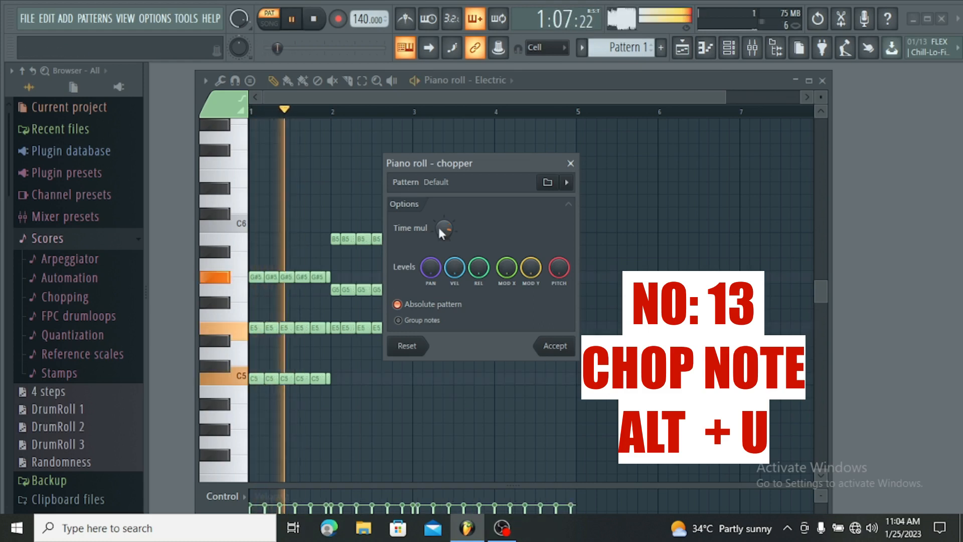
pyautogui.press('space')
pyautogui.moveTo(444, 230); pyautogui.dragTo(443, 221)
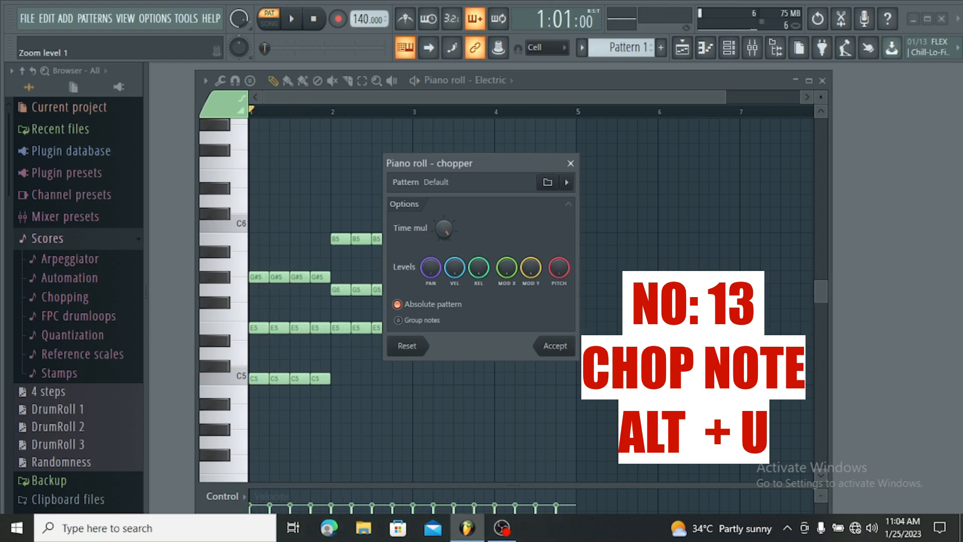
pyautogui.press('space')
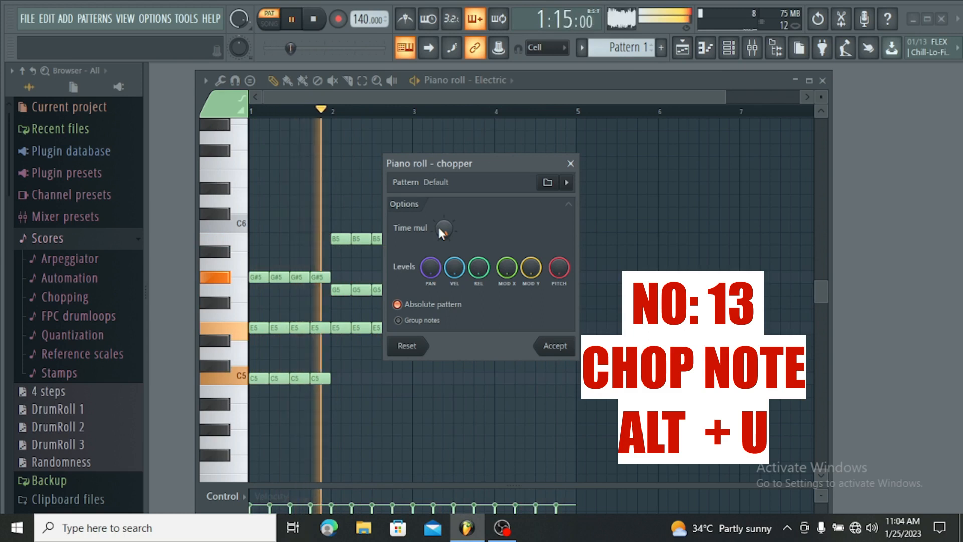
pyautogui.press('space')
pyautogui.click(570, 163)
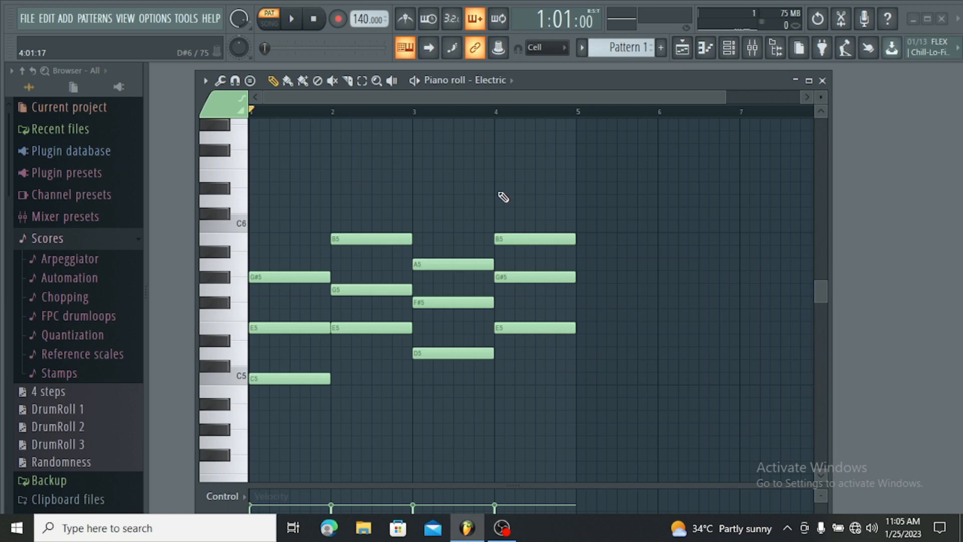
# Quick-chop all the chord notes and undo the chop
pyautogui.hotkey('ctrl', 'u')
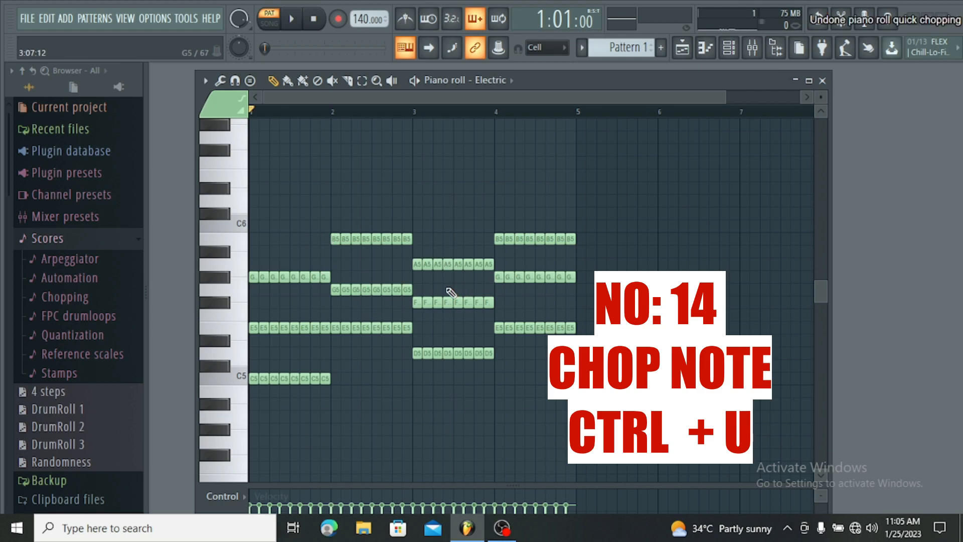
pyautogui.hotkey('ctrl', 'z')
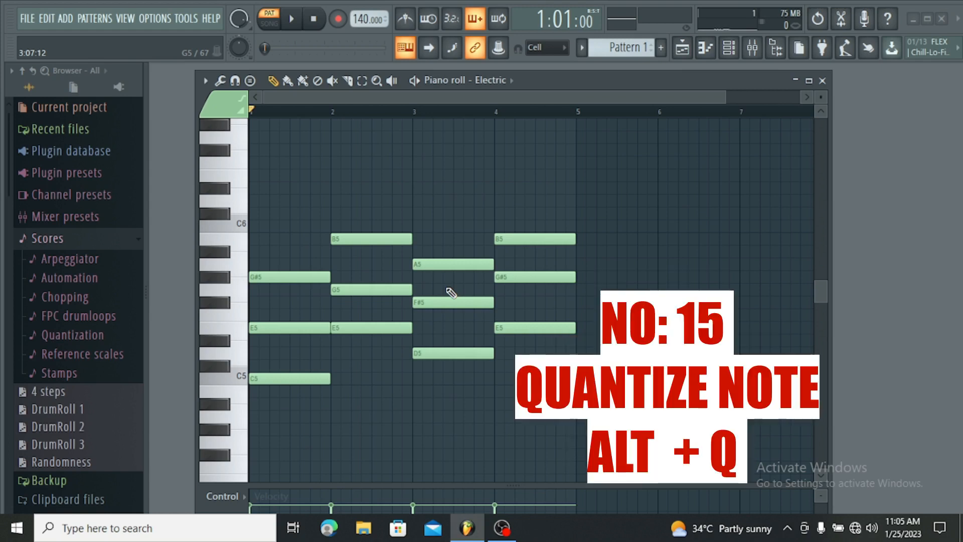
# Set the global snap to (none) so notes can be moved freely
pyautogui.click(275, 278)
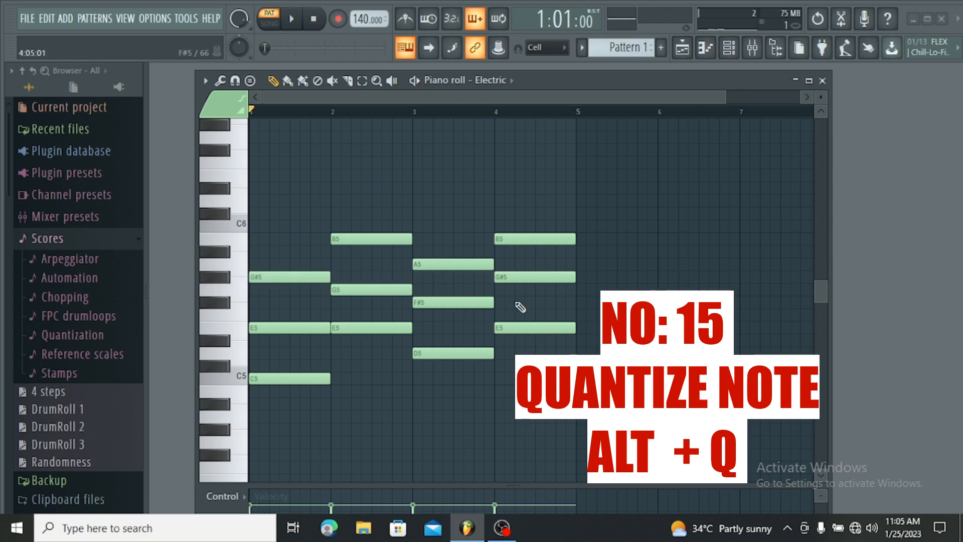
pyautogui.click(543, 49)
pyautogui.click(545, 96)
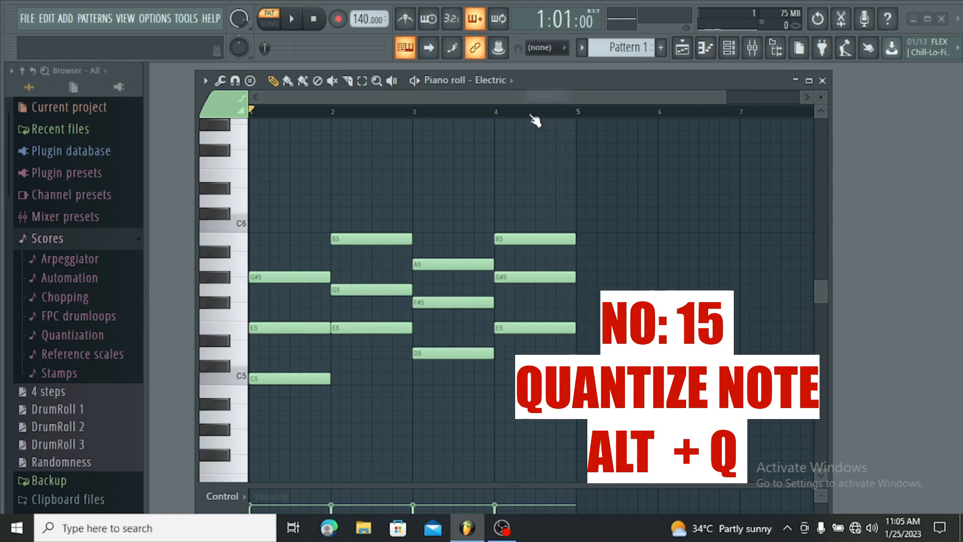
# Delete the E5 note in bar 1 and redraw it at the start of the bar
pyautogui.moveTo(250, 279)
pyautogui.mouseDown()
pyautogui.moveTo(261, 278)
pyautogui.moveTo(250, 279)
pyautogui.mouseUp()
pyautogui.rightClick(285, 328)
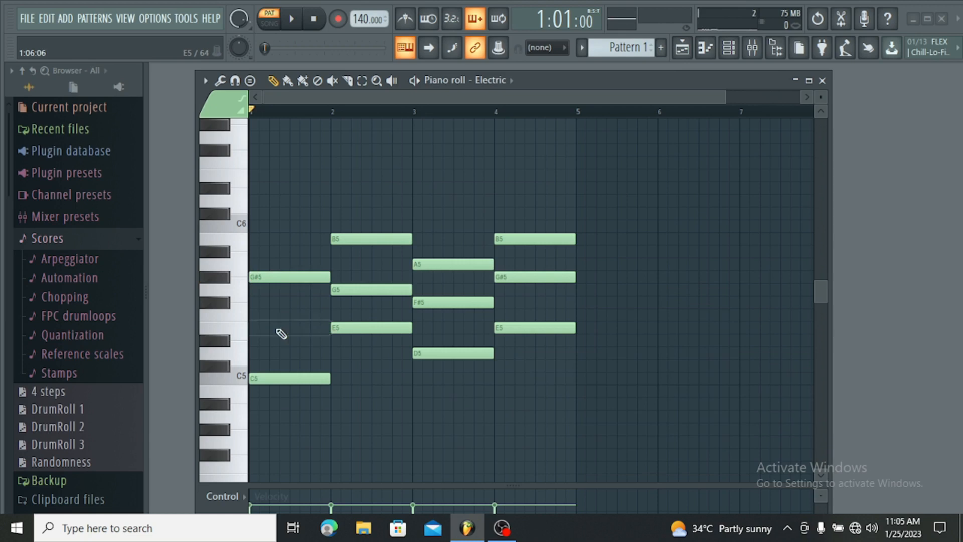
pyautogui.click(259, 328)
pyautogui.moveTo(279, 334); pyautogui.dragTo(257, 335)
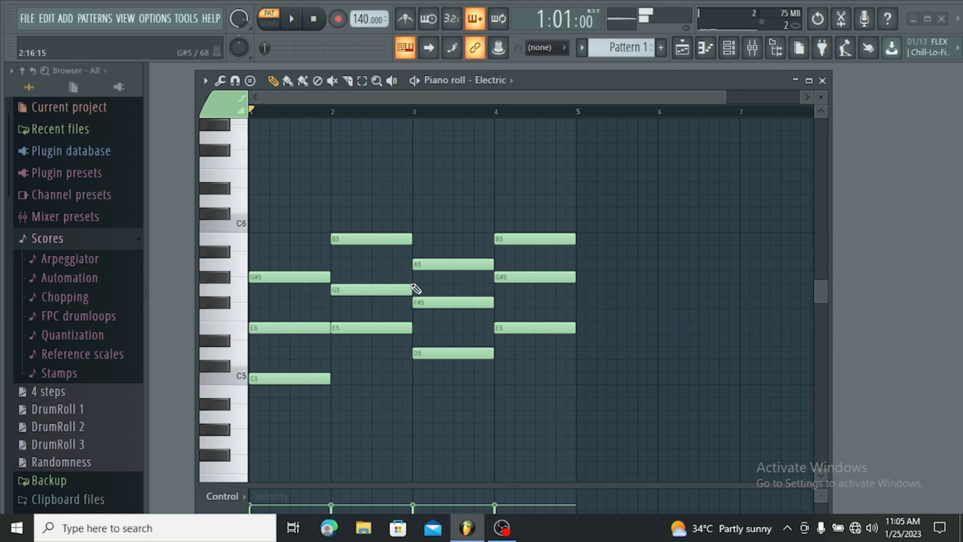
# Nudge the bar 2 E5 to 2:01:09, the bar 3 F#5 to 3:01:07 and the bar 4 B5 slightly late
pyautogui.moveTo(381, 329); pyautogui.dragTo(384, 332)
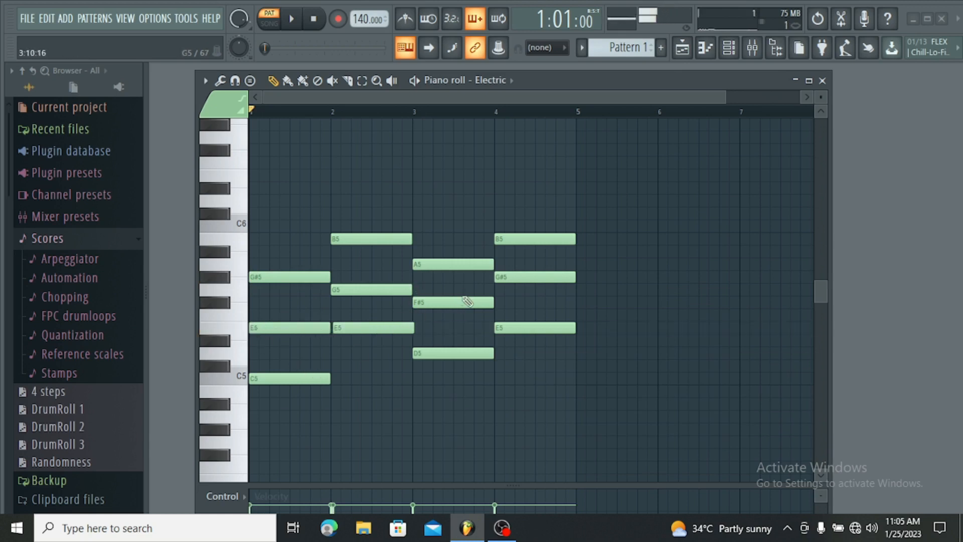
pyautogui.moveTo(456, 302); pyautogui.dragTo(459, 306)
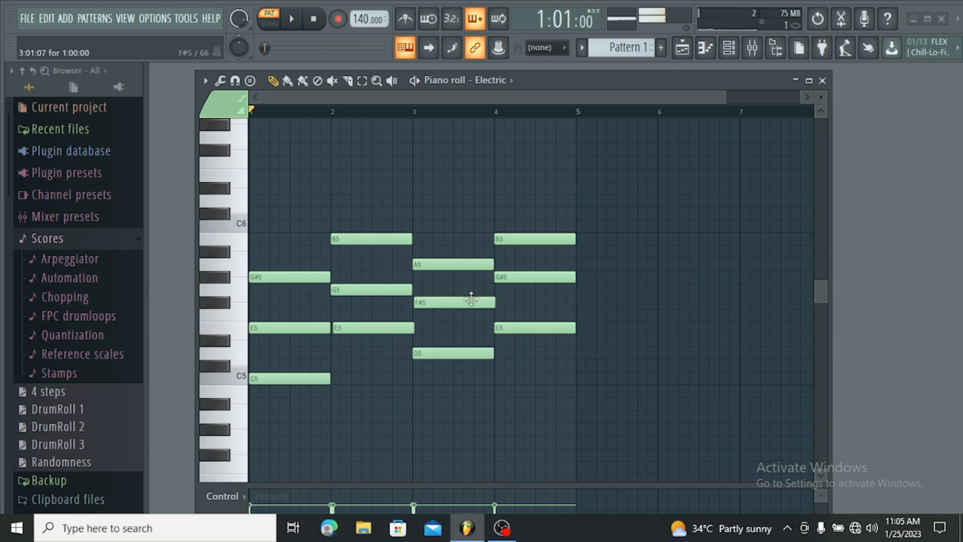
pyautogui.moveTo(501, 239); pyautogui.dragTo(502, 240)
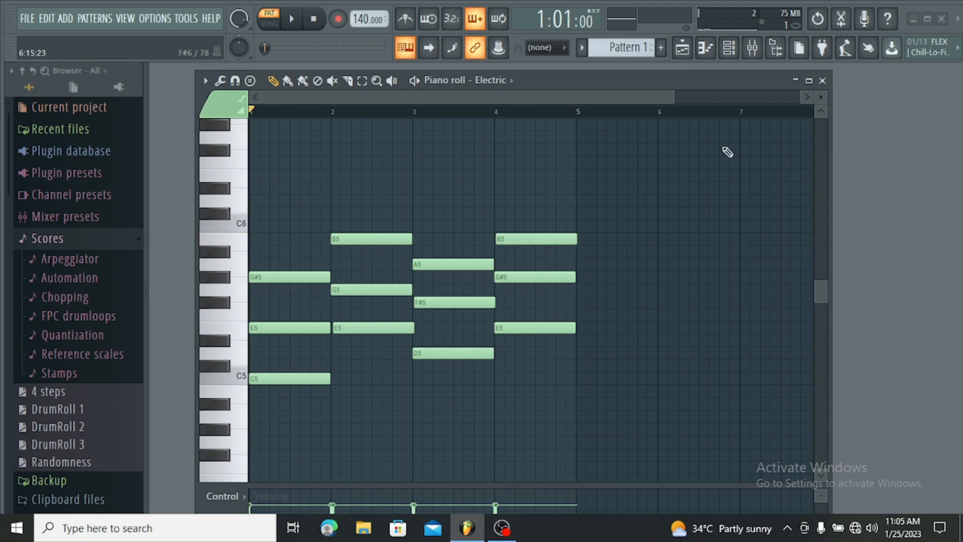
pyautogui.moveTo(672, 97); pyautogui.dragTo(441, 143)
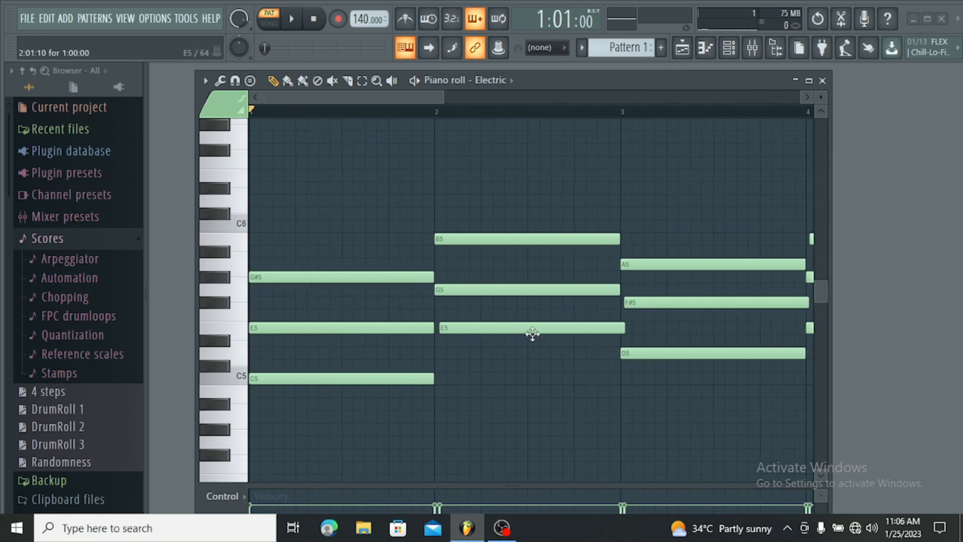
pyautogui.click(613, 328)
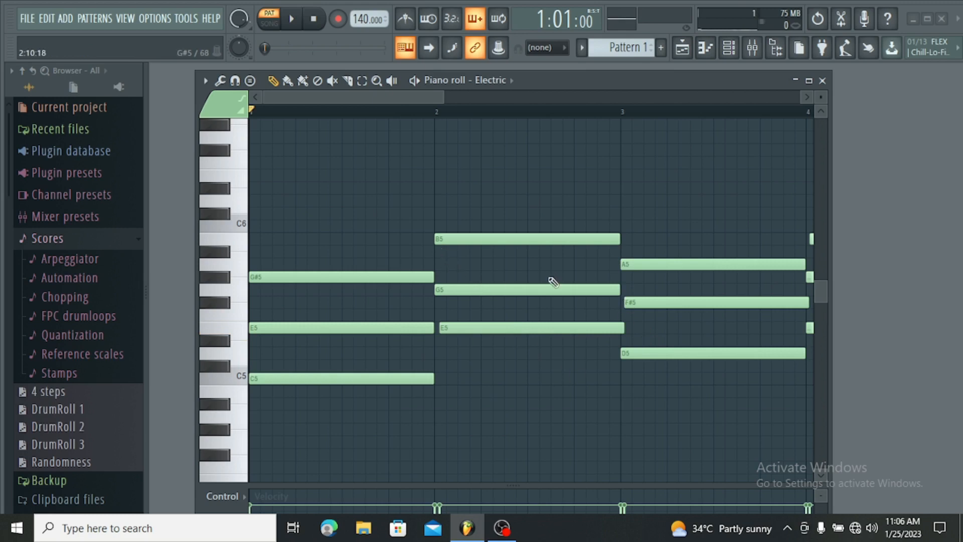
pyautogui.moveTo(441, 92); pyautogui.dragTo(768, 117)
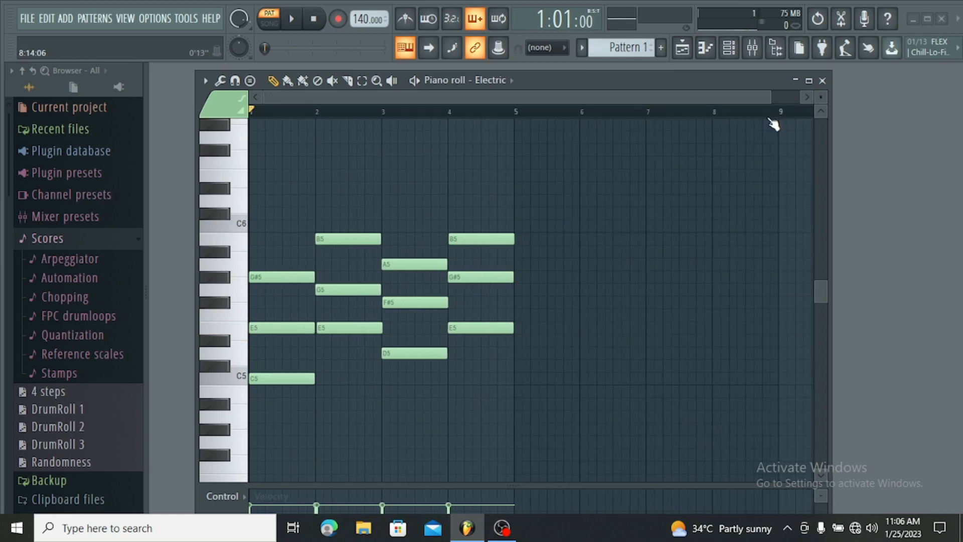
# Preview the quantizer with start time and duration strength at maximum, and close it without applying the quantization
pyautogui.hotkey('alt', 'q')
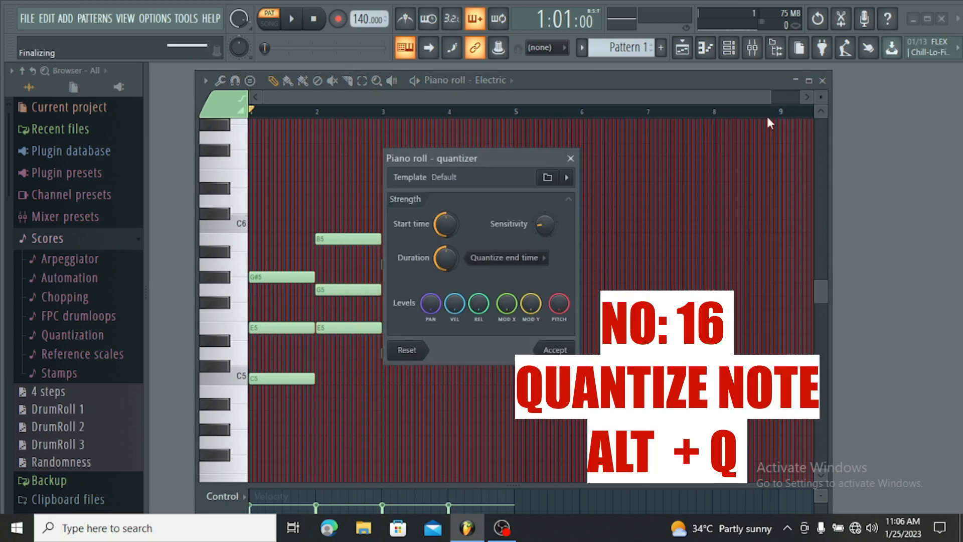
pyautogui.moveTo(444, 228)
pyautogui.mouseDown()
pyautogui.moveTo(446, 246)
pyautogui.moveTo(446, 206)
pyautogui.moveTo(445, 226)
pyautogui.mouseUp()
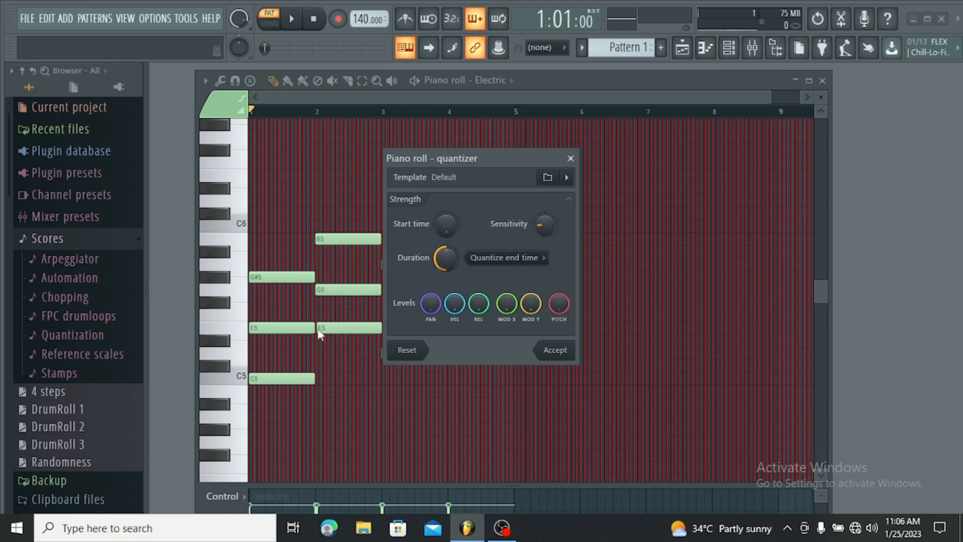
pyautogui.moveTo(446, 224); pyautogui.dragTo(446, 205)
pyautogui.moveTo(498, 154); pyautogui.dragTo(687, 134)
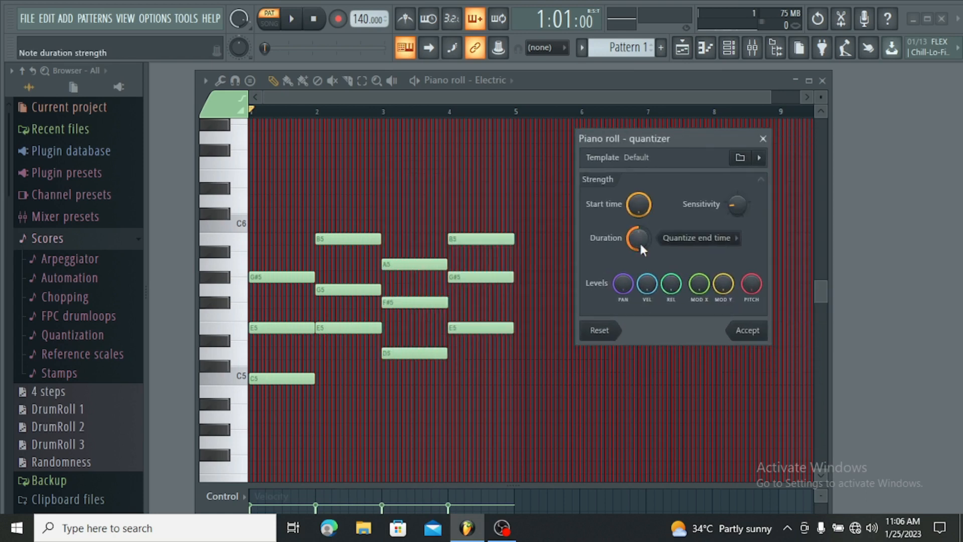
pyautogui.moveTo(635, 211)
pyautogui.mouseDown()
pyautogui.moveTo(636, 232)
pyautogui.moveTo(636, 212)
pyautogui.mouseUp()
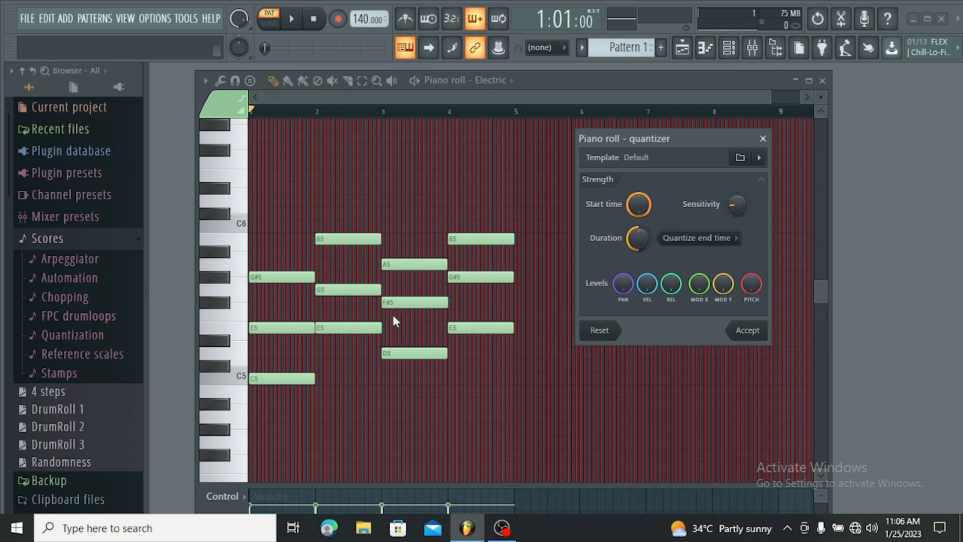
pyautogui.moveTo(636, 240); pyautogui.dragTo(636, 224)
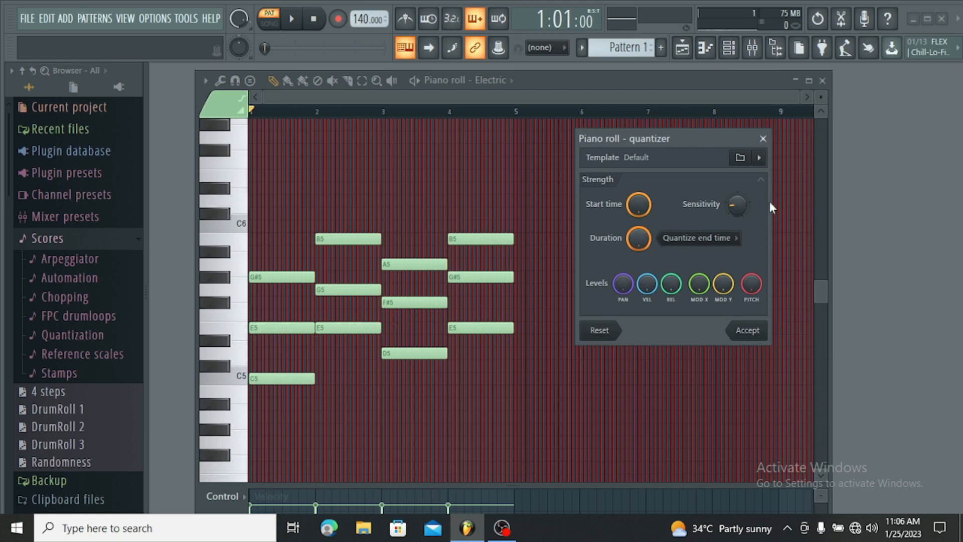
pyautogui.moveTo(737, 208); pyautogui.dragTo(737, 205)
pyautogui.click(763, 141)
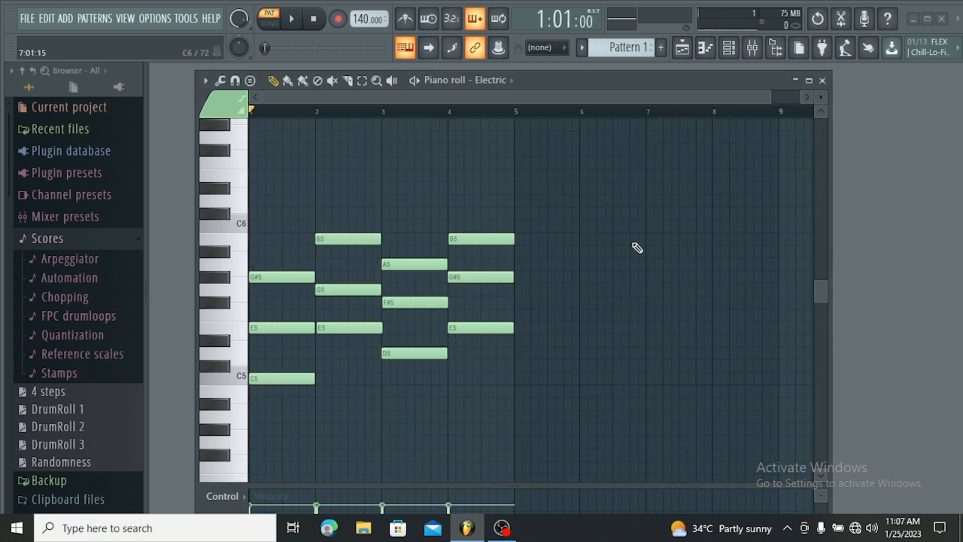
# Move the off-grid E5 note in bar 2 back to the start of the bar
pyautogui.click(352, 328)
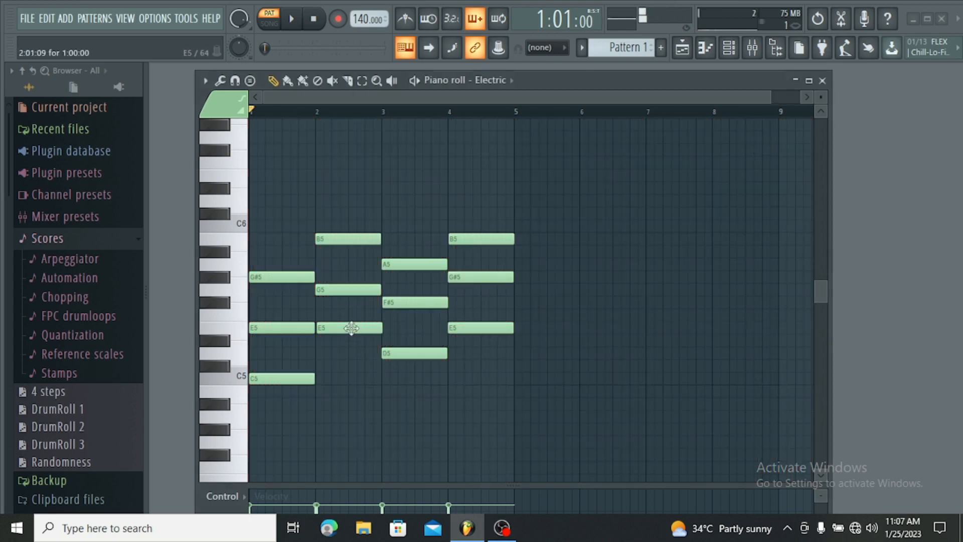
pyautogui.moveTo(348, 329); pyautogui.dragTo(346, 330)
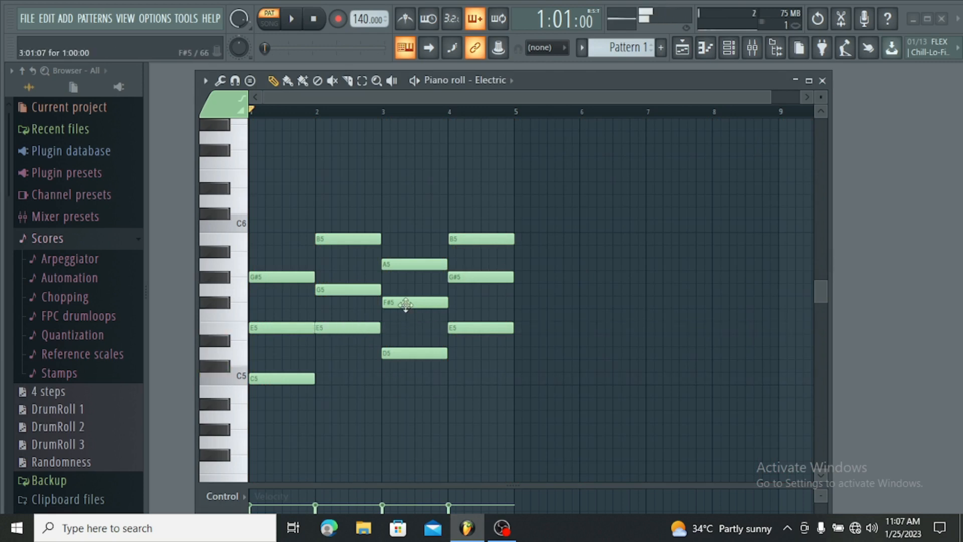
pyautogui.click(401, 302)
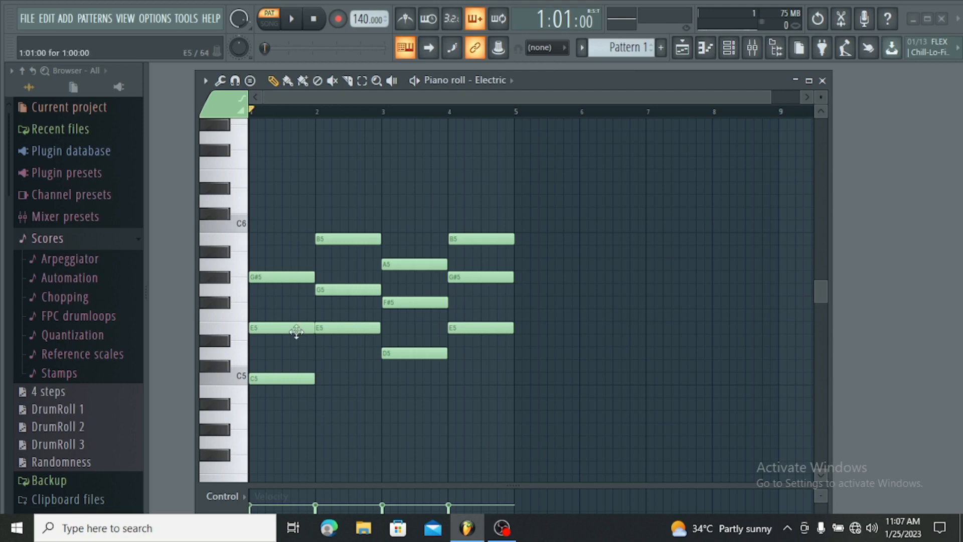
# Set the global snap to Cell and quick-quantize the start times of the notes
pyautogui.click(539, 48)
pyautogui.click(545, 75)
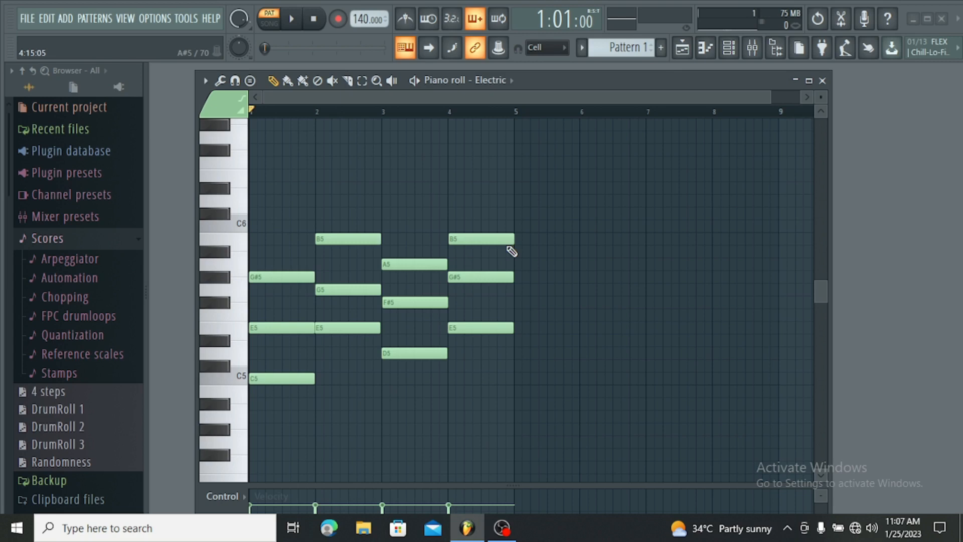
pyautogui.hotkey('shift', 'q')
pyautogui.hotkey('shift', 'q')
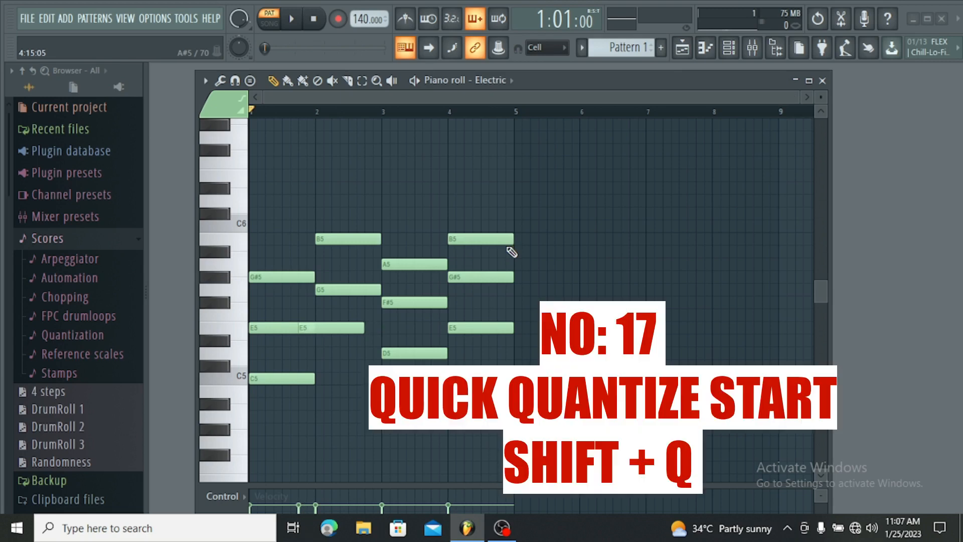
# Delete the stray duplicate E5 note and move the off-grid E5 to the start of bar 2
pyautogui.click(336, 328)
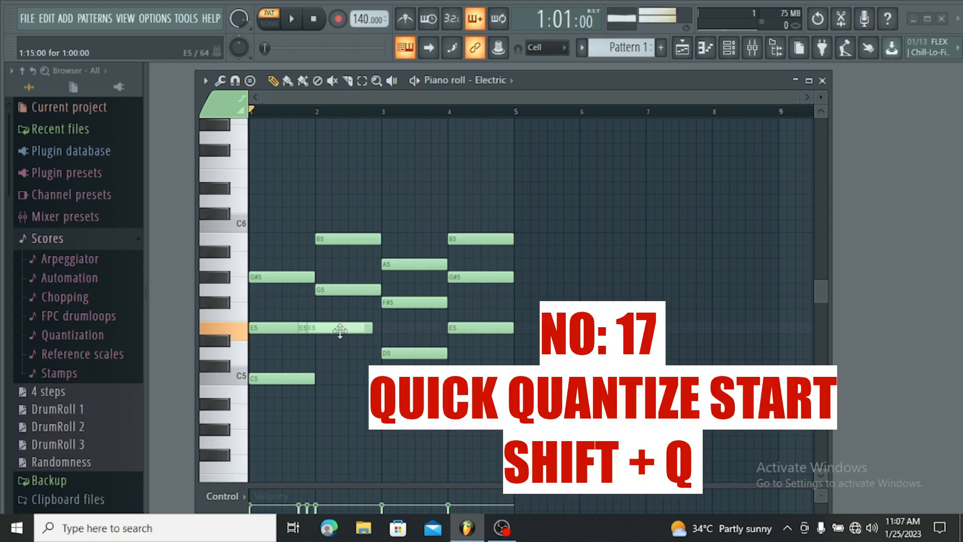
pyautogui.rightClick(349, 330)
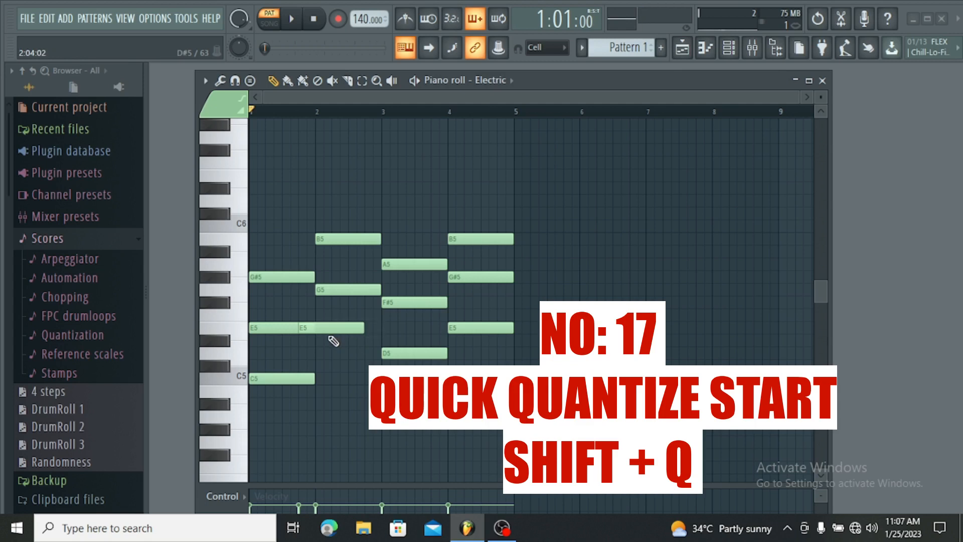
pyautogui.moveTo(328, 328); pyautogui.dragTo(344, 331)
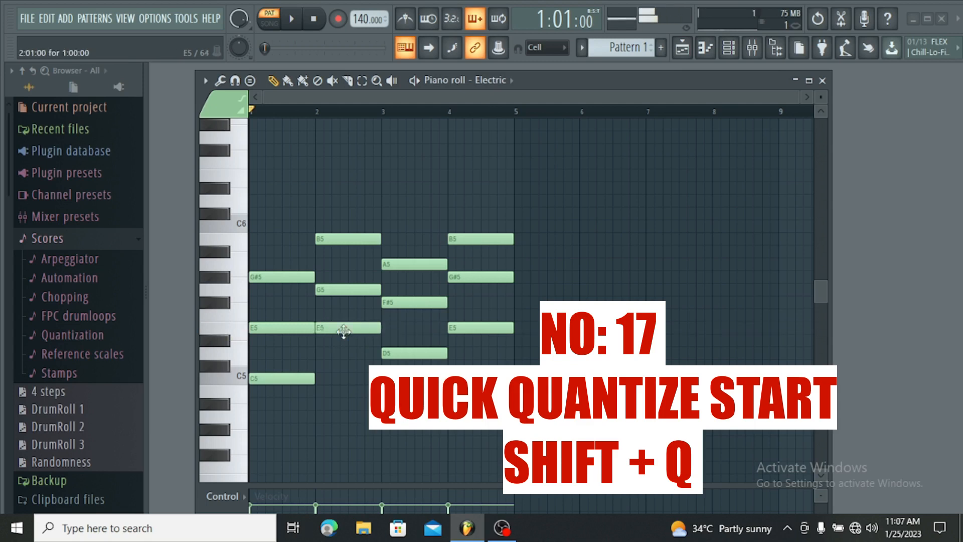
# Shift the bar 2 E5 one step early to 1:15:00 and quick-quantize its start time
pyautogui.moveTo(343, 331); pyautogui.dragTo(339, 336)
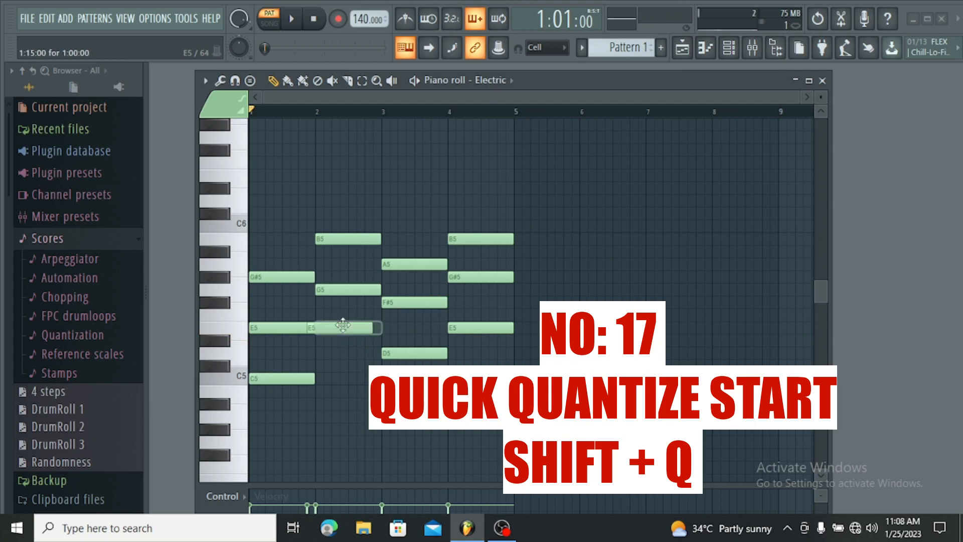
pyautogui.hotkey('shift', 'q')
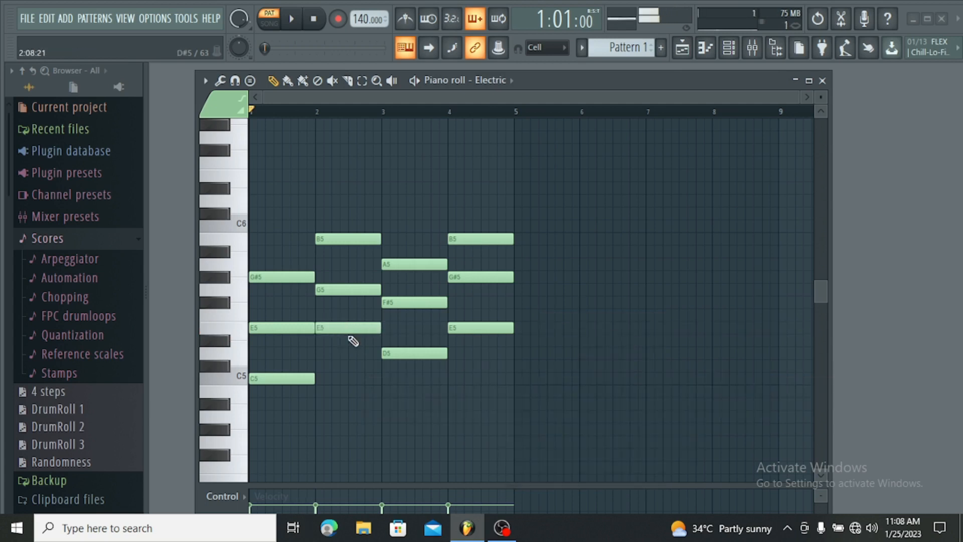
pyautogui.moveTo(348, 330); pyautogui.dragTo(351, 337)
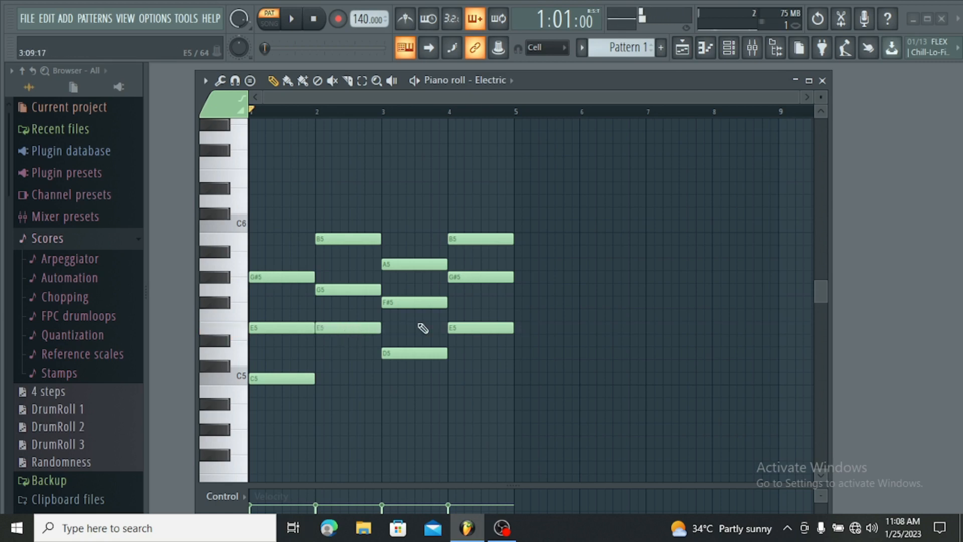
# Shift the bar 3 F#5 to 3:03:00 and back, and replace it with a new F#5 at the start of the bar
pyautogui.moveTo(429, 302); pyautogui.dragTo(432, 304)
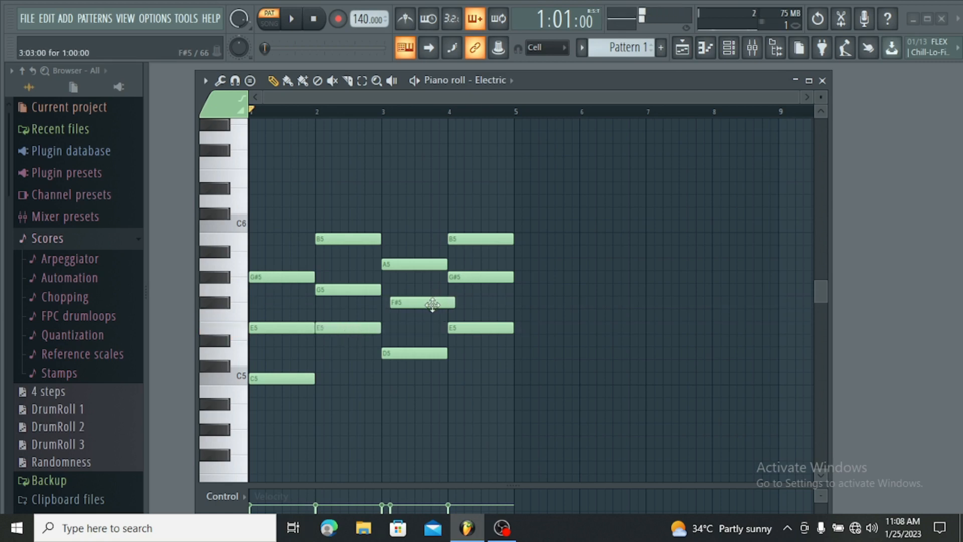
pyautogui.hotkey('ctrl', 'z')
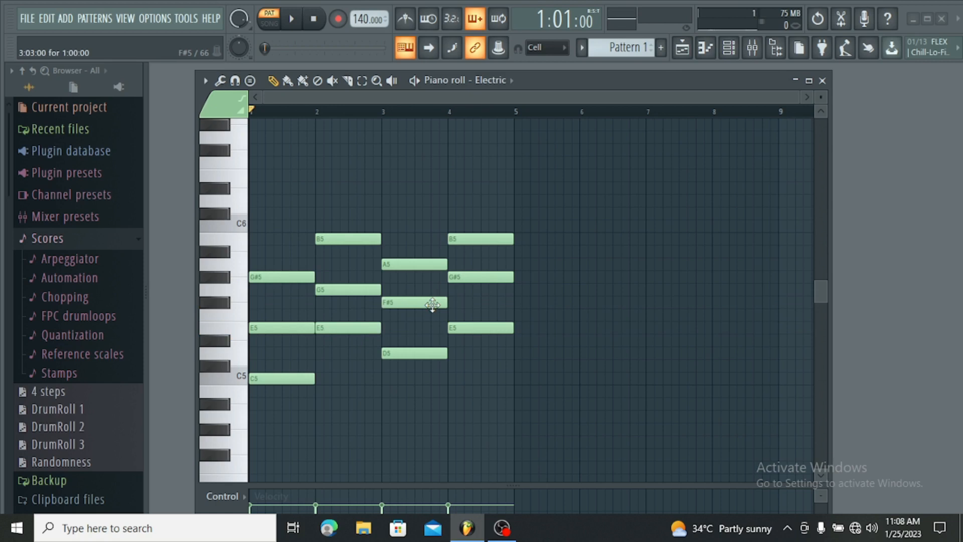
pyautogui.hotkey('ctrl', 'z')
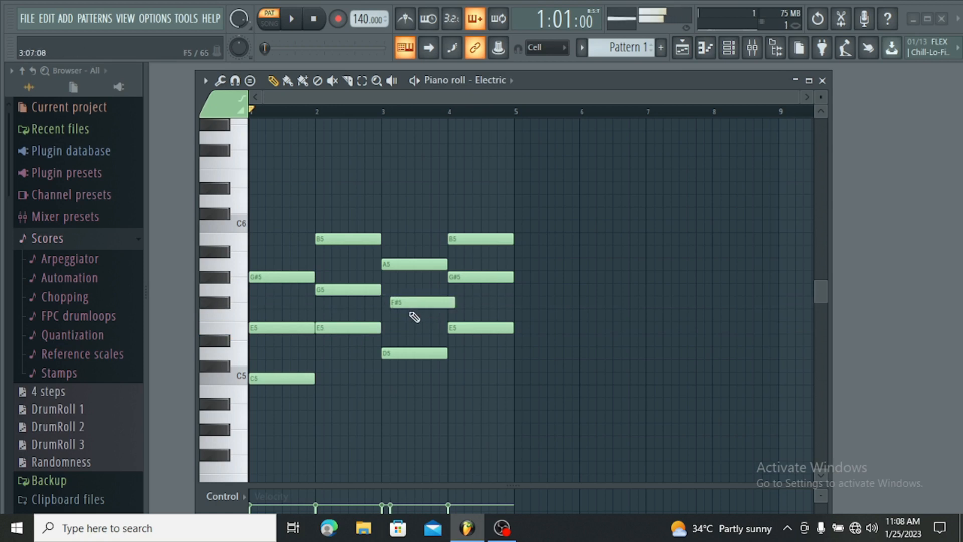
pyautogui.hotkey('ctrl', 'z')
pyautogui.rightClick(416, 306)
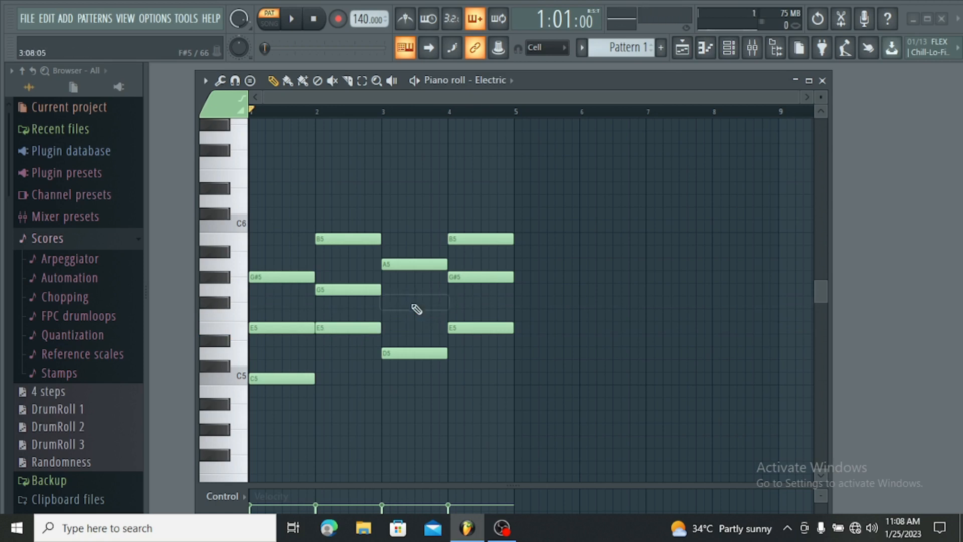
pyautogui.click(394, 302)
pyautogui.hotkey('ctrl', 'q')
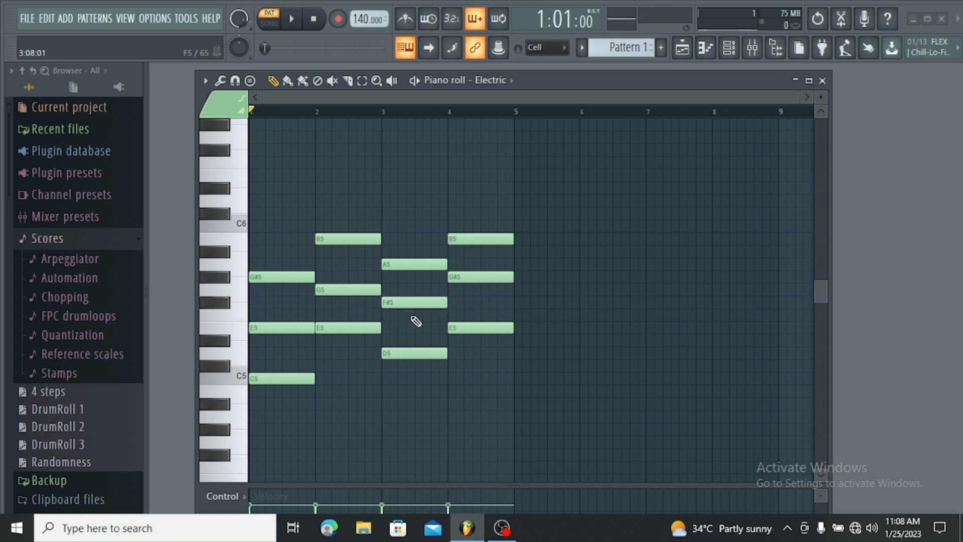
# Shift the bar 4 G#5 late to 4:03:00 and return it to the start of the bar
pyautogui.click(463, 279)
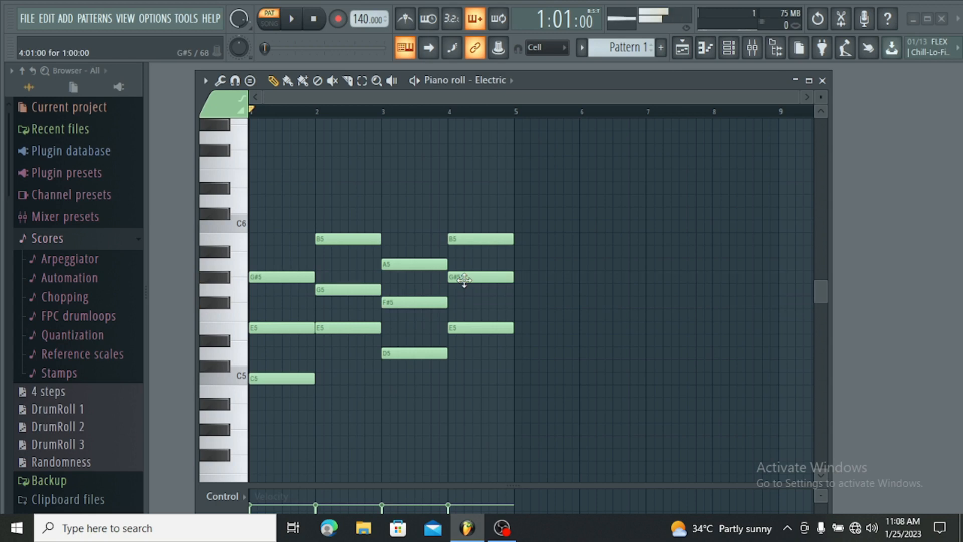
pyautogui.moveTo(463, 279); pyautogui.dragTo(474, 279)
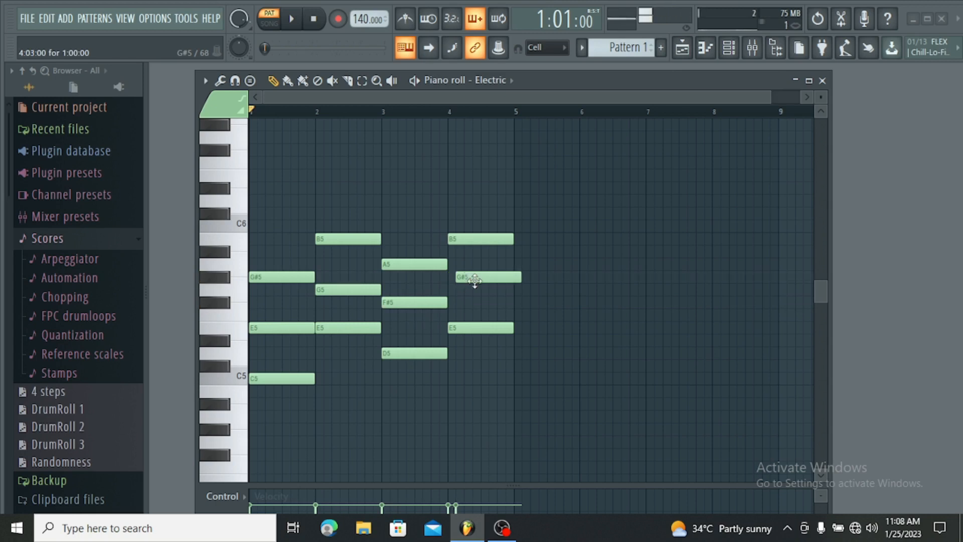
pyautogui.hotkey('ctrl', 'z')
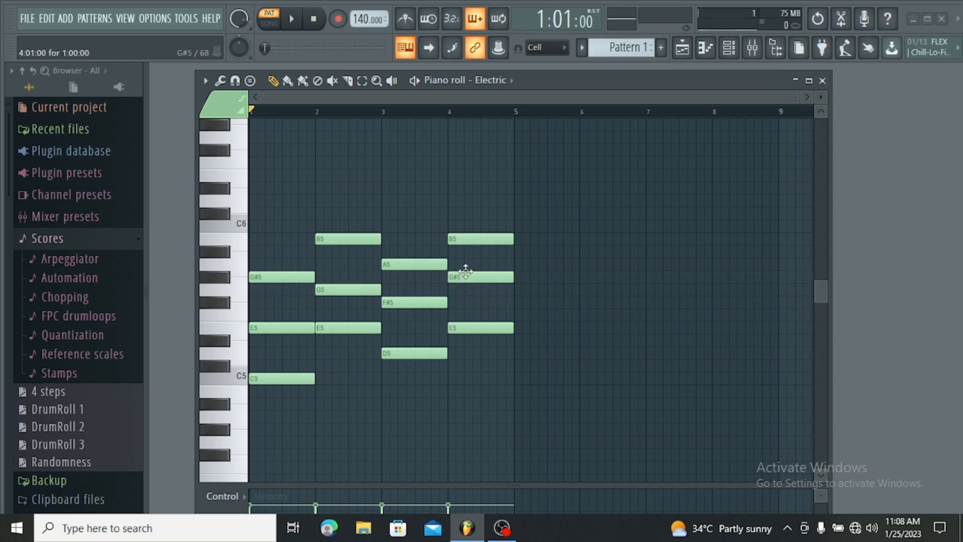
# Add an A5 note at 4:05:00 and bring it to the start of bar 4
pyautogui.click(471, 264)
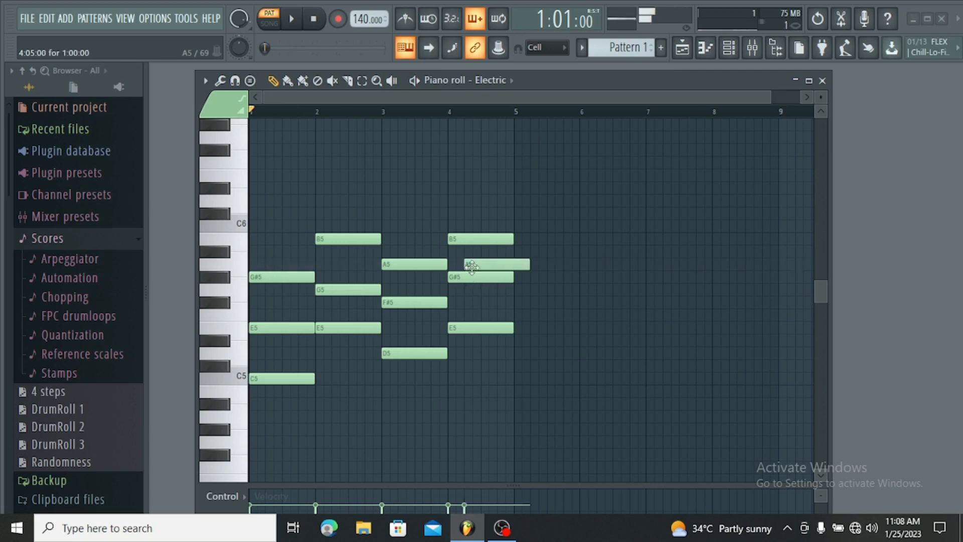
pyautogui.moveTo(472, 268)
pyautogui.mouseDown()
pyautogui.moveTo(459, 273)
pyautogui.moveTo(478, 277)
pyautogui.mouseUp()
pyautogui.rightClick(479, 268)
pyautogui.hotkey('ctrl', 'z')
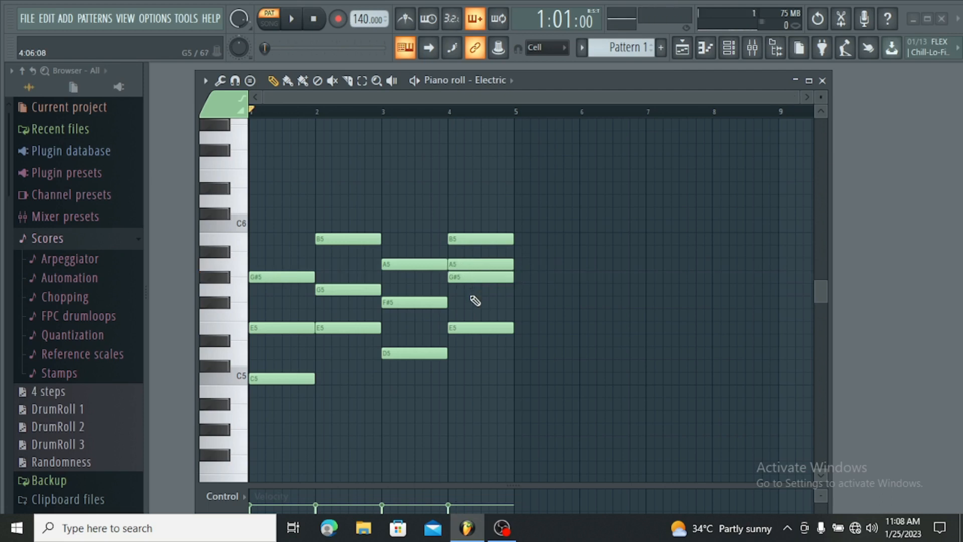
# Shift the bar 4 G#5 off its start and quick-quantize it, repeating the demonstration twice
pyautogui.moveTo(466, 279); pyautogui.dragTo(472, 280)
pyautogui.hotkey('shift', 'q')
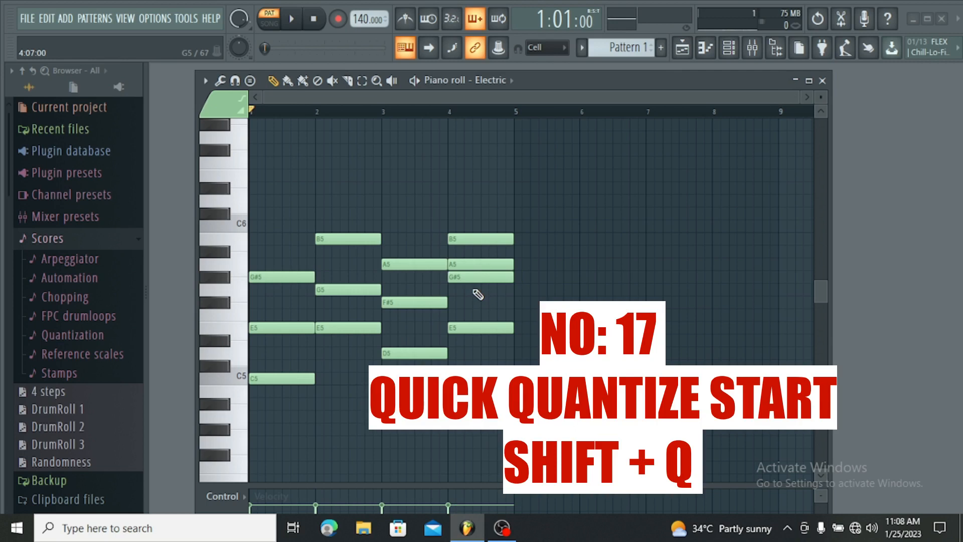
pyautogui.moveTo(470, 279); pyautogui.dragTo(478, 282)
pyautogui.hotkey('shift', 'q')
# Delete the bar 4 G#5 and lower the bar 4 A5 to G#5 in its place
pyautogui.rightClick(474, 278)
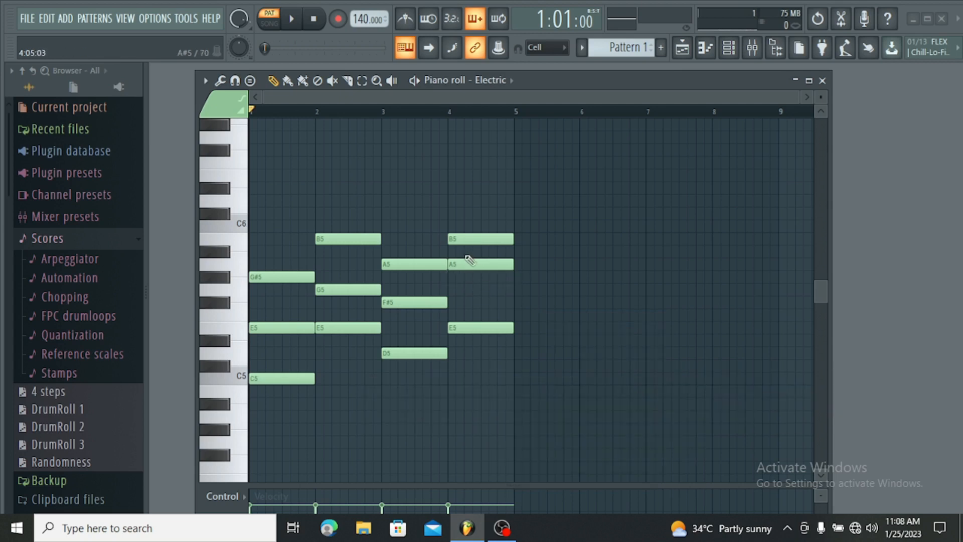
pyautogui.moveTo(465, 266); pyautogui.dragTo(468, 285)
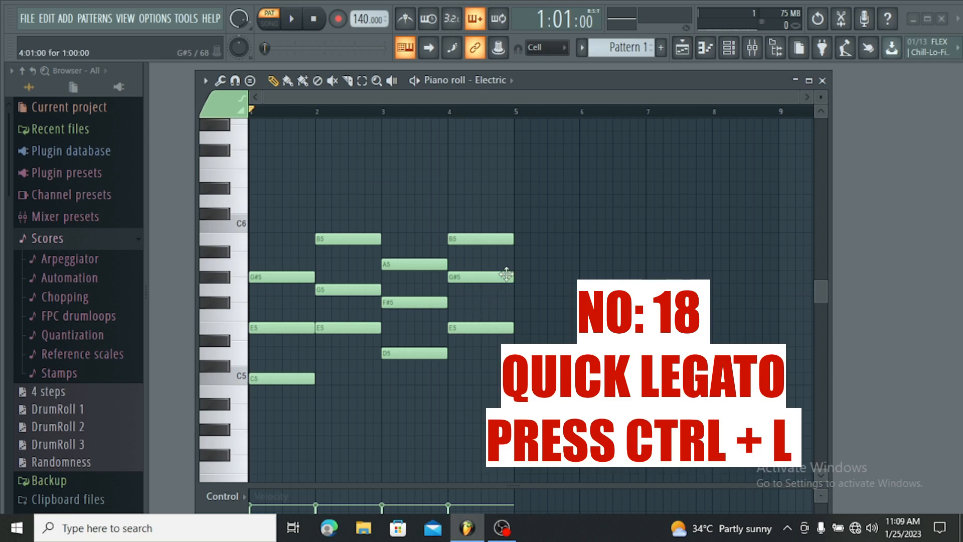
# Shorten the bar 4 G#5 to a length of 0:14:00 and the bar 4 B5 to about 0:12:00
pyautogui.moveTo(512, 276); pyautogui.dragTo(504, 276)
pyautogui.moveTo(512, 237); pyautogui.dragTo(496, 238)
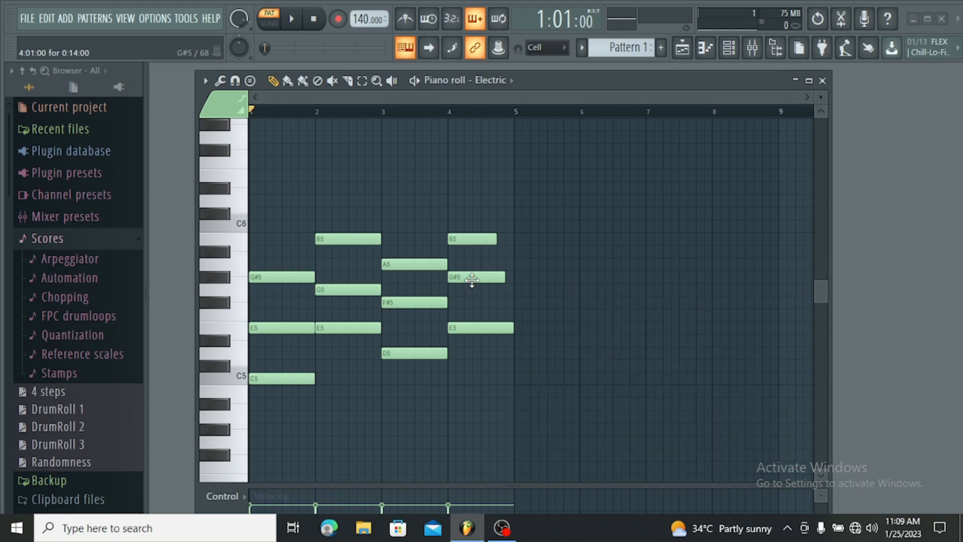
# With the global snap set to (none), shorten the bar 2 B5 and bar 3 F#5 and nudge the bar 3 A5 slightly late
pyautogui.click(535, 48)
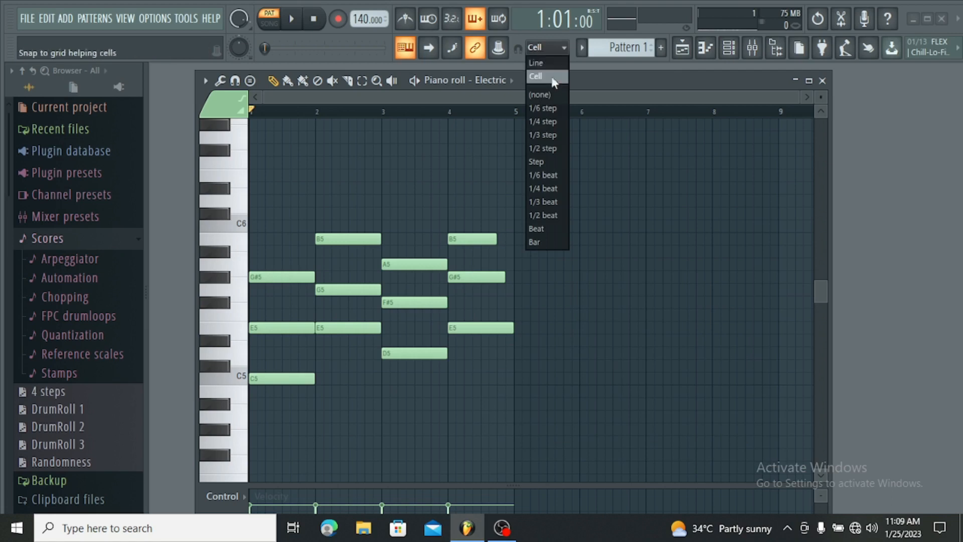
pyautogui.click(552, 94)
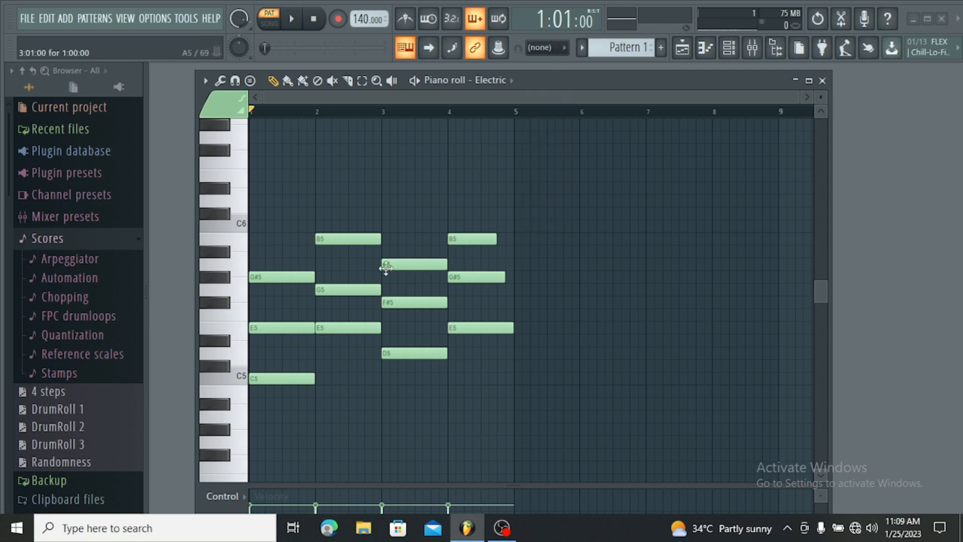
pyautogui.moveTo(381, 238); pyautogui.dragTo(398, 262)
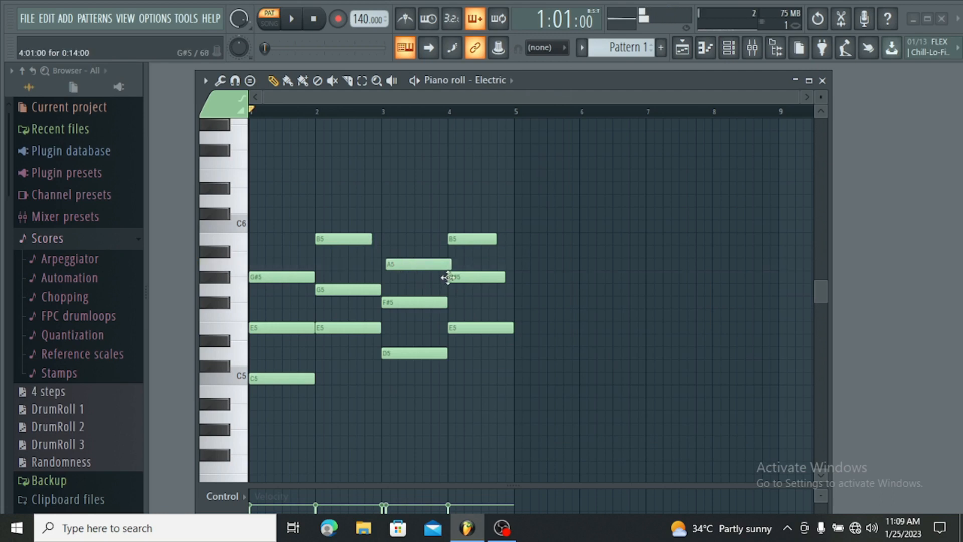
pyautogui.moveTo(447, 301); pyautogui.dragTo(436, 302)
# Apply quick legato to the notes, lengthen the bar 3 F#5 and D5 to about three quarters of a bar, and reapply quick legato
pyautogui.hotkey('ctrl', 'l')
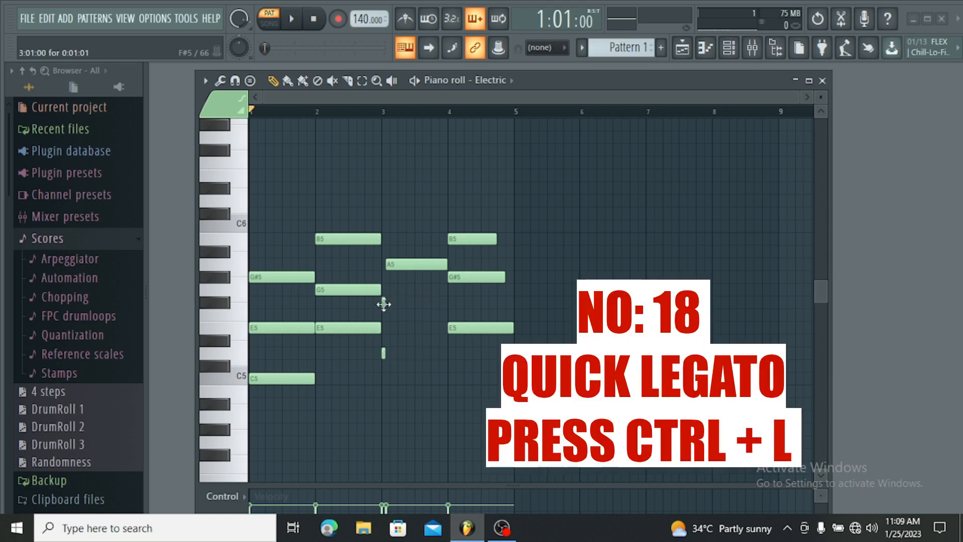
pyautogui.moveTo(384, 302); pyautogui.dragTo(430, 303)
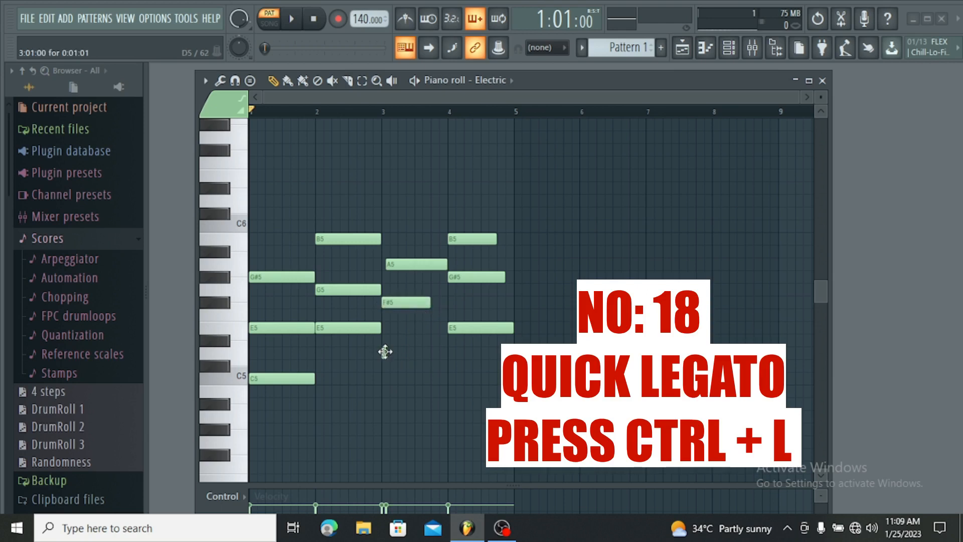
pyautogui.moveTo(384, 353); pyautogui.dragTo(432, 354)
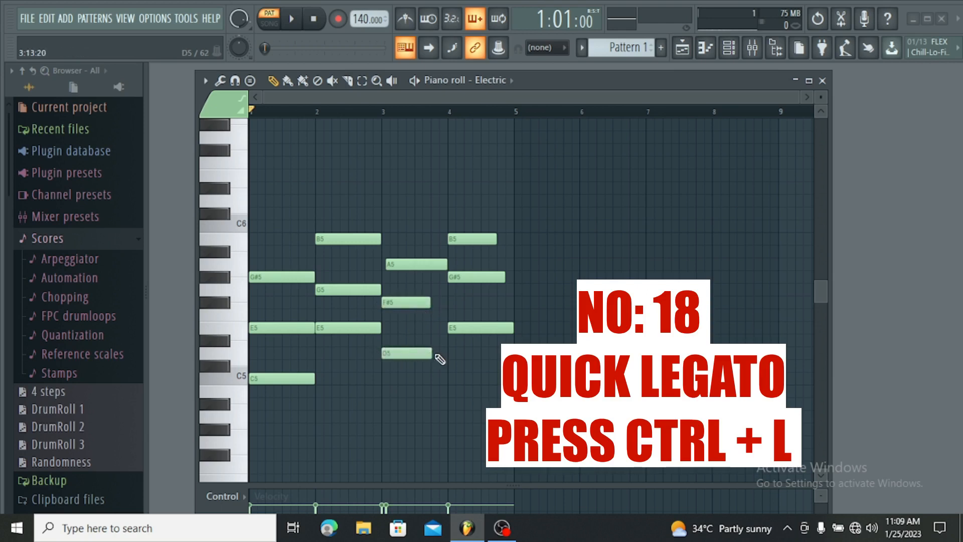
pyautogui.hotkey('ctrl', 'l')
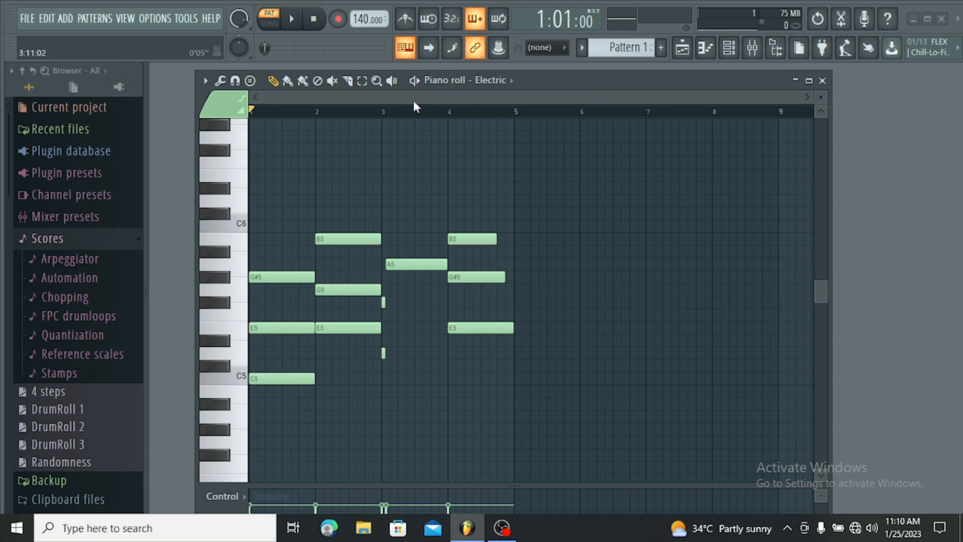
# Enable the piano roll's Allow resizing from left option
pyautogui.click(164, 87)
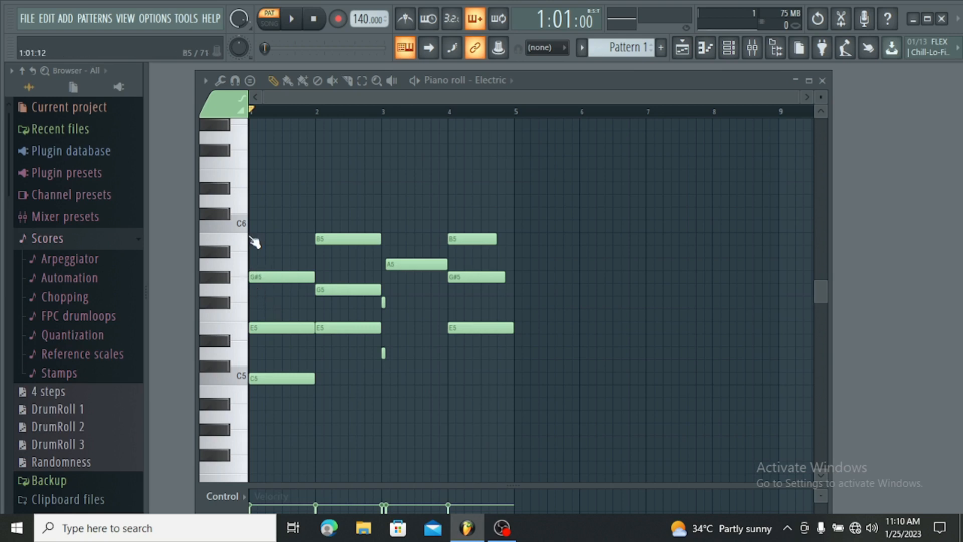
pyautogui.click(206, 81)
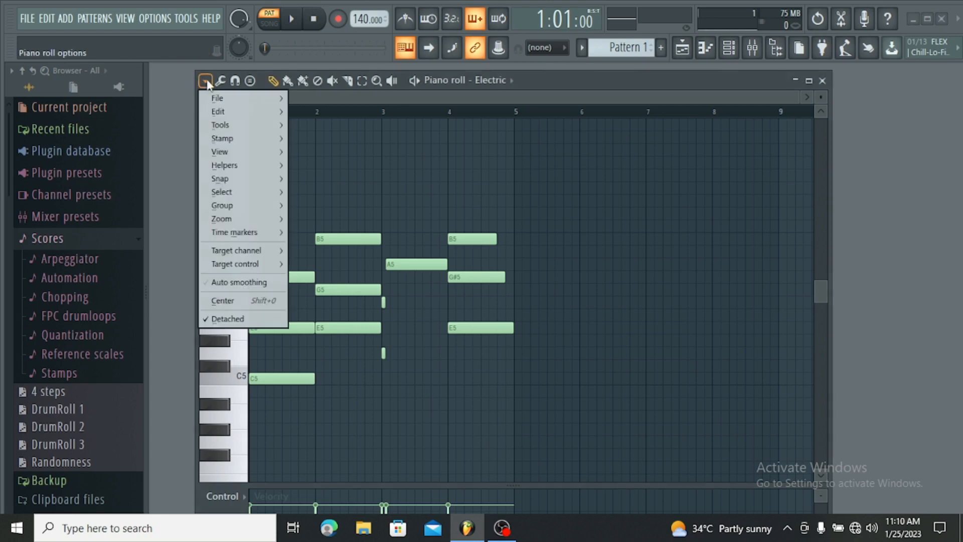
pyautogui.moveTo(233, 115)
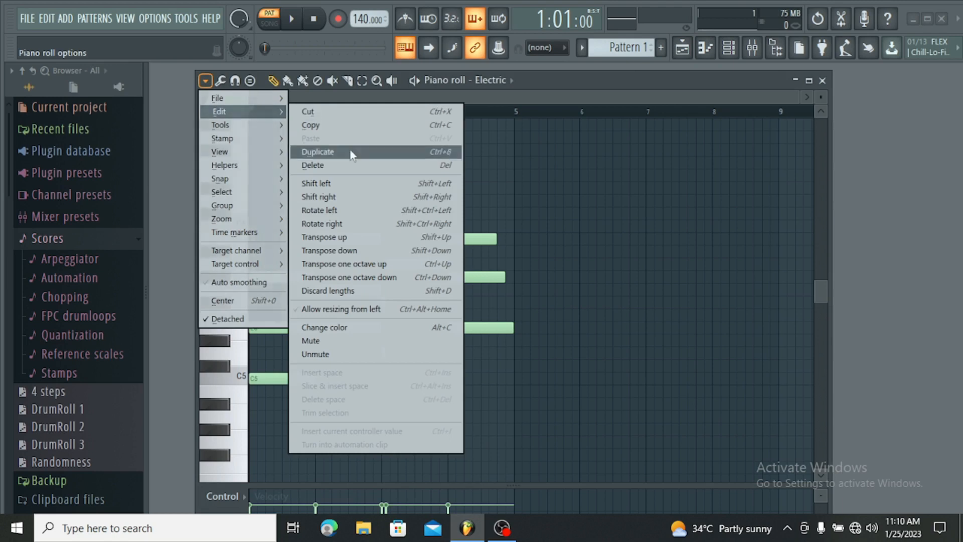
pyautogui.click(297, 310)
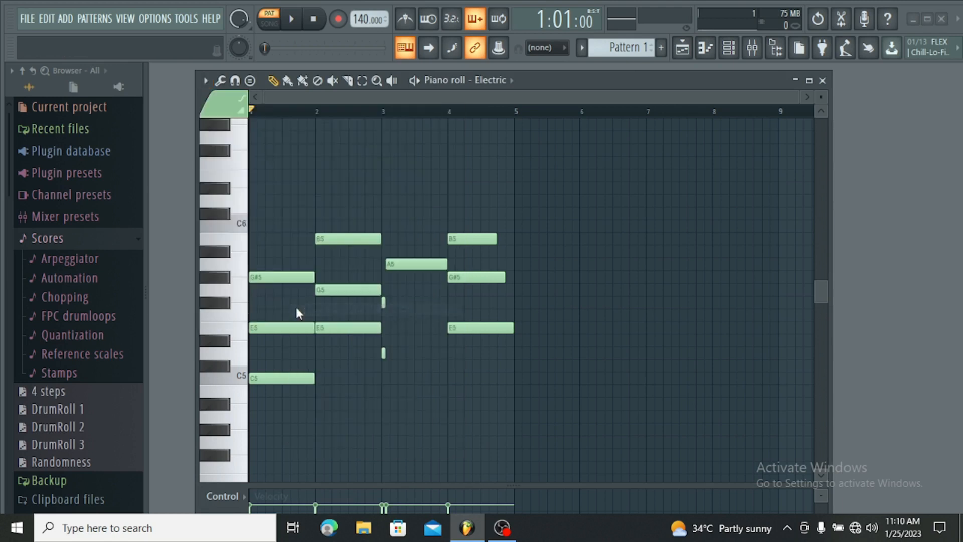
# Trim the starts of the bar 1 G#5, E5 and C5 and the bar 2 B5, starting the bar 1 E5 at 1:11:01
pyautogui.moveTo(247, 277); pyautogui.dragTo(295, 283)
pyautogui.moveTo(266, 283)
pyautogui.mouseDown()
pyautogui.moveTo(275, 283)
pyautogui.moveTo(264, 284)
pyautogui.mouseUp()
pyautogui.moveTo(249, 329); pyautogui.dragTo(290, 328)
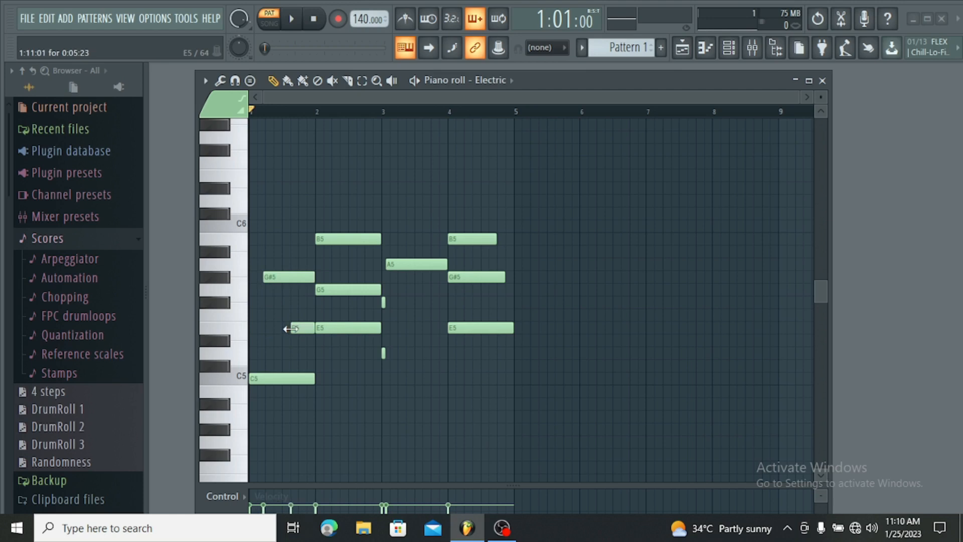
pyautogui.moveTo(255, 380); pyautogui.dragTo(296, 380)
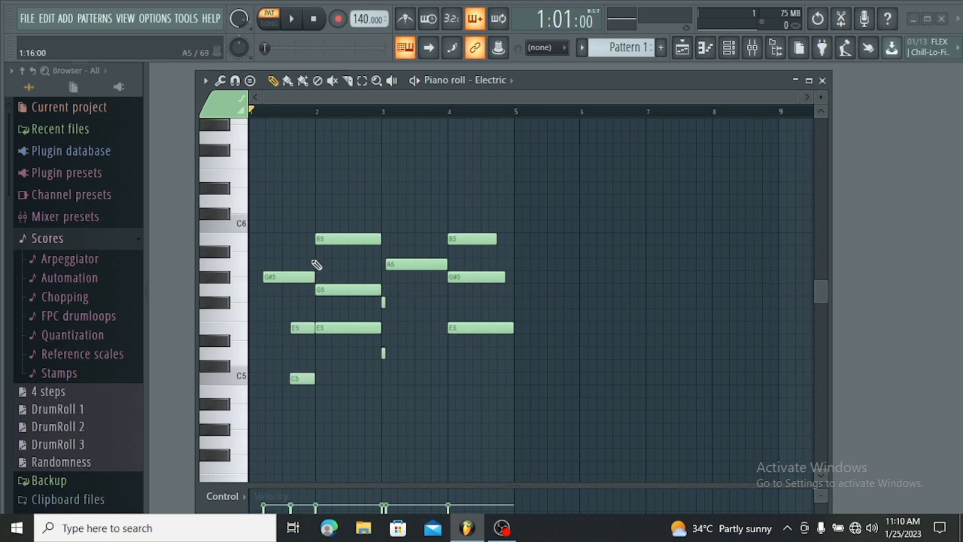
pyautogui.moveTo(315, 239); pyautogui.dragTo(334, 253)
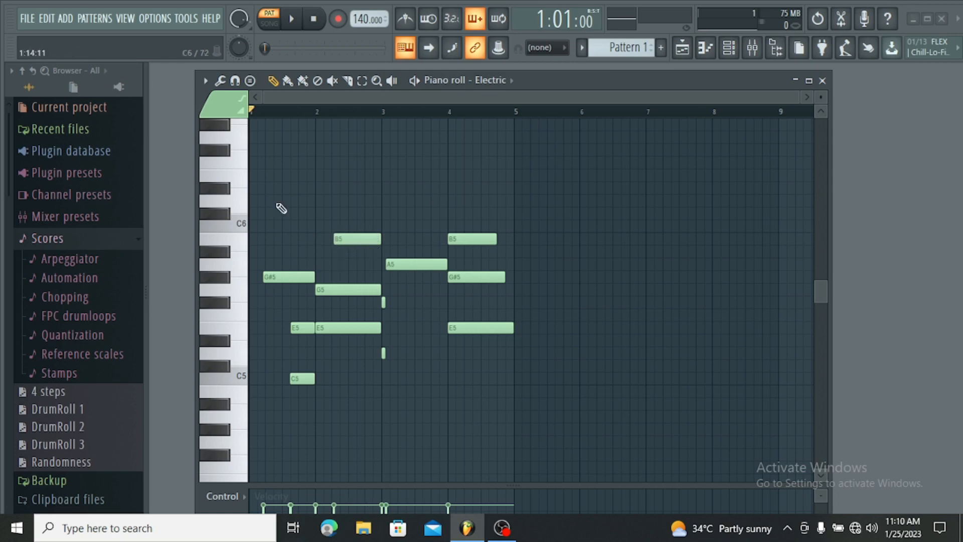
# Disable the piano roll's Allow resizing from left option
pyautogui.click(204, 80)
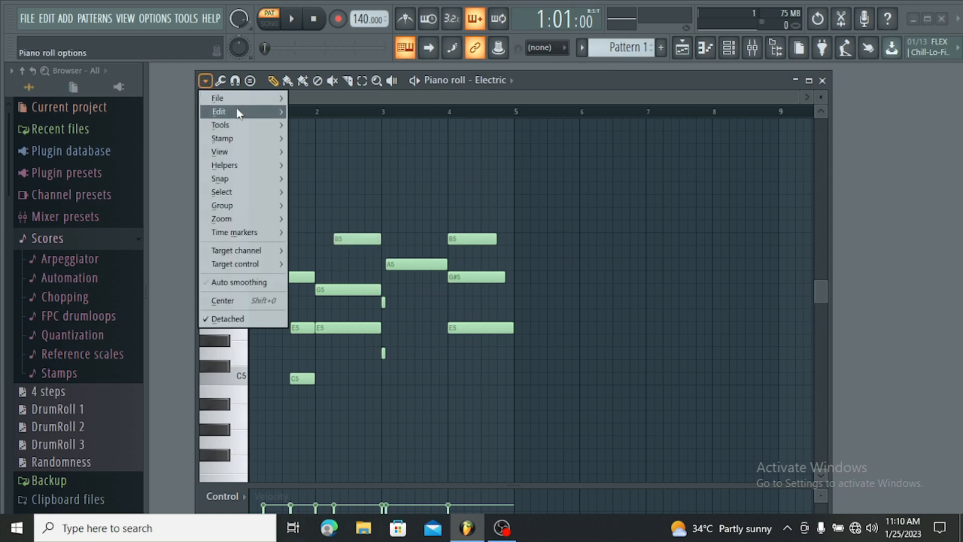
pyautogui.moveTo(239, 111)
pyautogui.click(294, 311)
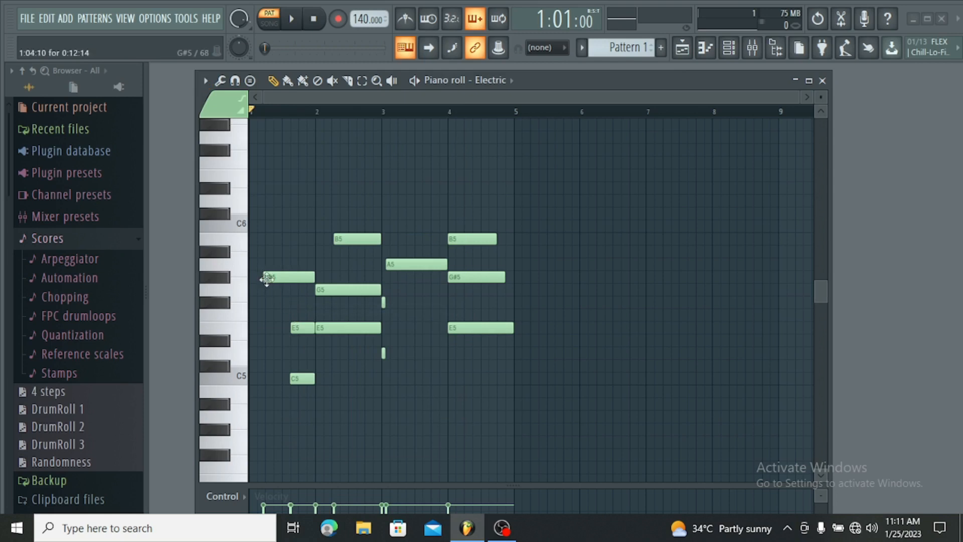
pyautogui.click(205, 81)
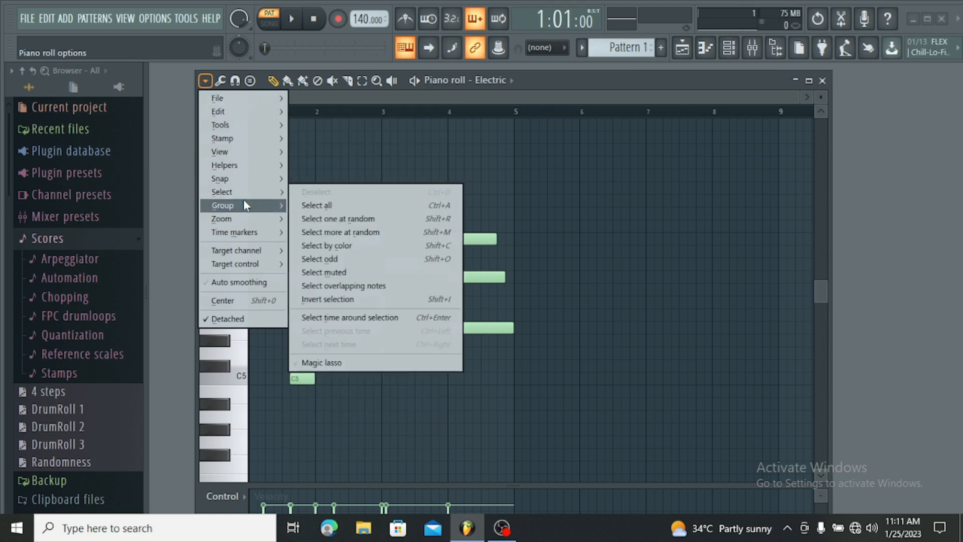
pyautogui.moveTo(250, 156)
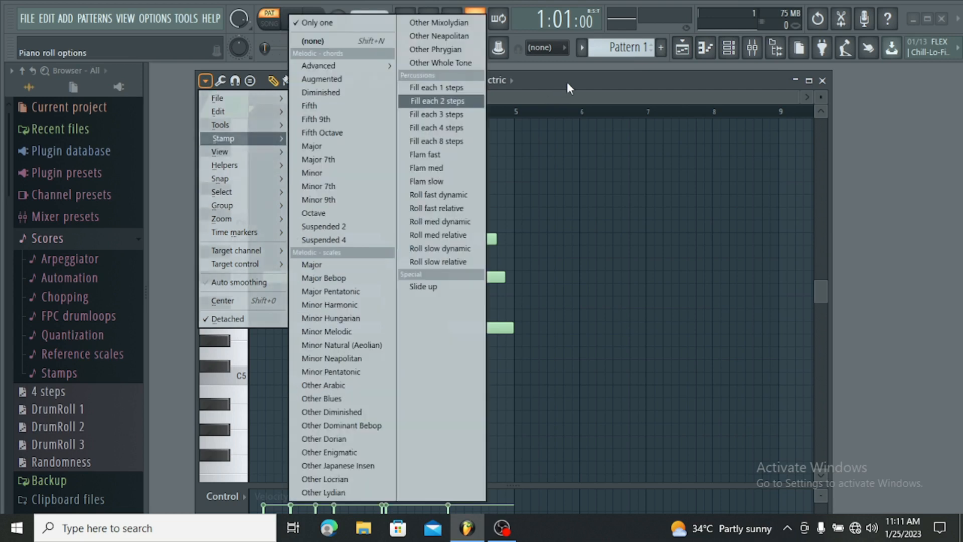
pyautogui.click(566, 83)
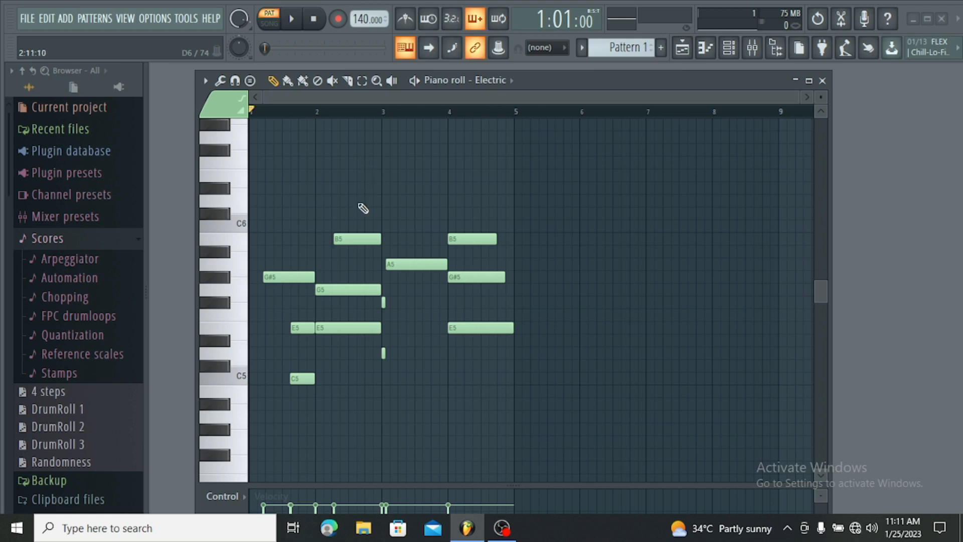
pyautogui.click(205, 80)
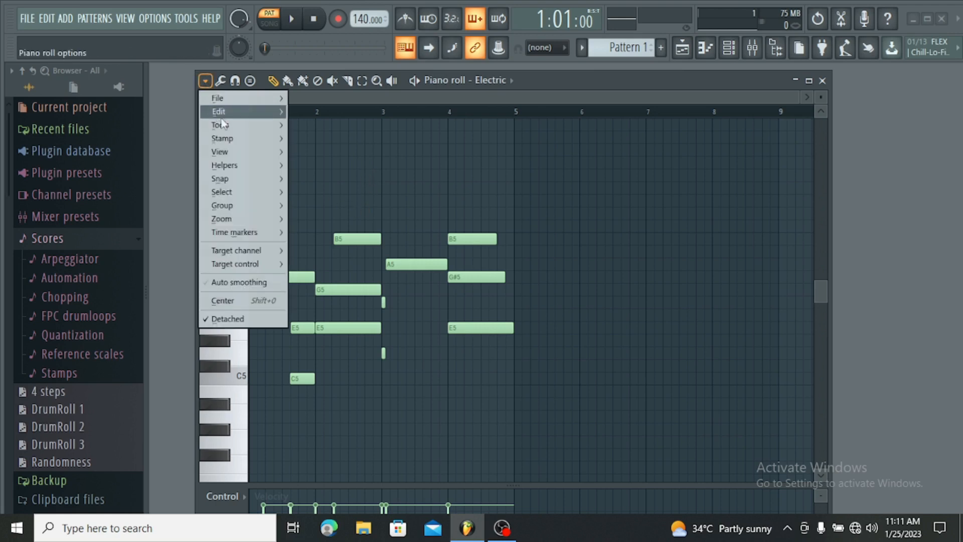
pyautogui.moveTo(233, 166)
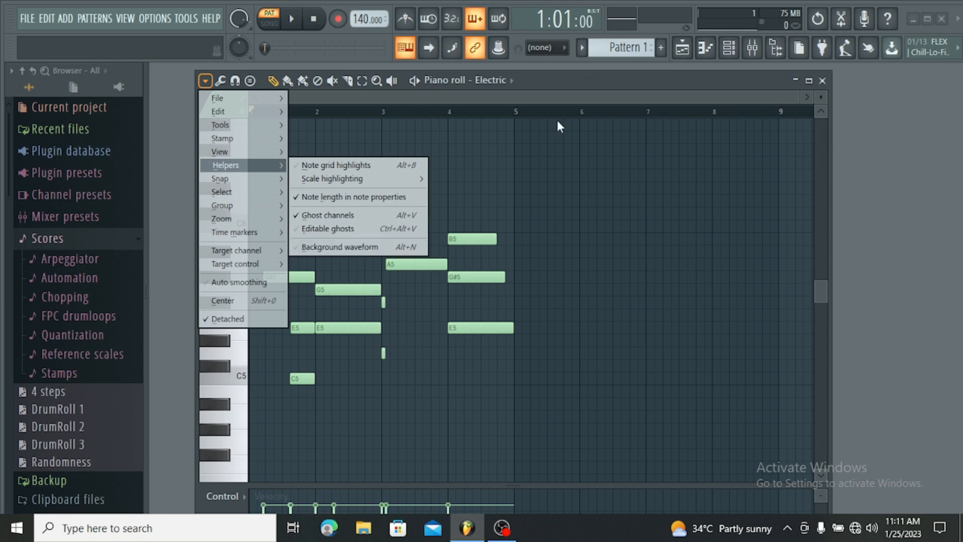
pyautogui.click(730, 49)
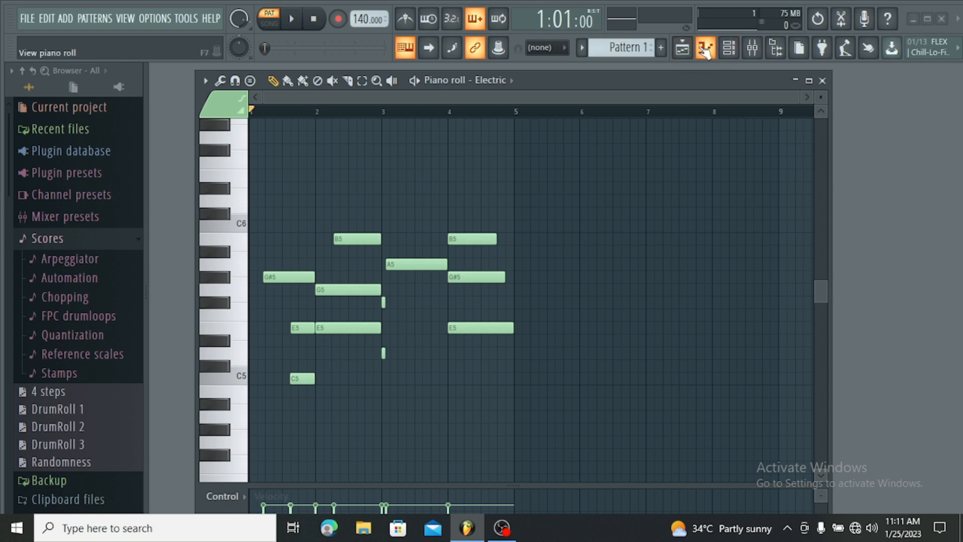
# Clone the Electric channel in the channel rack, close the clone's plugin window and open the clone's piano roll
pyautogui.click(705, 49)
pyautogui.click(730, 49)
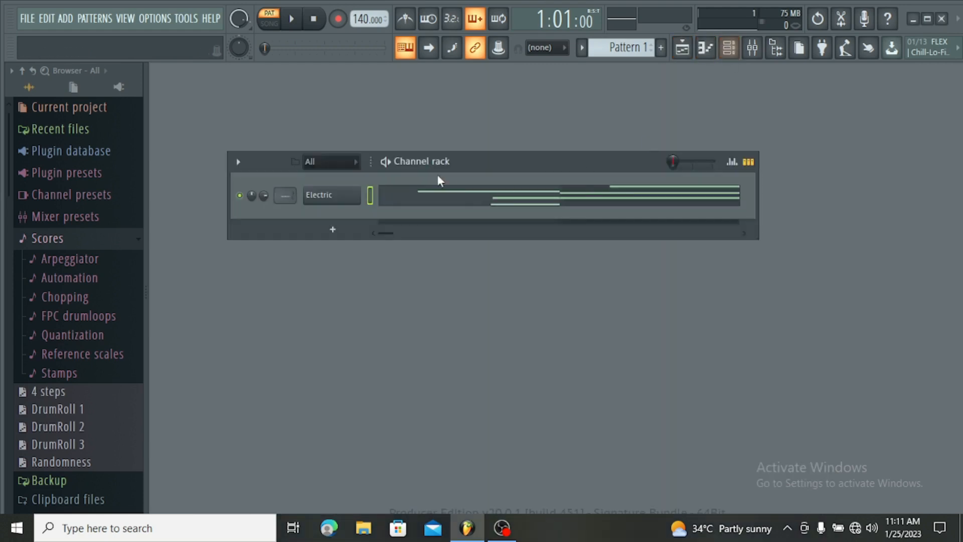
pyautogui.rightClick(339, 201)
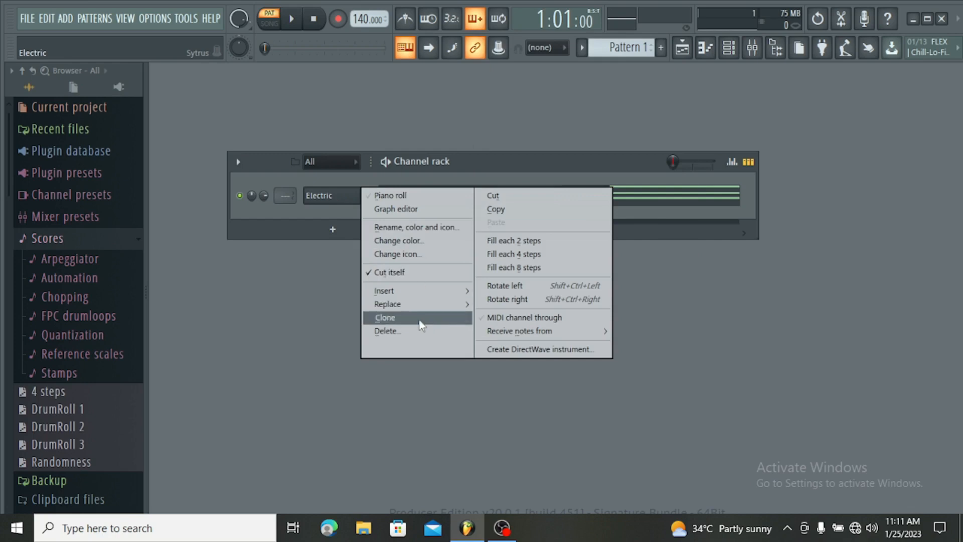
pyautogui.click(417, 320)
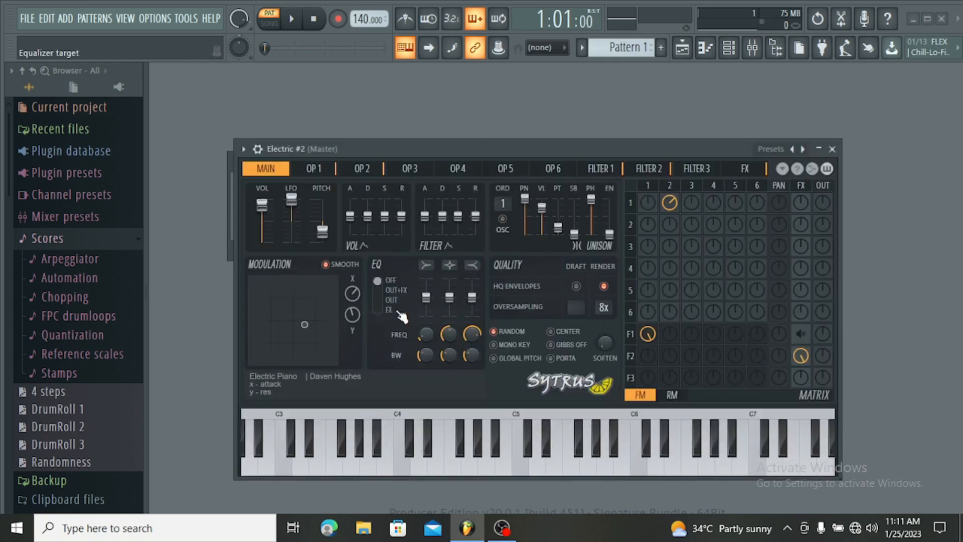
pyautogui.click(832, 150)
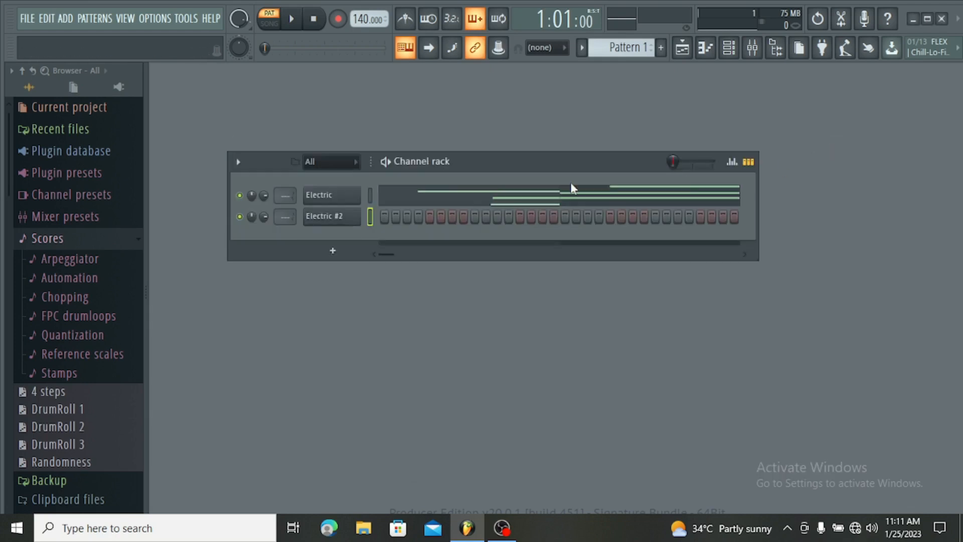
pyautogui.rightClick(339, 215)
pyautogui.click(397, 217)
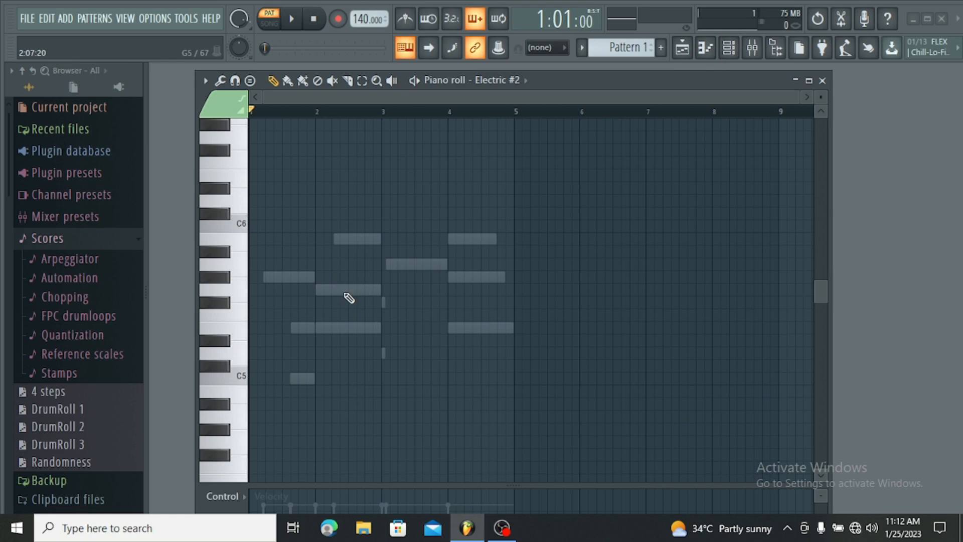
# Turn ghost channels off and back on for the Electric #2 piano roll, and try a test note over the ghost notes
pyautogui.click(206, 79)
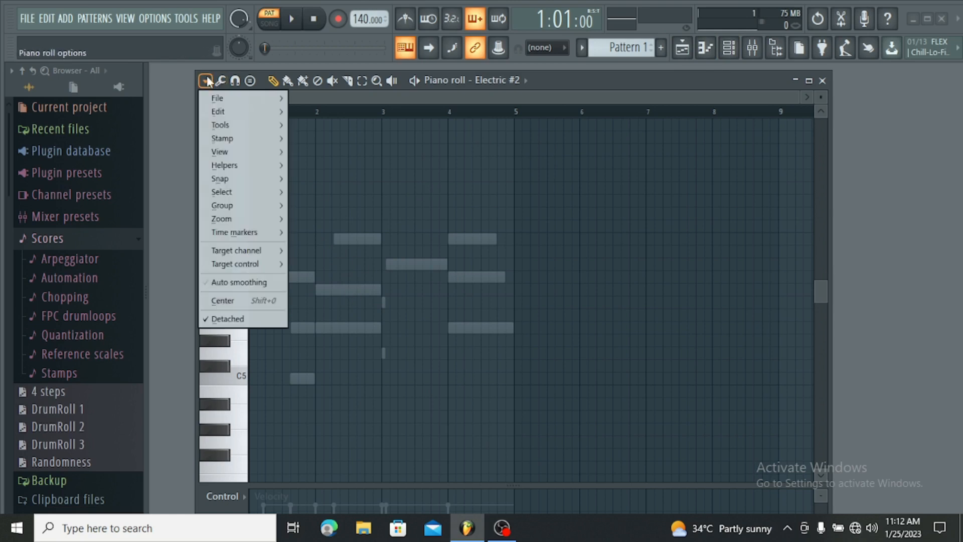
pyautogui.moveTo(236, 165)
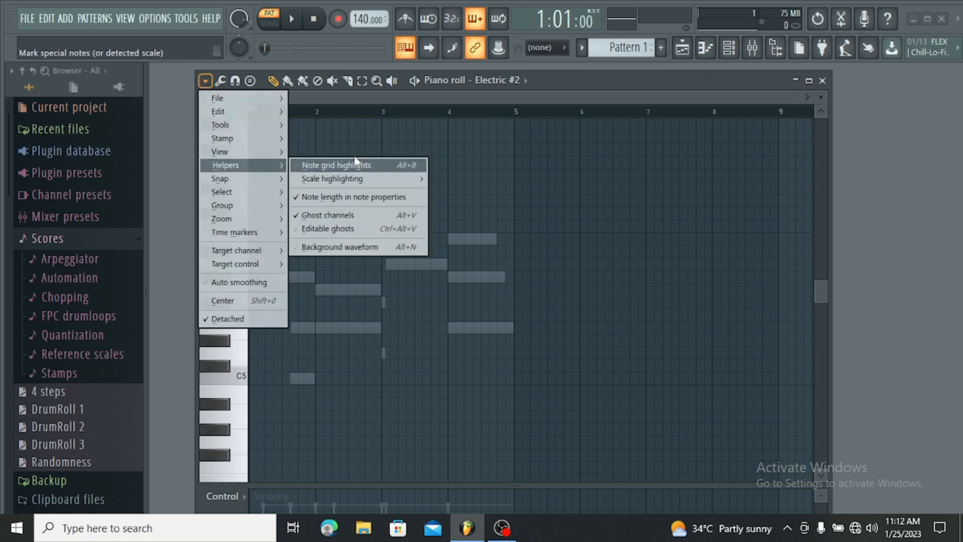
pyautogui.click(297, 216)
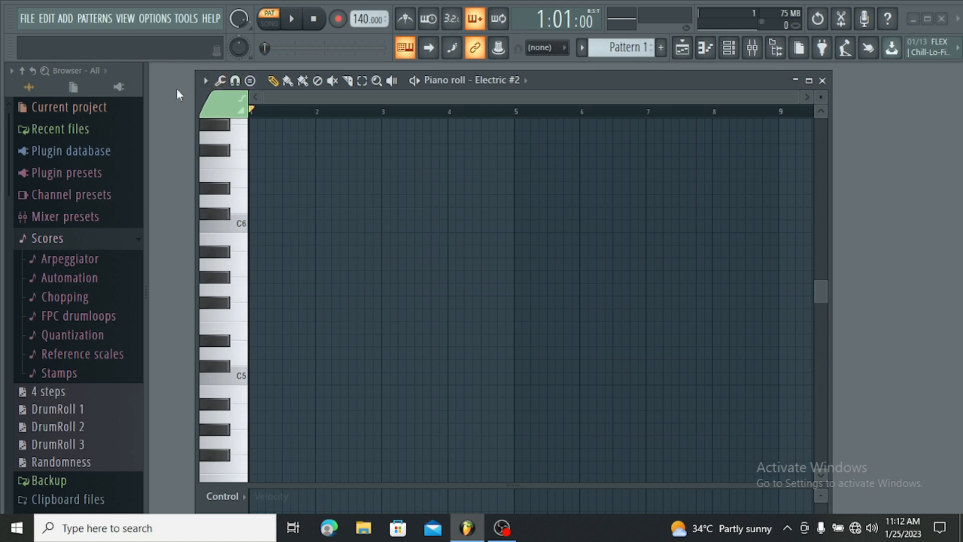
pyautogui.click(205, 81)
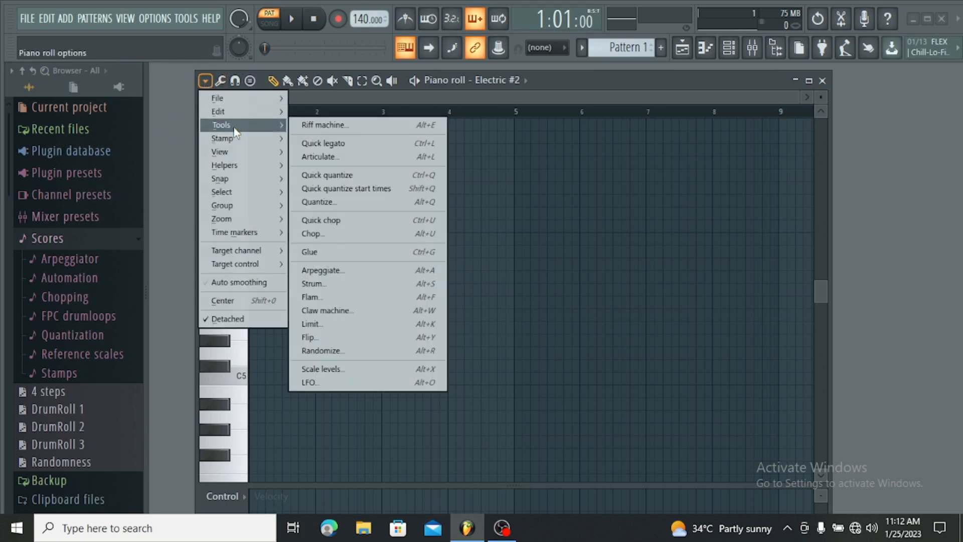
pyautogui.moveTo(239, 168)
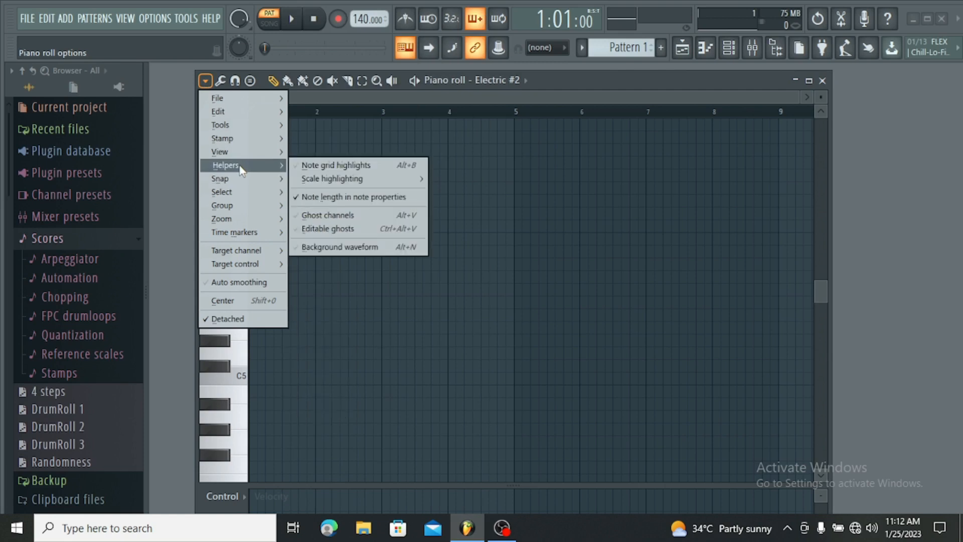
pyautogui.click(297, 215)
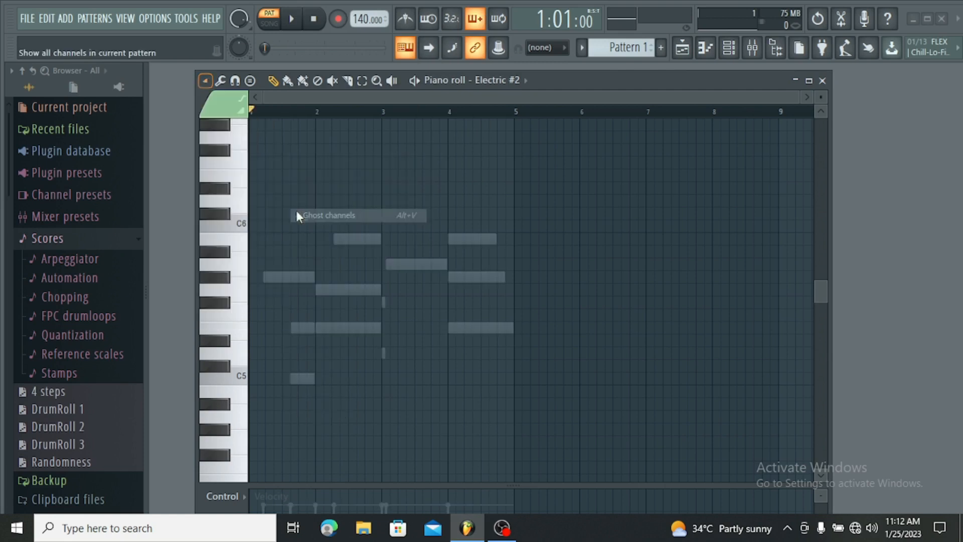
pyautogui.click(341, 295)
pyautogui.rightClick(346, 296)
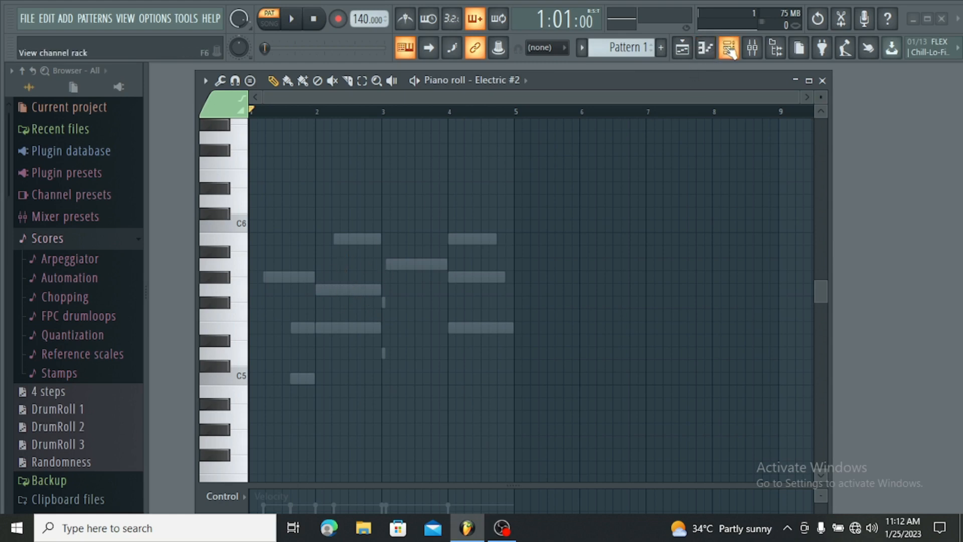
# Return to the channel rack and reopen the Electric #2 channel's piano roll
pyautogui.click(705, 48)
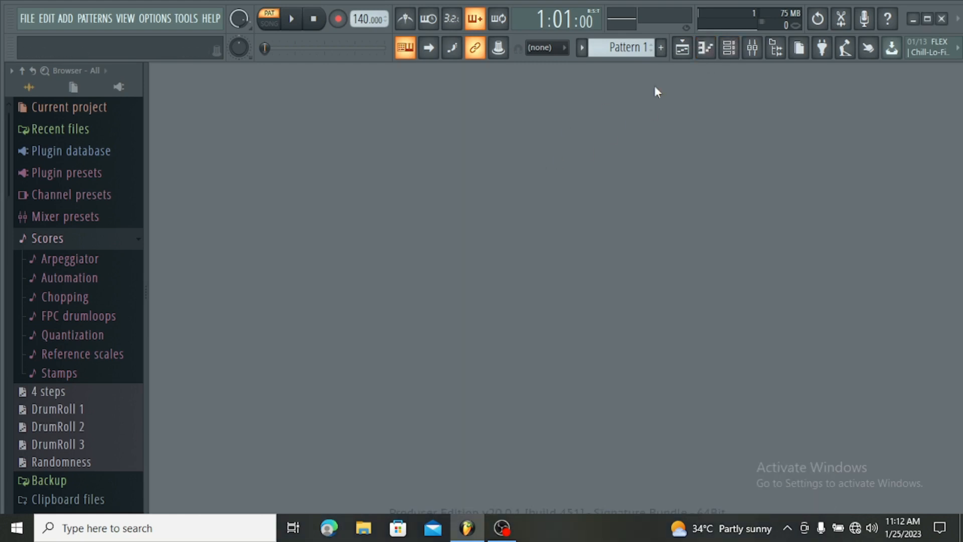
pyautogui.click(729, 48)
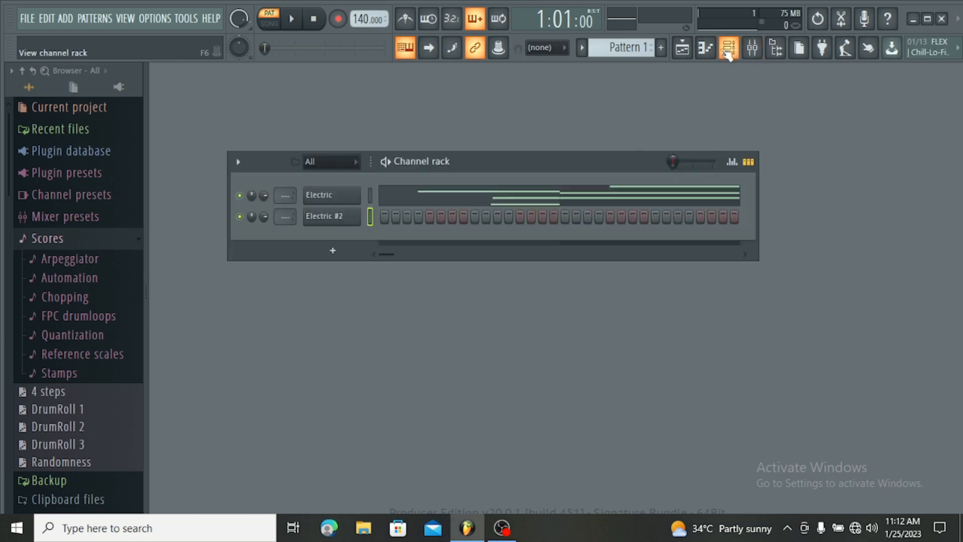
pyautogui.rightClick(353, 221)
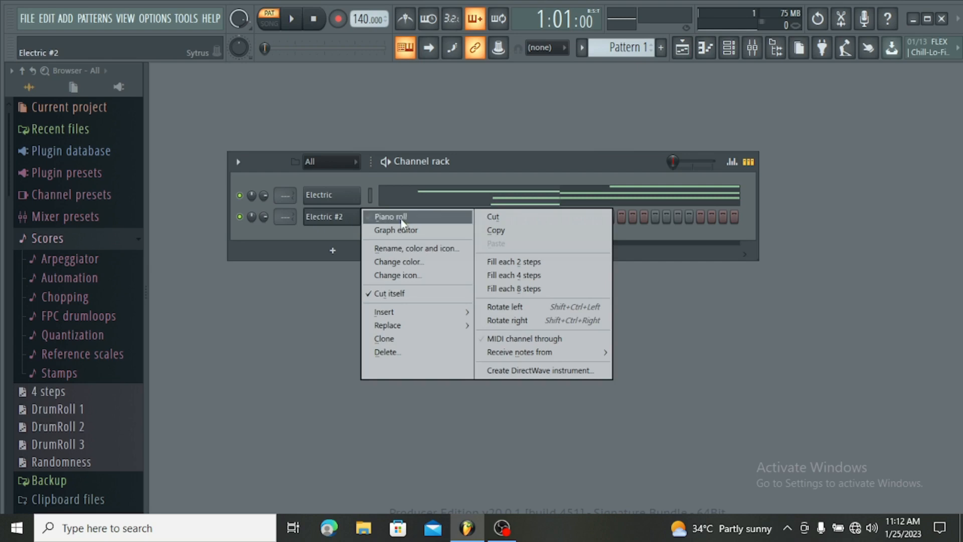
pyautogui.click(396, 216)
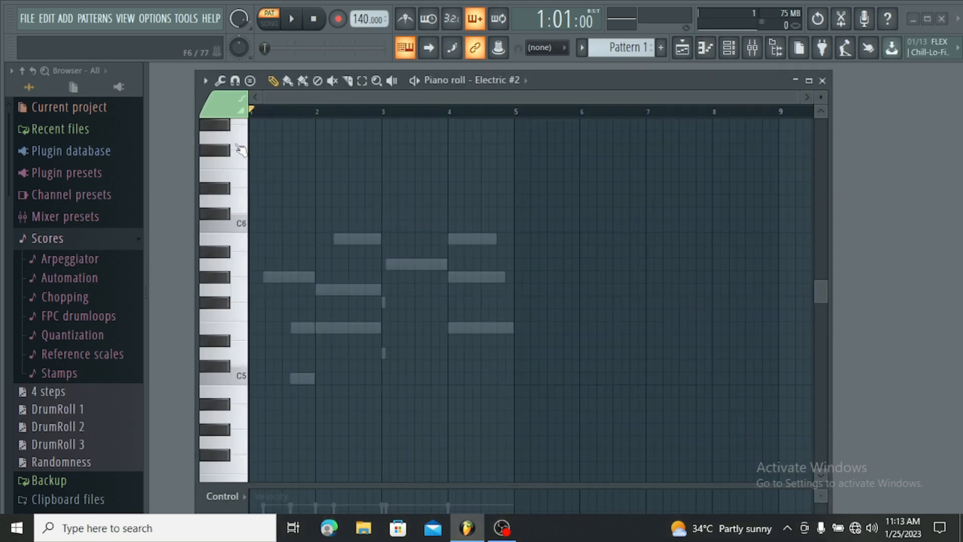
# Enable the Editable ghosts option in the Electric #2 piano roll
pyautogui.click(205, 80)
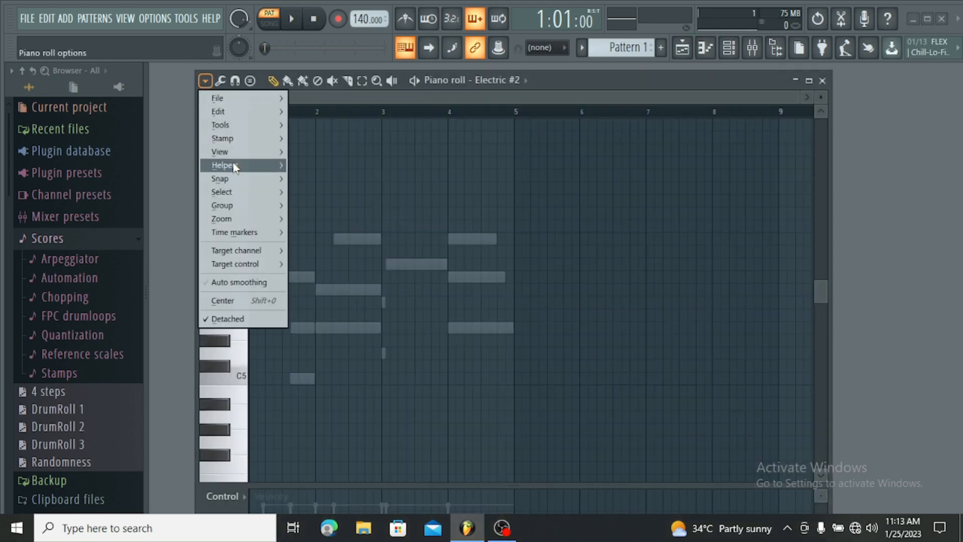
pyautogui.moveTo(233, 167)
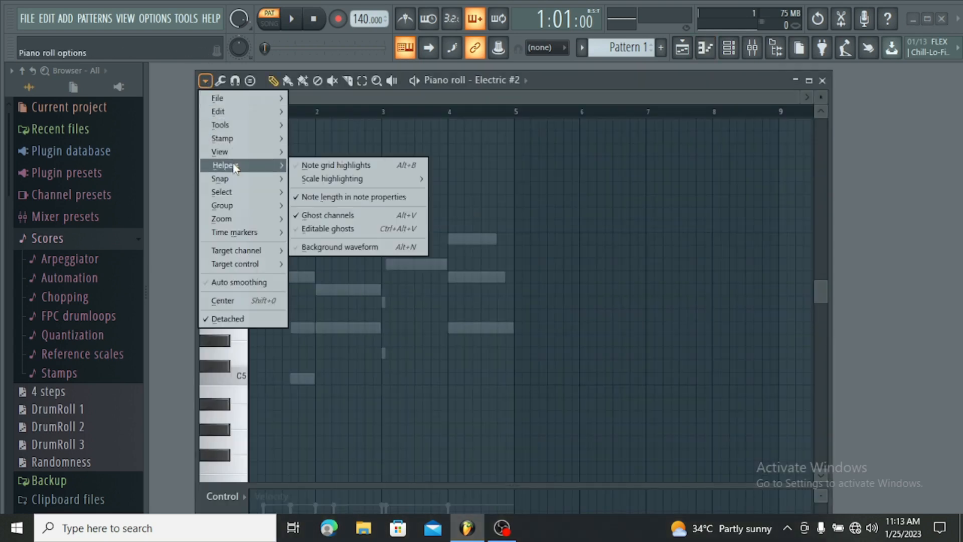
pyautogui.click(296, 229)
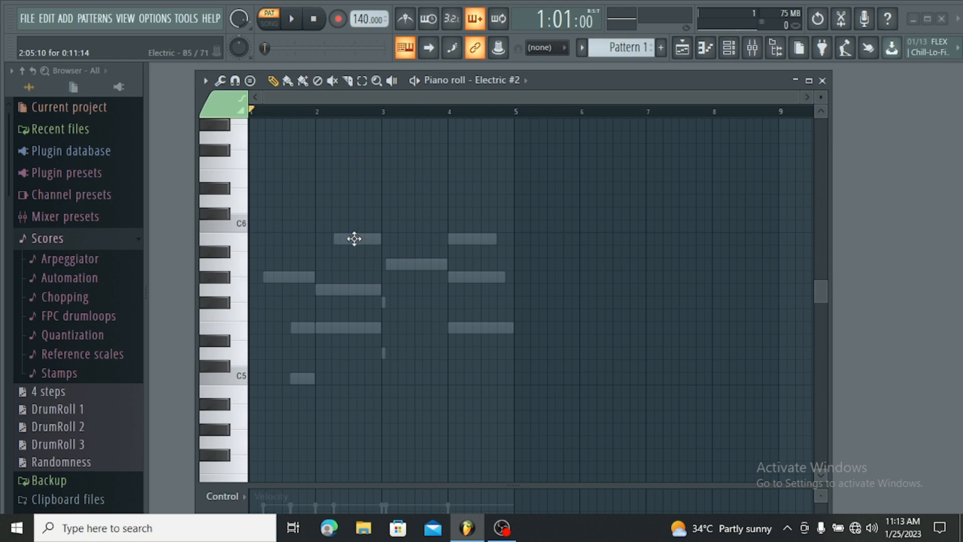
# Set the bar 2 ghost B5 to color 9 in its note properties, leaving portamento off
pyautogui.doubleClick(354, 238)
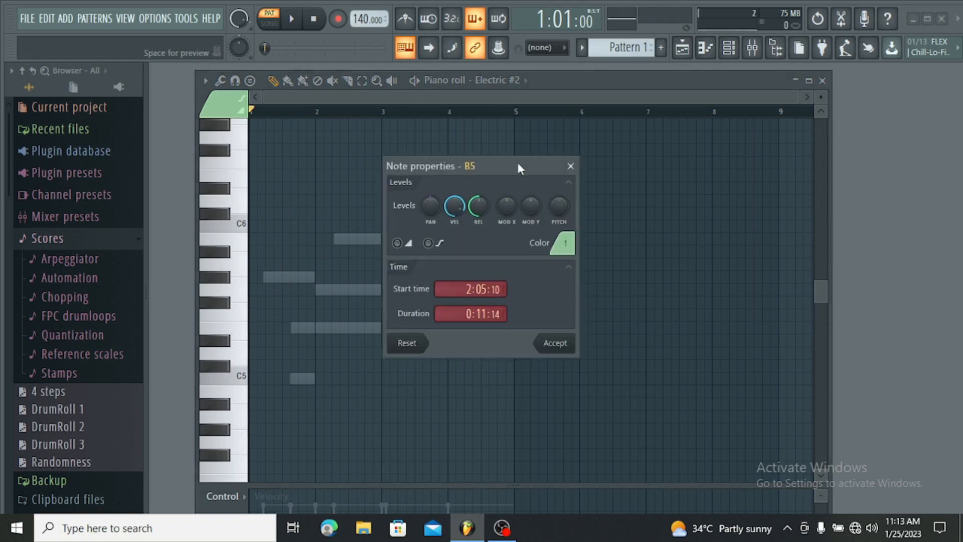
pyautogui.click(428, 242)
pyautogui.click(428, 242)
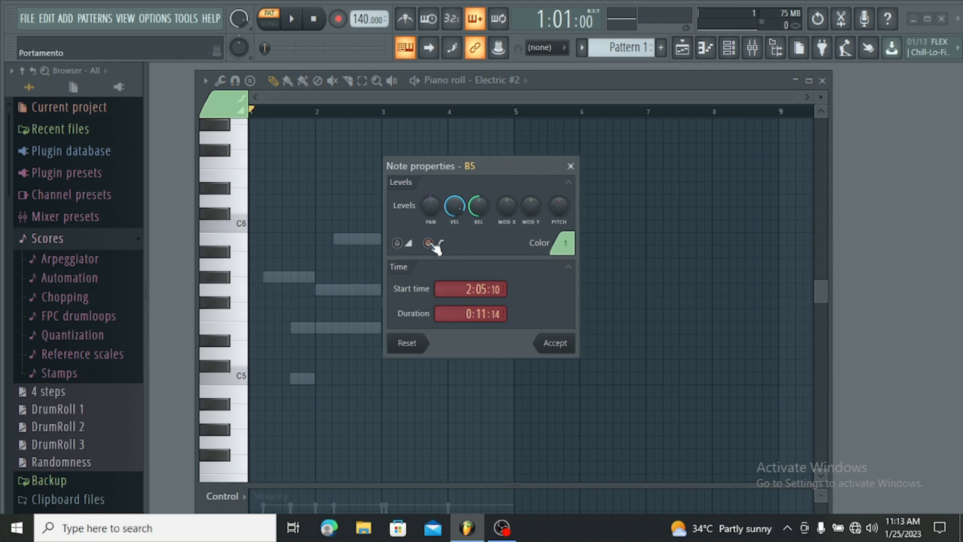
pyautogui.click(567, 251)
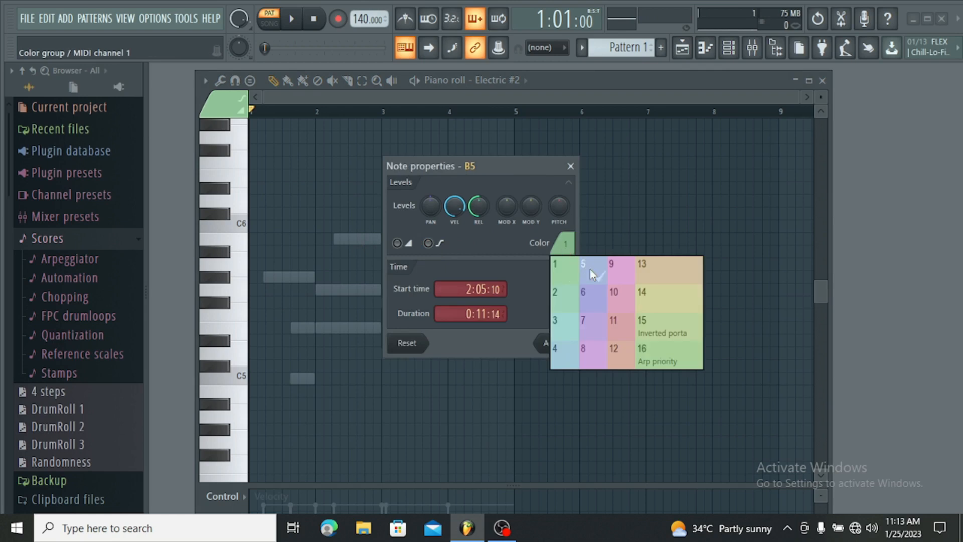
pyautogui.click(619, 275)
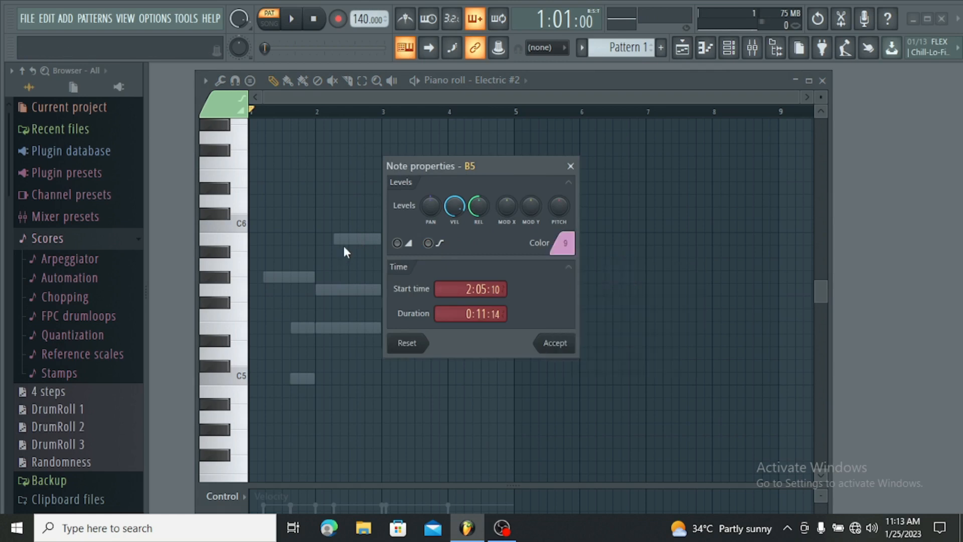
pyautogui.click(556, 345)
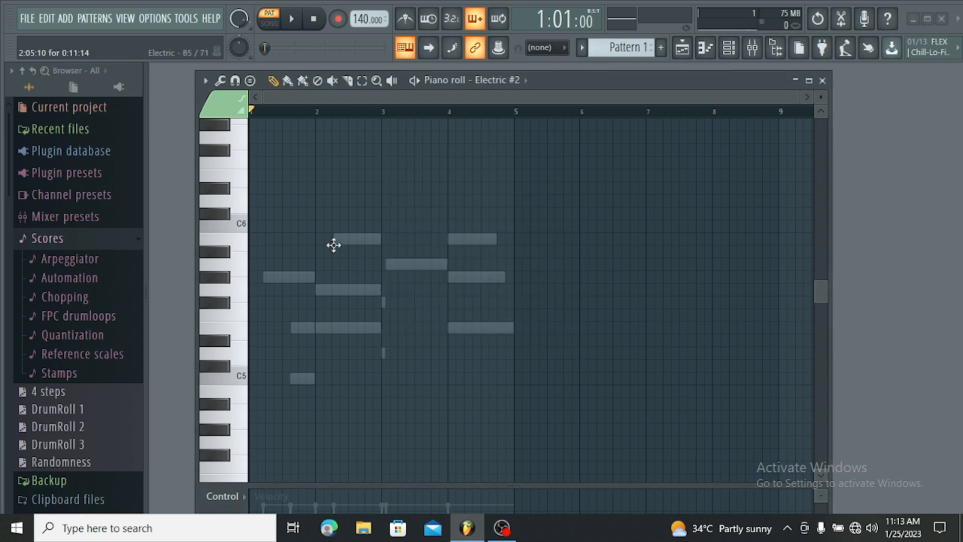
# Add a color 9 B5 note over the bar 2 ghost B5 in Electric #2, and show the channel rack
pyautogui.moveTo(349, 241)
pyautogui.mouseDown()
pyautogui.moveTo(351, 264)
pyautogui.moveTo(389, 279)
pyautogui.moveTo(372, 274)
pyautogui.moveTo(363, 239)
pyautogui.mouseUp()
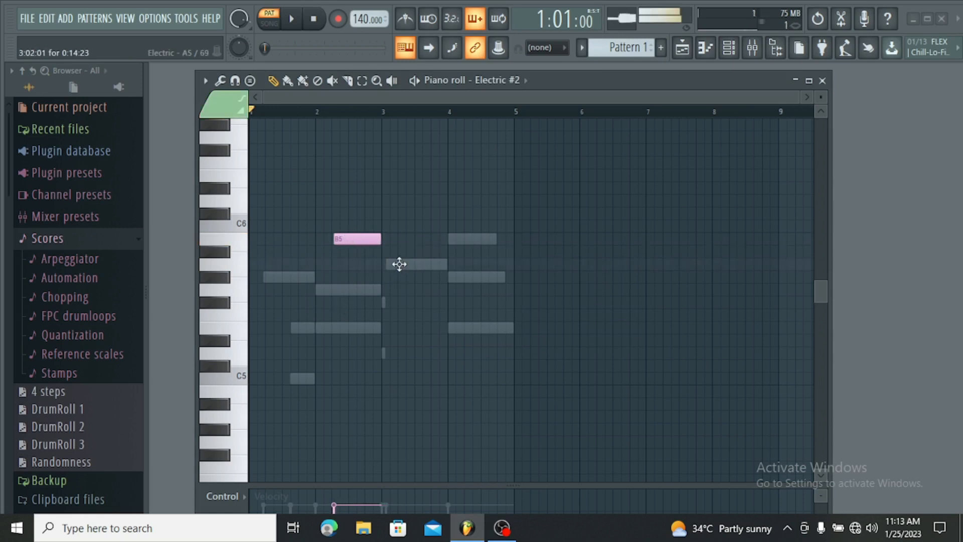
pyautogui.click(396, 290)
pyautogui.rightClick(417, 292)
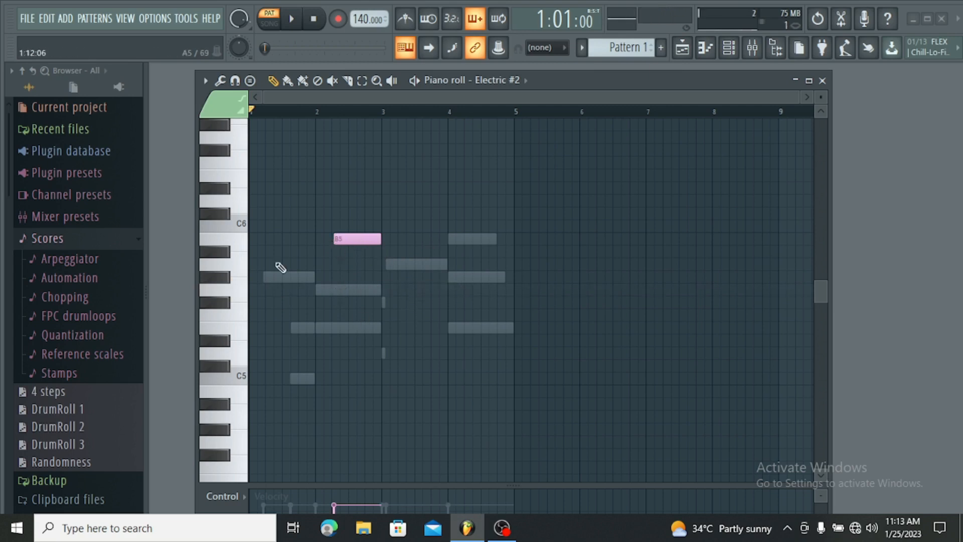
pyautogui.click(727, 54)
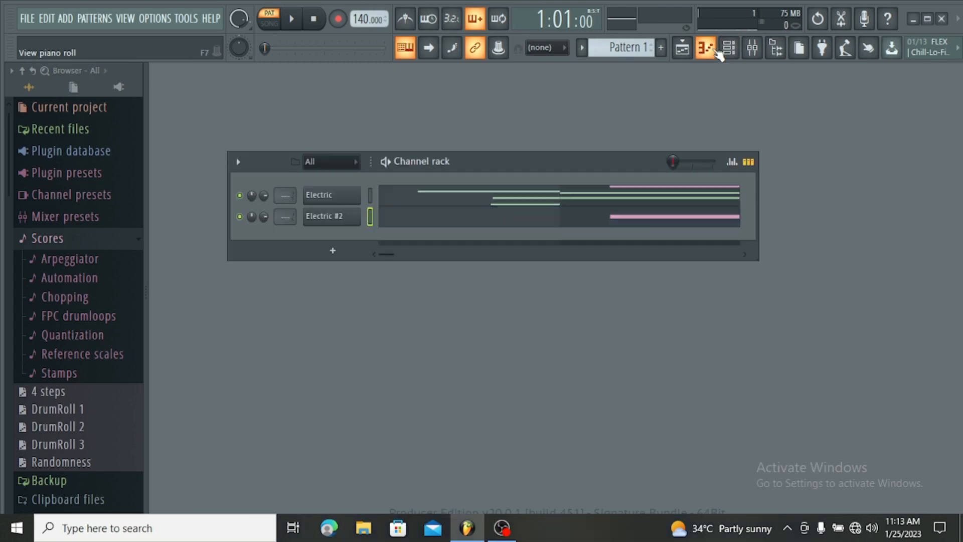
# Check the Electric channel's notes in its piano roll, and return to the channel rack
pyautogui.click(469, 208)
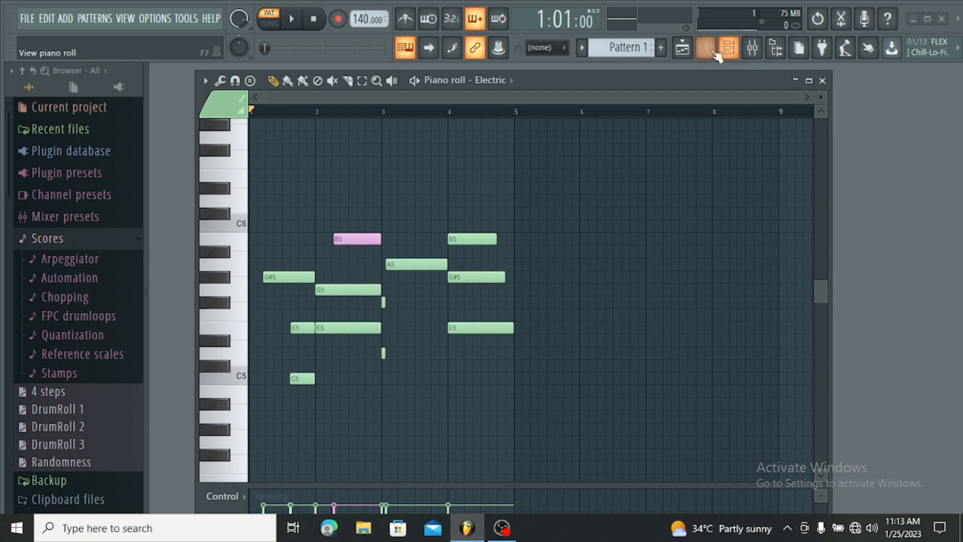
pyautogui.click(682, 48)
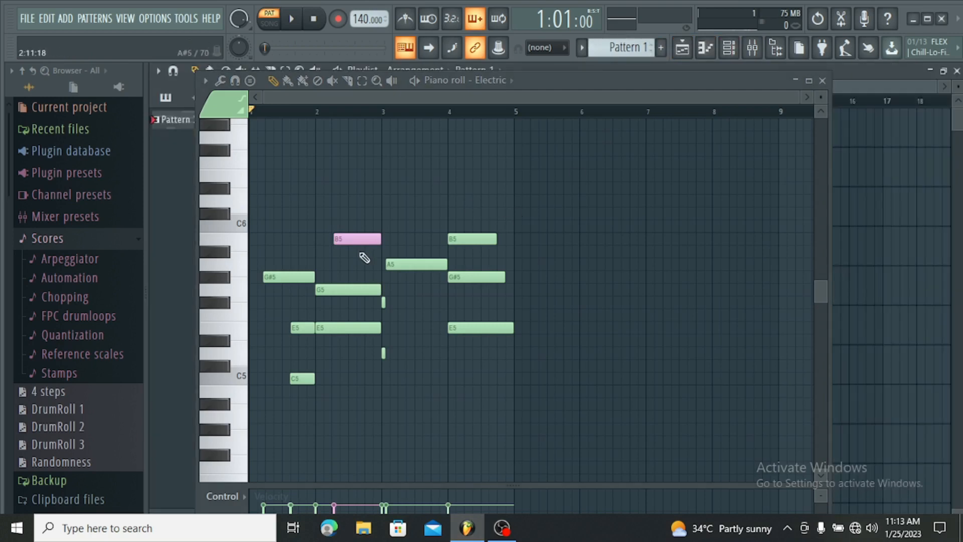
pyautogui.click(682, 47)
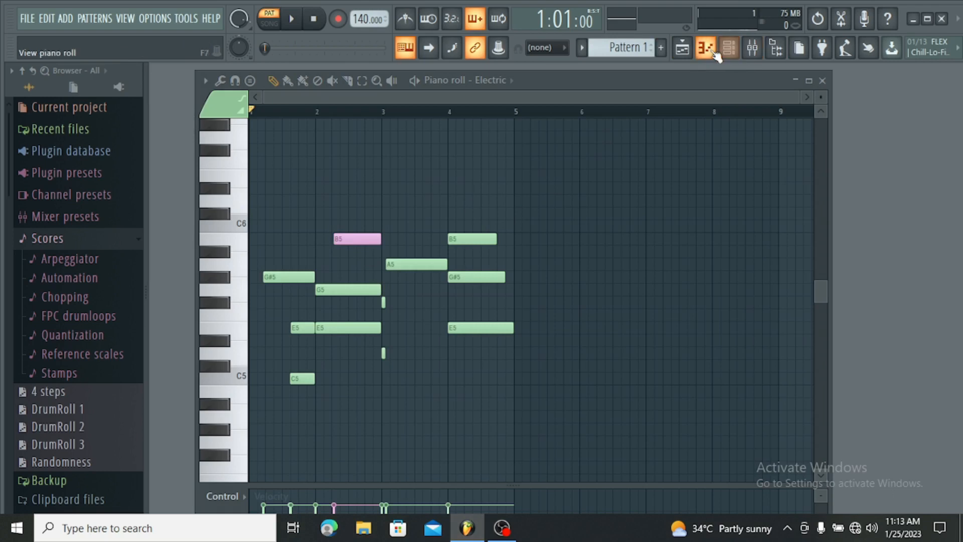
pyautogui.click(705, 48)
pyautogui.click(728, 48)
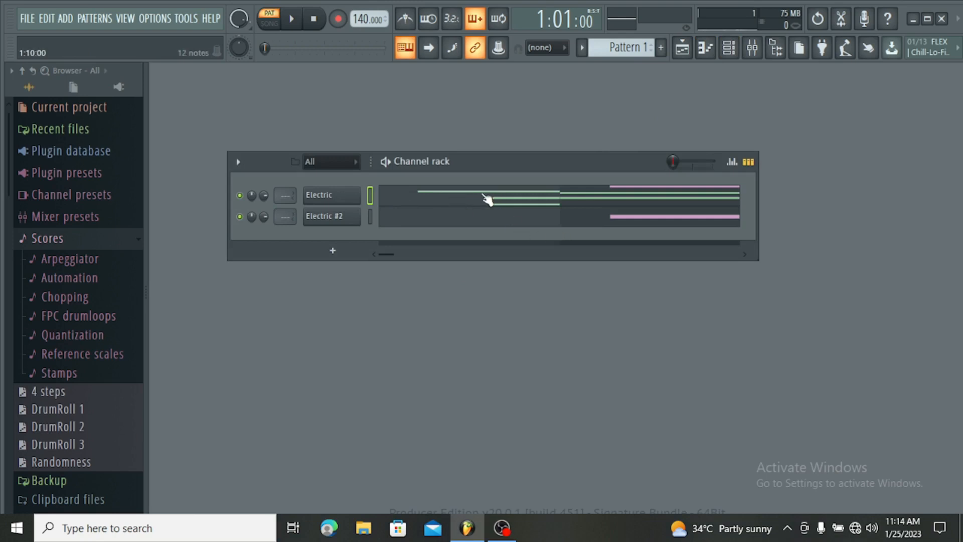
# Set the bar 2 B5 note in Electric #2 to color 1 in its note properties
pyautogui.click(457, 220)
pyautogui.doubleClick(354, 238)
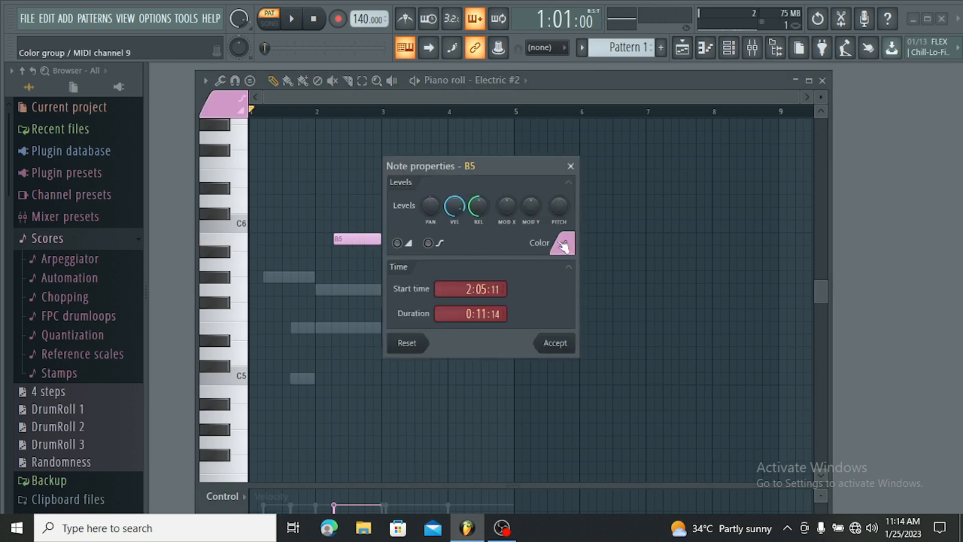
pyautogui.click(563, 244)
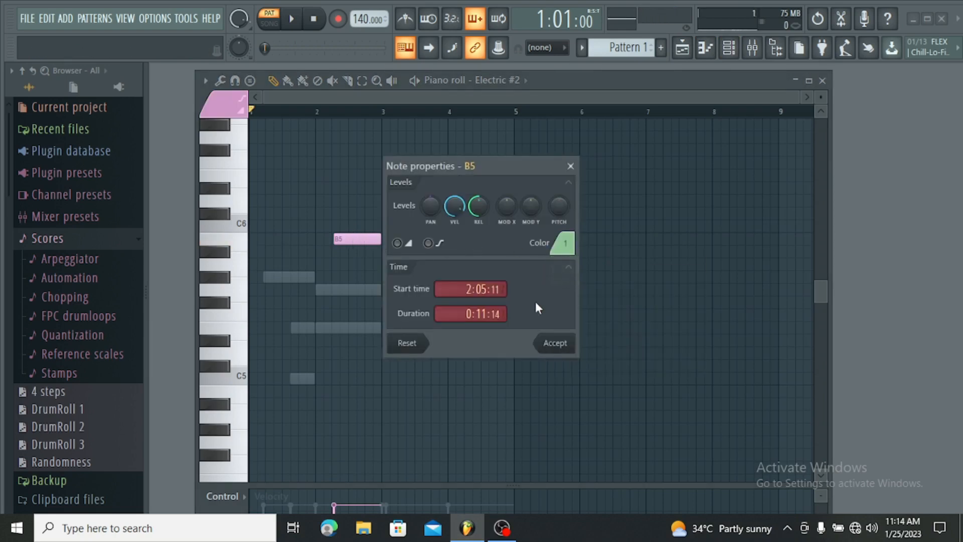
pyautogui.click(554, 343)
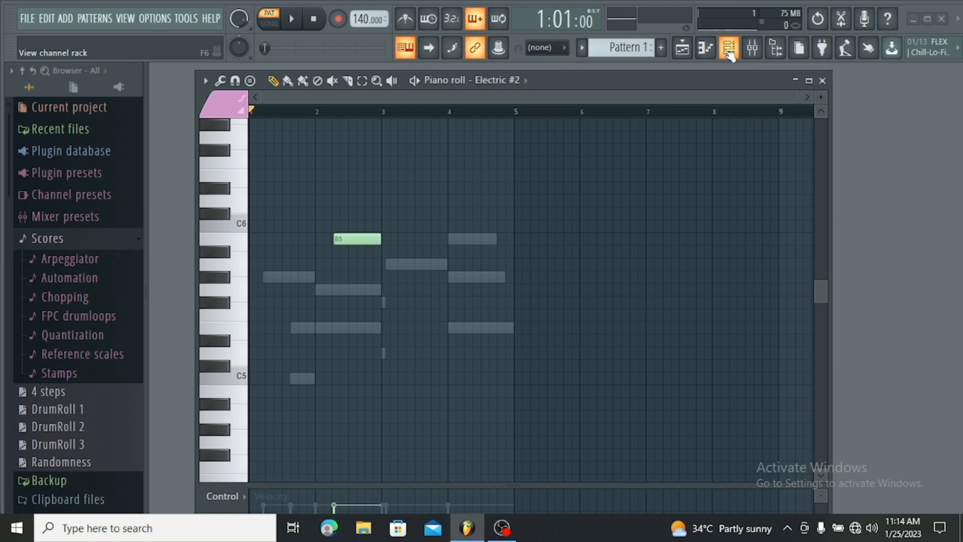
# Open the Electric channel's piano roll and set its note drawing color to color 1
pyautogui.click(682, 48)
pyautogui.click(682, 47)
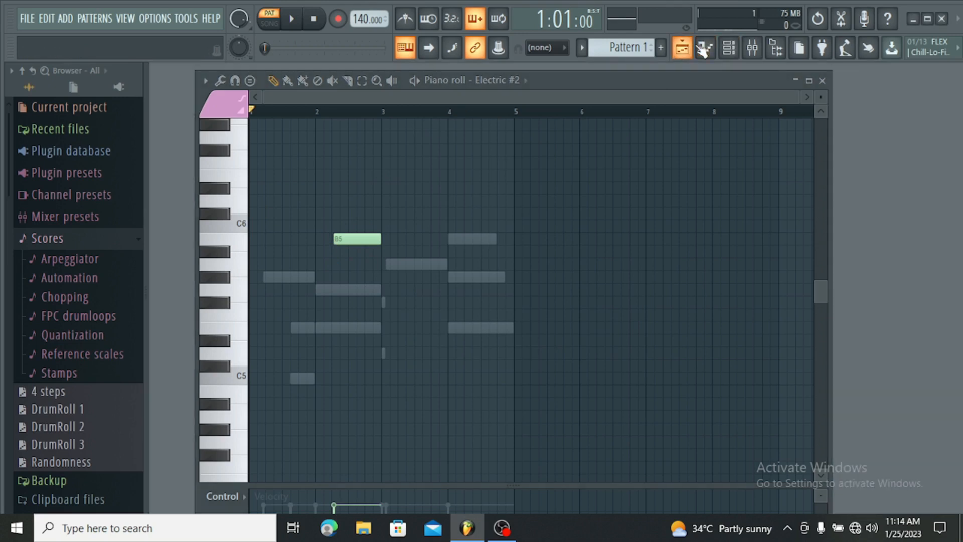
pyautogui.click(705, 48)
pyautogui.click(584, 195)
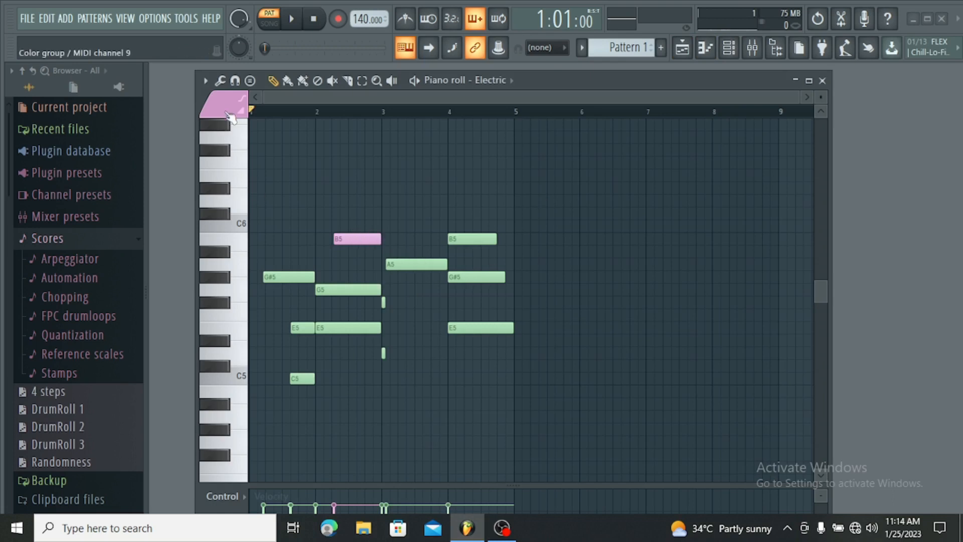
pyautogui.click(221, 95)
pyautogui.click(208, 131)
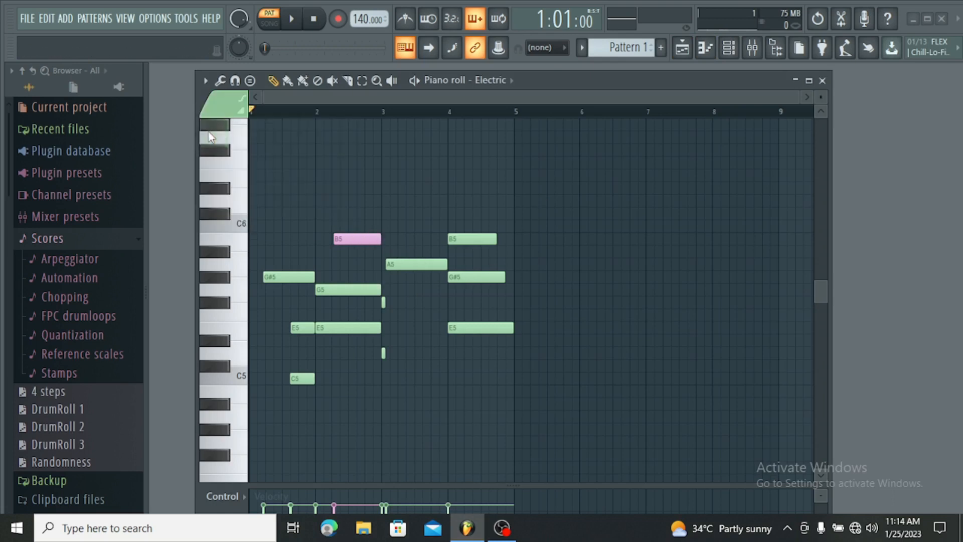
# Replace the pink bar 2 B5 note in Electric with a color 1 B5 note
pyautogui.click(360, 227)
pyautogui.rightClick(369, 243)
pyautogui.moveTo(368, 230); pyautogui.dragTo(349, 243)
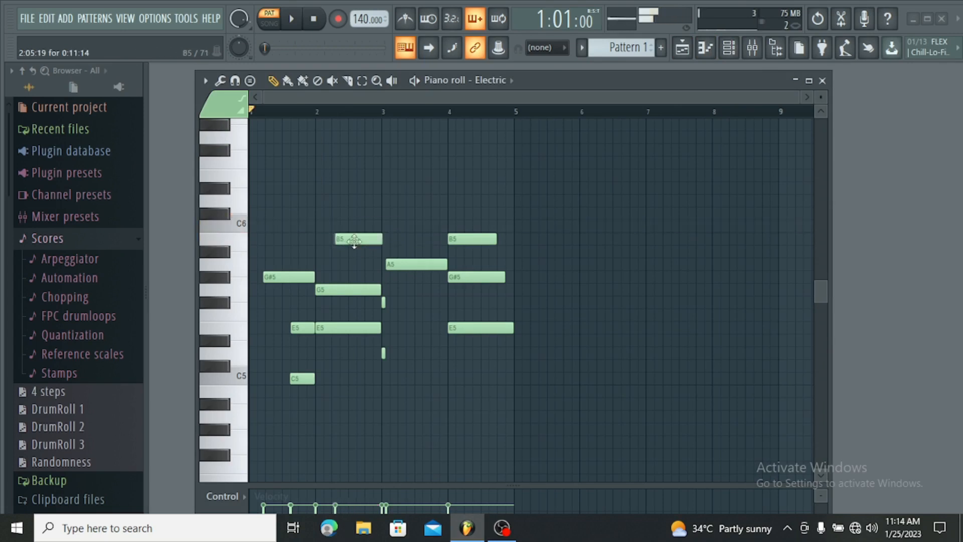
# Delete every Electric note except the bar 1 G#5, and stretch that note across bars 1 and 2
pyautogui.rightClick(354, 329)
pyautogui.rightClick(352, 290)
pyautogui.rightClick(357, 239)
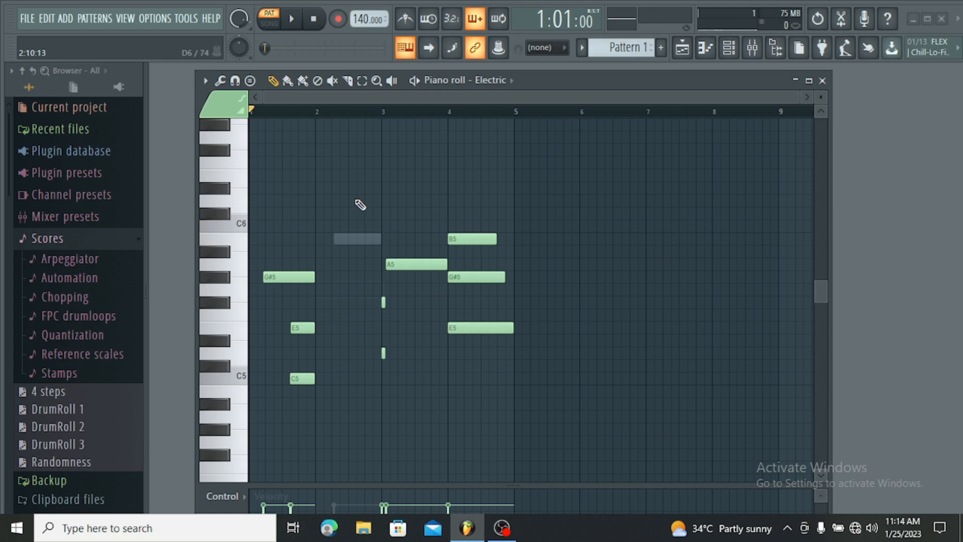
pyautogui.rightClick(401, 264)
pyautogui.rightClick(383, 353)
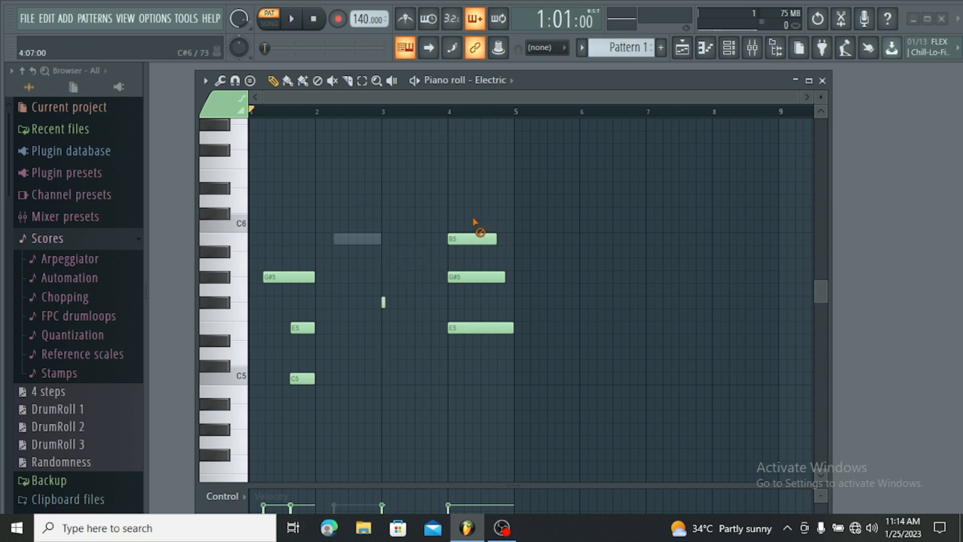
pyautogui.rightClick(474, 239)
pyautogui.rightClick(471, 277)
pyautogui.rightClick(469, 328)
pyautogui.rightClick(303, 327)
pyautogui.rightClick(303, 378)
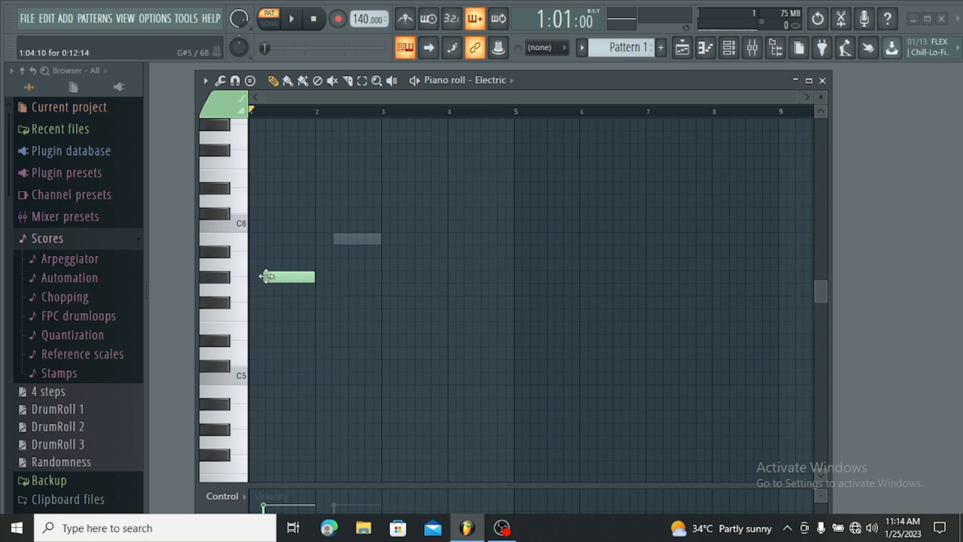
pyautogui.moveTo(275, 277); pyautogui.dragTo(379, 300)
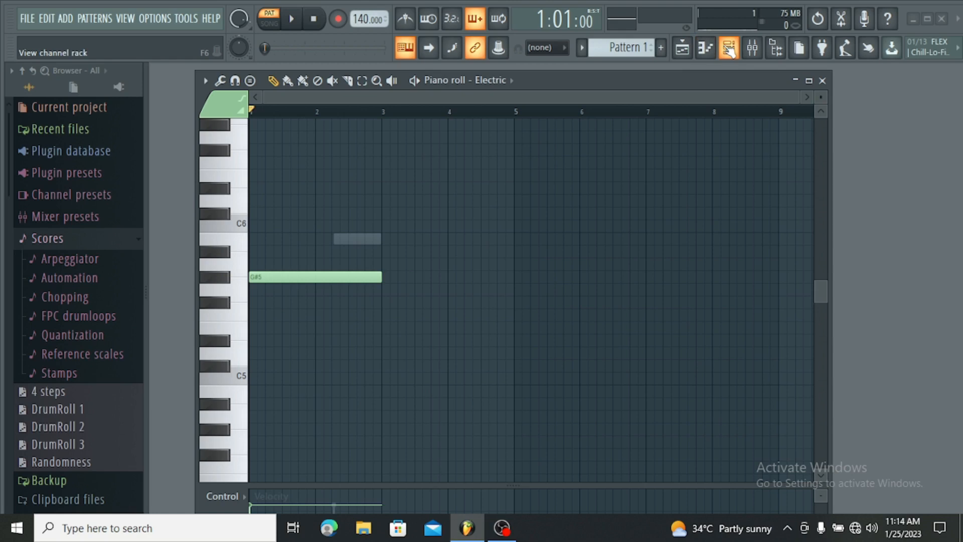
# Switch off the piano roll's Detached option and show the channel rack over it, below the G#5 note
pyautogui.click(205, 81)
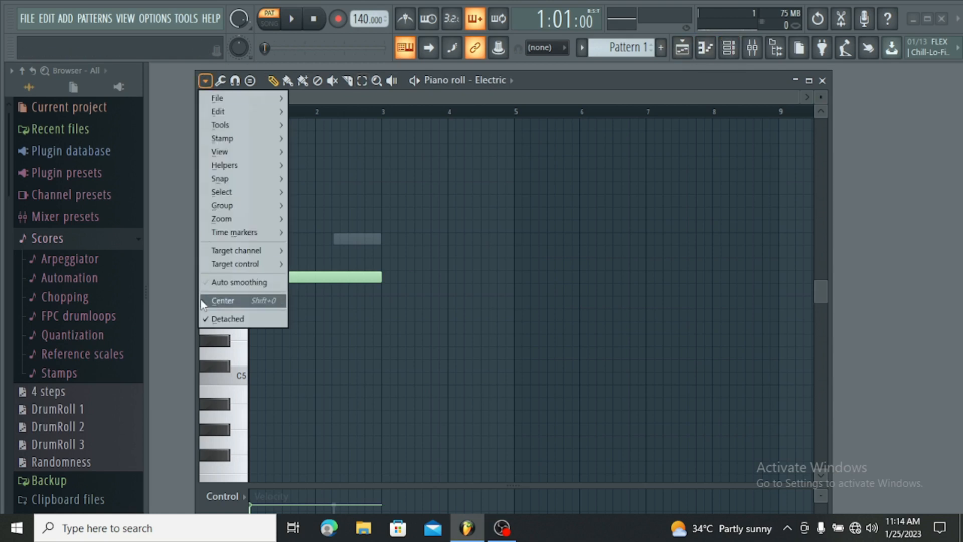
pyautogui.click(229, 319)
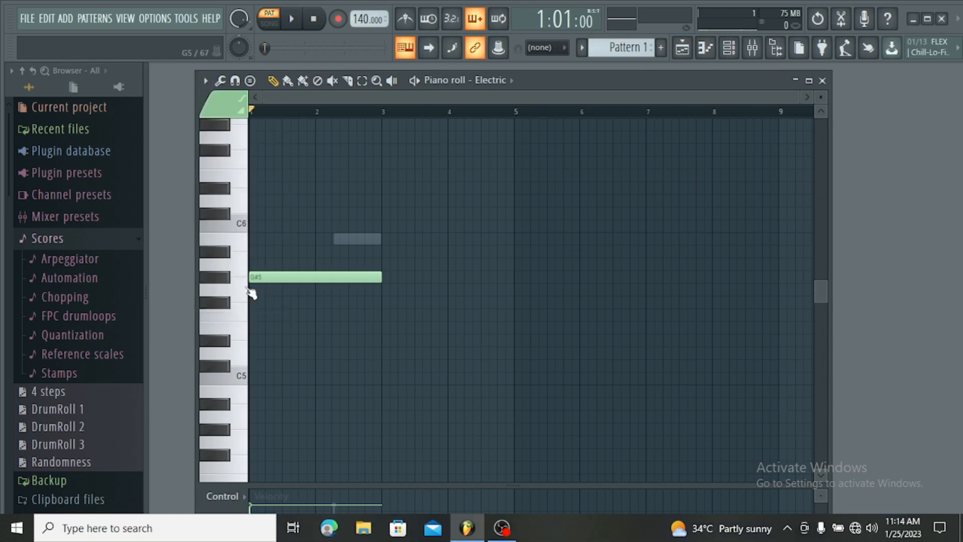
pyautogui.click(733, 52)
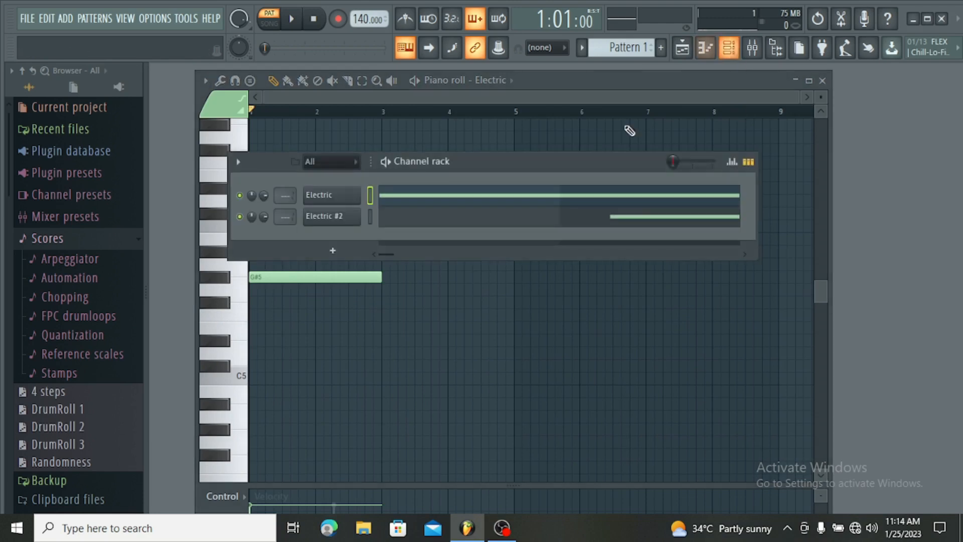
pyautogui.moveTo(492, 158); pyautogui.dragTo(509, 309)
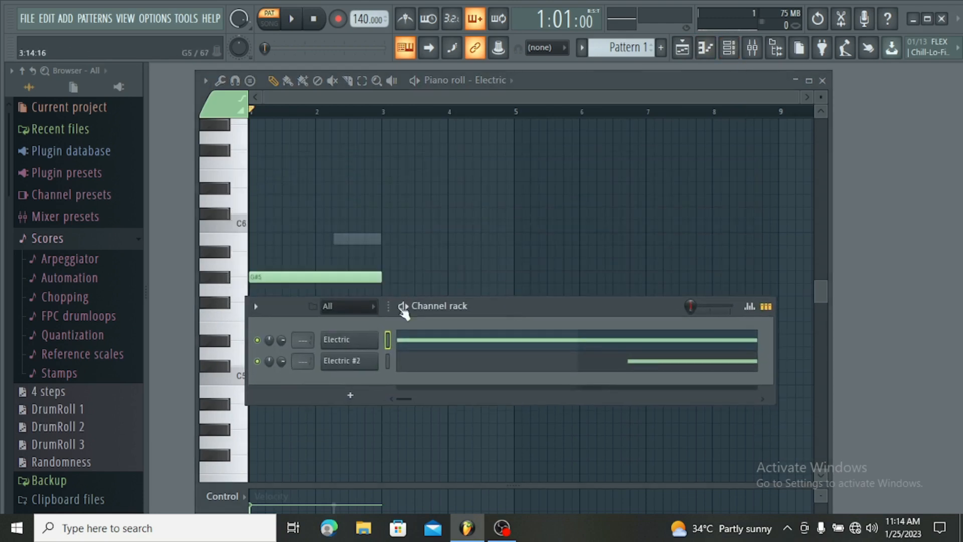
# Mute Electric #2 and play the pattern to hear the Electric G#5 note alone
pyautogui.moveTo(465, 314); pyautogui.dragTo(467, 383)
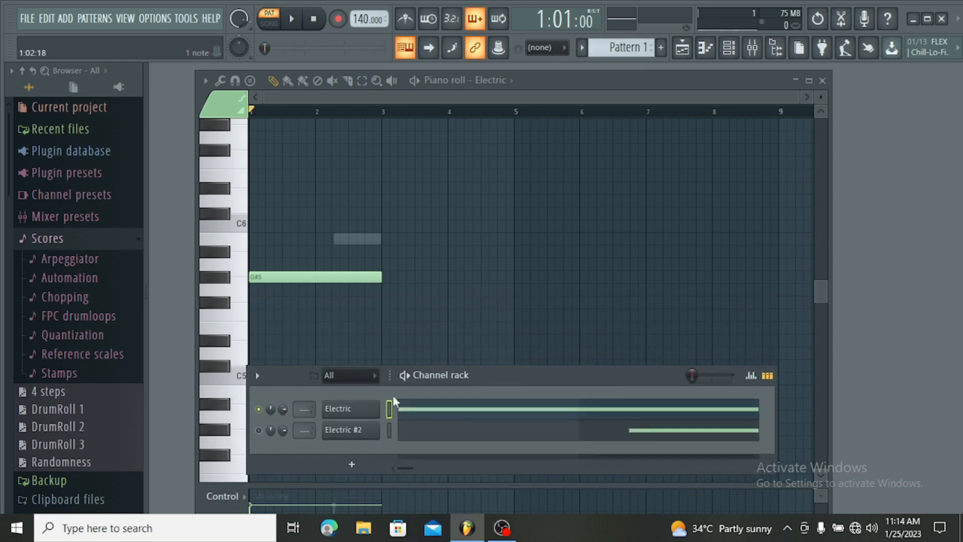
pyautogui.click(296, 20)
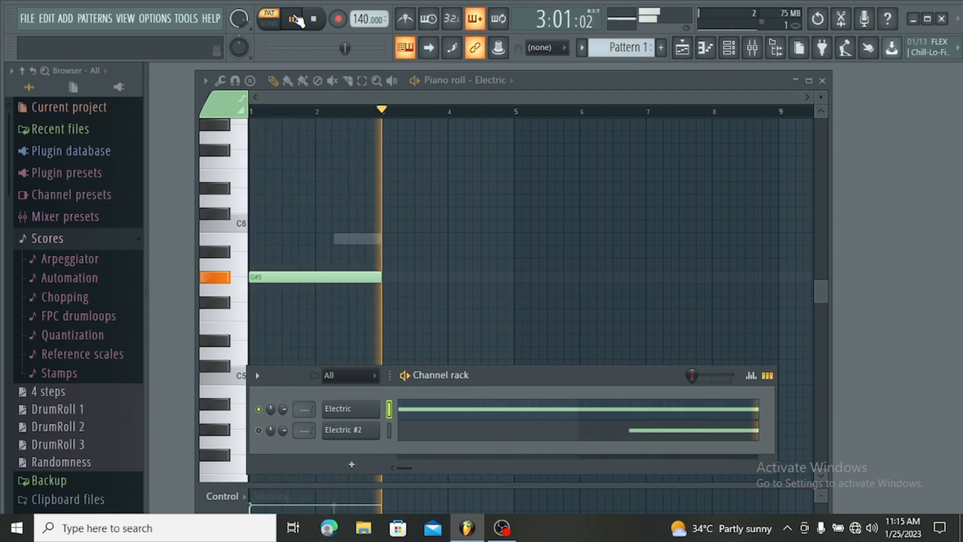
pyautogui.click(294, 20)
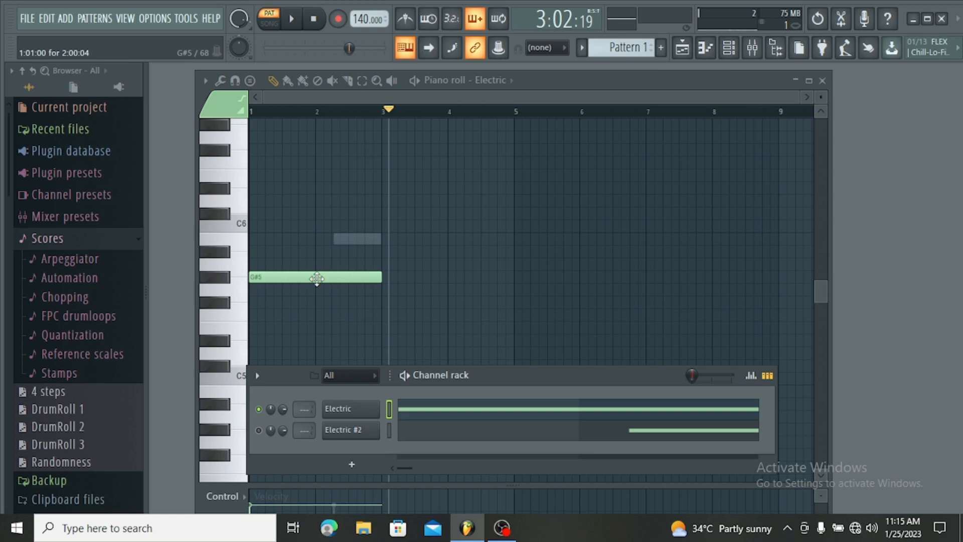
# Turn on slide for the G#5 note in its note properties
pyautogui.doubleClick(316, 279)
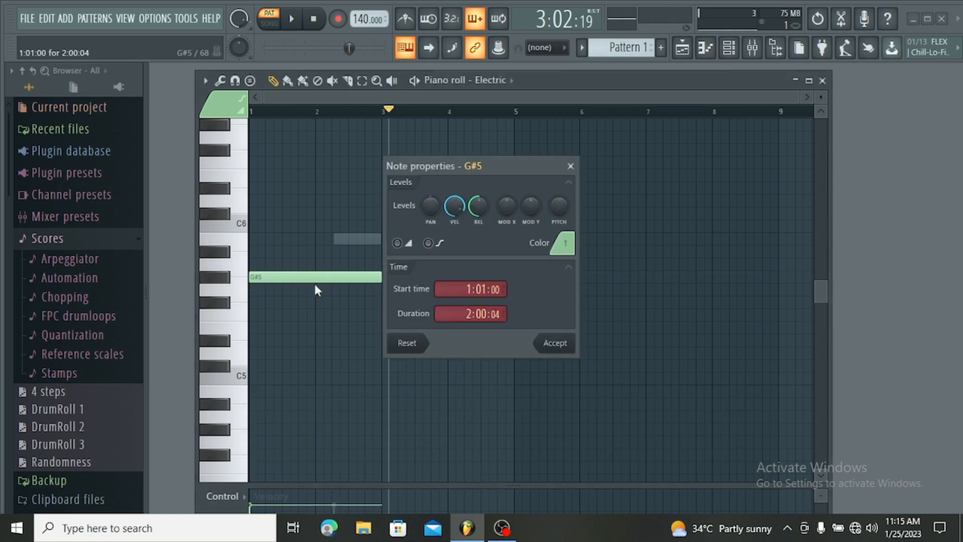
pyautogui.click(397, 242)
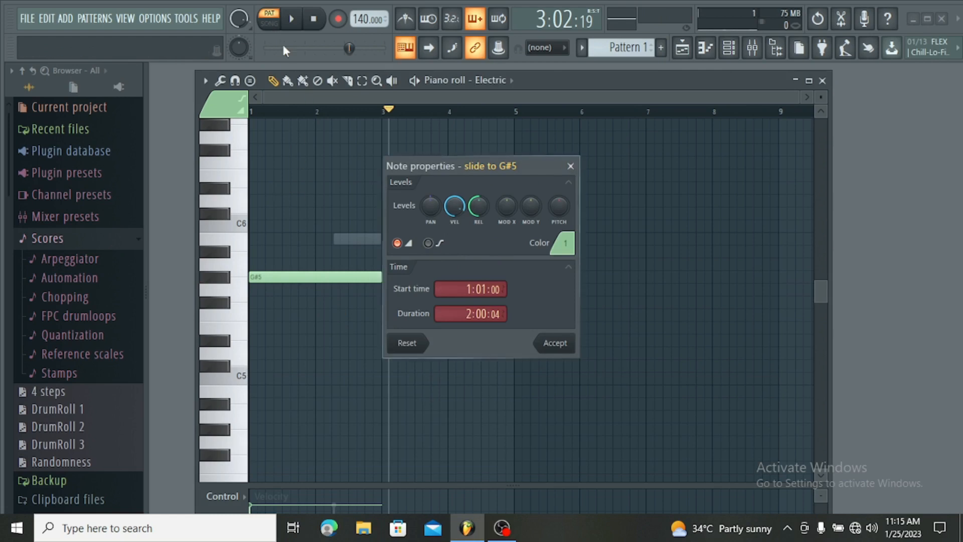
pyautogui.click(554, 344)
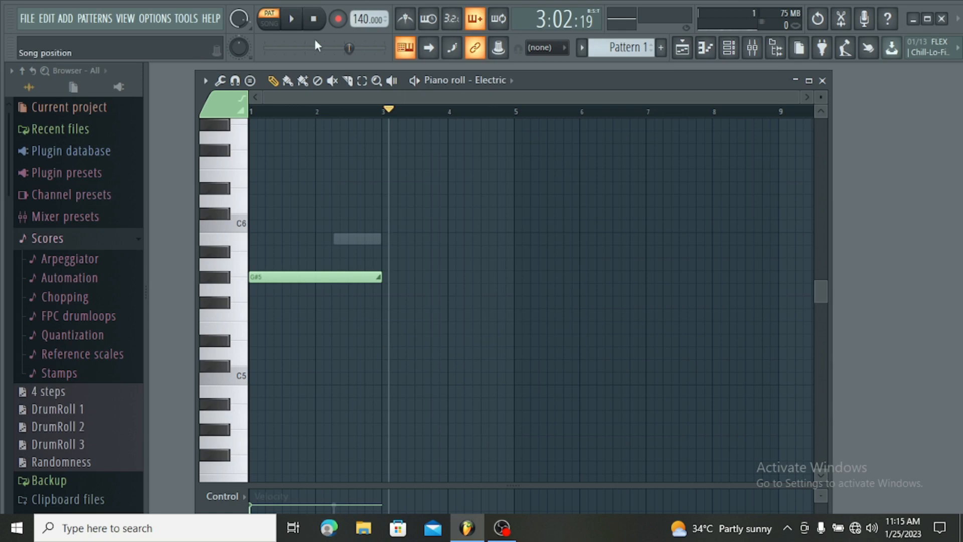
# Move the playhead back to the start of bar 1 and play the G#5 slide note
pyautogui.moveTo(390, 109); pyautogui.dragTo(246, 120)
pyautogui.click(291, 18)
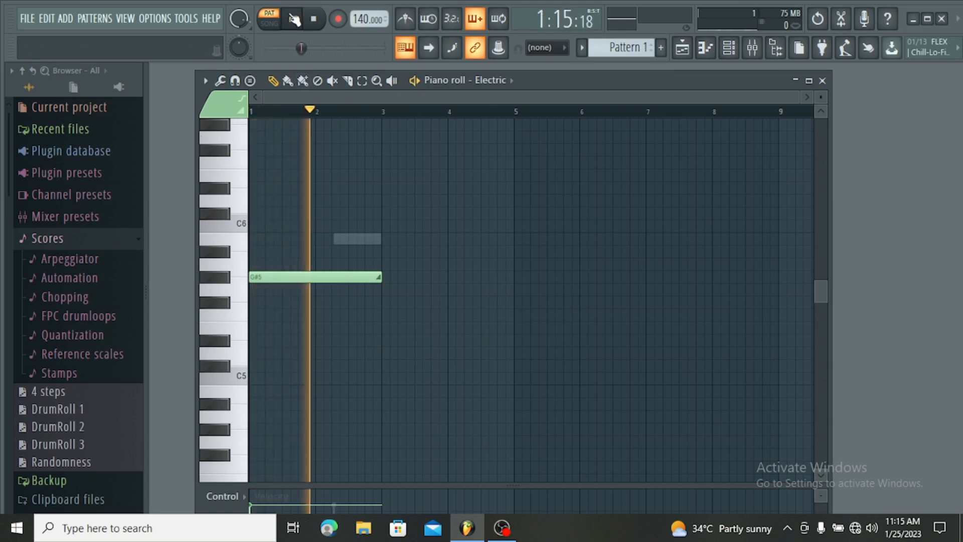
pyautogui.click(294, 19)
# Unmute Electric #2 in the channel rack and play the pattern with the G#5 slide note
pyautogui.click(729, 48)
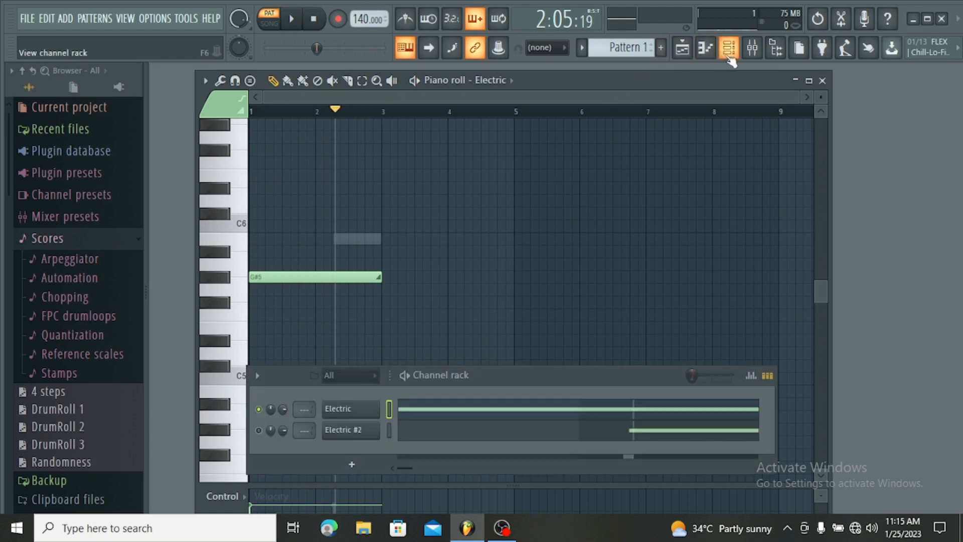
pyautogui.moveTo(491, 378); pyautogui.dragTo(521, 280)
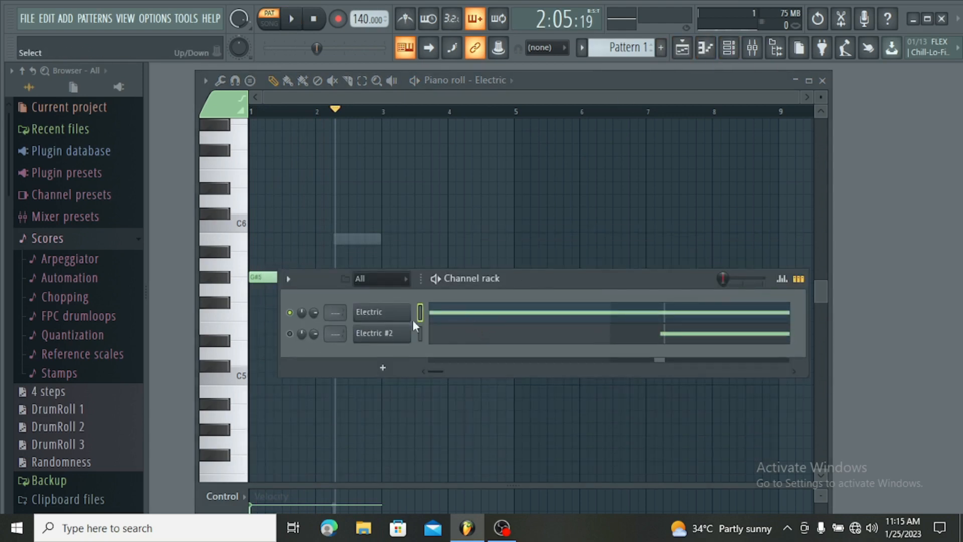
pyautogui.click(376, 316)
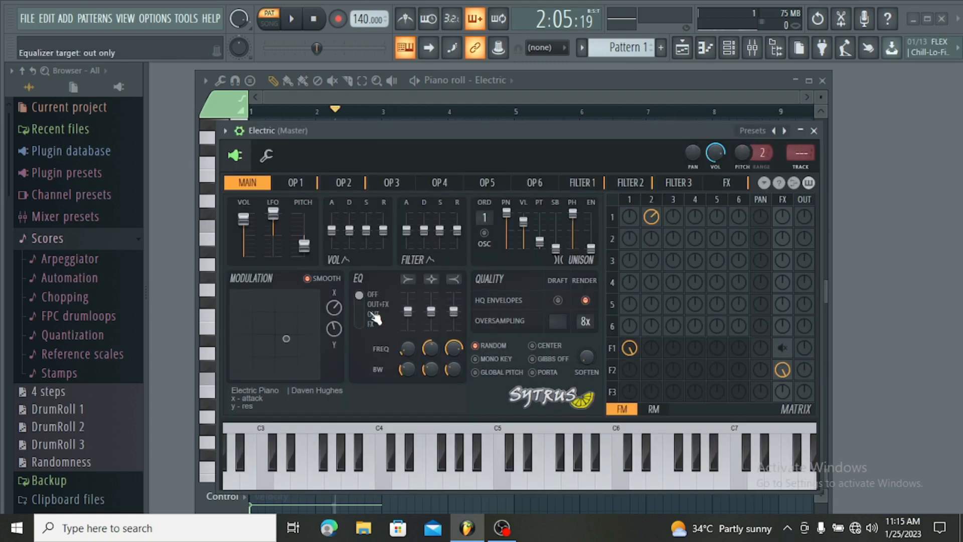
pyautogui.click(814, 131)
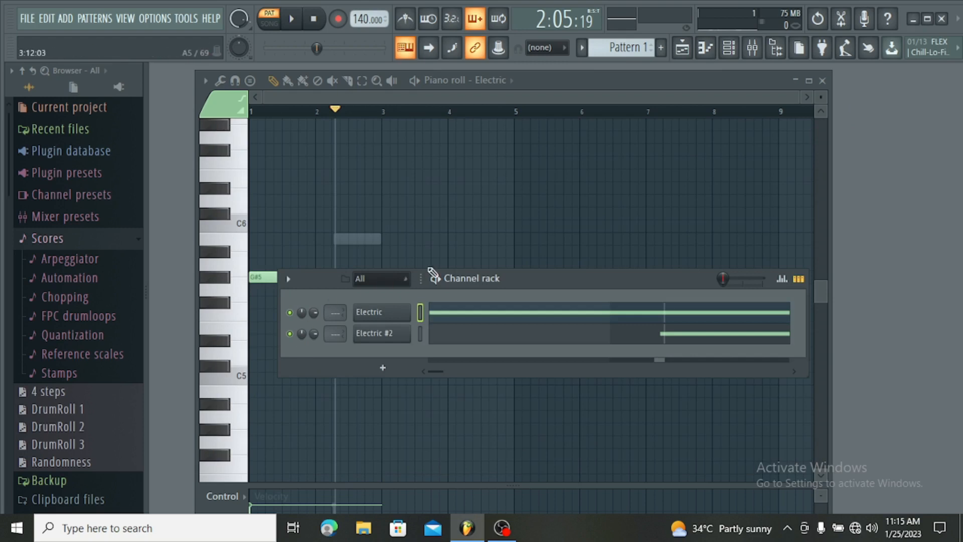
pyautogui.moveTo(518, 290); pyautogui.dragTo(505, 383)
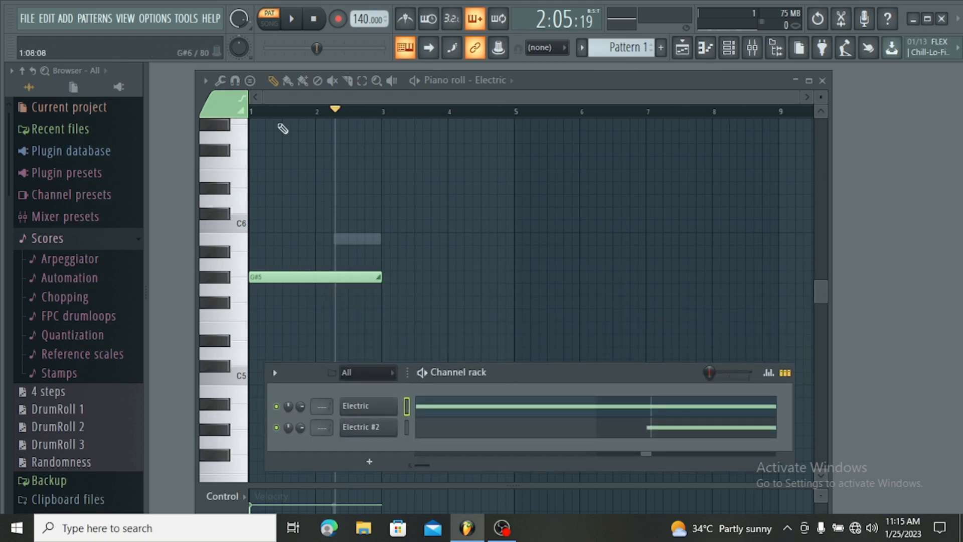
pyautogui.click(293, 21)
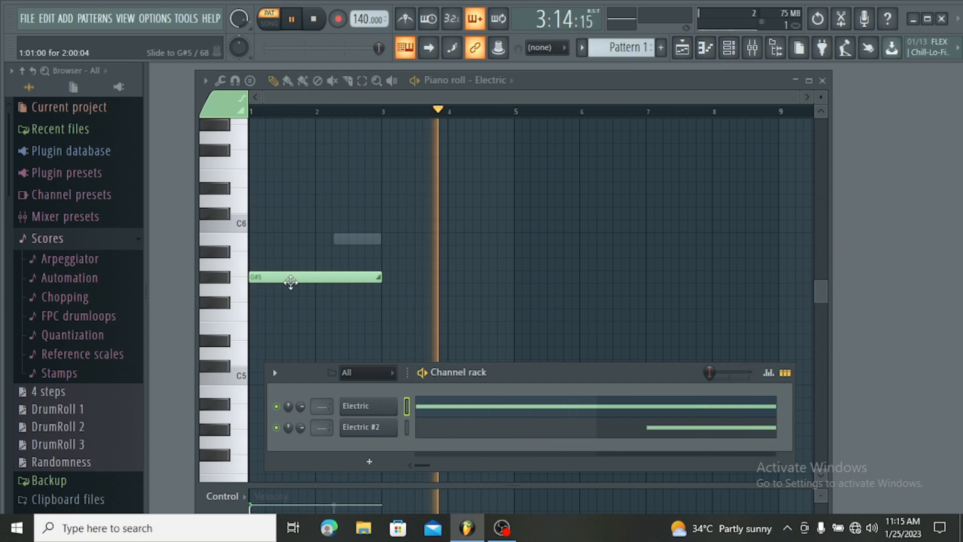
pyautogui.click(291, 19)
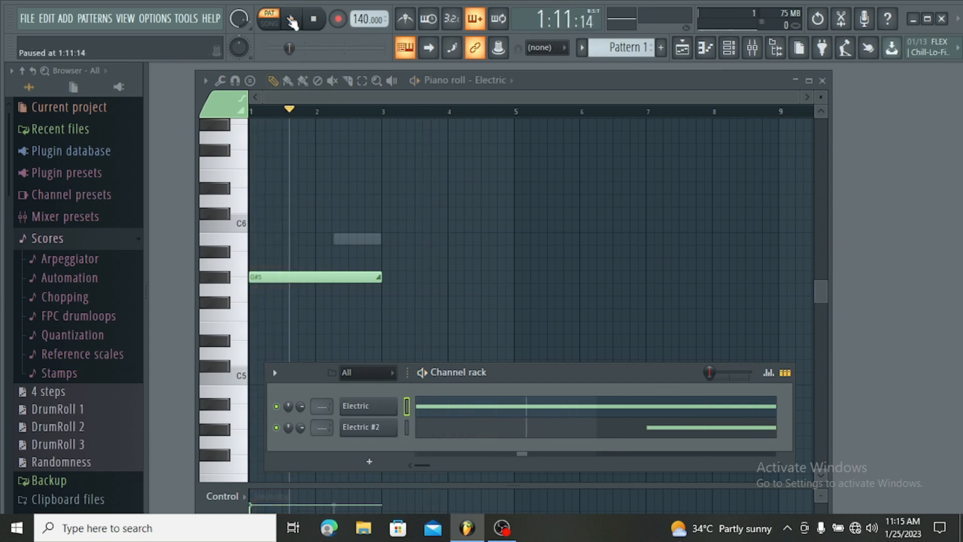
# Replace the G#5 note with an F#5 slide note spanning bars 1 and 2
pyautogui.rightClick(329, 277)
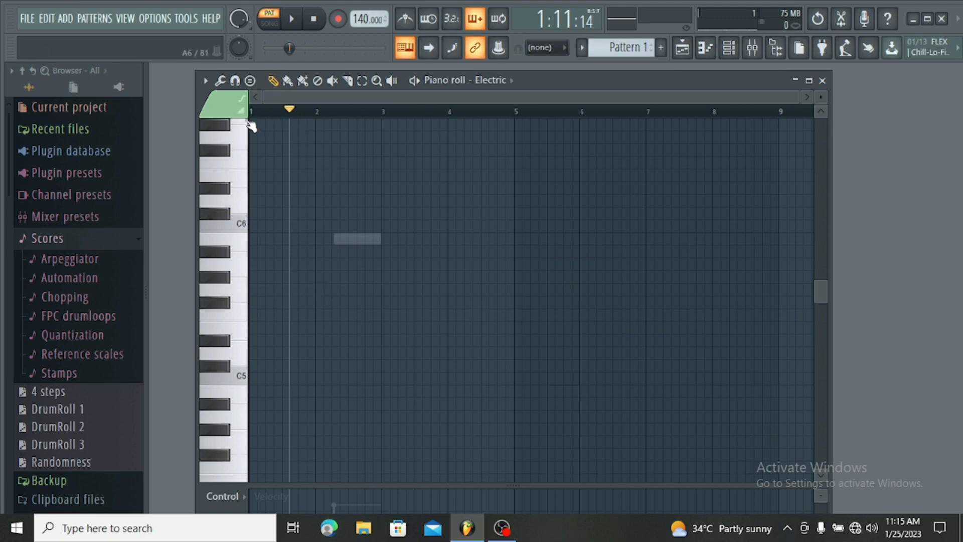
pyautogui.click(307, 295)
pyautogui.moveTo(389, 286); pyautogui.dragTo(333, 299)
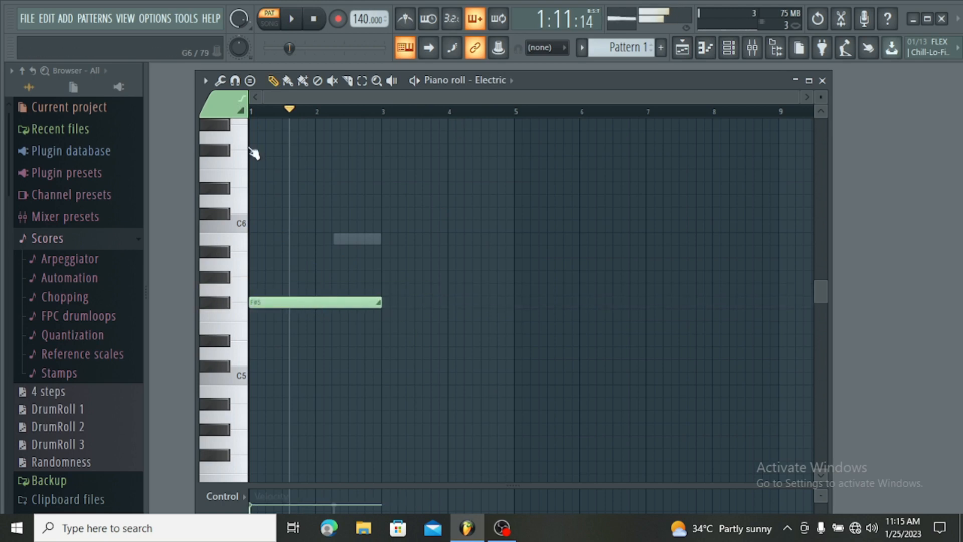
# Play the pattern with the F#5 slide note while both electric piano channels are active, and pause it in bar 3
pyautogui.click(291, 19)
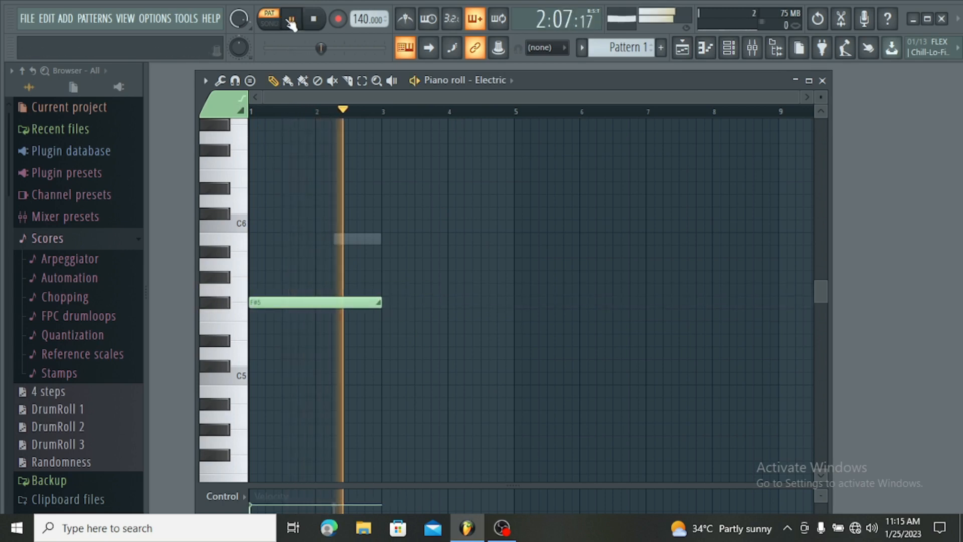
pyautogui.click(292, 20)
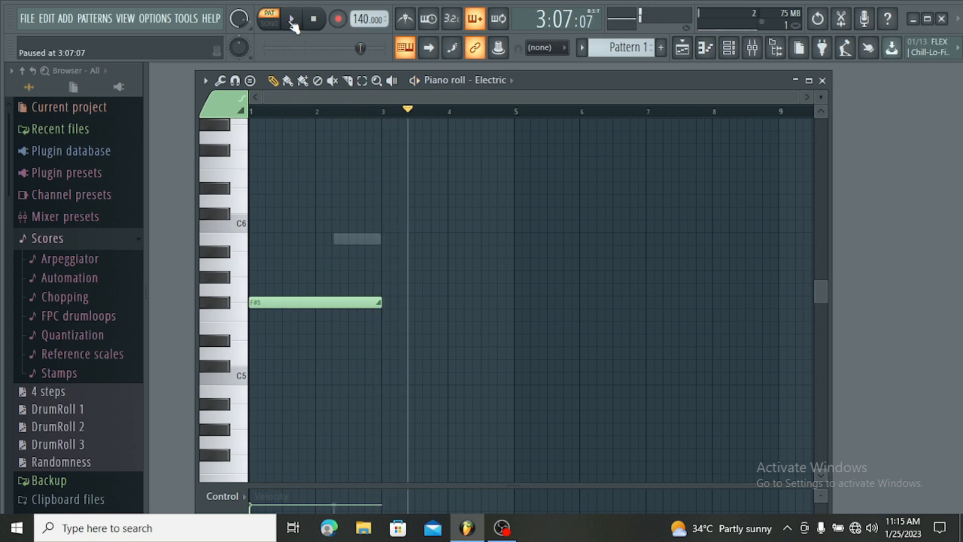
# Delete the Electric #2 channel from the channel rack
pyautogui.click(728, 48)
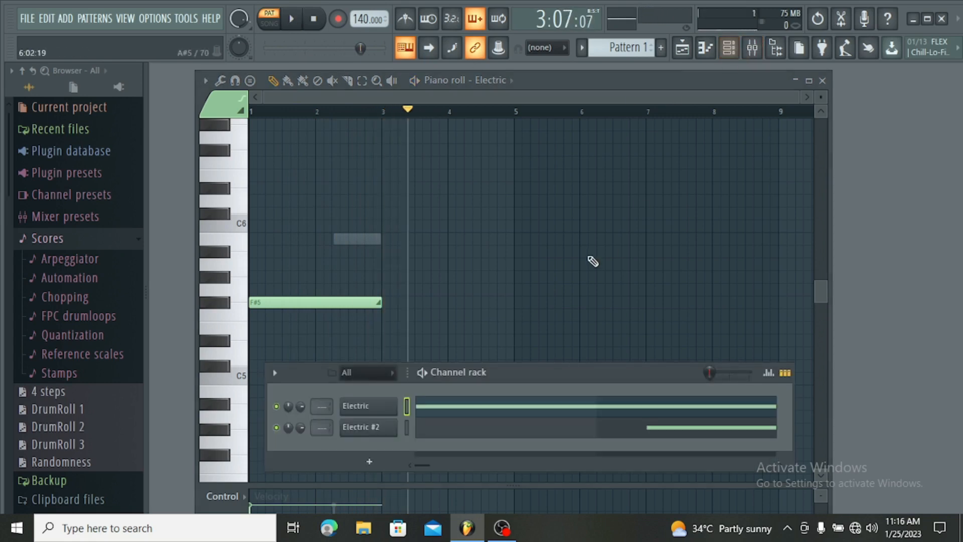
pyautogui.rightClick(374, 426)
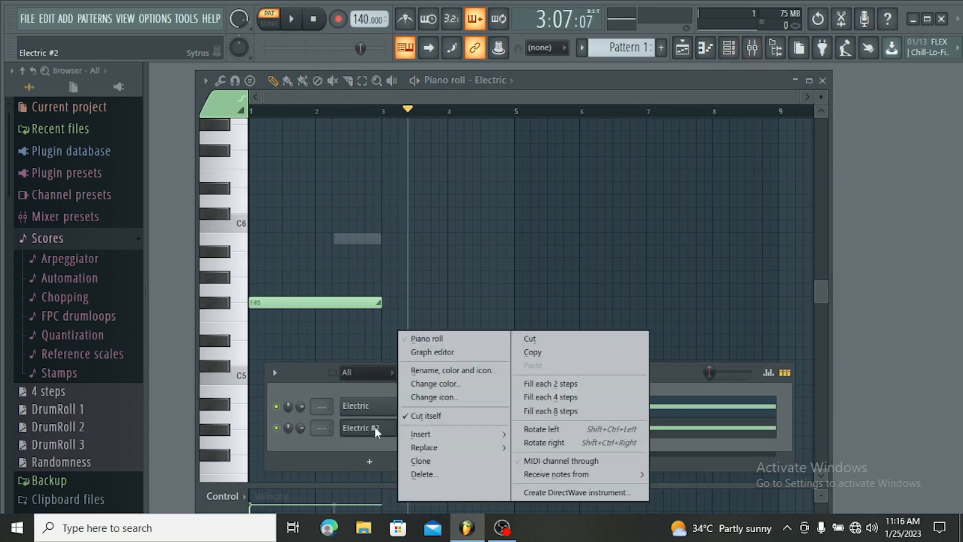
pyautogui.click(424, 475)
pyautogui.click(545, 303)
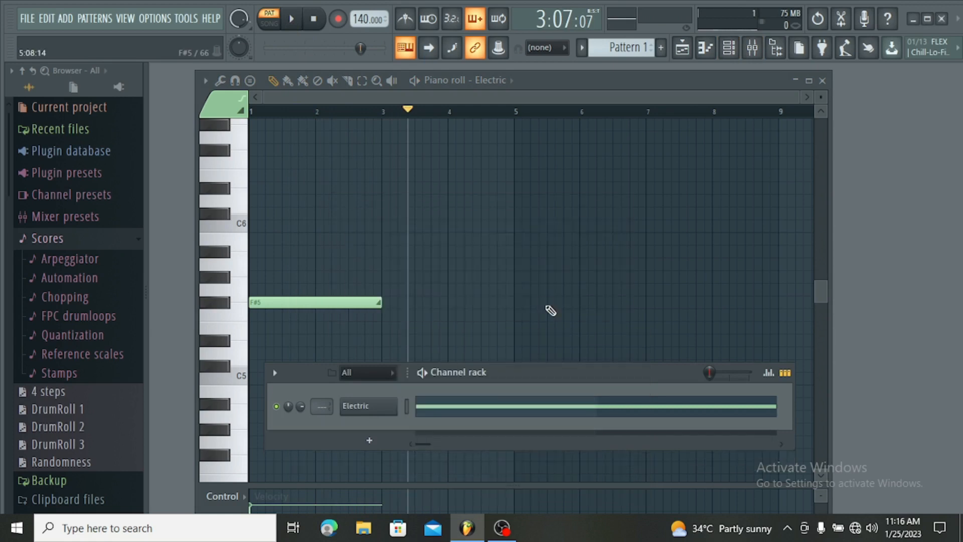
# Play the F#5 slide note by itself from near the start of bar 1, and stop playback
pyautogui.click(271, 48)
pyautogui.click(296, 18)
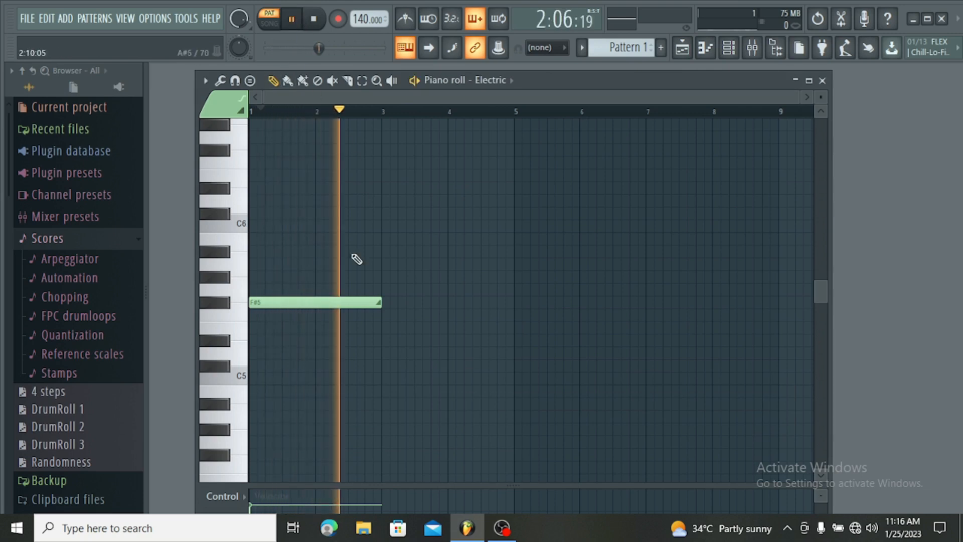
pyautogui.click(312, 20)
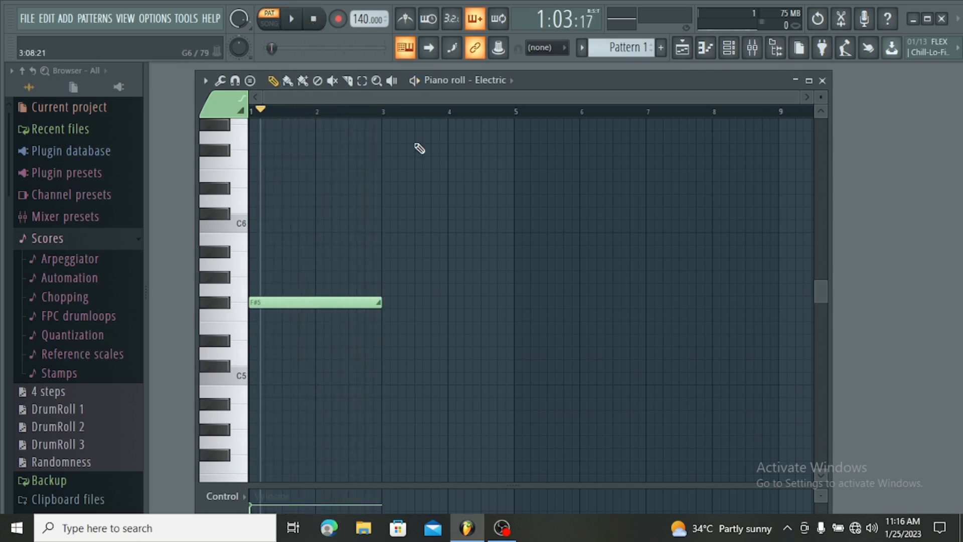
# Show the mixer, move the channel rack up over it, and reopen the Electric channel's piano roll
pyautogui.click(752, 49)
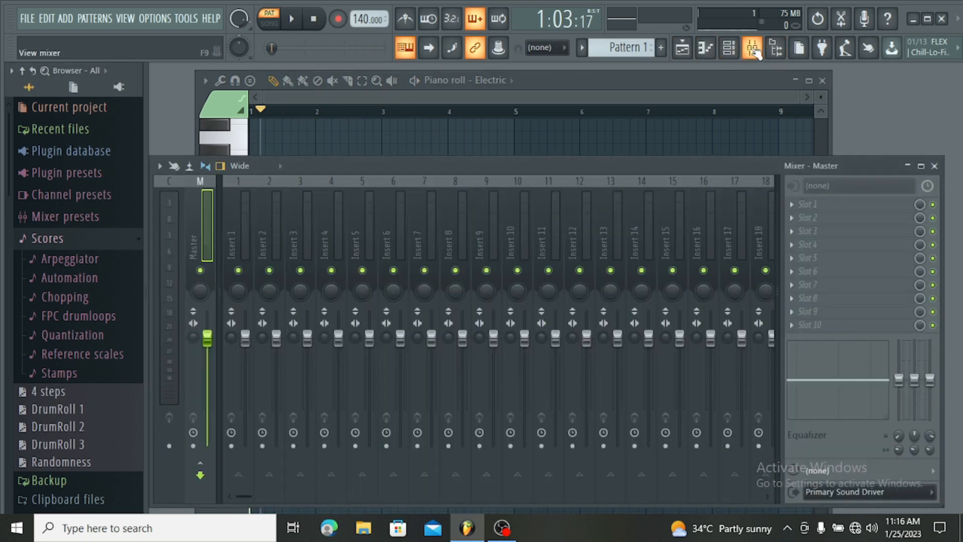
pyautogui.click(728, 48)
pyautogui.moveTo(497, 387); pyautogui.dragTo(480, 175)
pyautogui.click(466, 215)
pyautogui.click(466, 214)
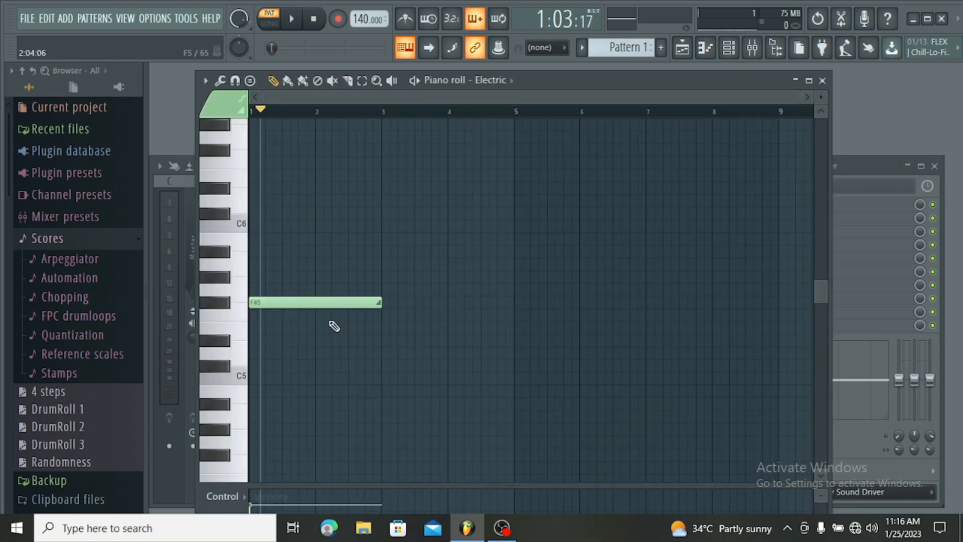
# Replace the F#5 slide note with a regular A5 note spanning bars 1 and 2, with the stamp set to (none)
pyautogui.rightClick(321, 306)
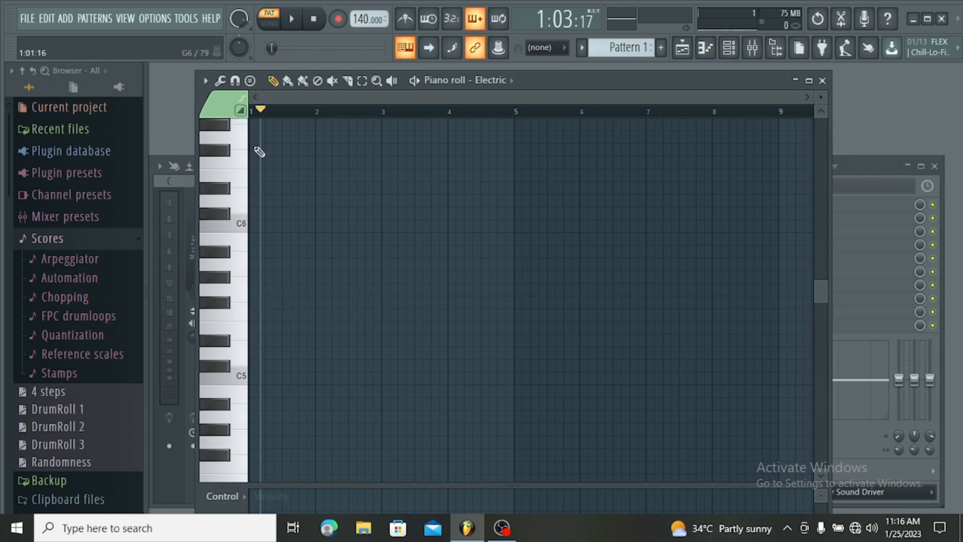
pyautogui.click(250, 82)
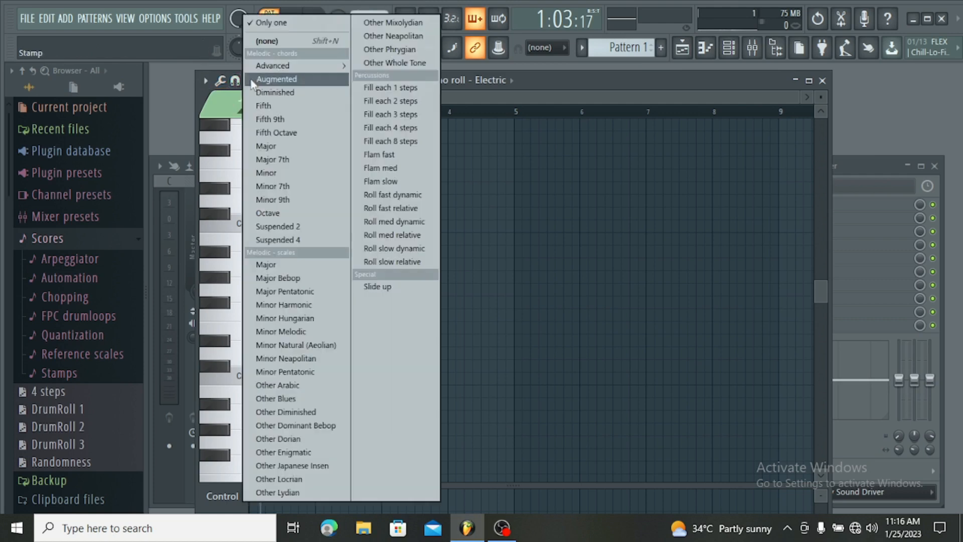
pyautogui.click(260, 41)
pyautogui.click(268, 263)
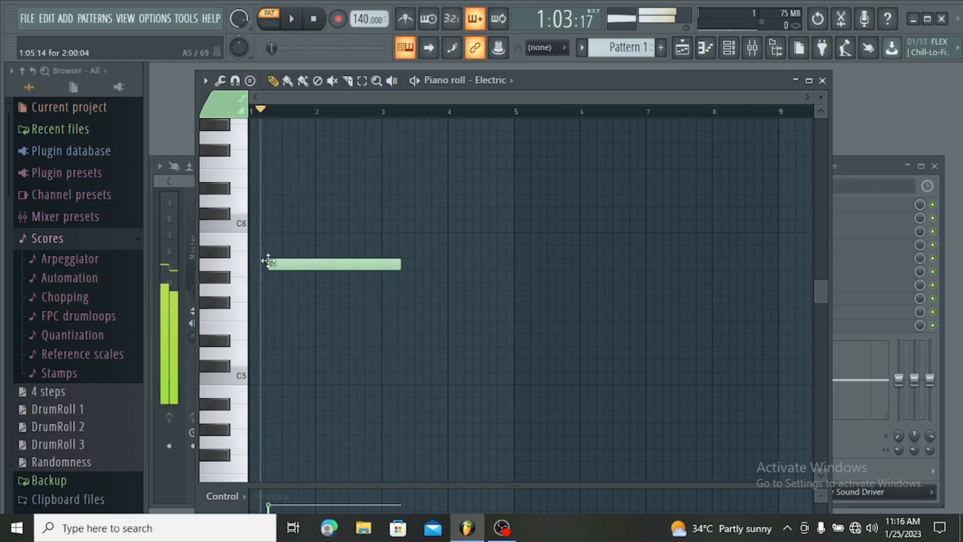
pyautogui.moveTo(363, 259); pyautogui.dragTo(301, 257)
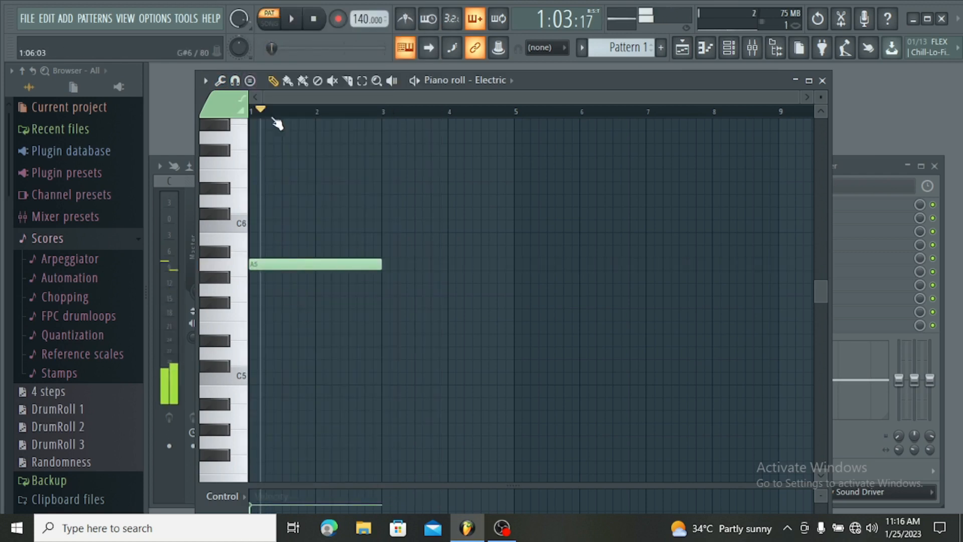
# Play the pattern with the regular A5 note, close the piano roll to watch the mixer levels, and pause playback
pyautogui.click(288, 22)
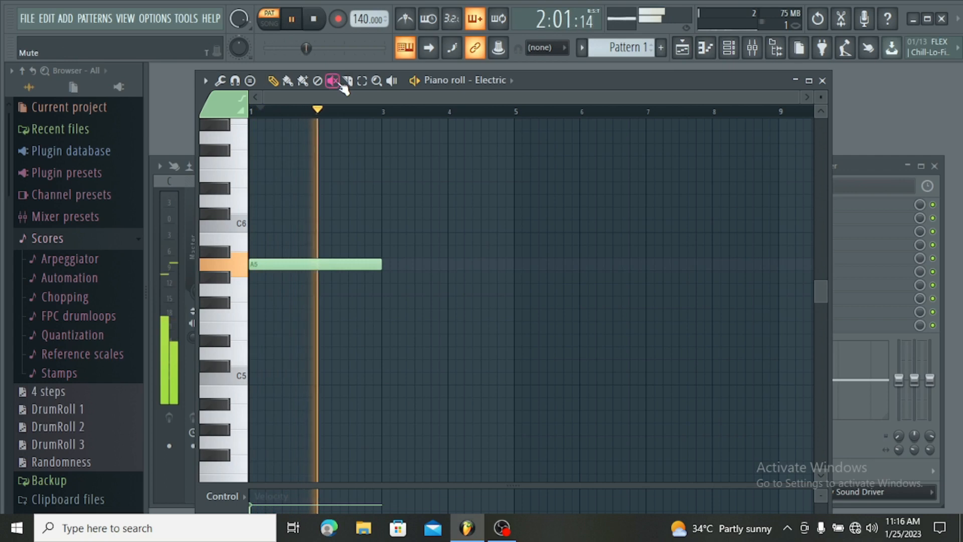
pyautogui.click(823, 80)
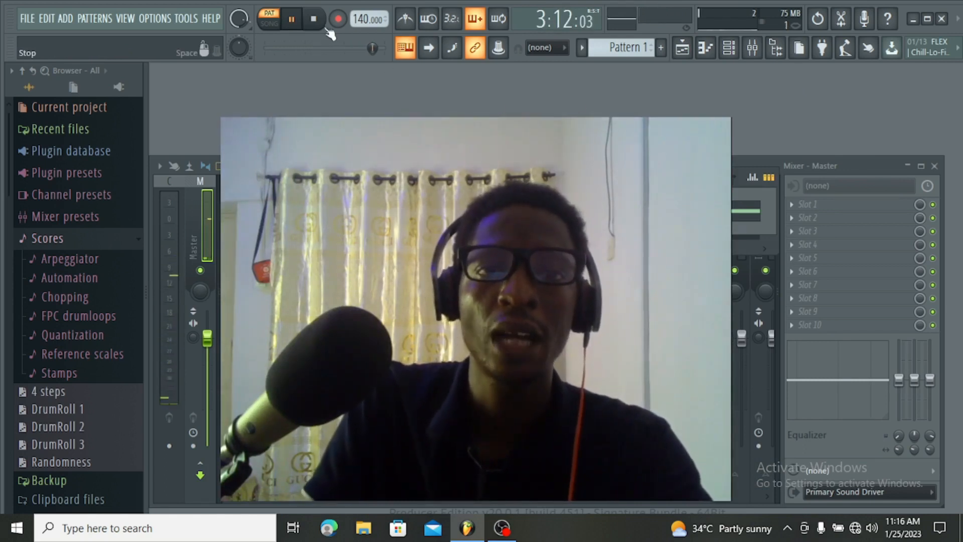
pyautogui.click(290, 18)
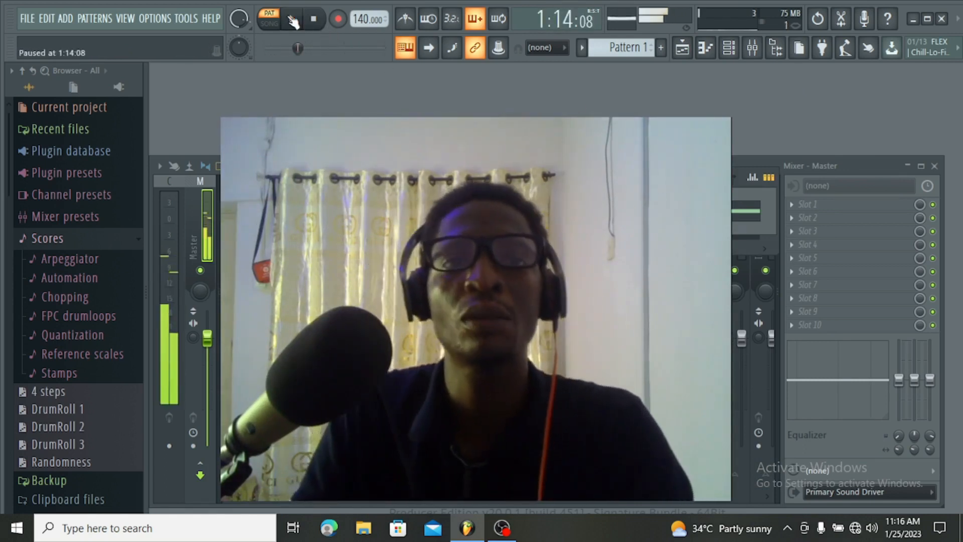